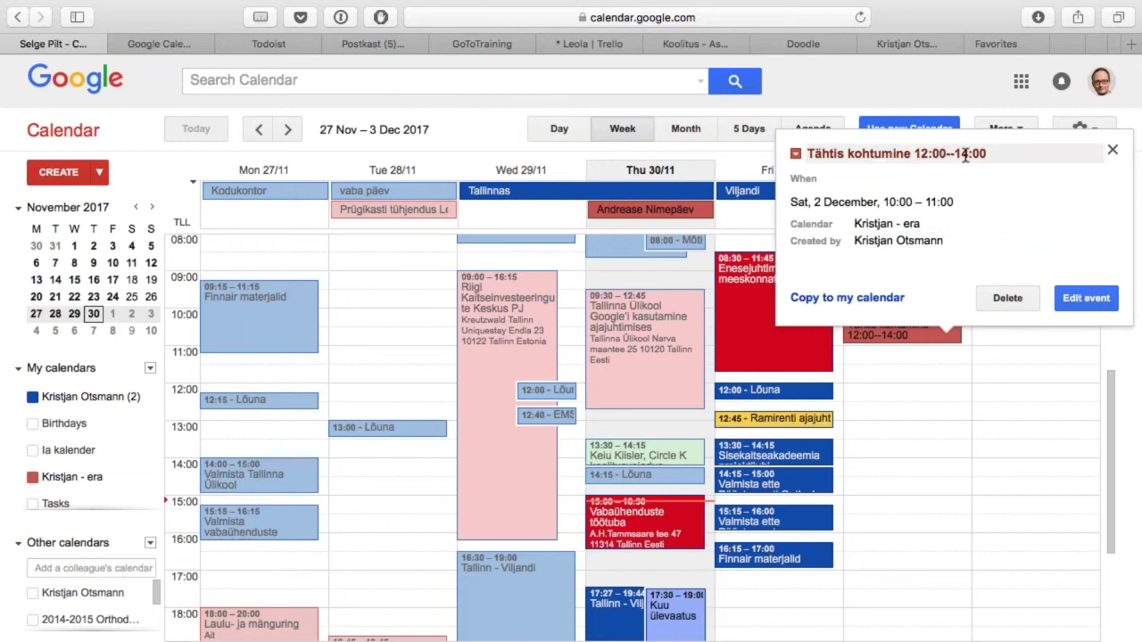
# Step: Discard a title edit, then delete Saturday's 'Tähtis kohtumine' 12:00–14:00 event
pyautogui.click(997, 154)
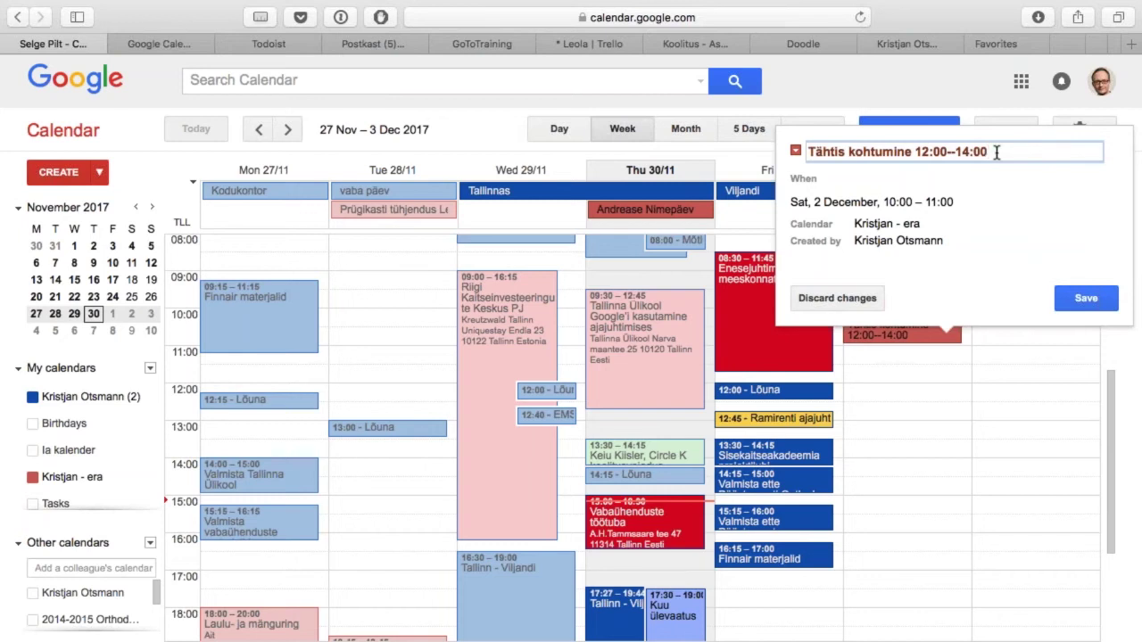
pyautogui.click(855, 297)
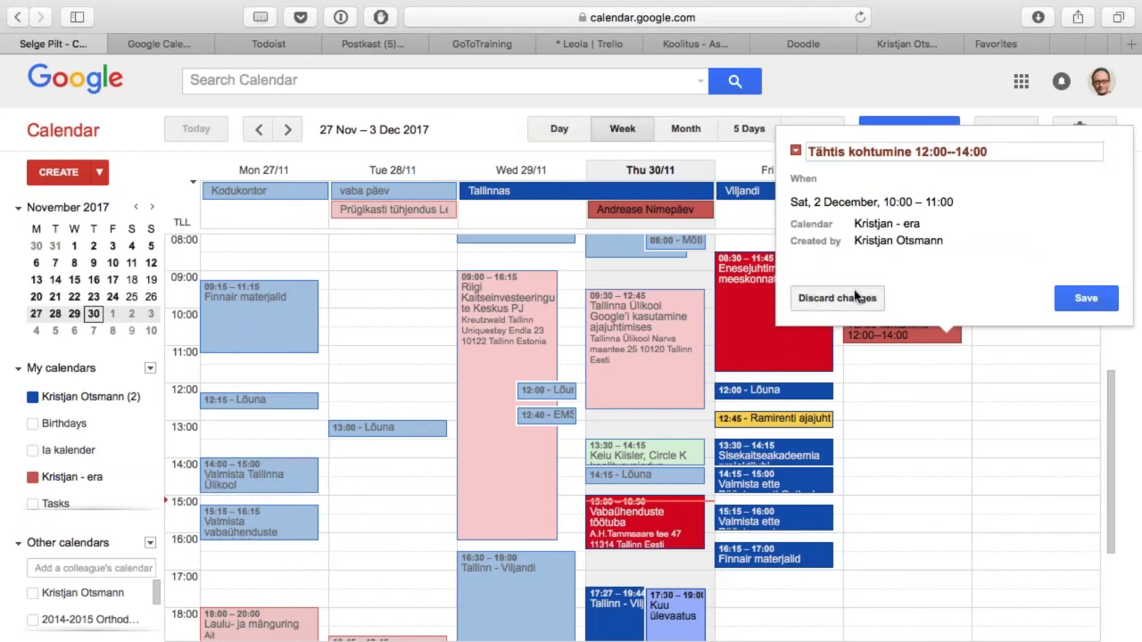
pyautogui.click(947, 333)
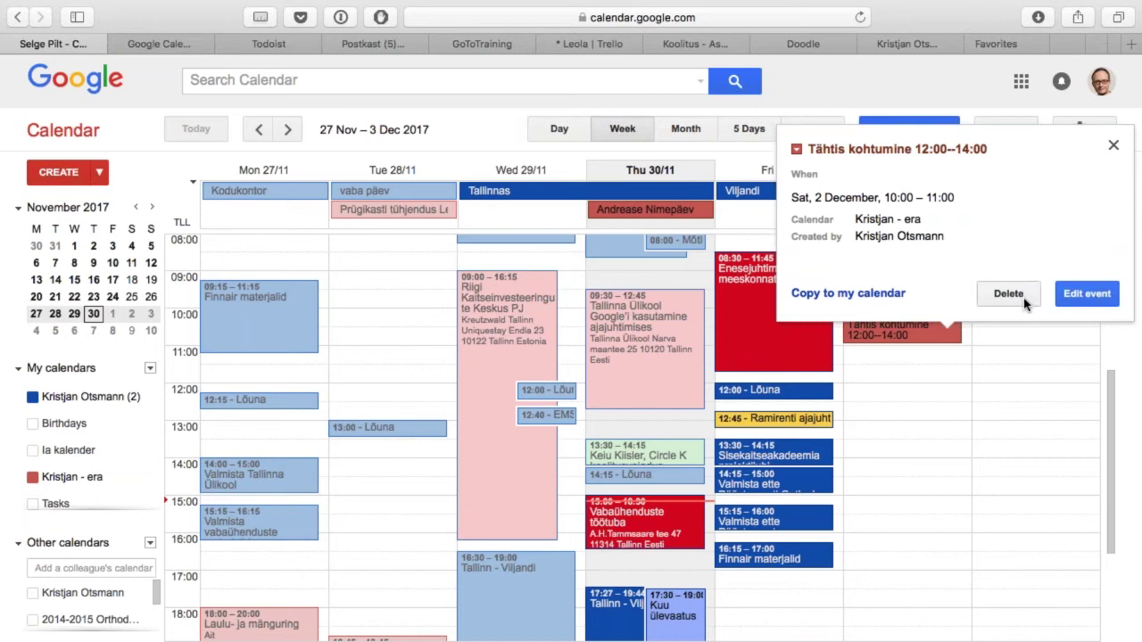
pyautogui.click(1023, 301)
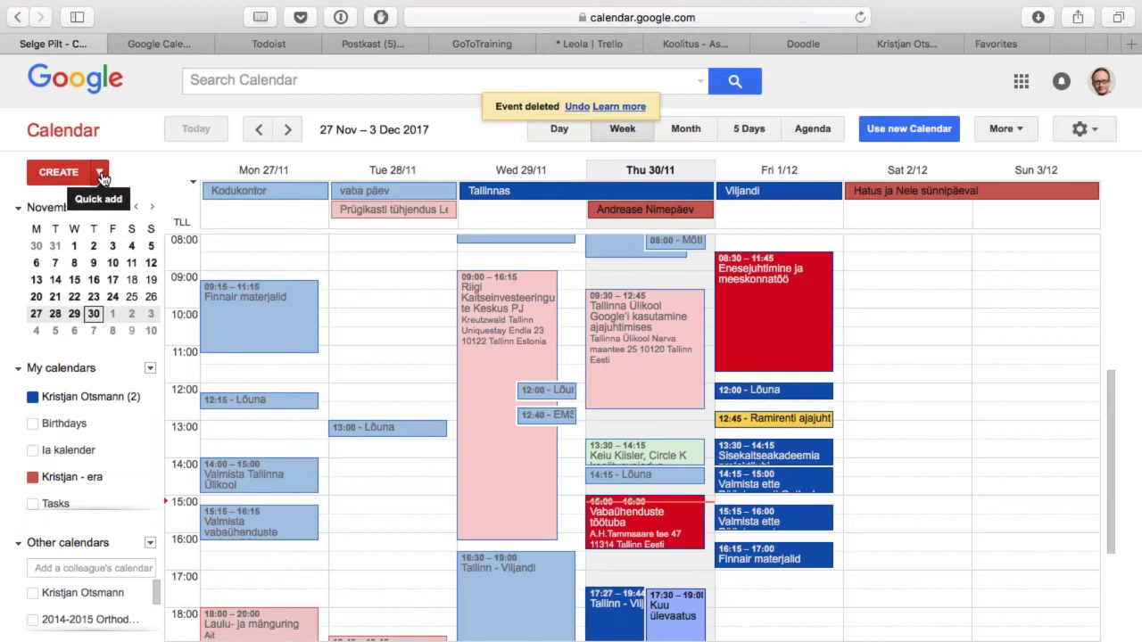
# Step: Quick-add 'Tähtis kohtumine saturday 12:00-14:00 at Ülikooli kohvik' as a new event
pyautogui.click(100, 174)
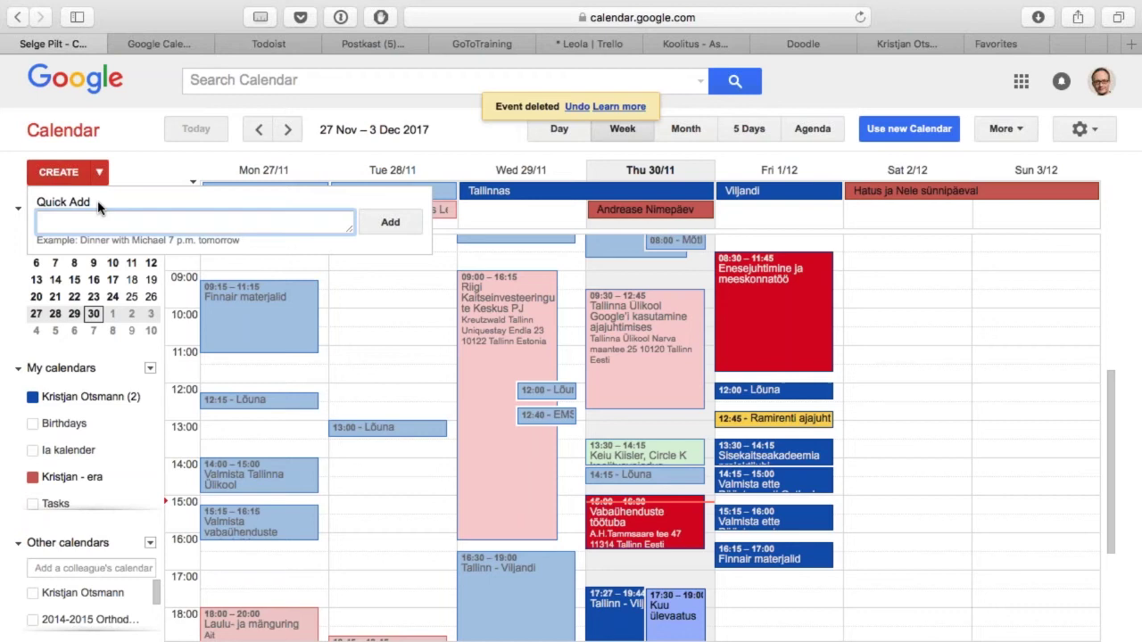
pyautogui.write('Tähtis kohtumine saturday')
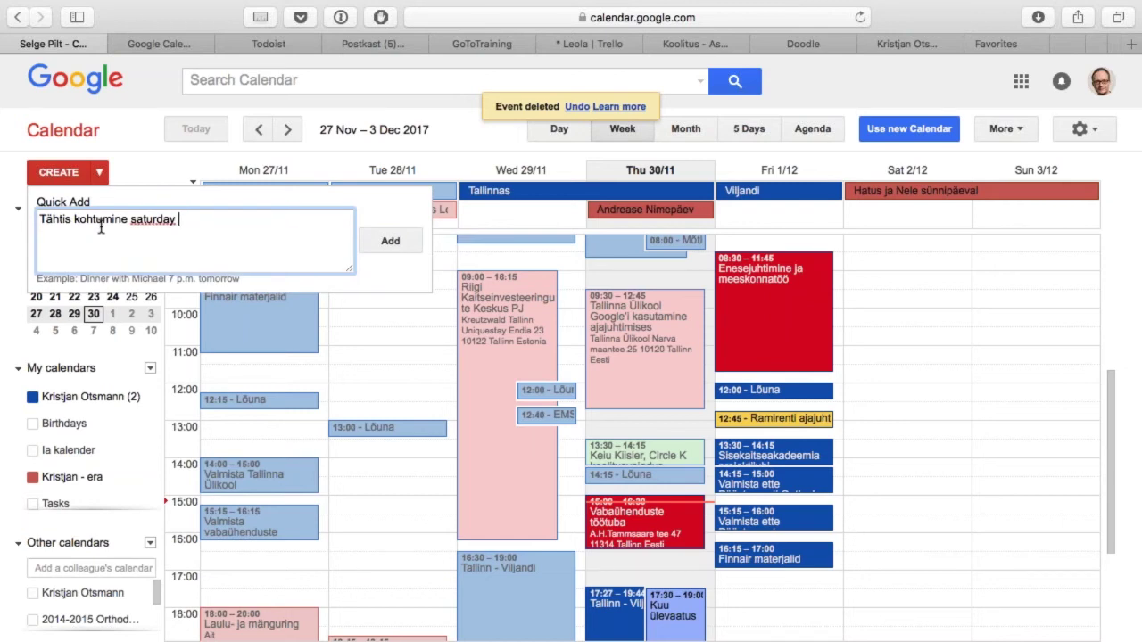
pyautogui.write('12:00-14:00 at Ülik')
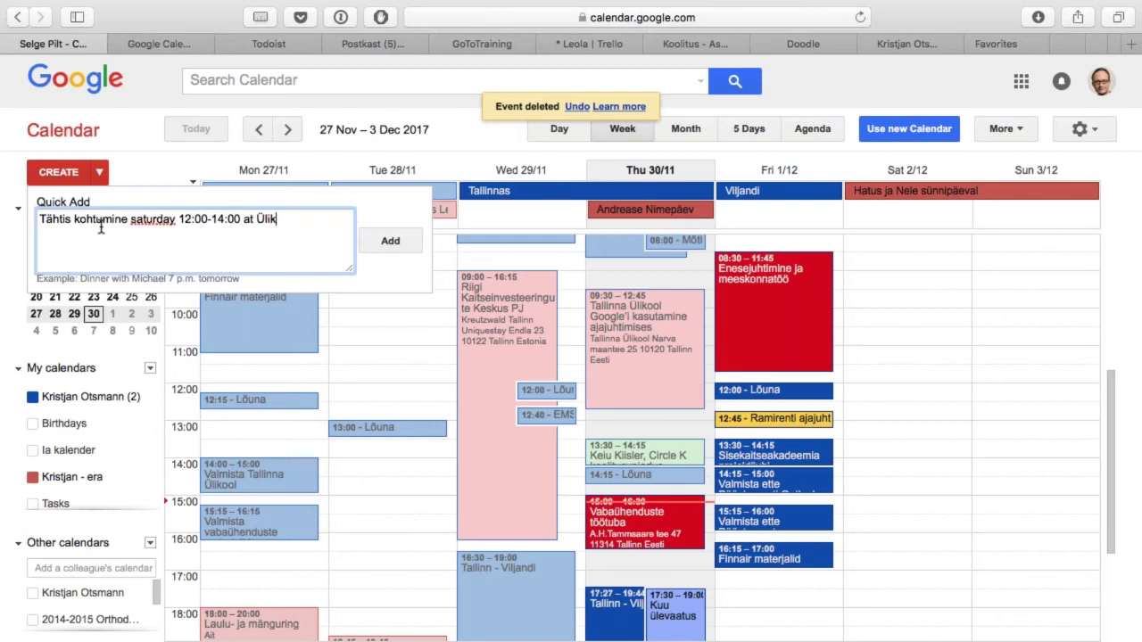
pyautogui.write('ooli kohvik')
pyautogui.press('Return')
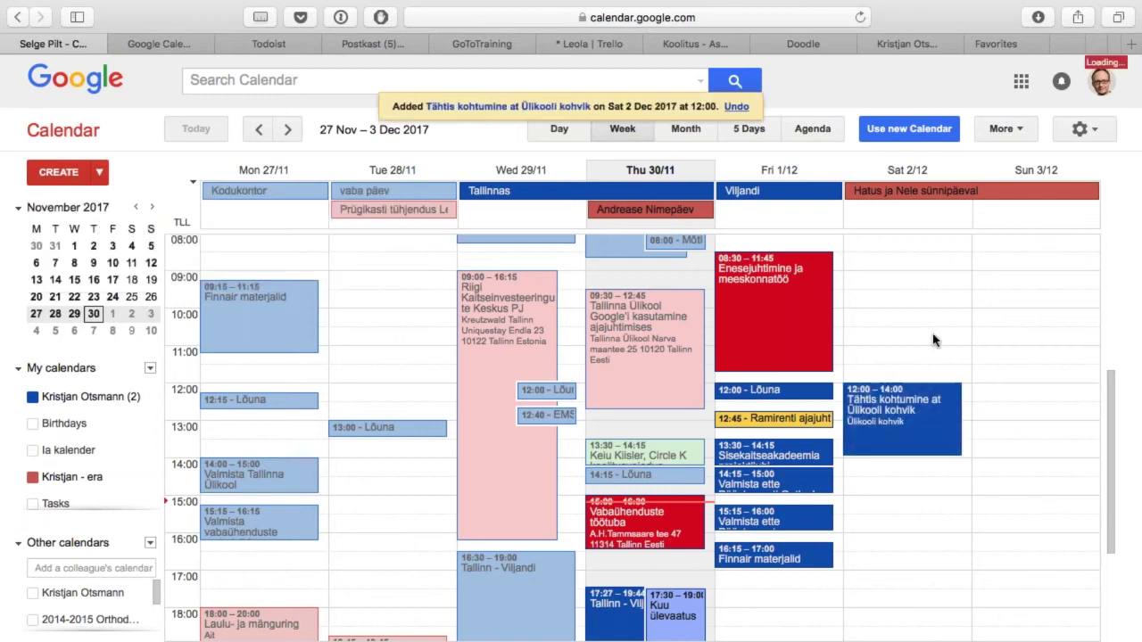
# Step: In the full event editor, move the event to a different calendar and colour it teal
pyautogui.click(937, 436)
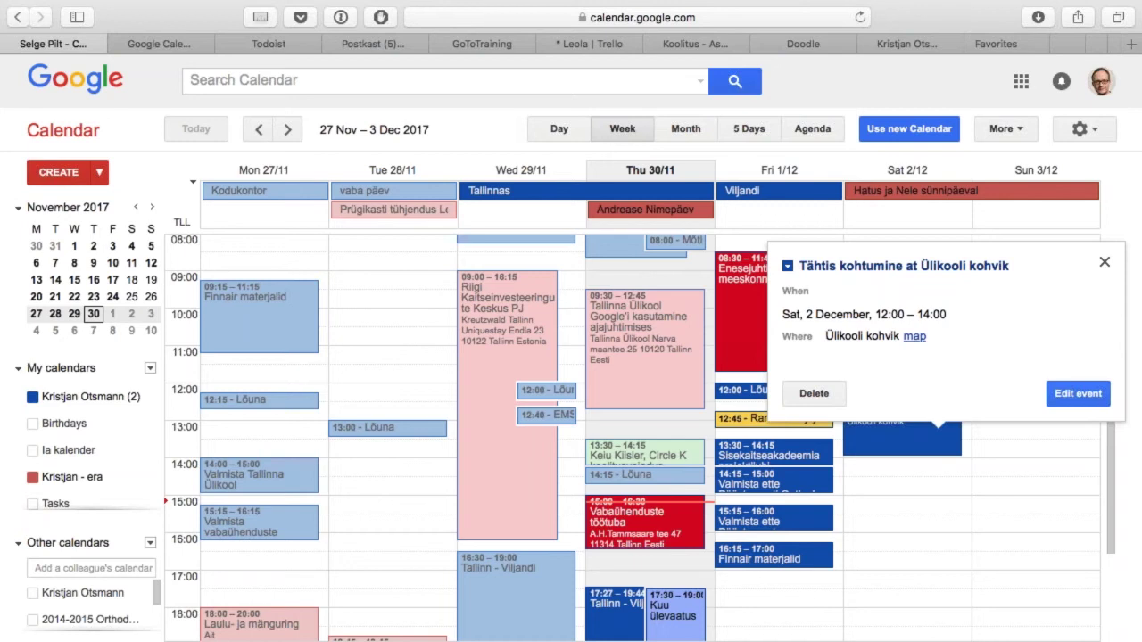
pyautogui.click(1092, 398)
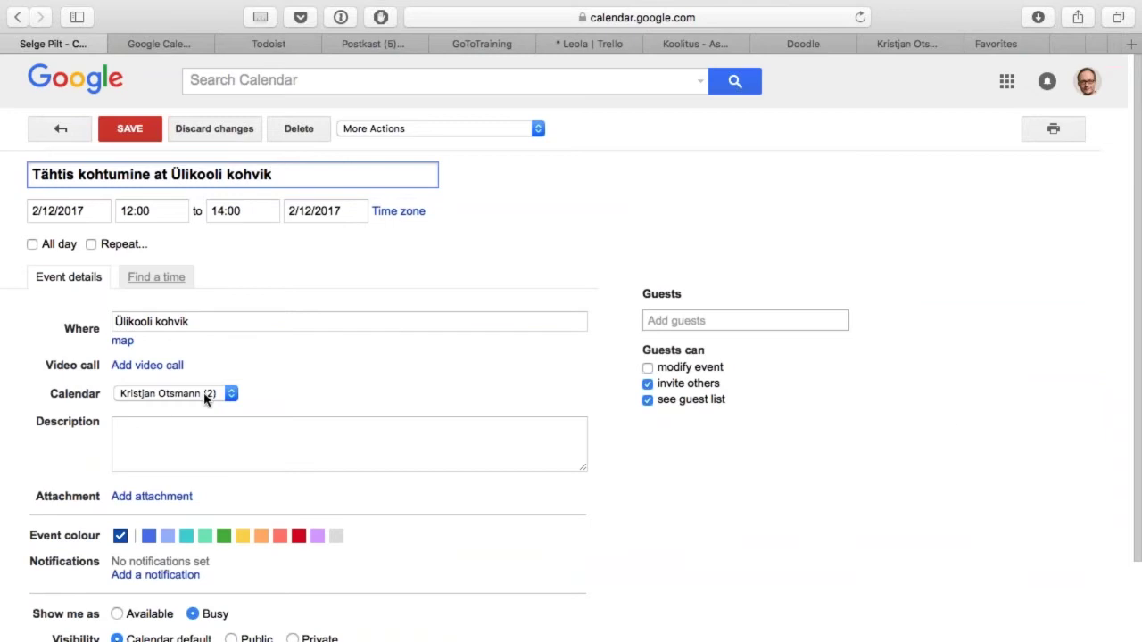
pyautogui.click(223, 394)
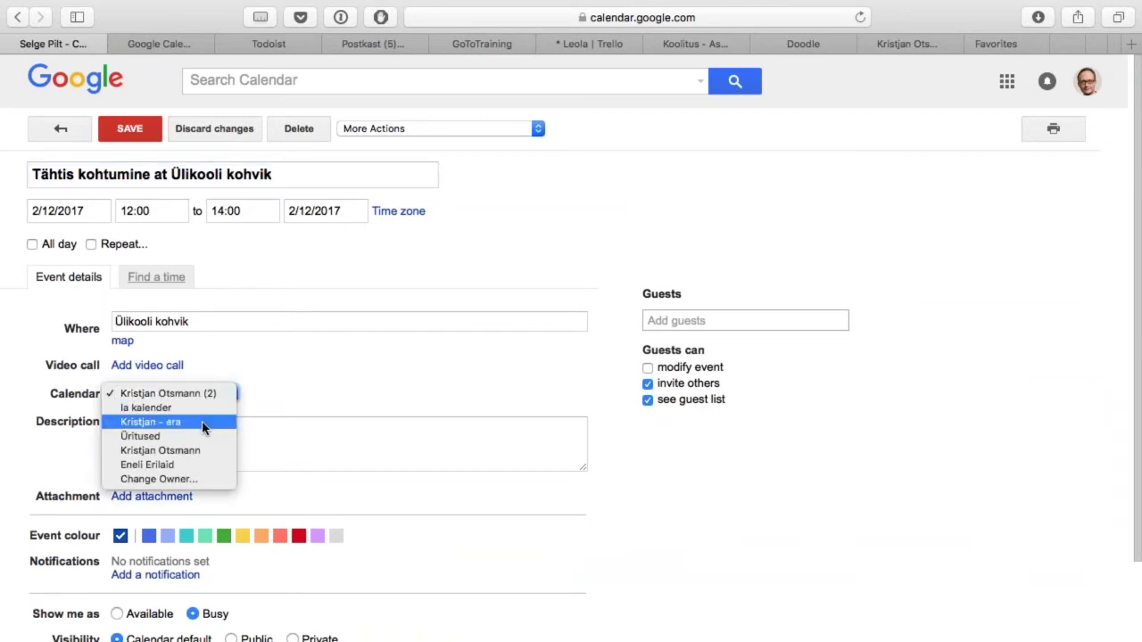
pyautogui.click(203, 426)
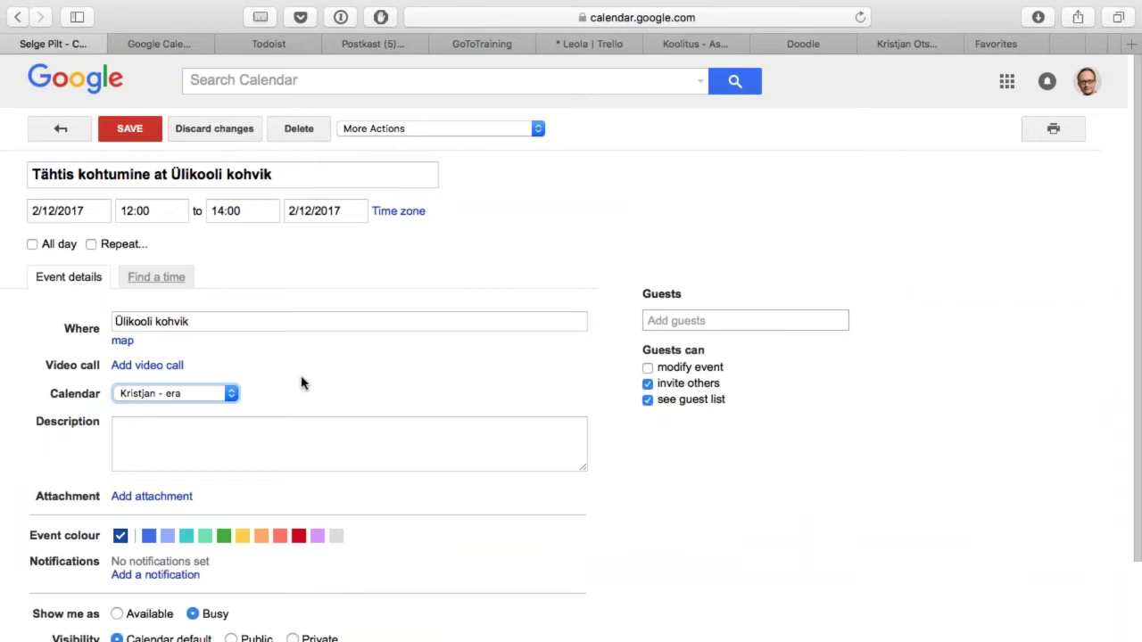
pyautogui.click(205, 537)
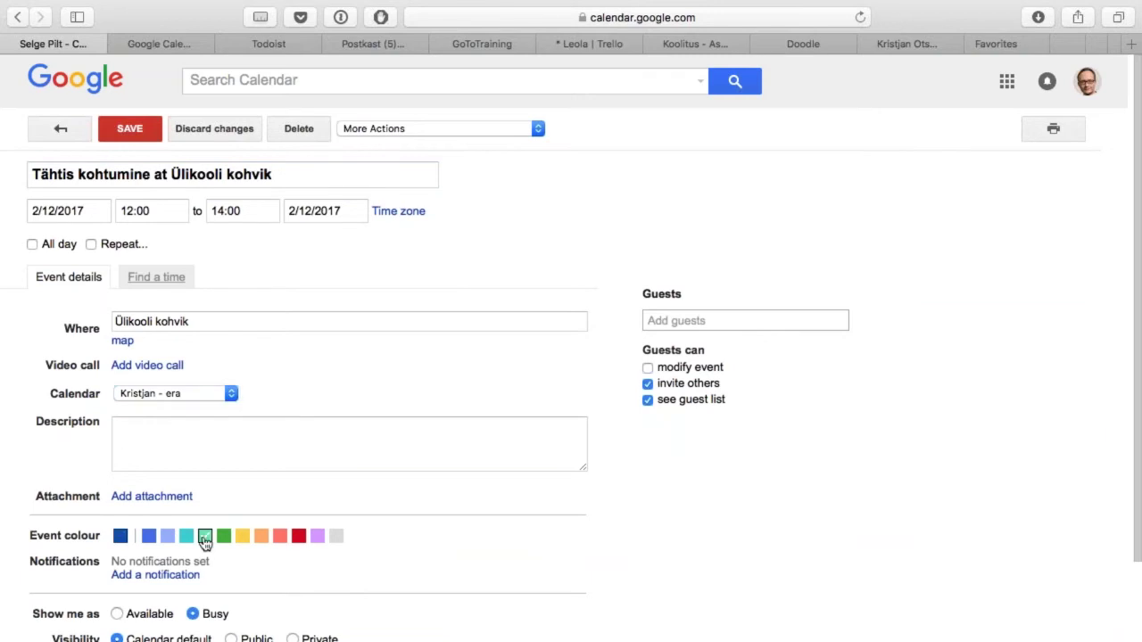
# Step: Add a guest to the event from the contact suggestions
pyautogui.scroll(-3, 523, 498)
pyautogui.scroll(3, 834, 252)
pyautogui.click(740, 321)
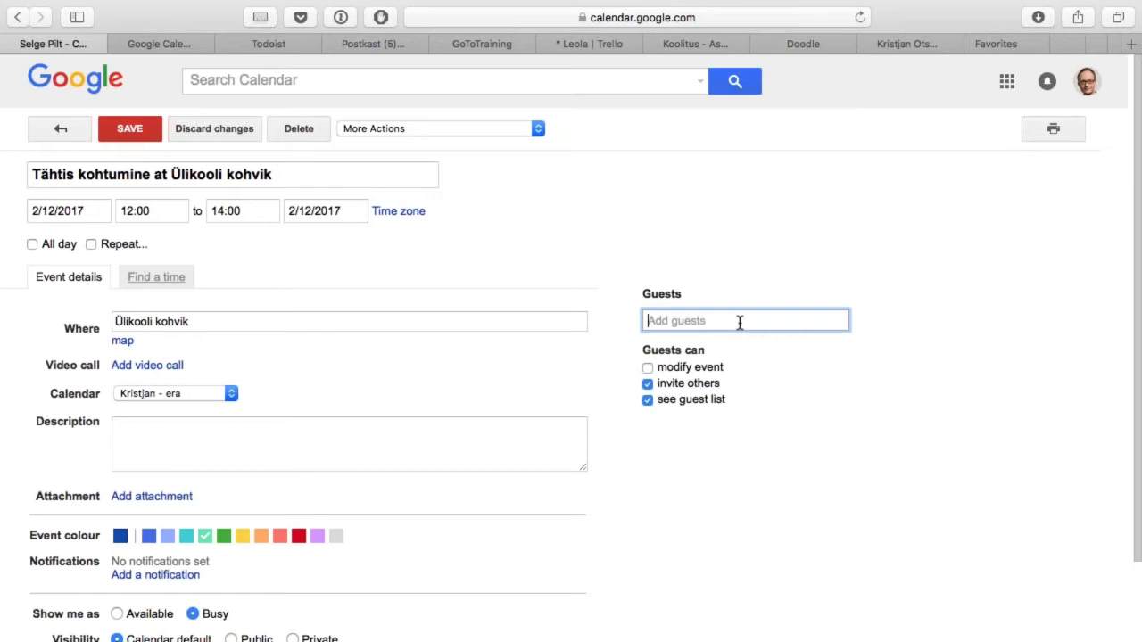
pyautogui.write('kait')
pyautogui.press('Return')
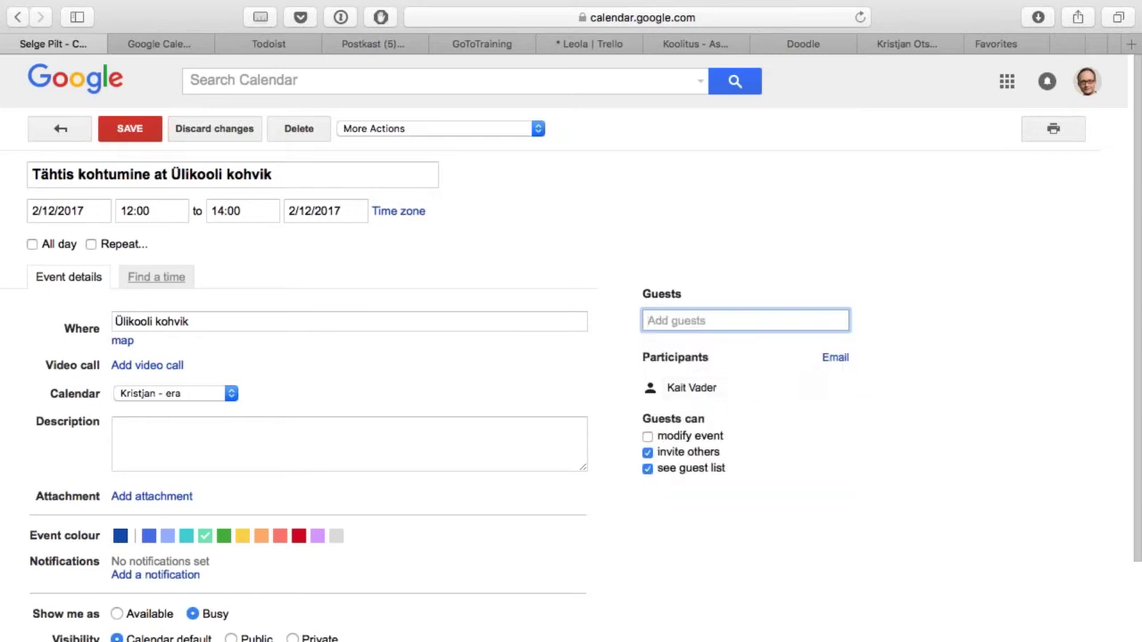
pyautogui.write('kait')
pyautogui.press('Return')
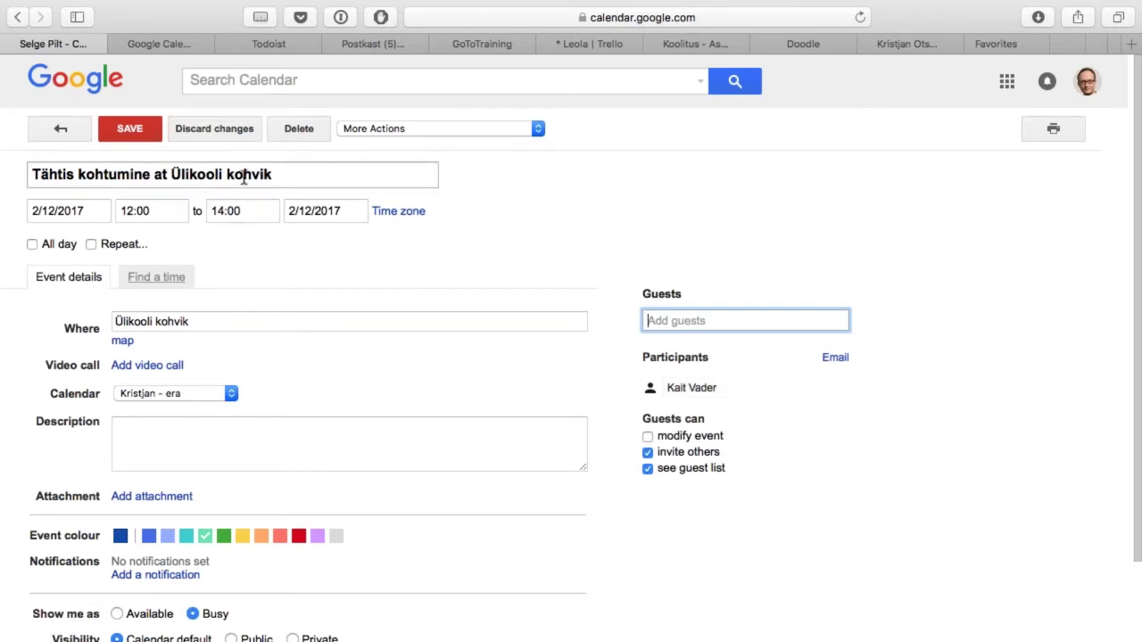
pyautogui.click(174, 284)
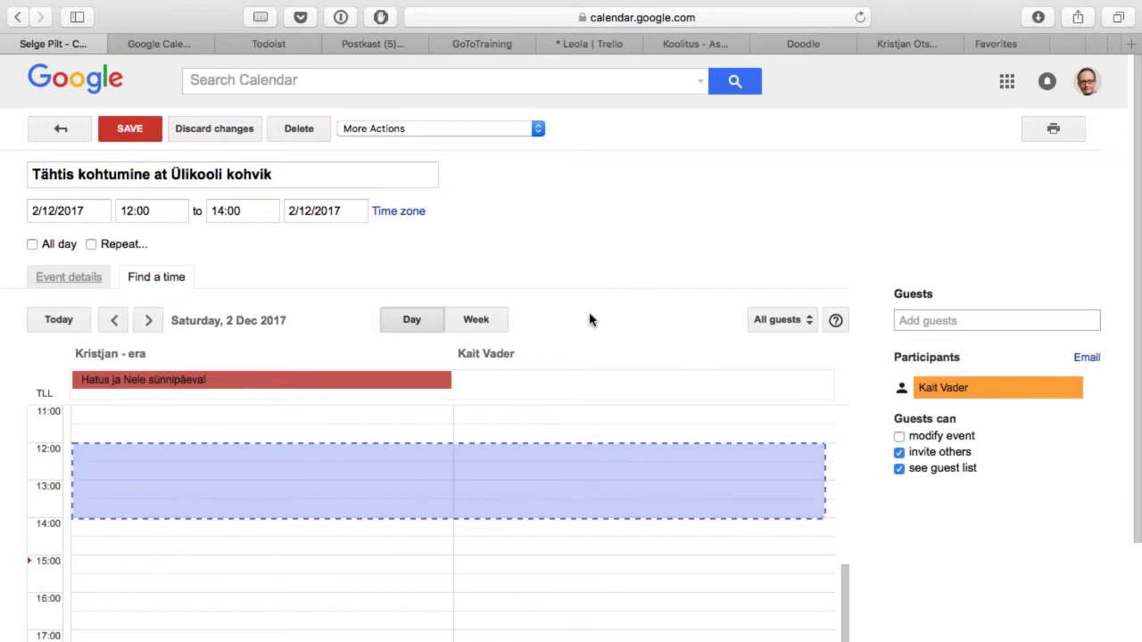
pyautogui.click(480, 321)
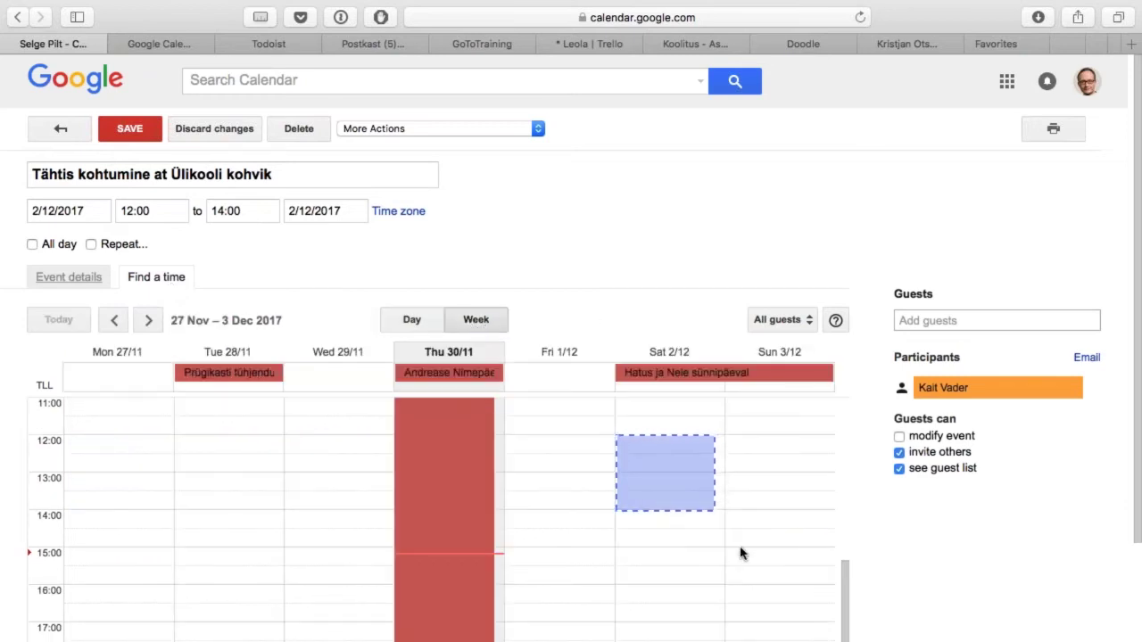
pyautogui.scroll(-3, 795, 536)
pyautogui.scroll(-2, 795, 536)
pyautogui.scroll(5, 795, 535)
pyautogui.scroll(-2, 795, 536)
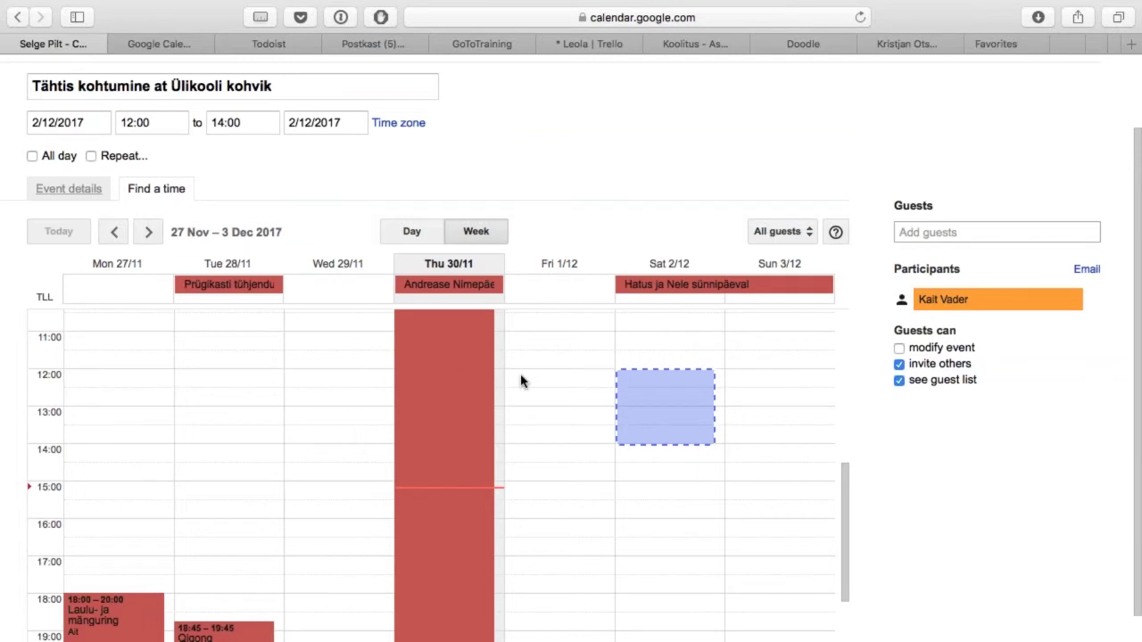
pyautogui.scroll(3, 538, 140)
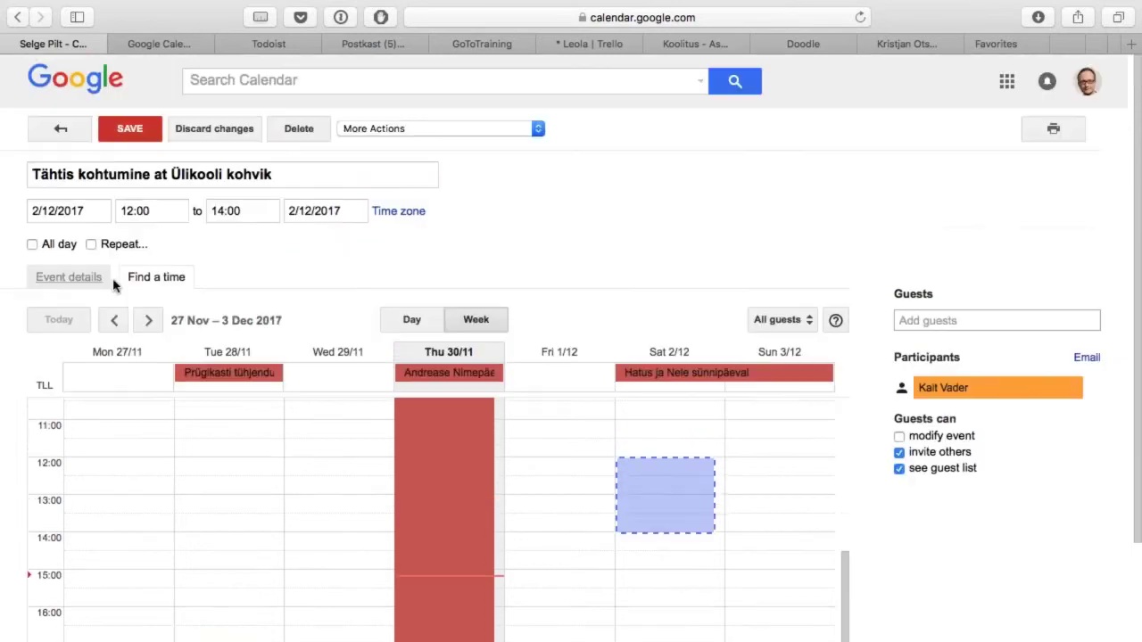
pyautogui.click(70, 282)
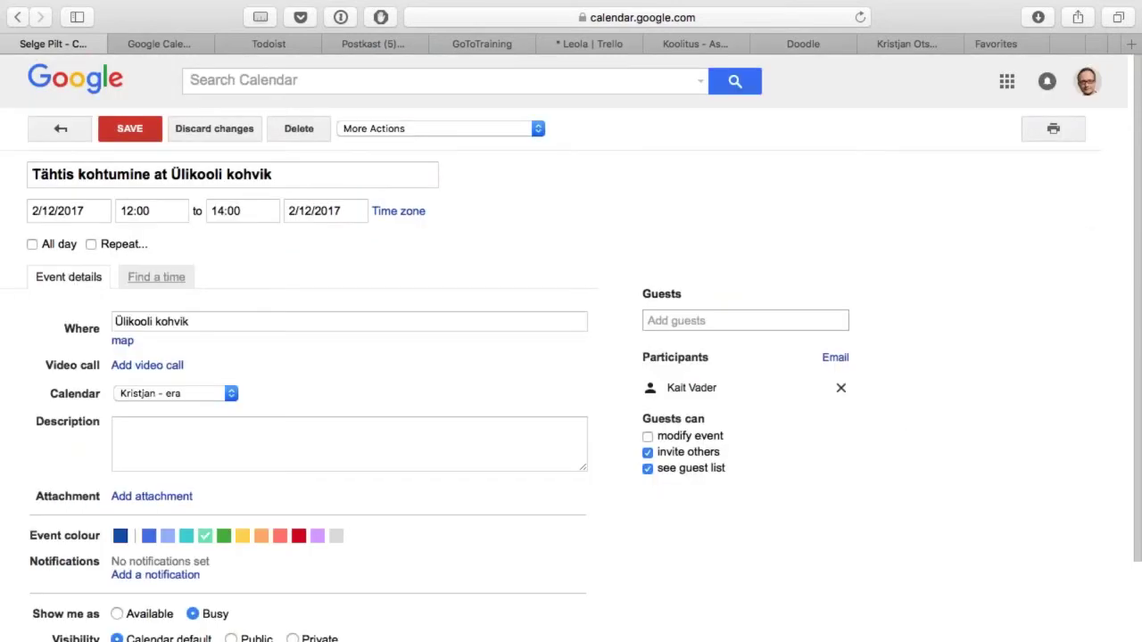
# Step: Rename the event to 'Arutame KÜSKi taotlust'
pyautogui.click(171, 446)
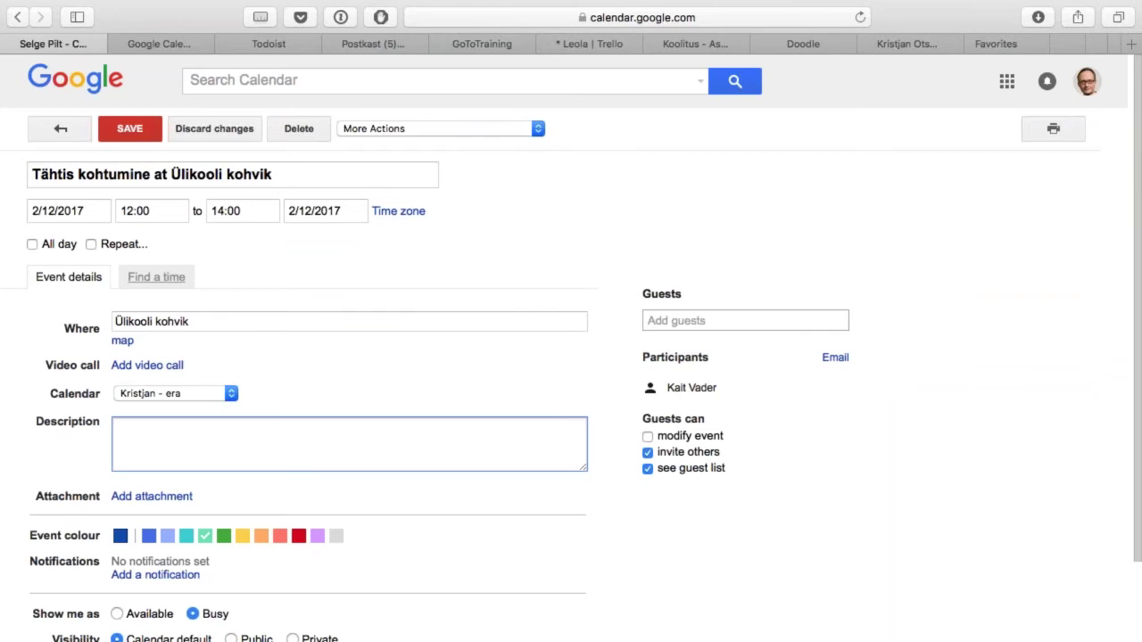
pyautogui.click(319, 171)
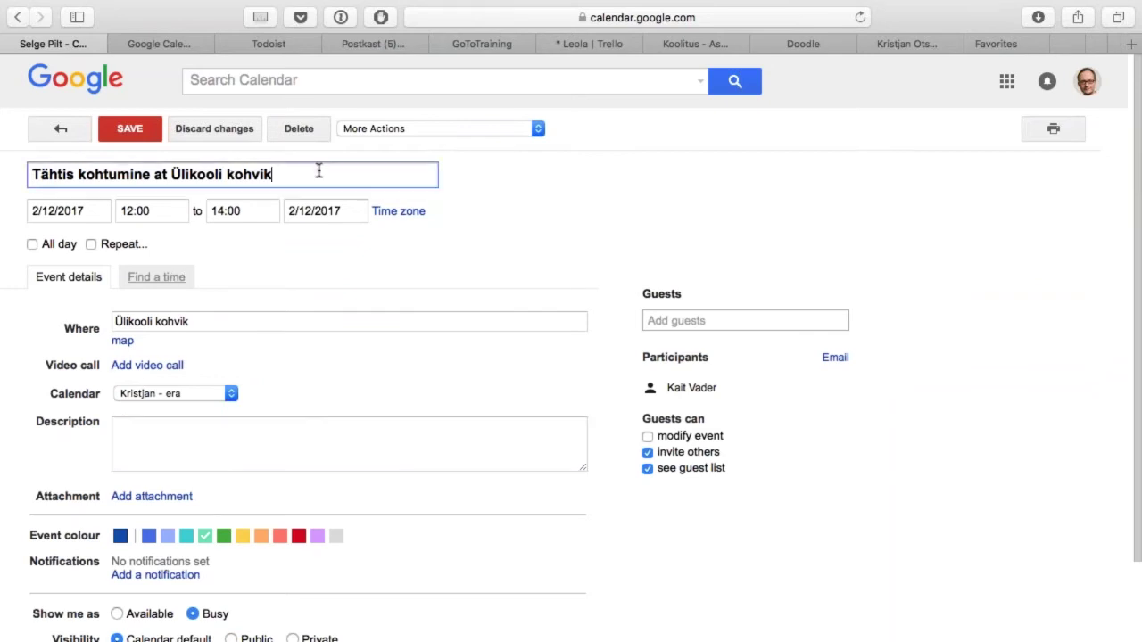
pyautogui.tripleClick(318, 171)
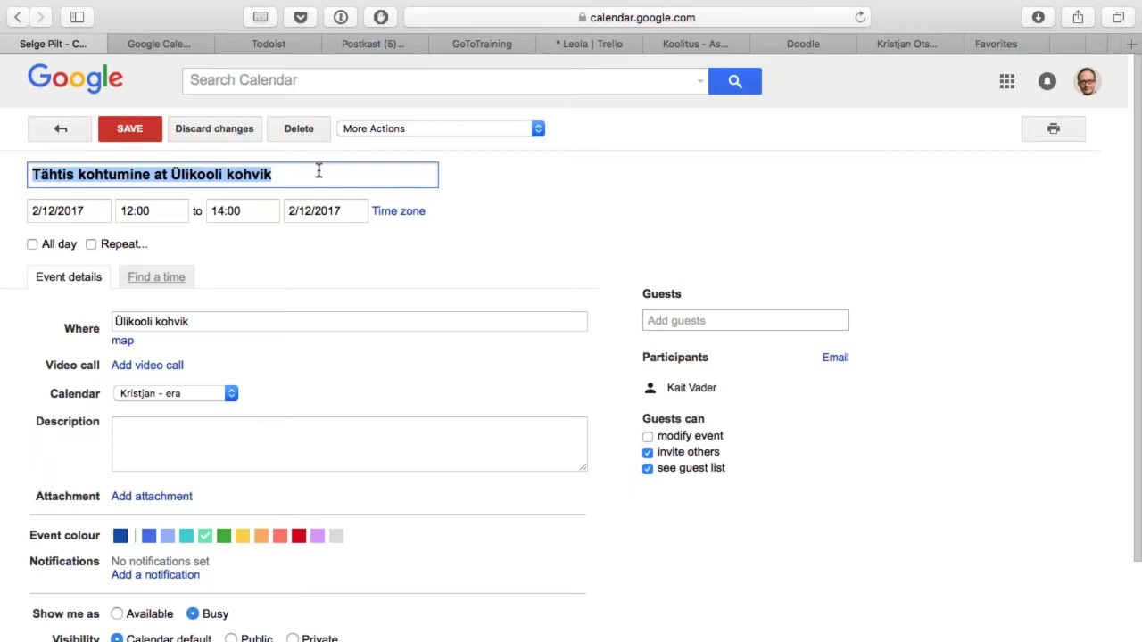
pyautogui.write('Arutame KÜ')
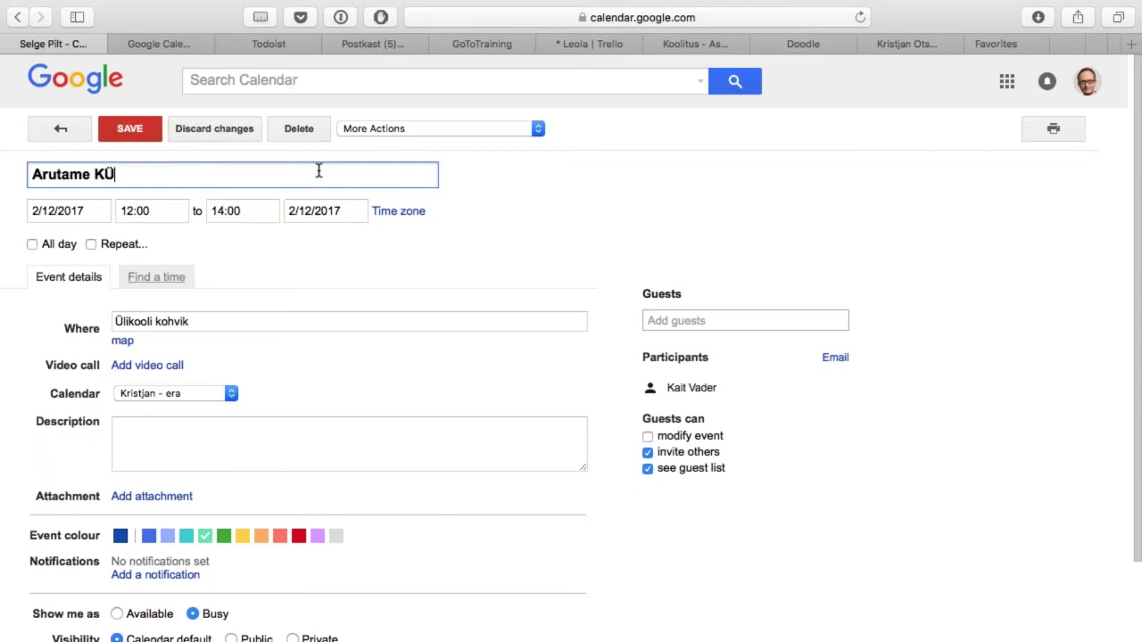
pyautogui.write('SKi taotlust')
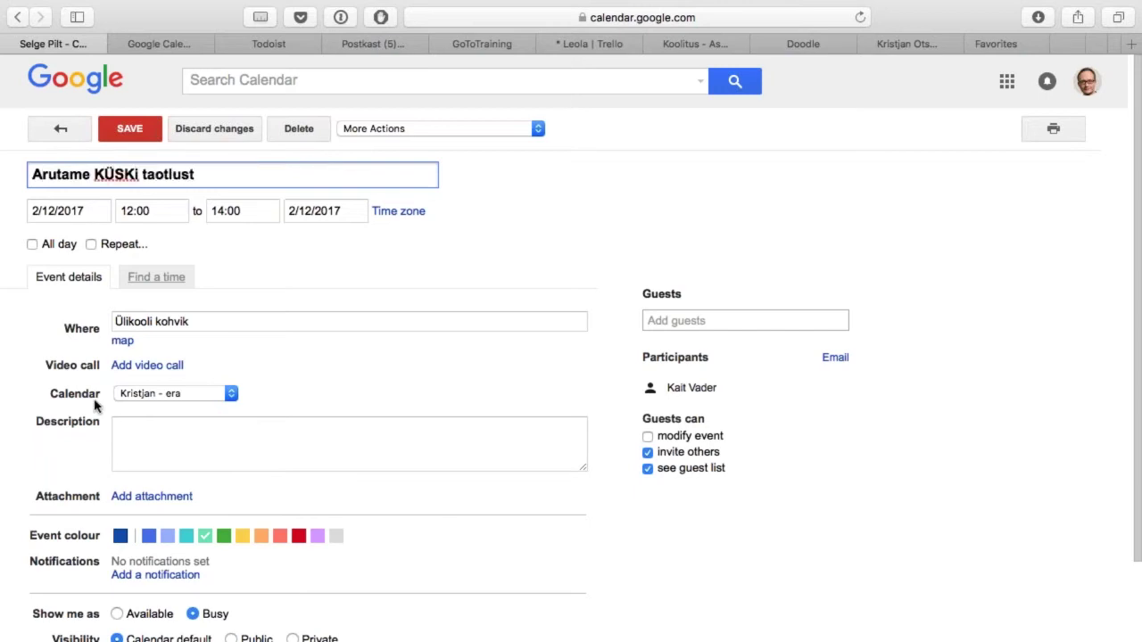
# Step: Write description bullets 'Miks on projekti vaja?', 'Kuidas me selle ära teeme?', 'Kes mida hakkab tegema?'
pyautogui.click(160, 433)
pyautogui.write('* Miks')
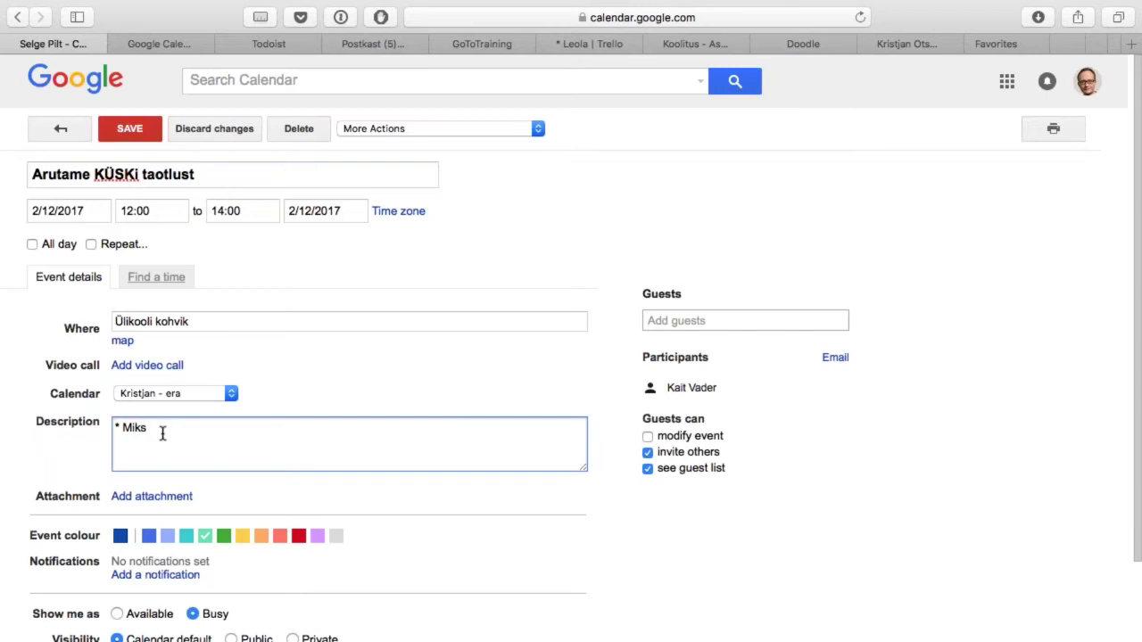
pyautogui.write(' on projekti vaja?')
pyautogui.press('Return')
pyautogui.write('* Kuidas m')
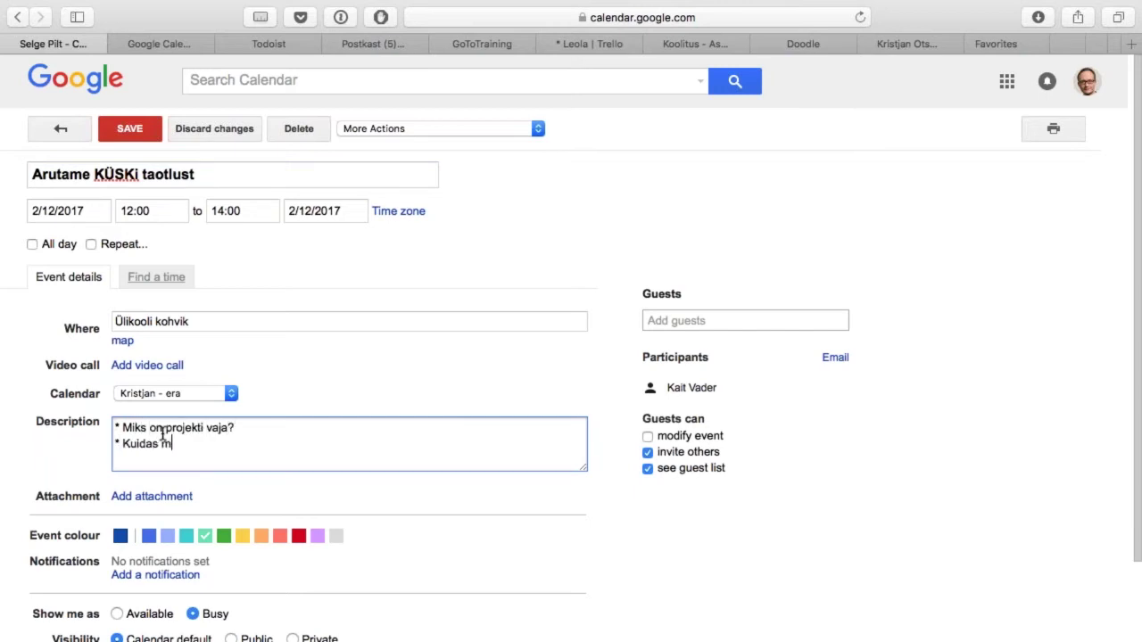
pyautogui.write('e selle ära teeme?')
pyautogui.press('Return')
pyautogui.write('* Kes ')
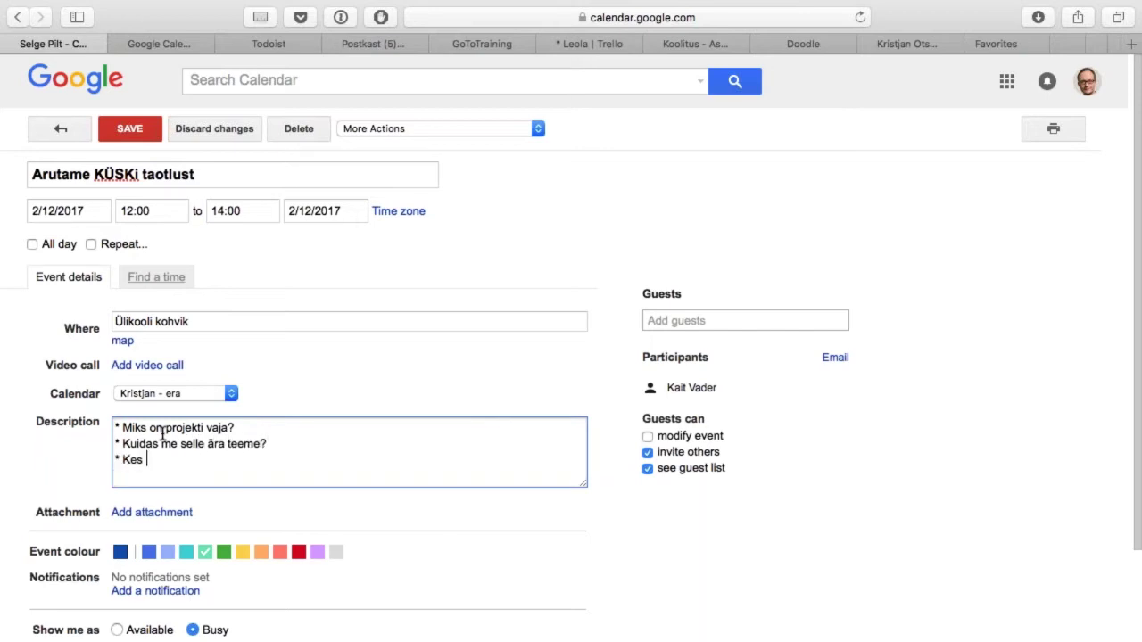
pyautogui.write('mida hakkab tegema?')
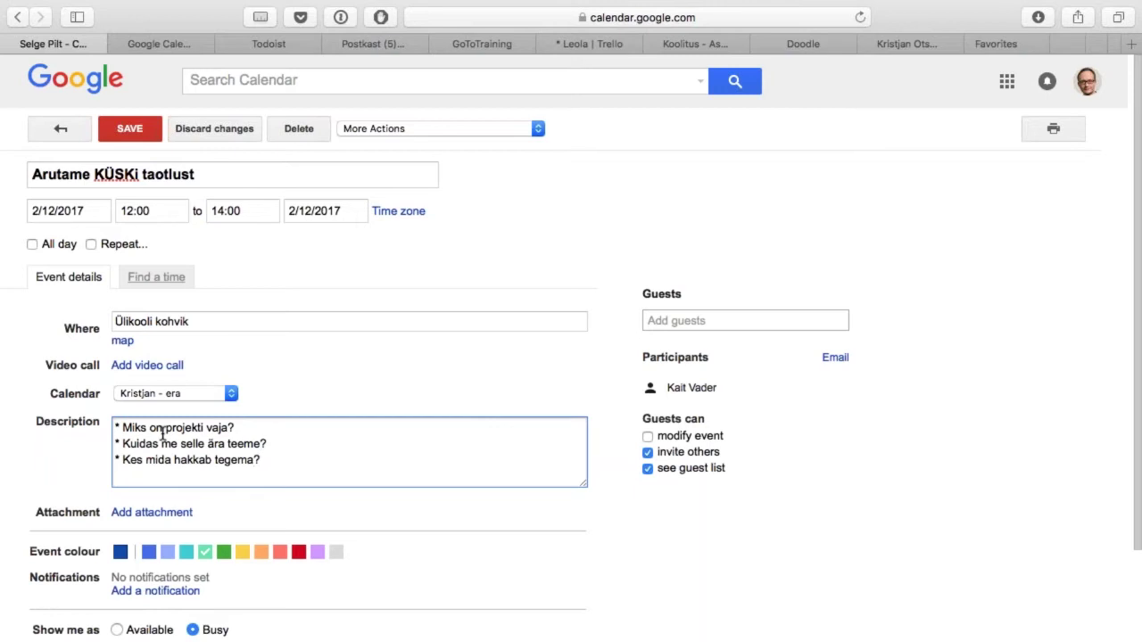
pyautogui.moveTo(732, 398)
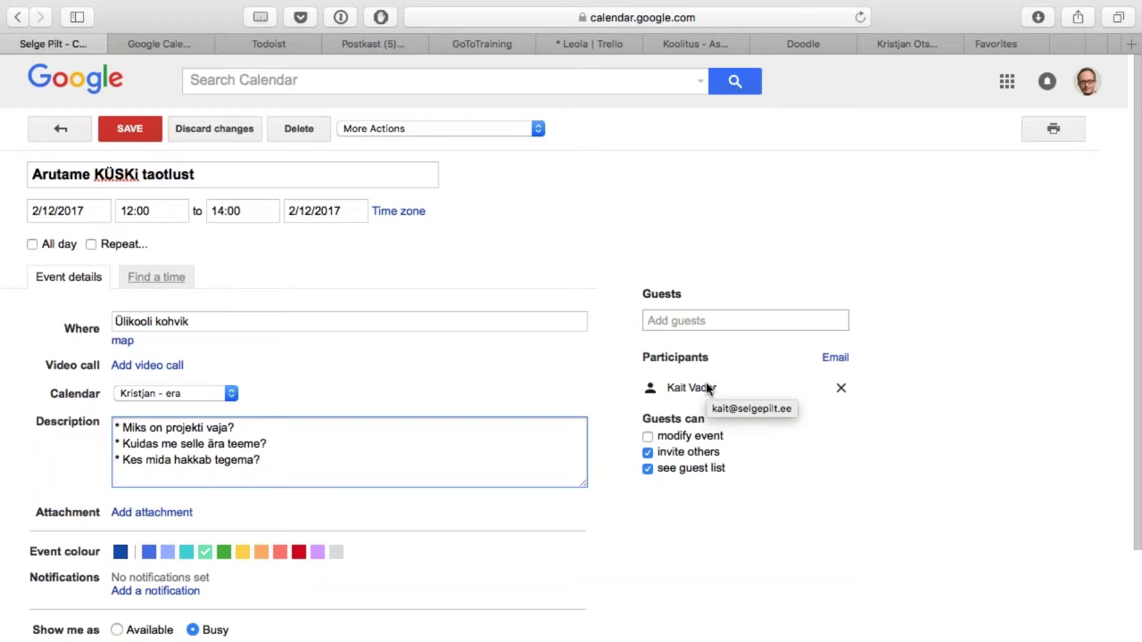
# Step: Discard the event edits, delete the Saturday meeting, and open the main calendar's options
pyautogui.click(221, 134)
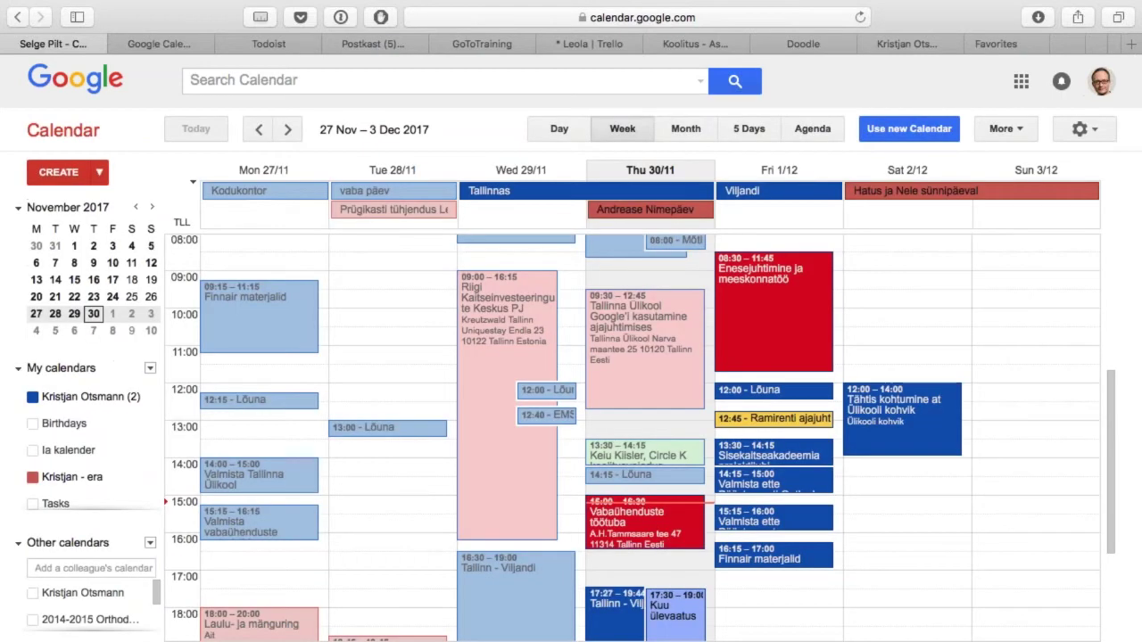
pyautogui.click(941, 435)
pyautogui.click(823, 399)
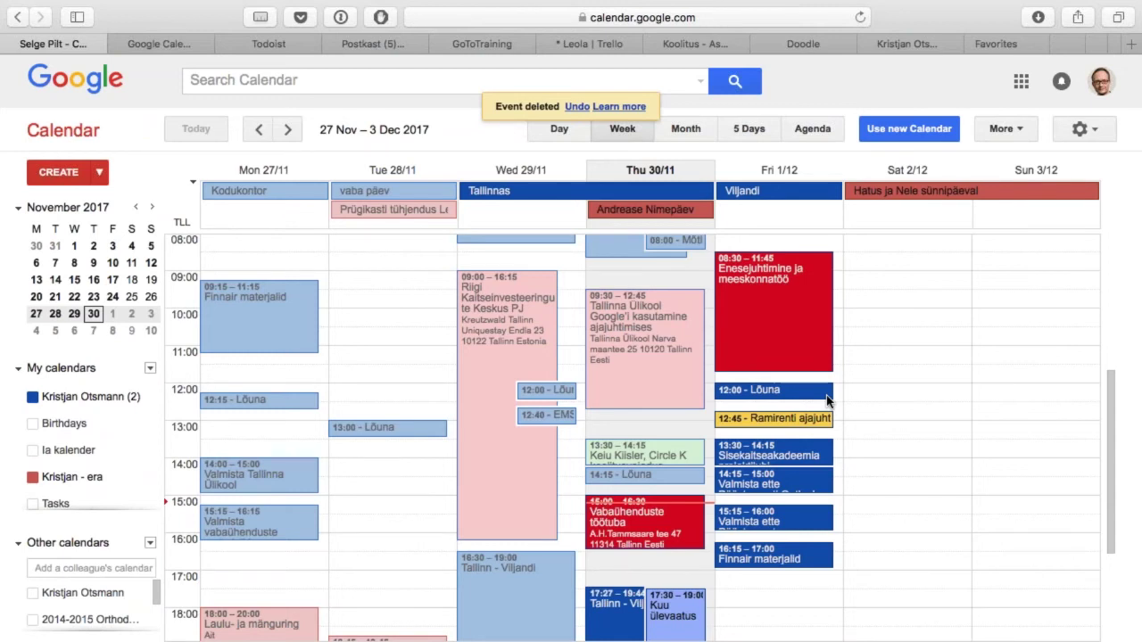
pyautogui.moveTo(138, 402)
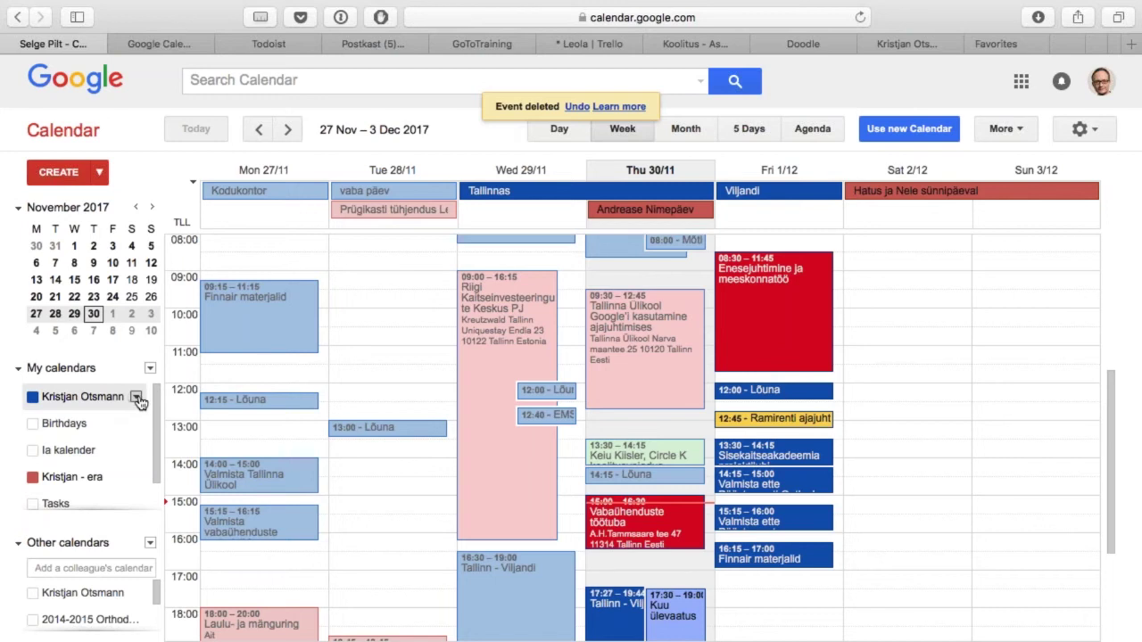
pyautogui.click(137, 398)
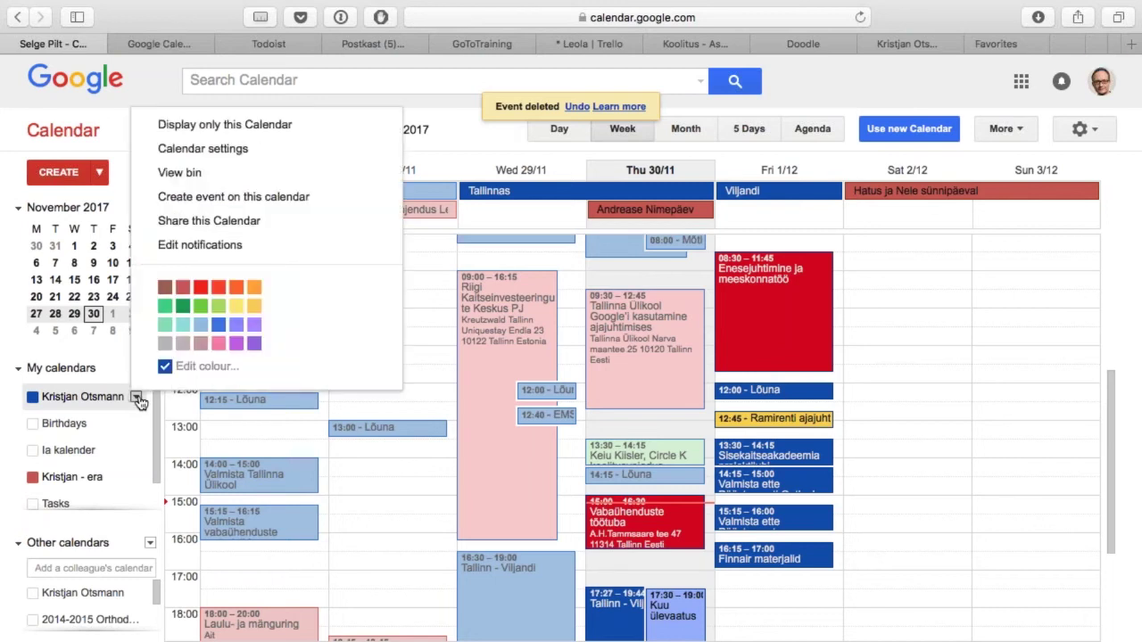
# Step: Start sharing the calendar with a contact picked from the suggestions
pyautogui.click(243, 229)
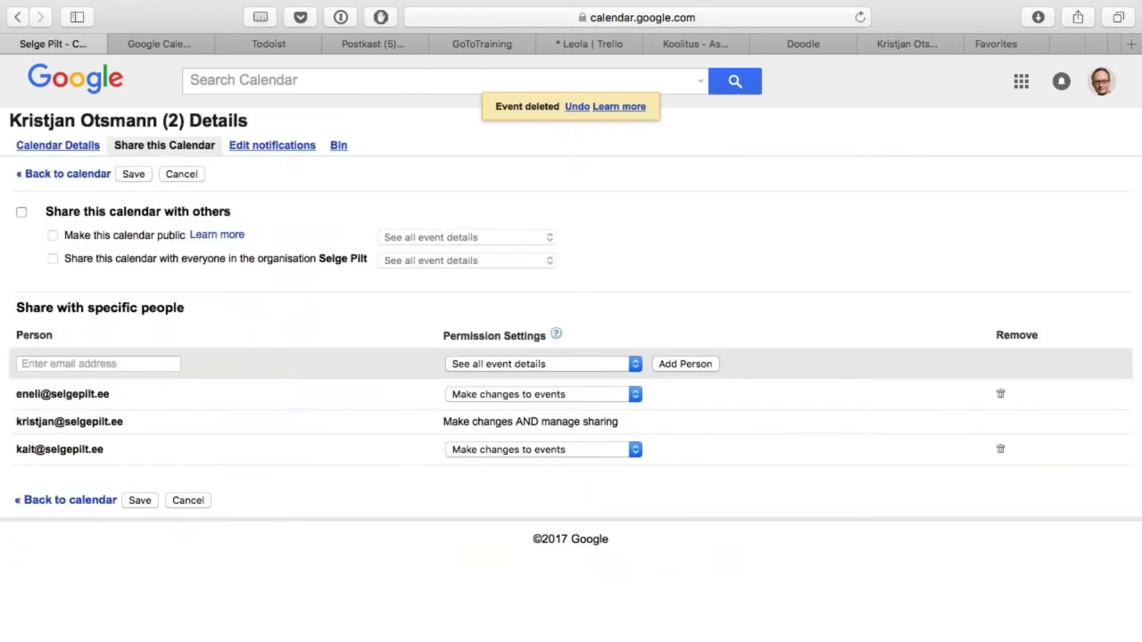
pyautogui.click(109, 365)
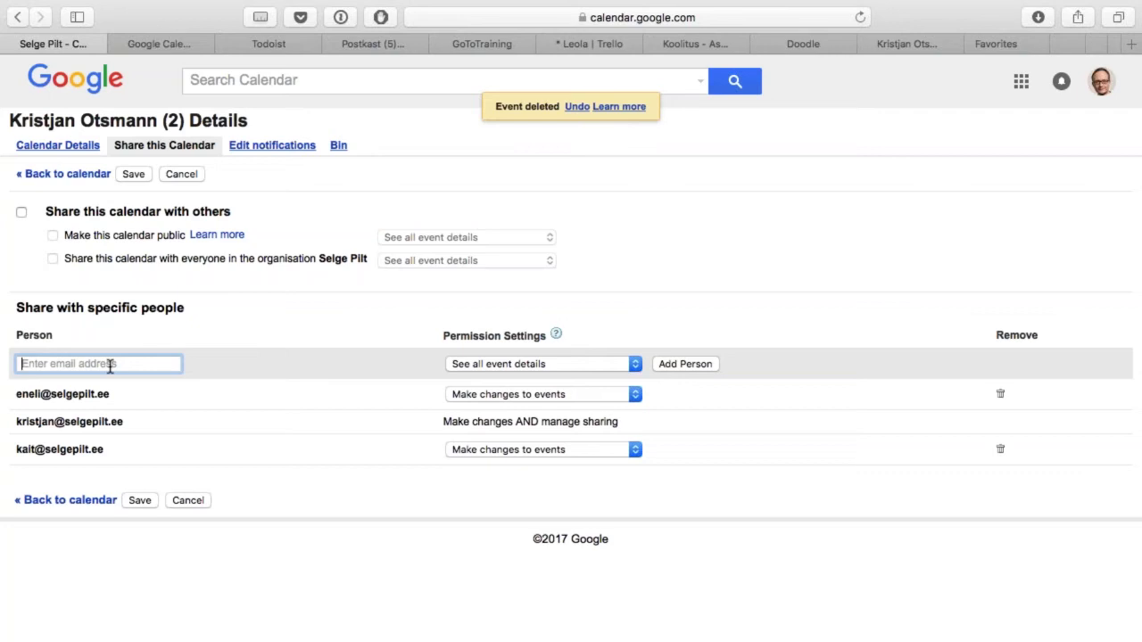
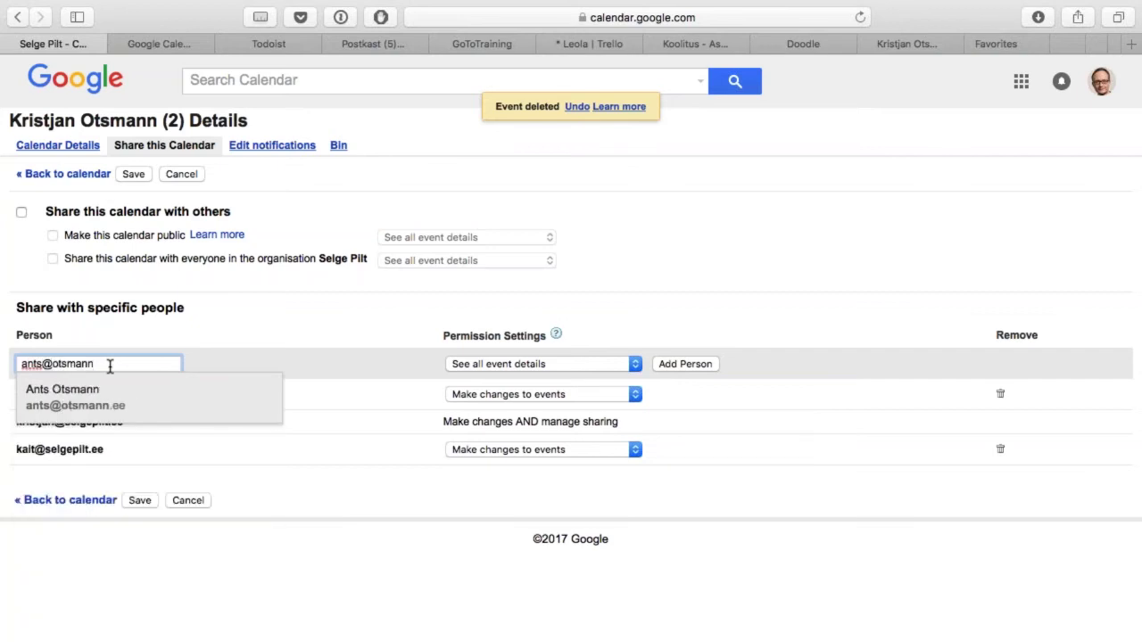
pyautogui.click(125, 412)
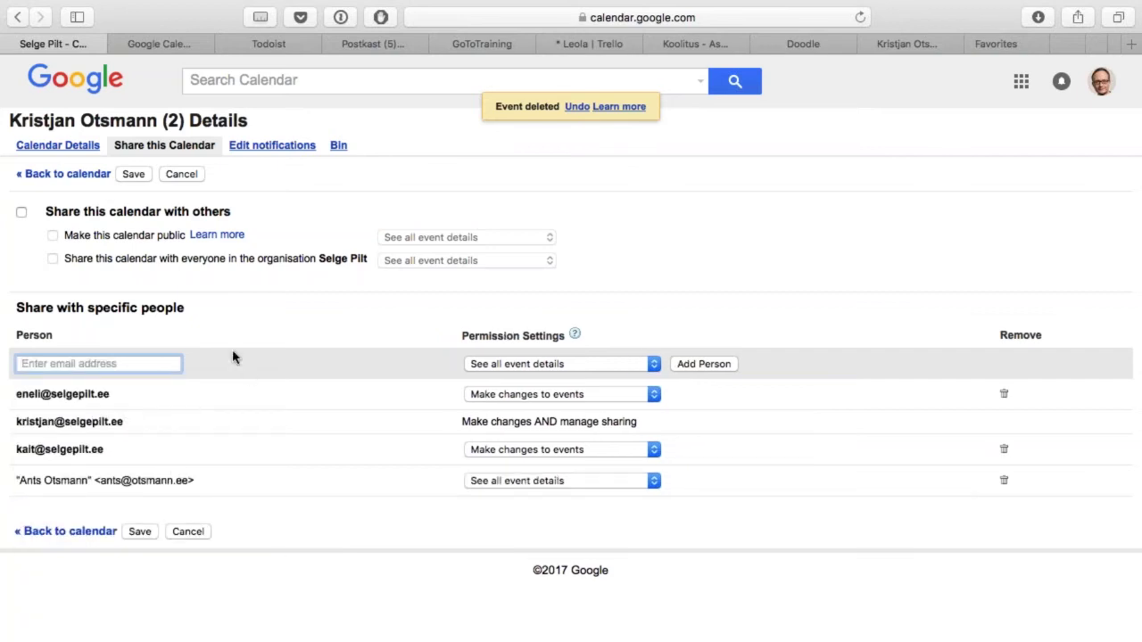
# Step: Keep the 'See all event details' permission, then leave sharing without saving the changes
pyautogui.click(655, 480)
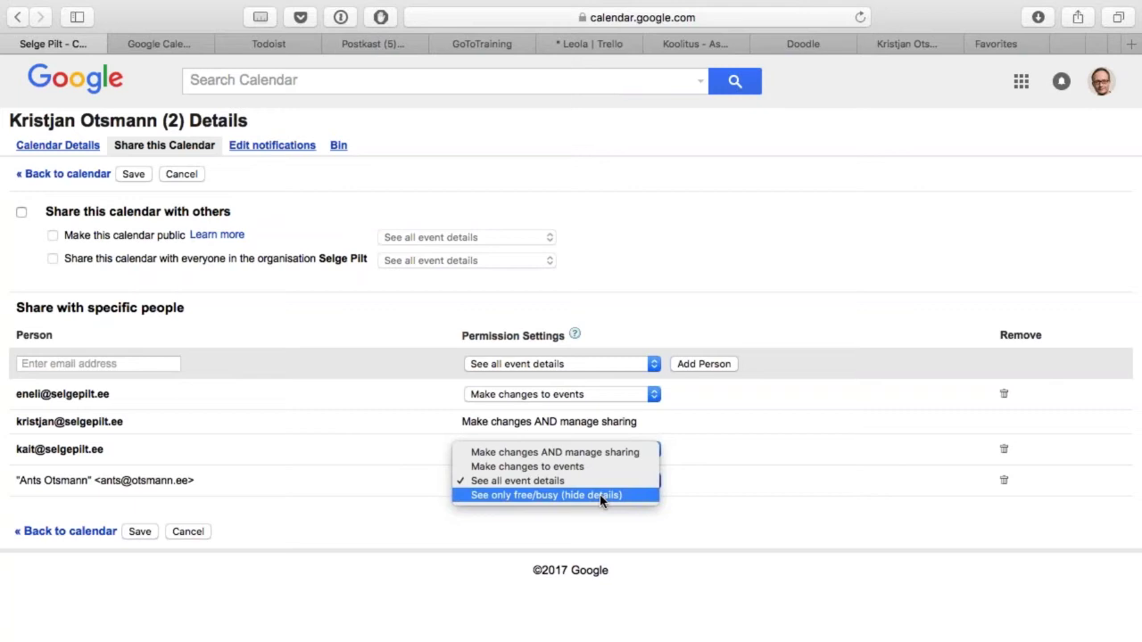
pyautogui.click(752, 219)
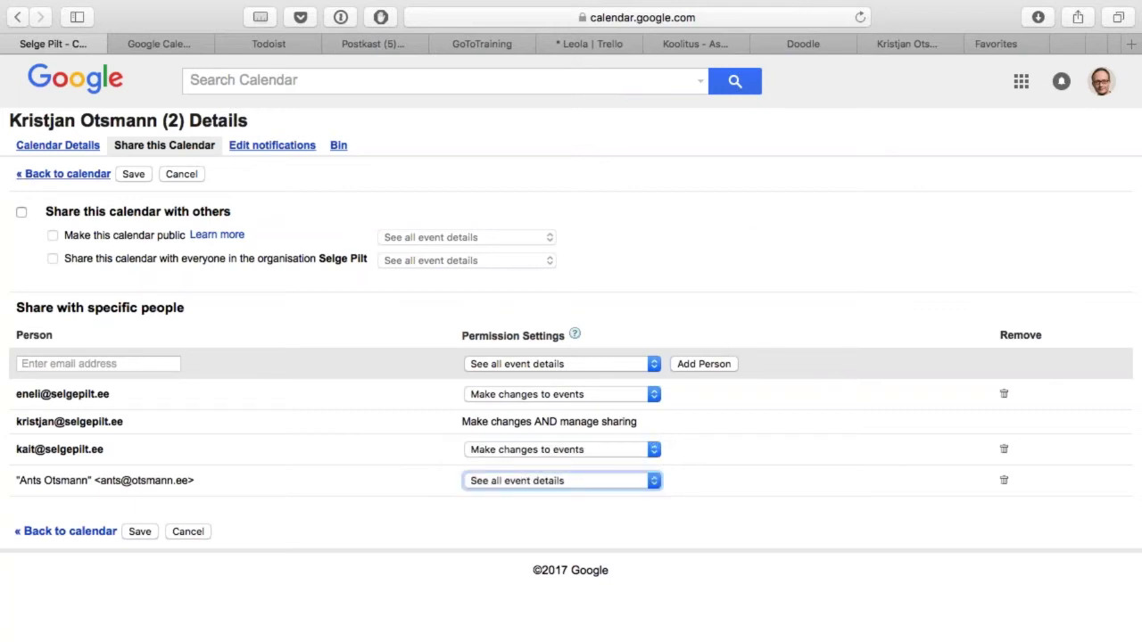
pyautogui.click(74, 178)
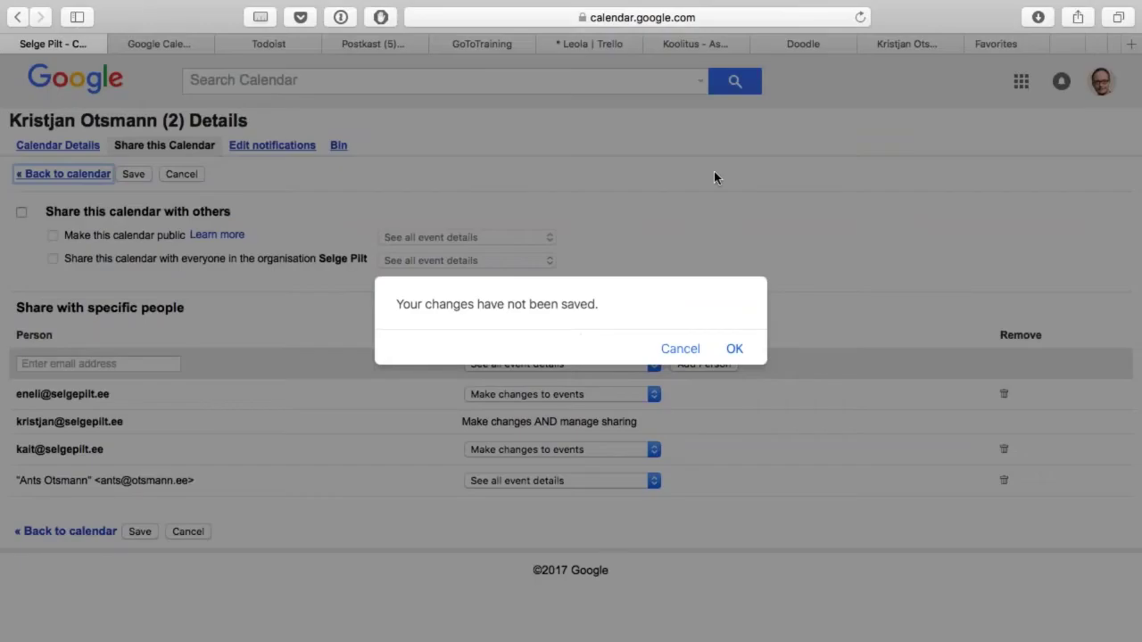
pyautogui.click(734, 349)
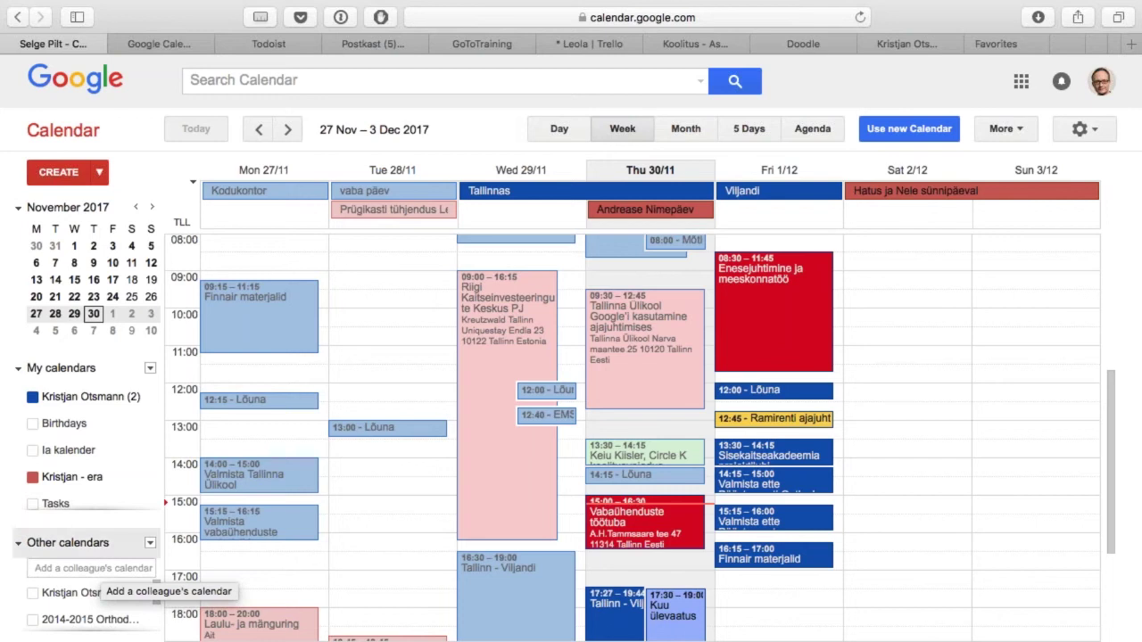
pyautogui.click(78, 568)
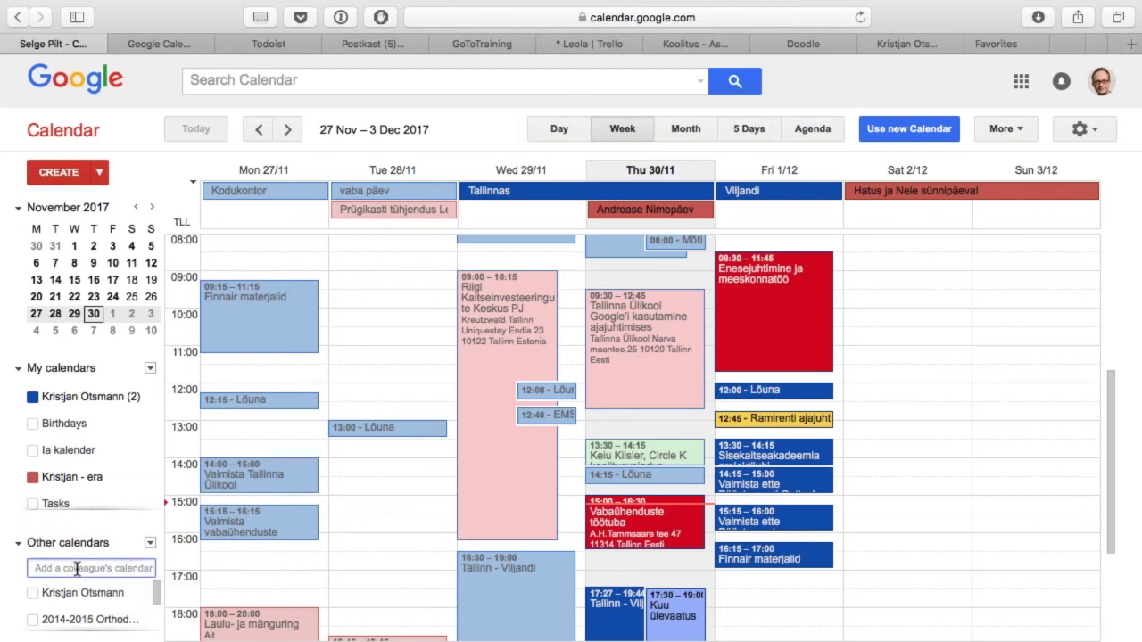
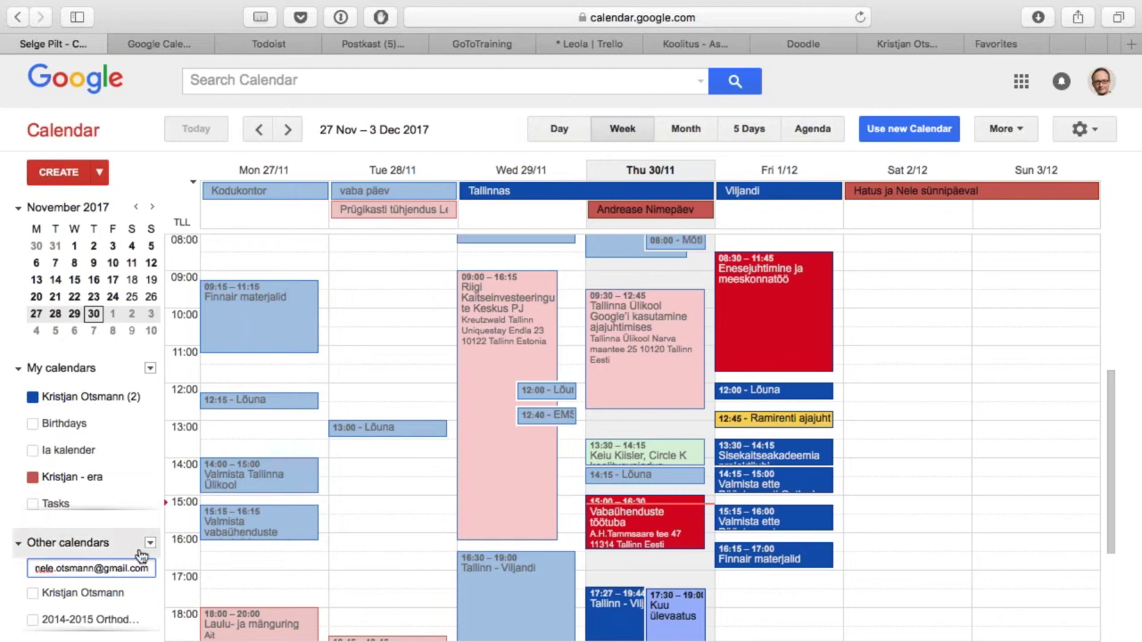
pyautogui.press('super+a')
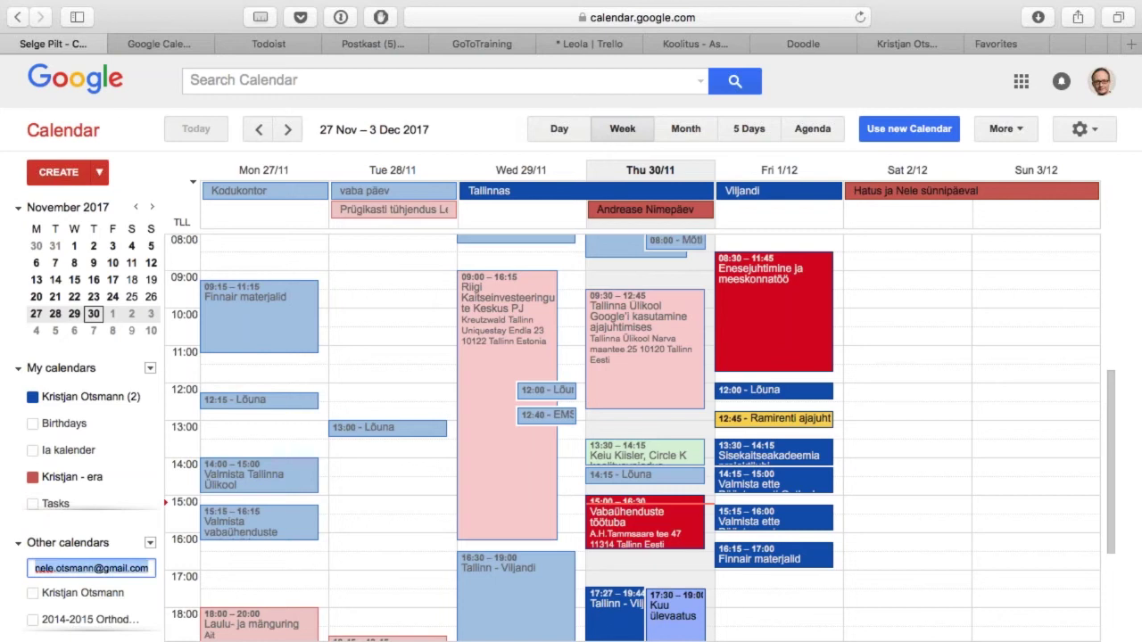
pyautogui.press('BackSpace')
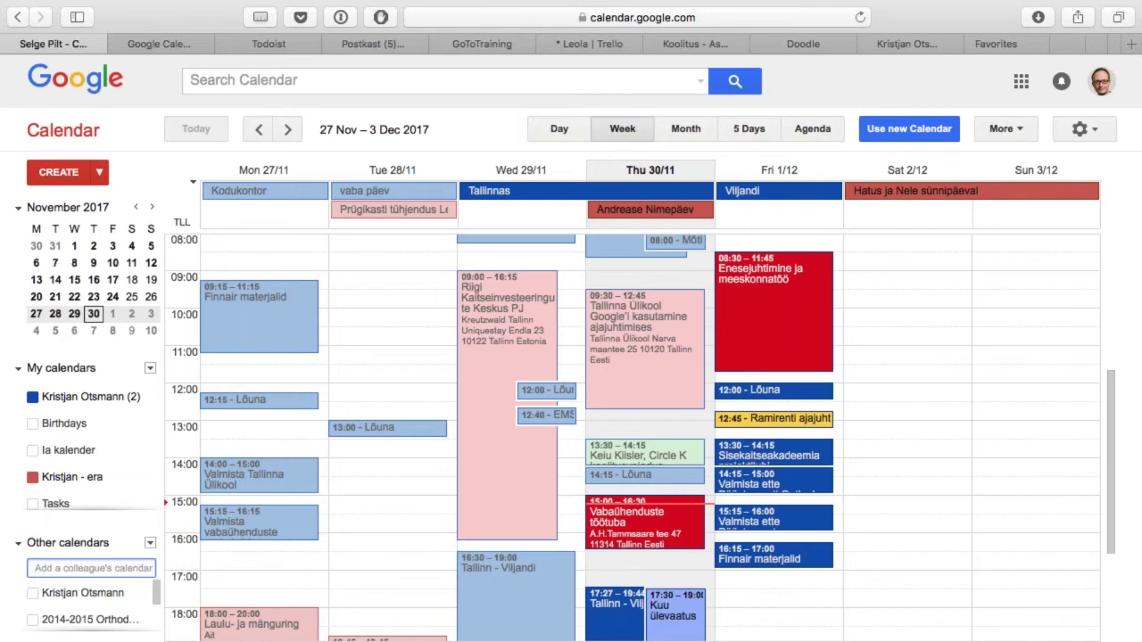
pyautogui.scroll(-3, 116, 616)
pyautogui.scroll(-3, 116, 616)
pyautogui.scroll(1, 116, 616)
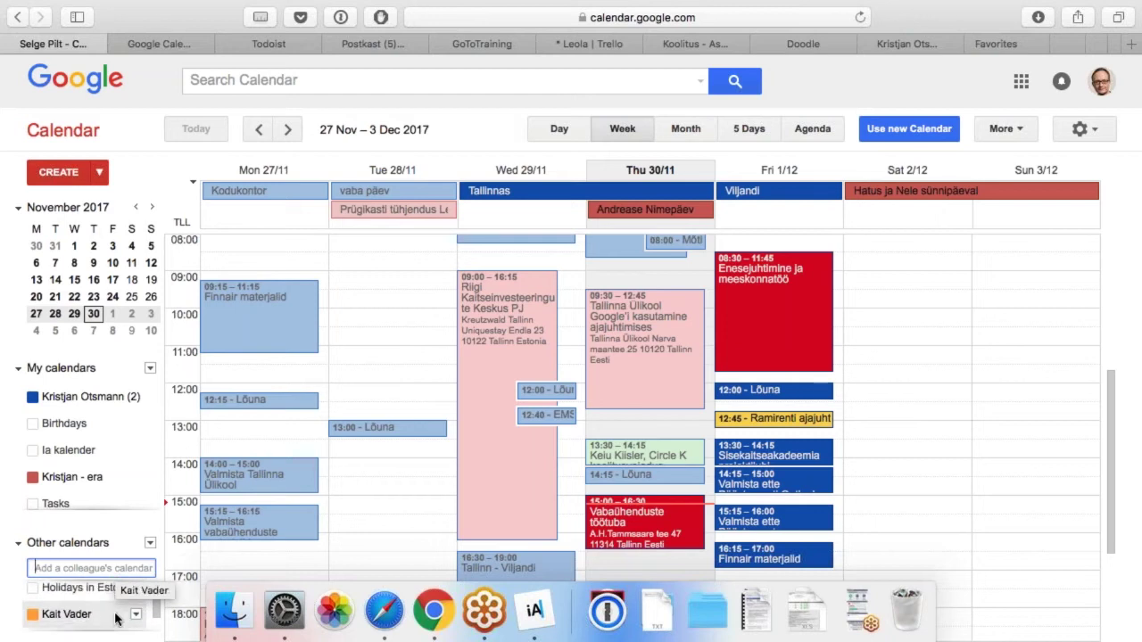
pyautogui.scroll(1, 107, 616)
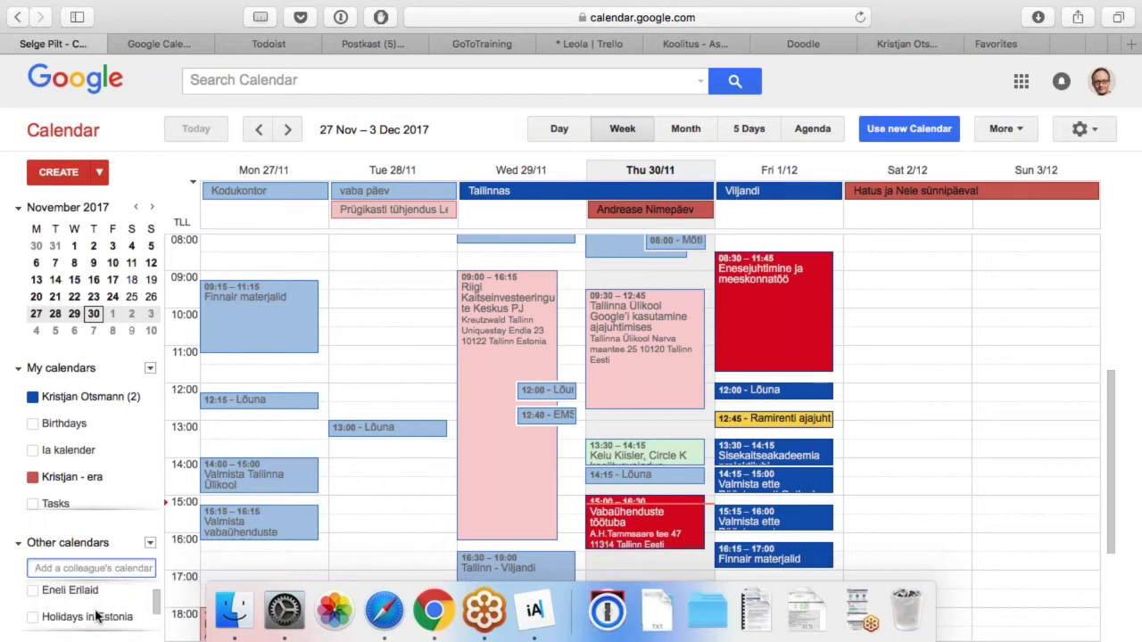
pyautogui.scroll(1, 97, 616)
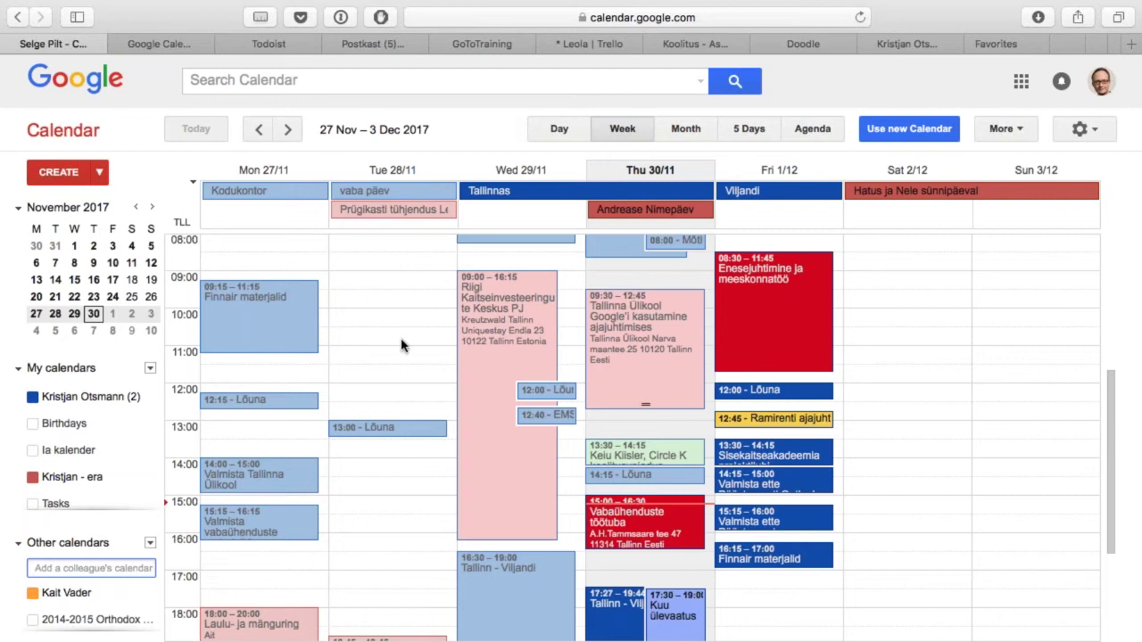
# Step: Turn on Tasks, toggle it to Reminders, then switch back to Tasks showing the Oluline list
pyautogui.click(140, 501)
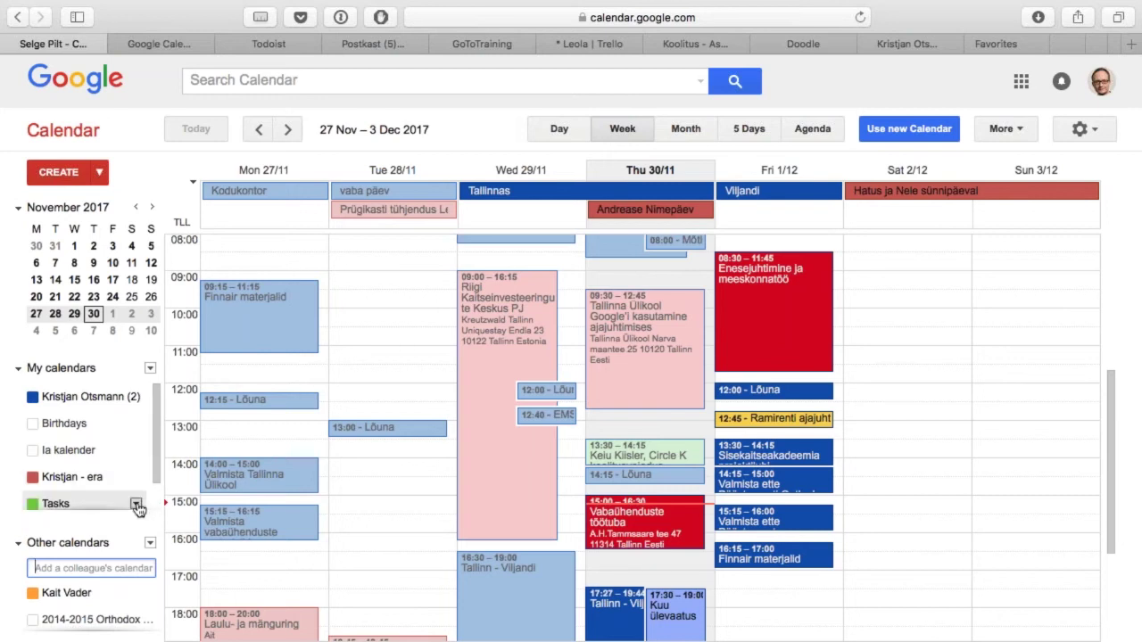
pyautogui.click(137, 505)
pyautogui.click(253, 332)
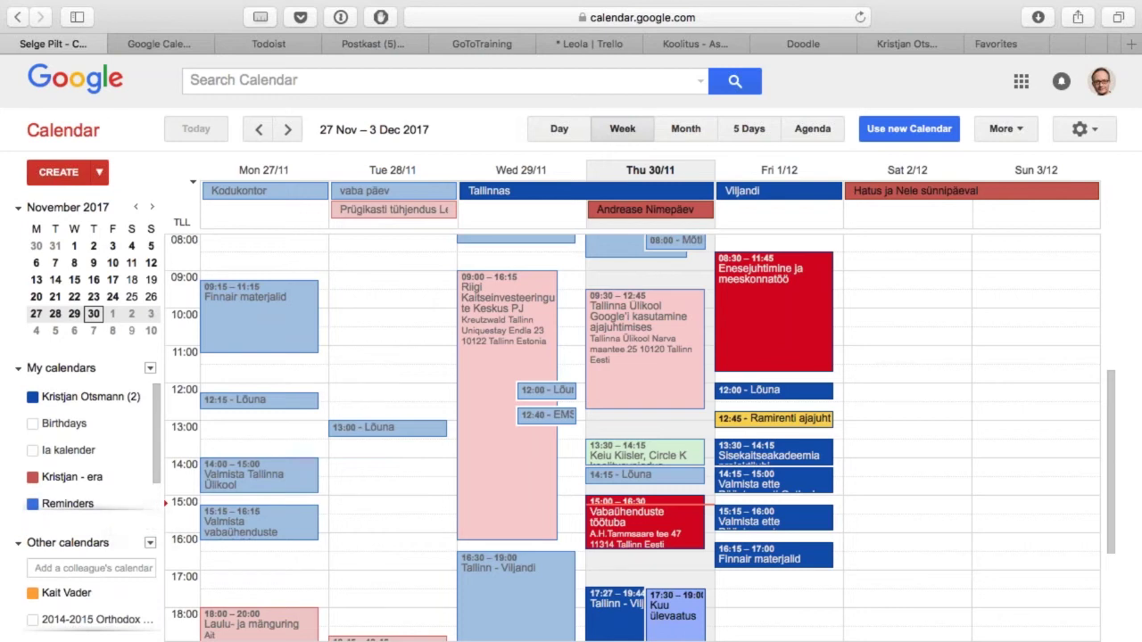
pyautogui.click(136, 504)
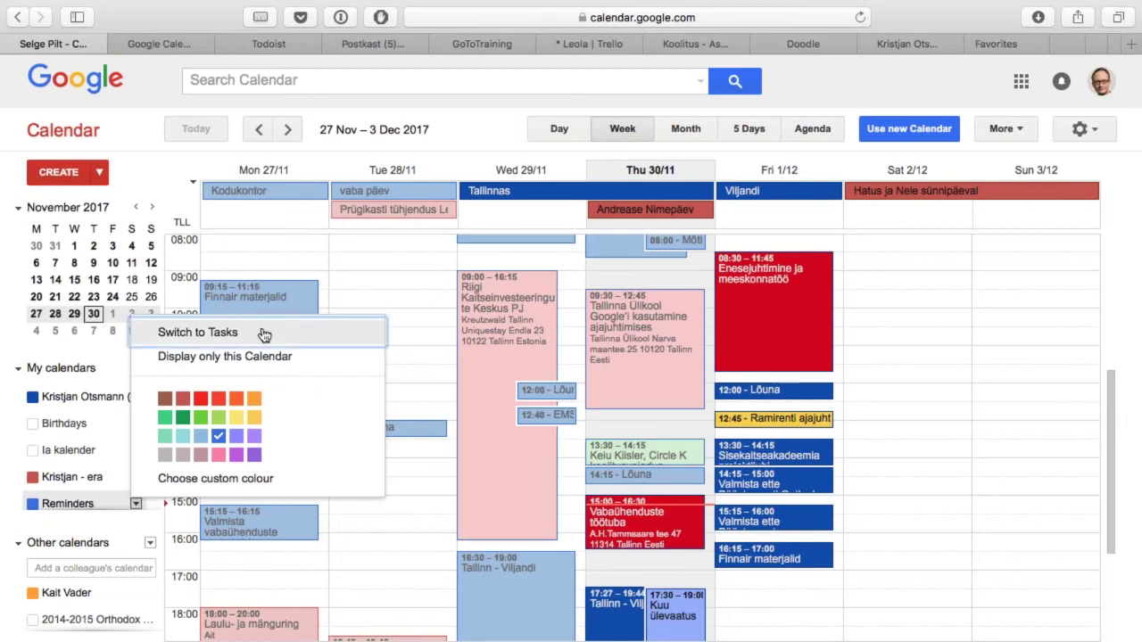
pyautogui.click(264, 333)
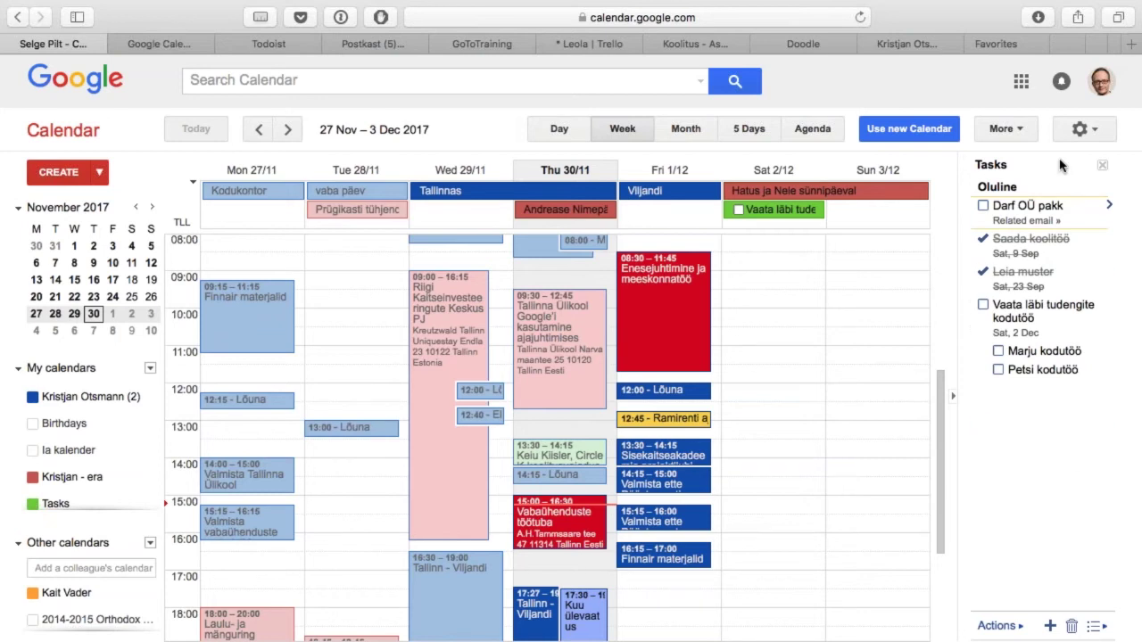
# Step: Add task 'Kirjuta KÜSKi taotlus' to the Oluline list, due Sunday 3 December
pyautogui.click(981, 407)
pyautogui.click(1029, 388)
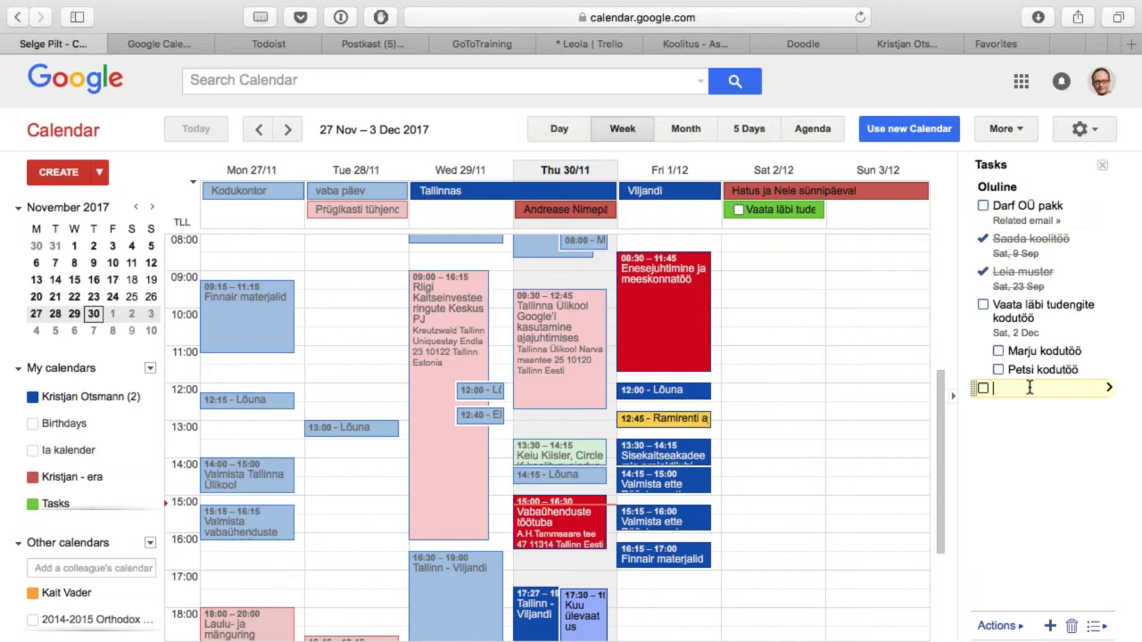
pyautogui.write('Kirjuta KÜSKi taotlus')
pyautogui.click(1109, 389)
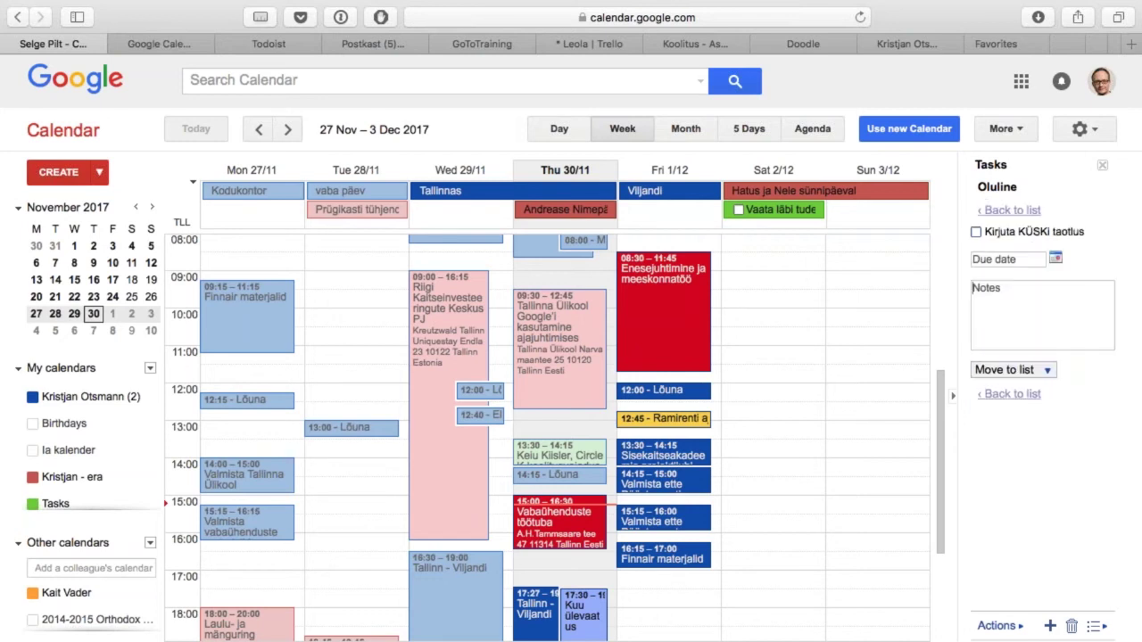
pyautogui.click(1029, 261)
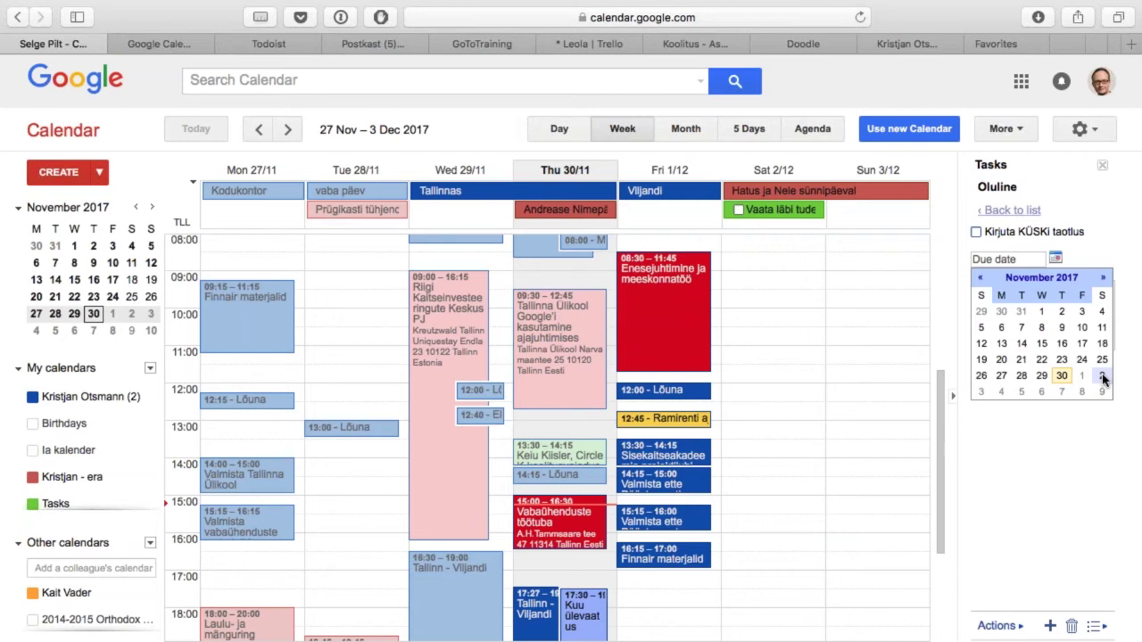
pyautogui.click(981, 393)
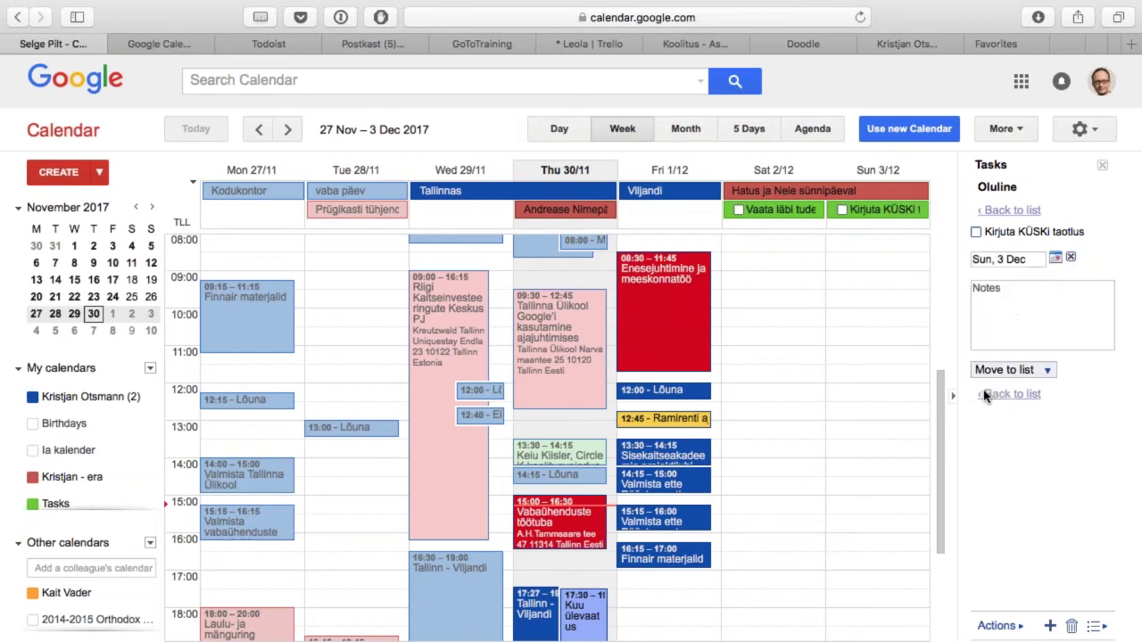
pyautogui.click(1019, 298)
pyautogui.click(1018, 396)
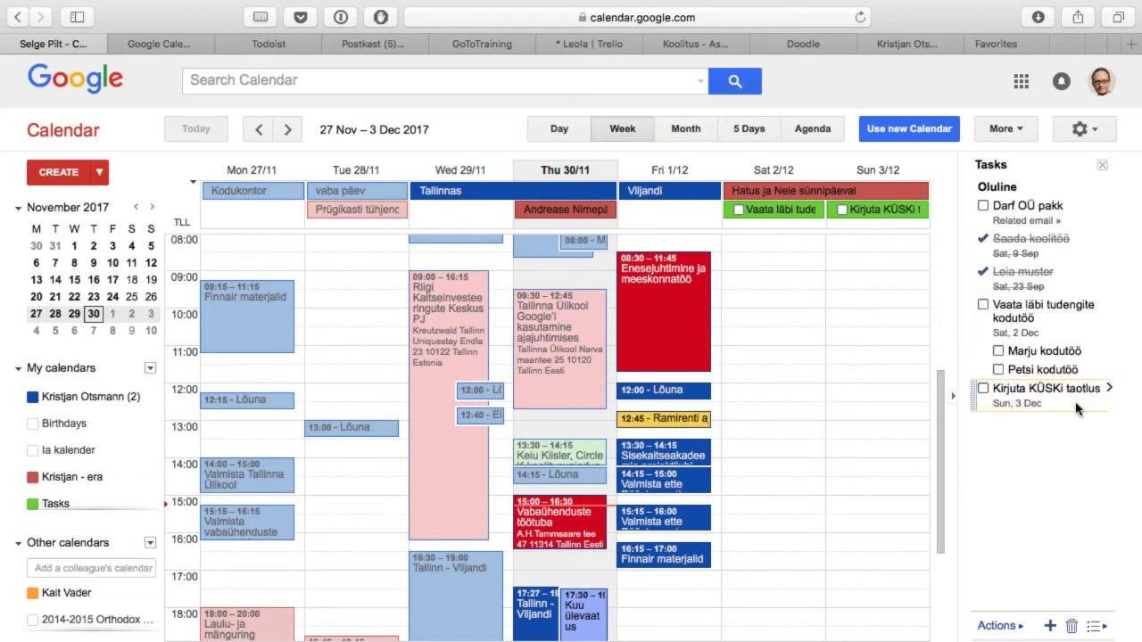
# Step: Under 'Kirjuta KÜSKi taotlus', add subtasks Mõtle läbi eesmärk, Mõtle läbi tegevused and Kirjuta projekt
pyautogui.click(1097, 627)
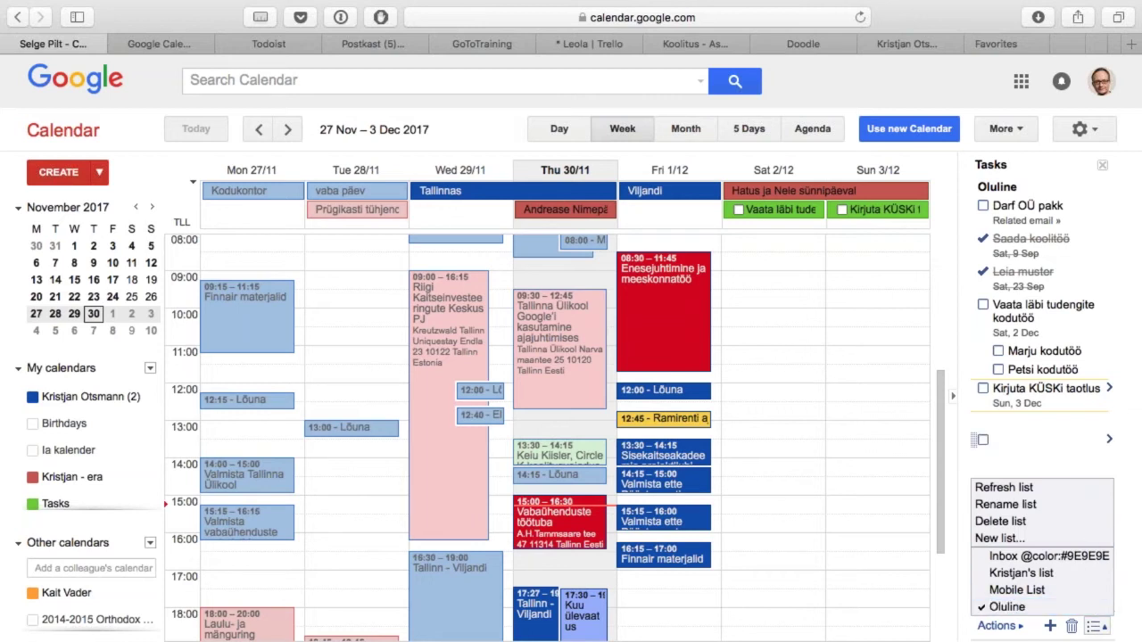
pyautogui.click(1090, 607)
pyautogui.click(1104, 387)
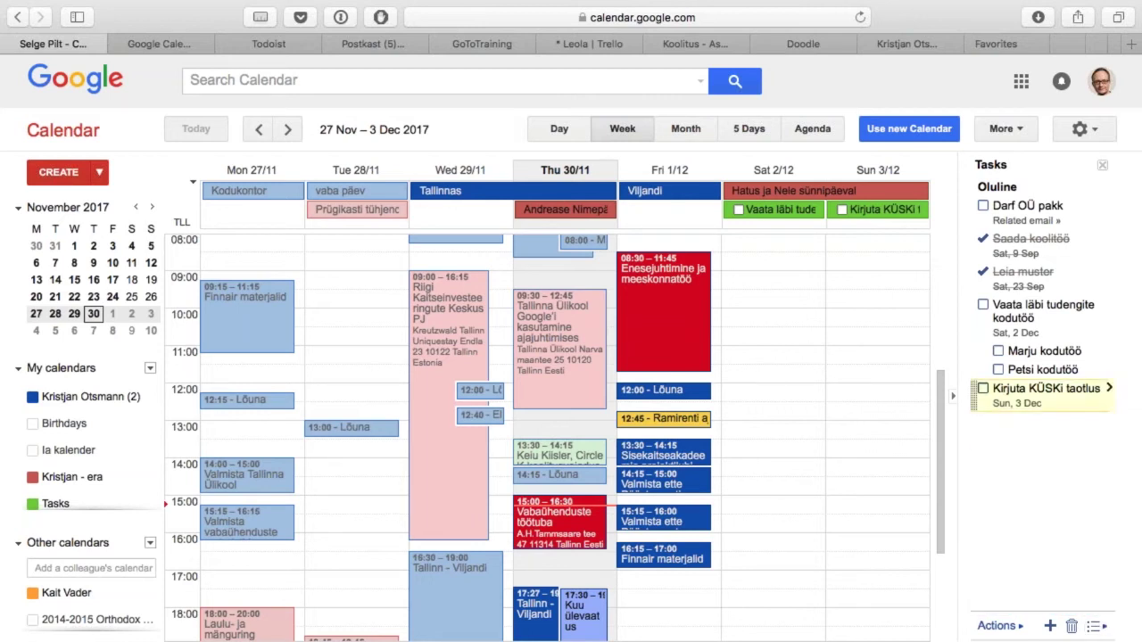
pyautogui.press('Return')
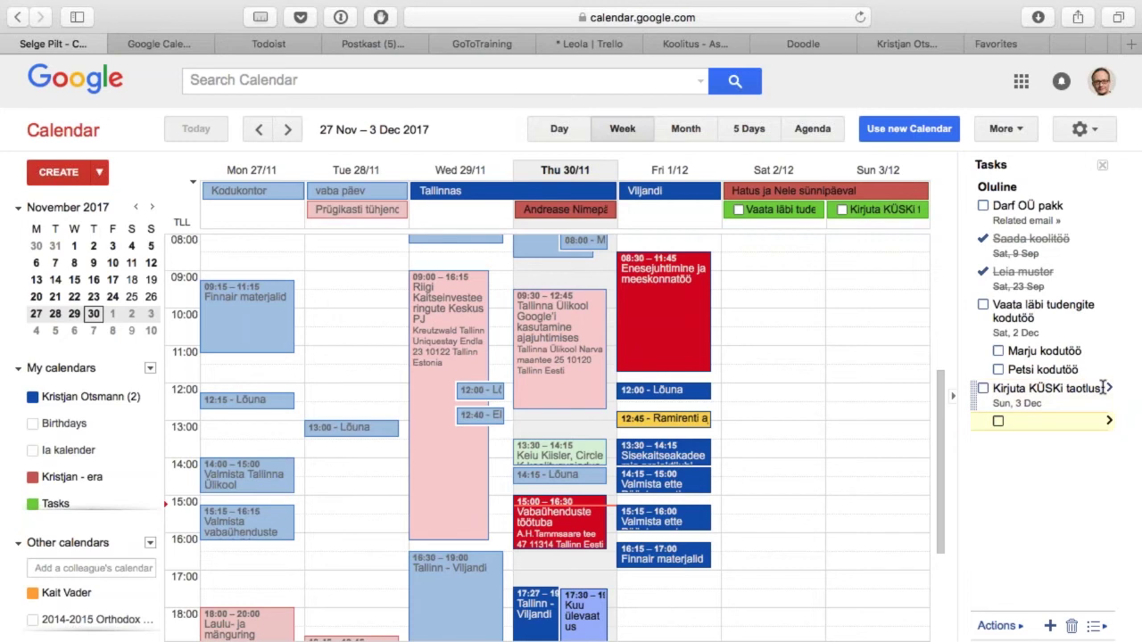
pyautogui.write('Mõtle läbi')
pyautogui.write('eesmärk')
pyautogui.press('Return')
pyautogui.write('Mõtl')
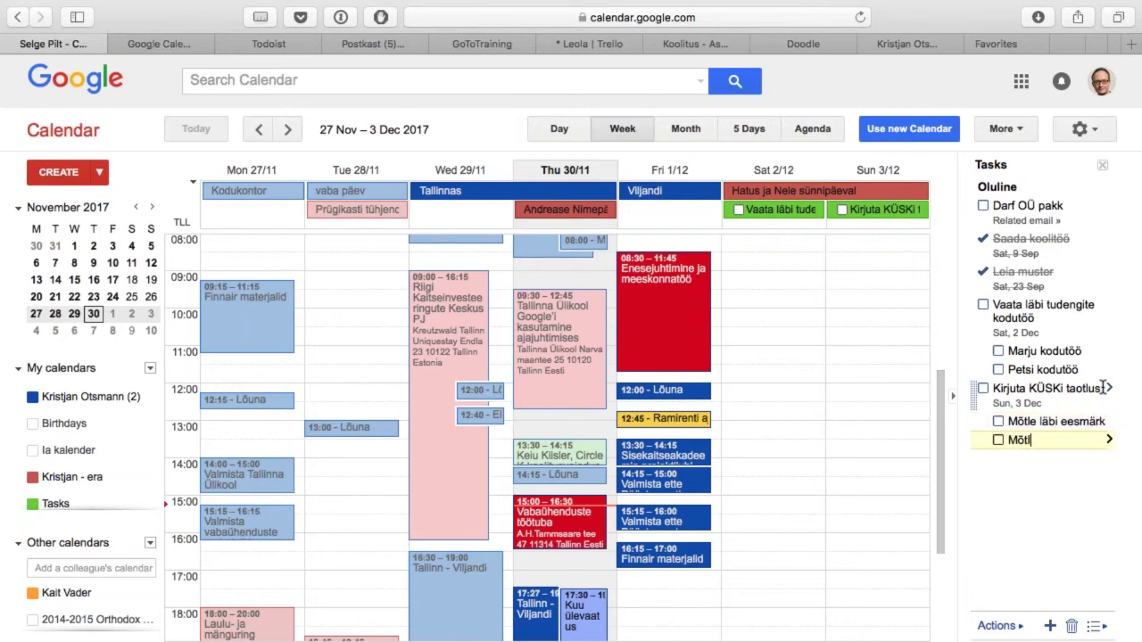
pyautogui.write('e läbi tegevused')
pyautogui.press('Return')
pyautogui.write('Kirjuta projekt')
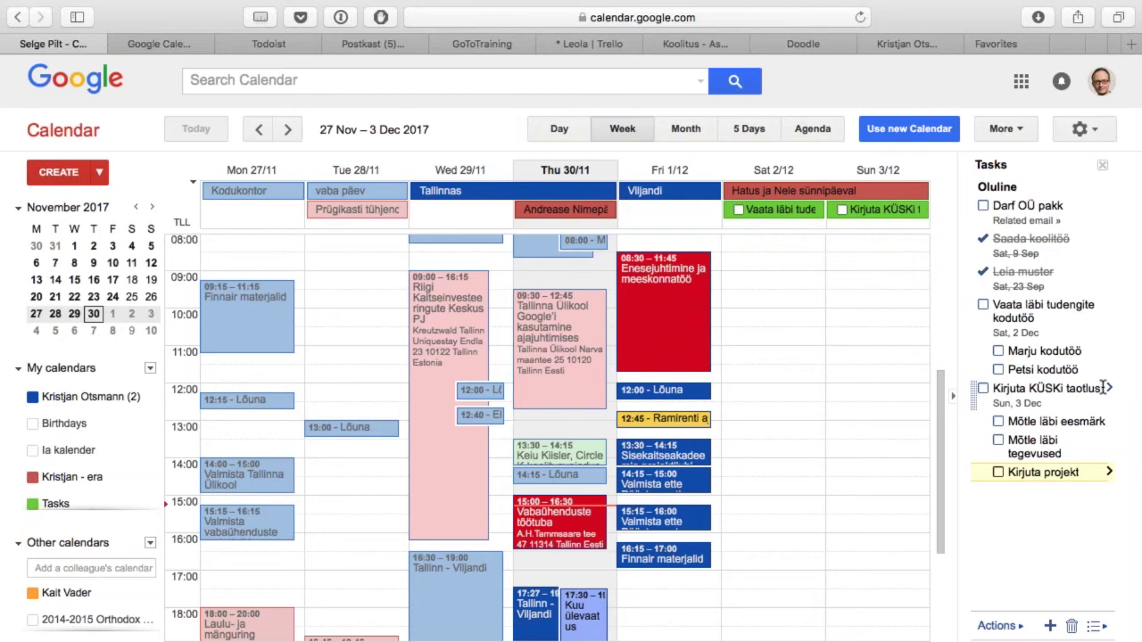
pyautogui.press('Return')
# Step: Mark 'Kirjuta KÜSKi taotlus' and its subtasks complete, then try the new Calendar design
pyautogui.hotkey('shift', 'Tab')
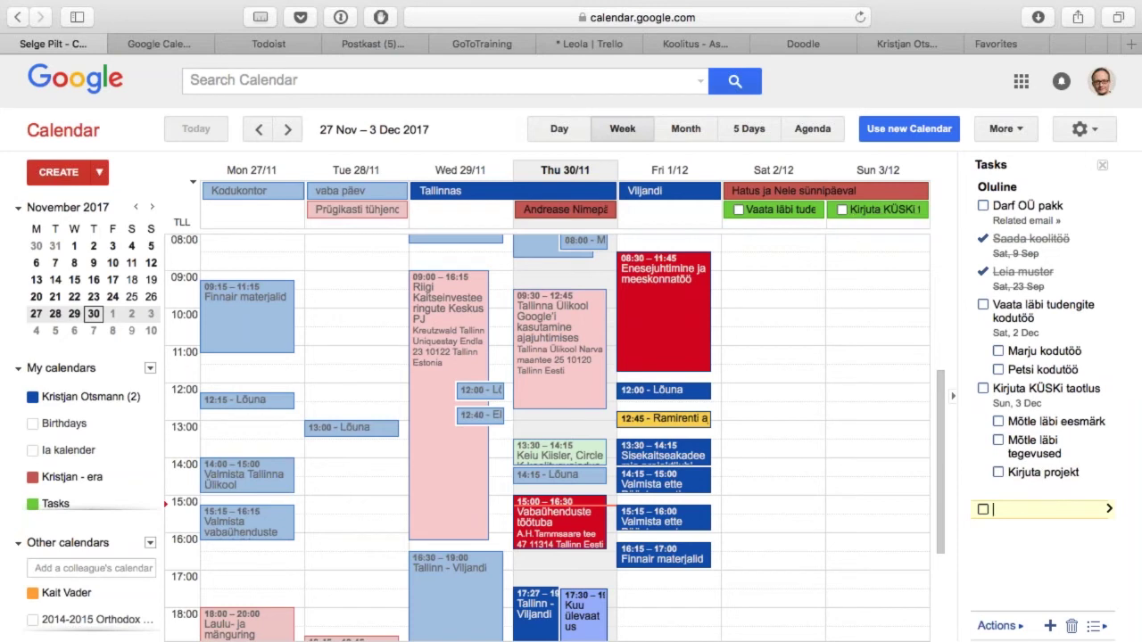
pyautogui.click(985, 390)
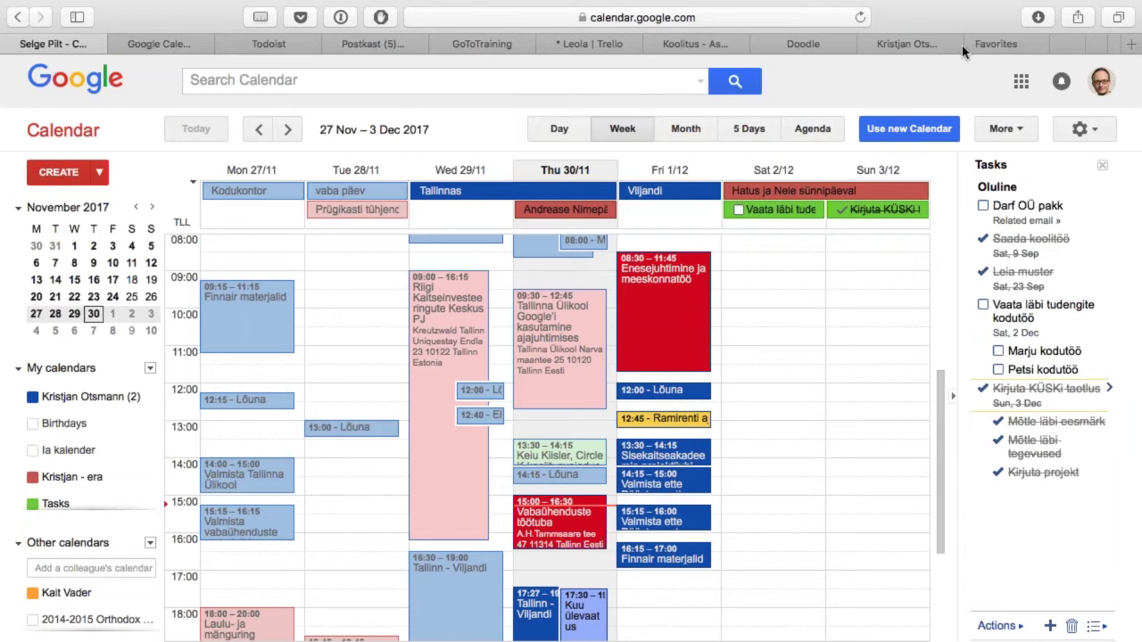
pyautogui.click(931, 132)
# Step: Upgrade to the new Calendar design and dismiss its welcome message
pyautogui.click(989, 254)
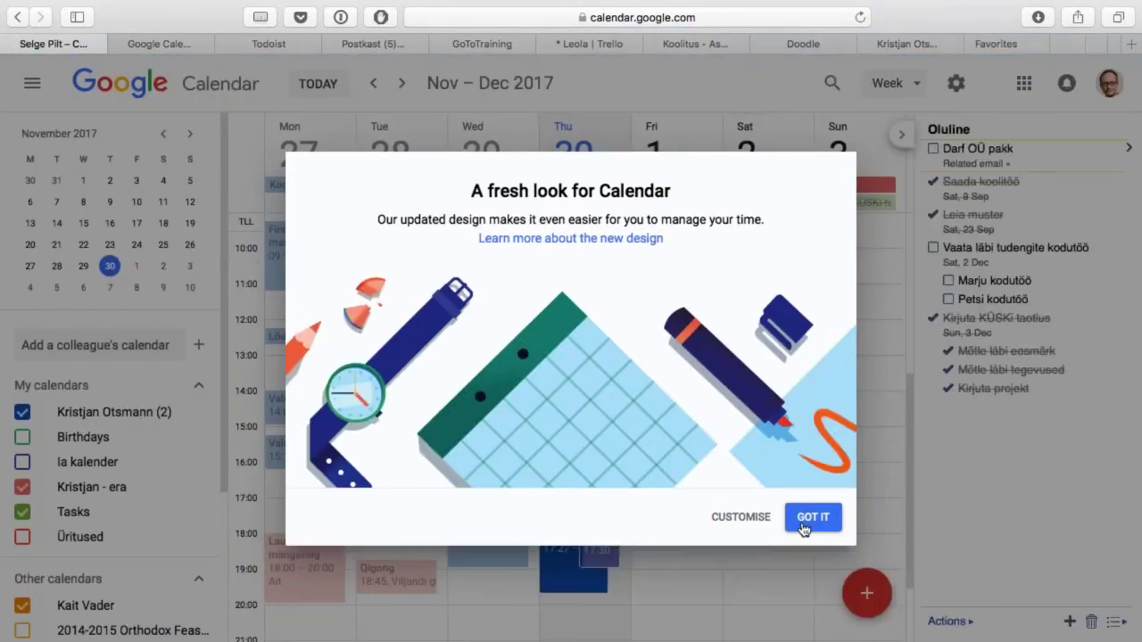
pyautogui.click(813, 518)
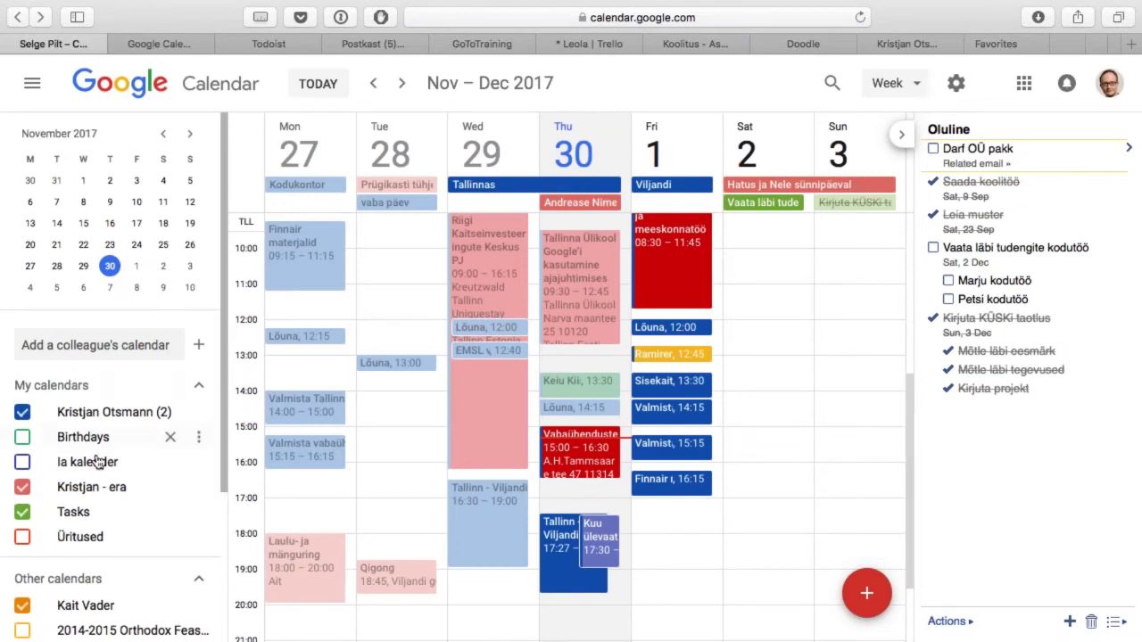
pyautogui.scroll(-5, 116, 487)
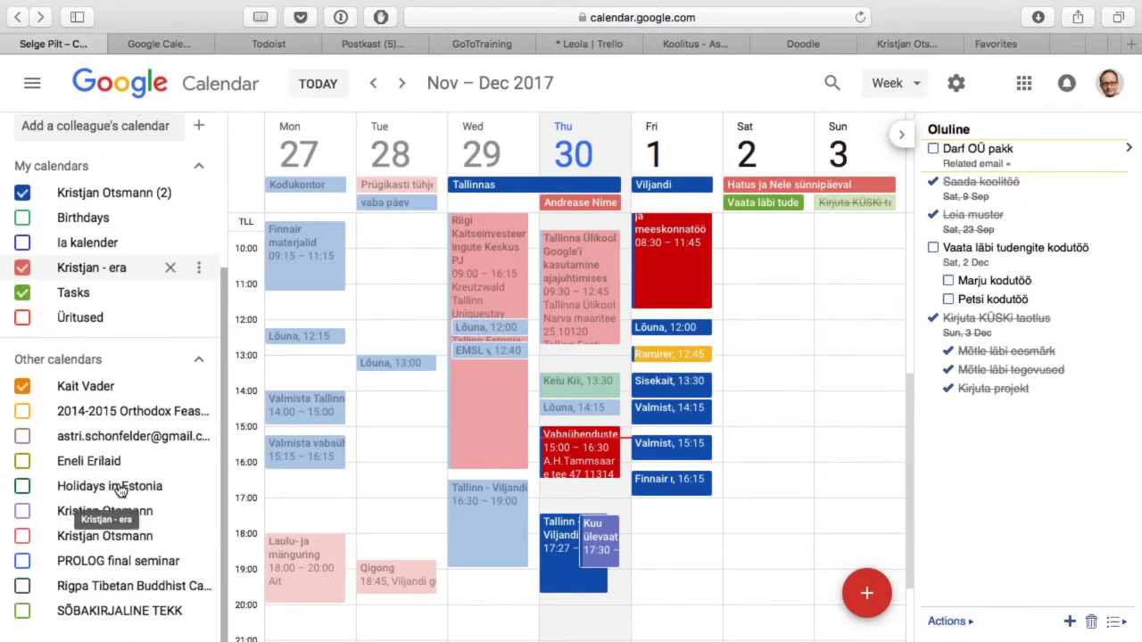
pyautogui.scroll(5, 121, 487)
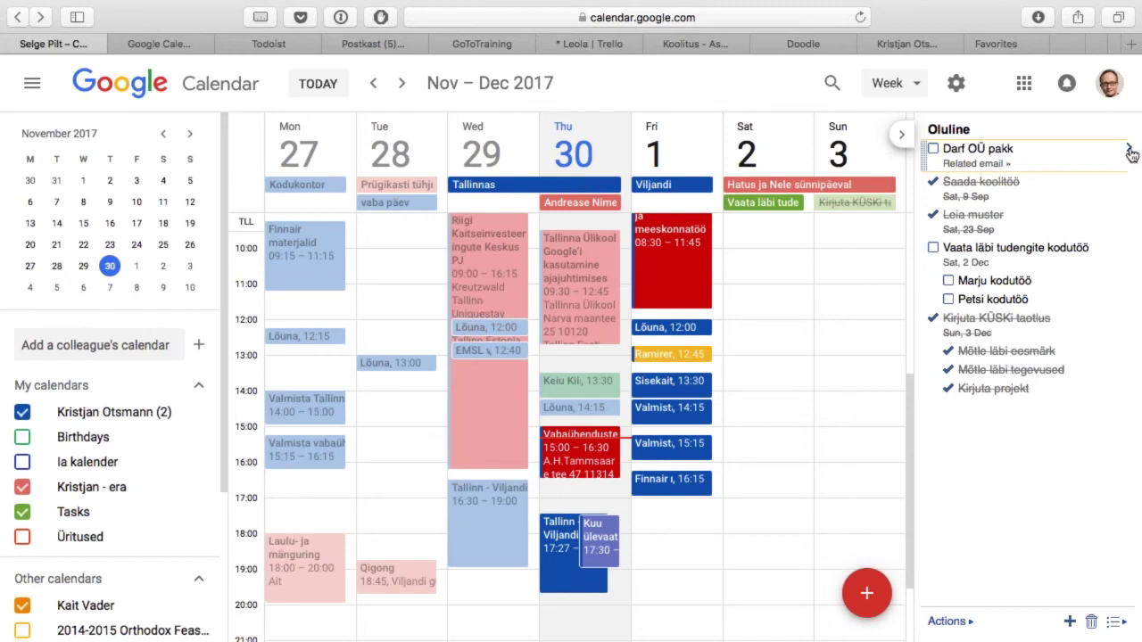
# Step: Close the tasks side panel and view the 'Vaata läbi tudengite kodutöö' task details
pyautogui.click(1129, 150)
pyautogui.click(899, 135)
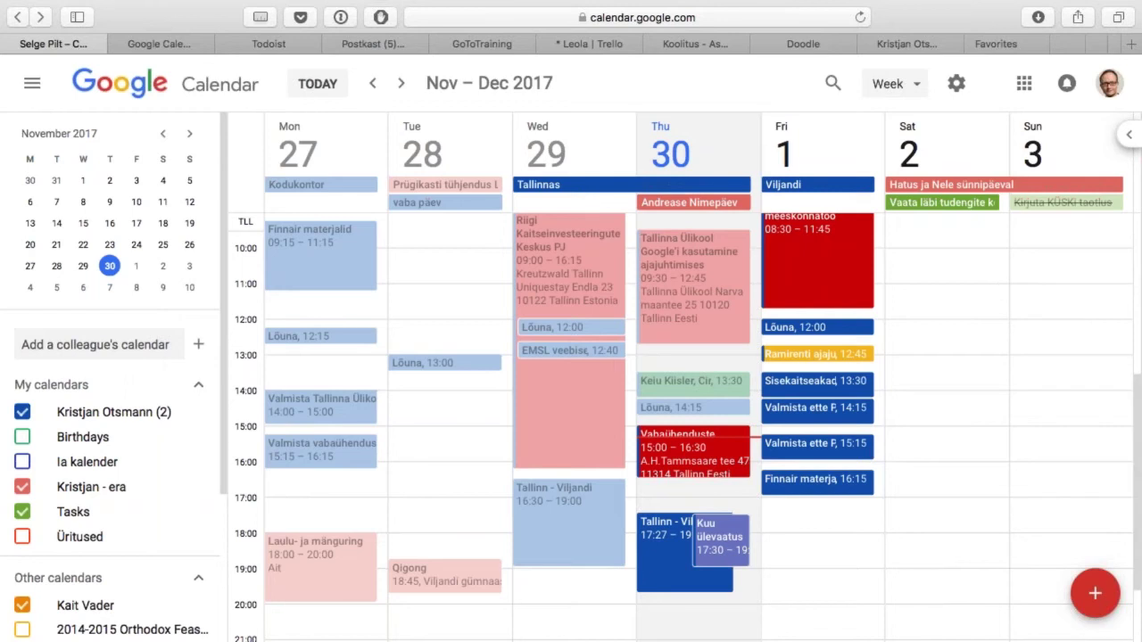
pyautogui.click(951, 204)
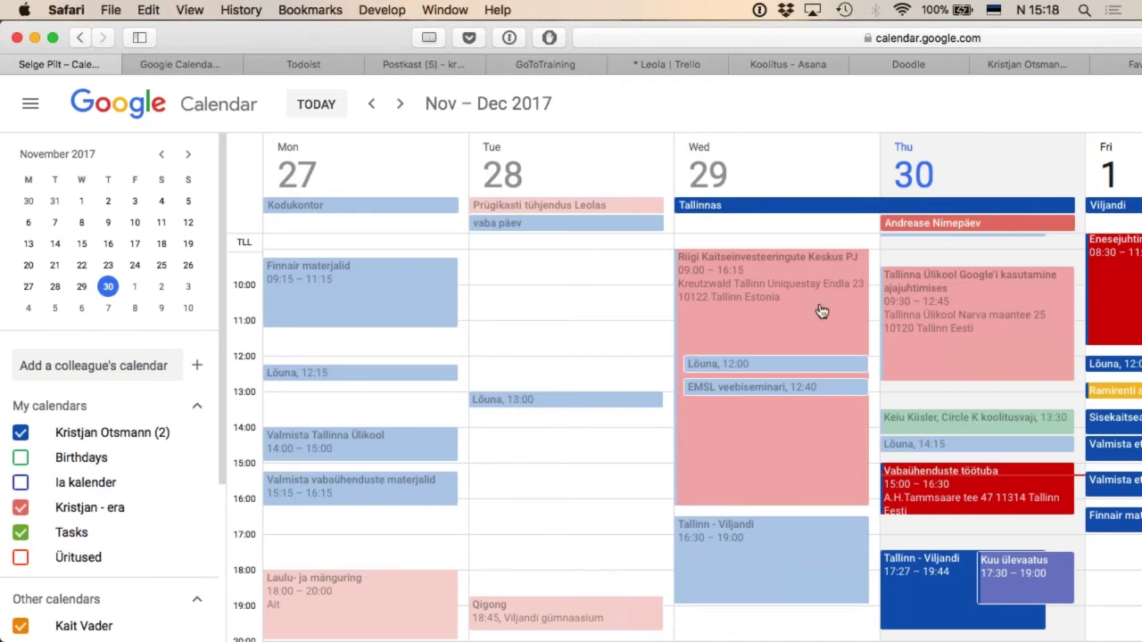
pyautogui.scroll(8, 790, 312)
pyautogui.scroll(-6, 790, 311)
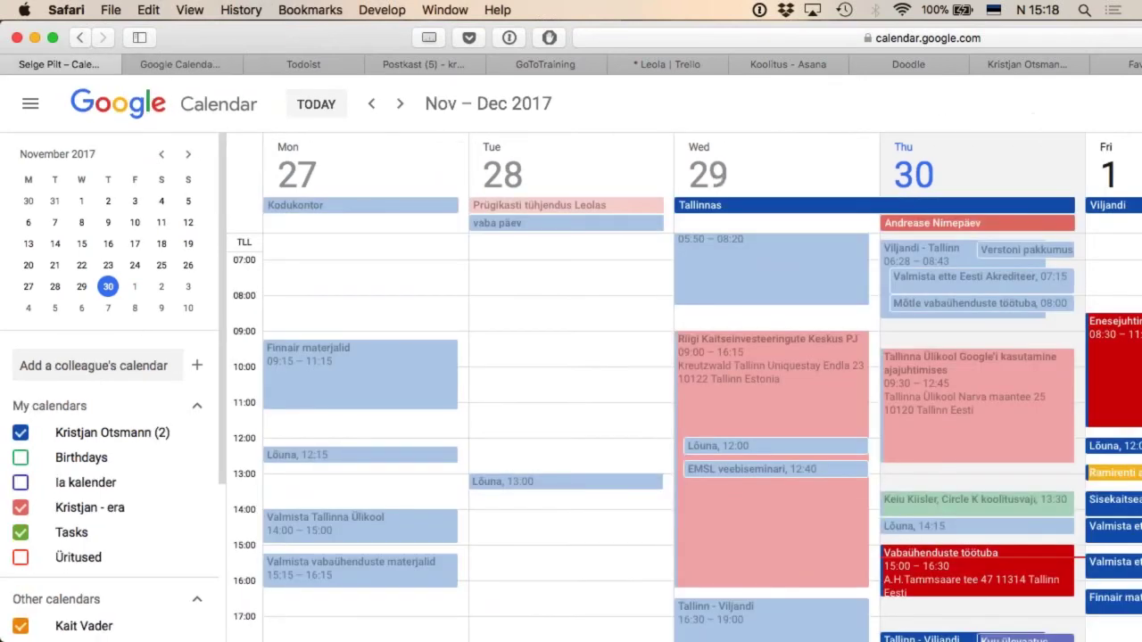
pyautogui.press('ctrl+super+f')
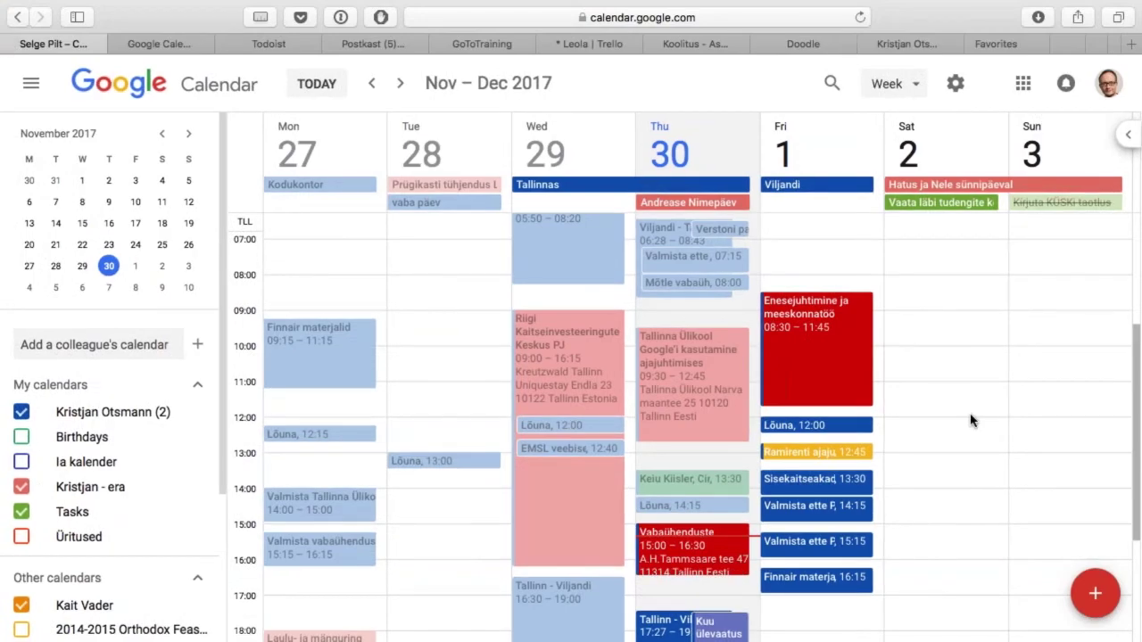
# Step: Switch Google Calendar back to the classic interface, then bring up Todoist's Today view
pyautogui.click(1096, 595)
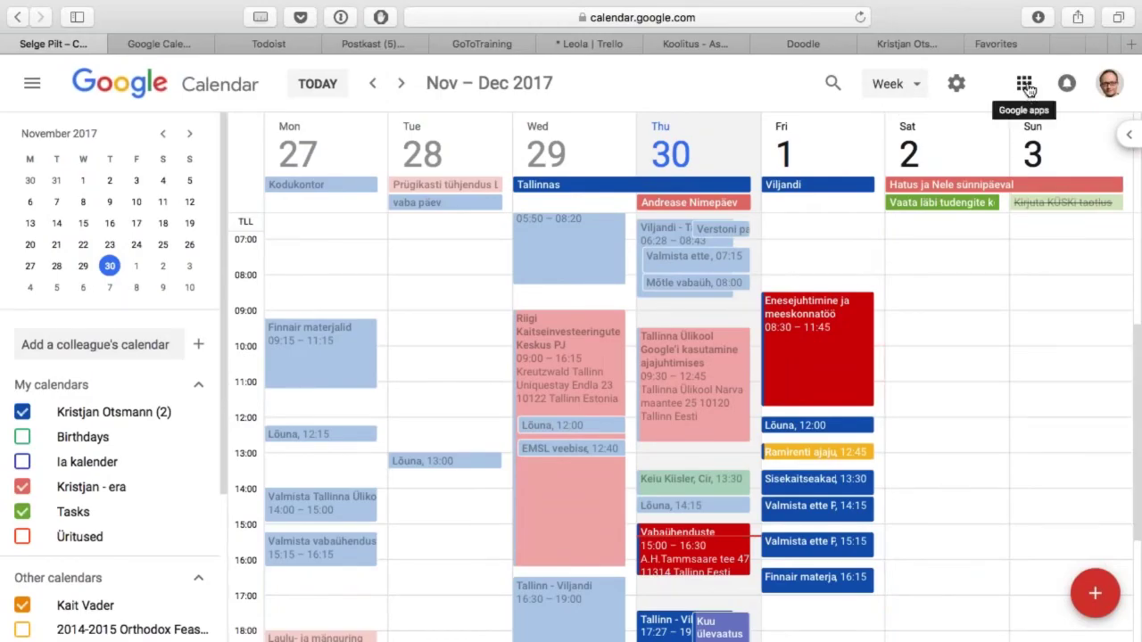
pyautogui.click(958, 83)
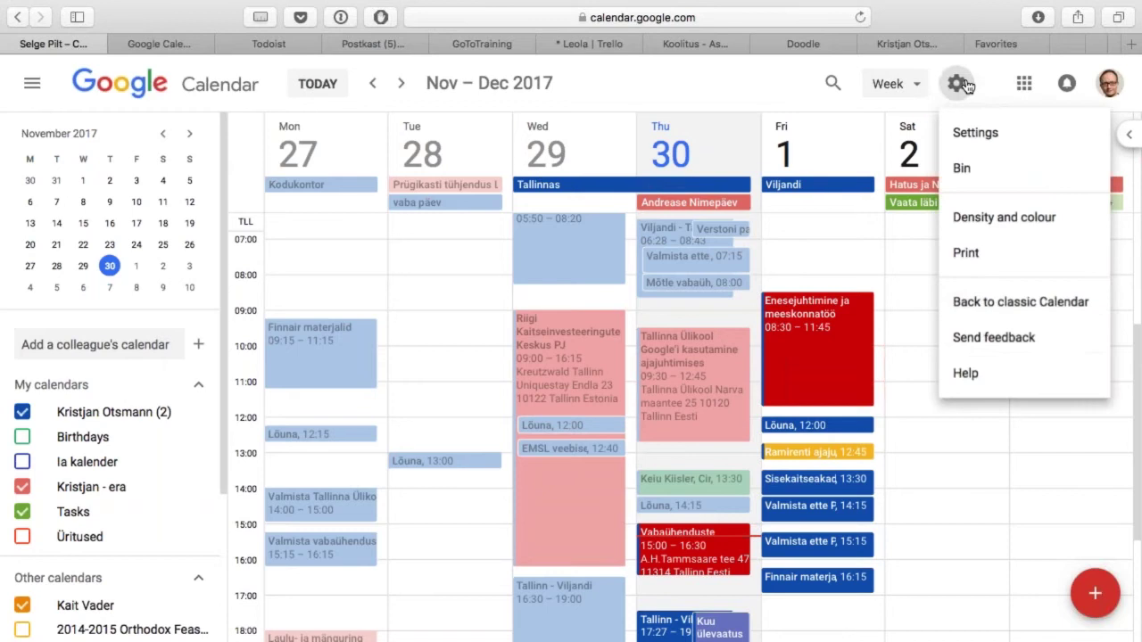
pyautogui.click(1053, 308)
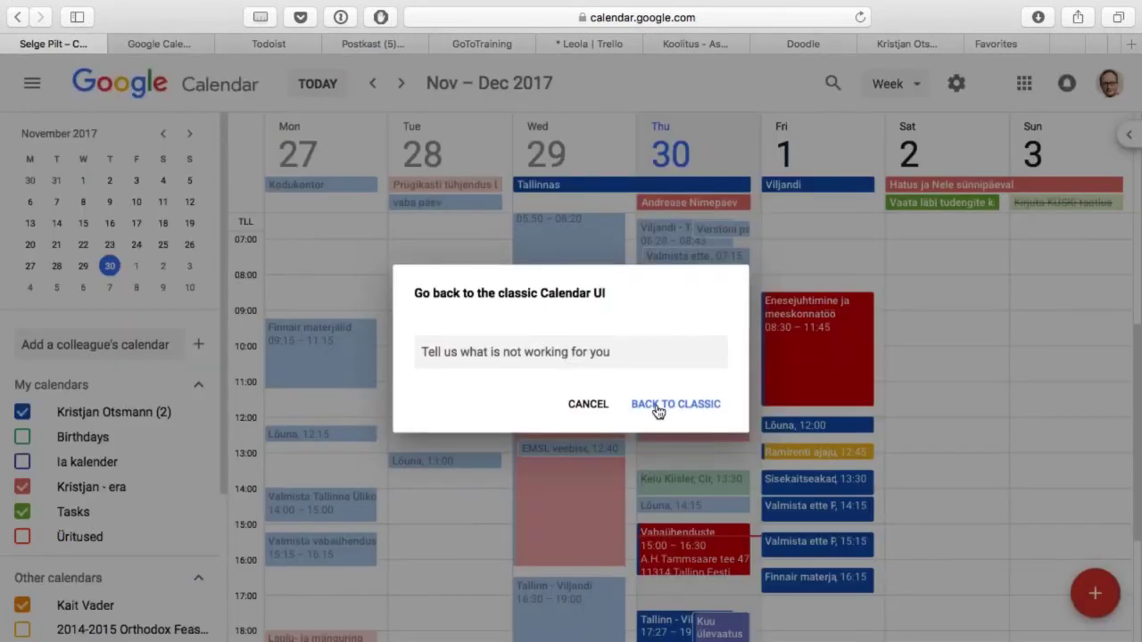
pyautogui.click(660, 407)
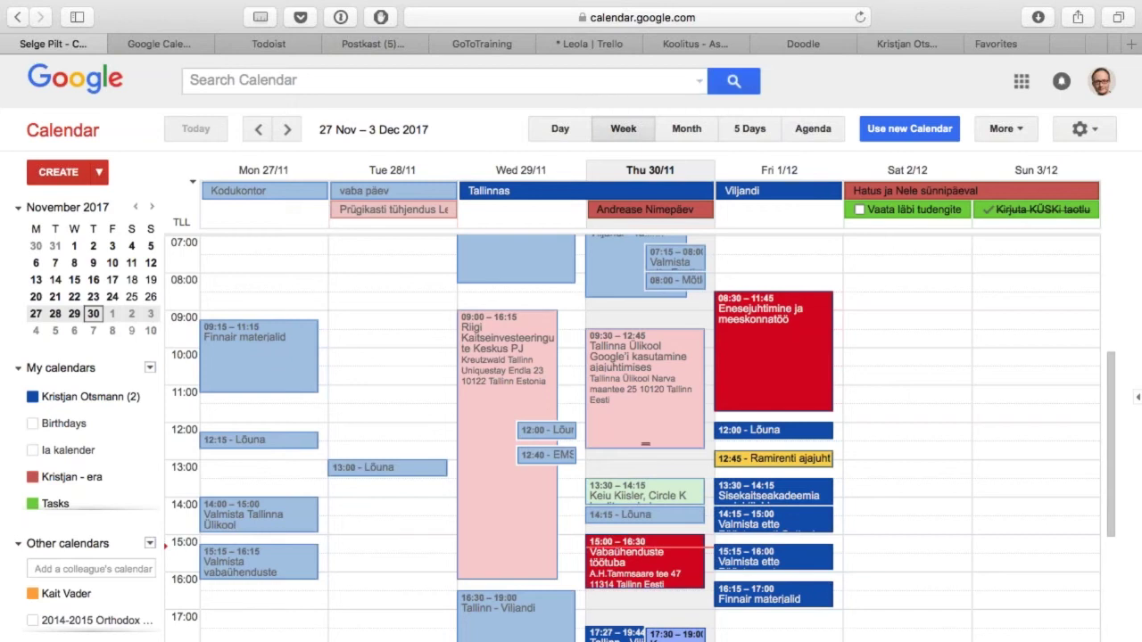
pyautogui.hotkey('ctrl', 'Tab')
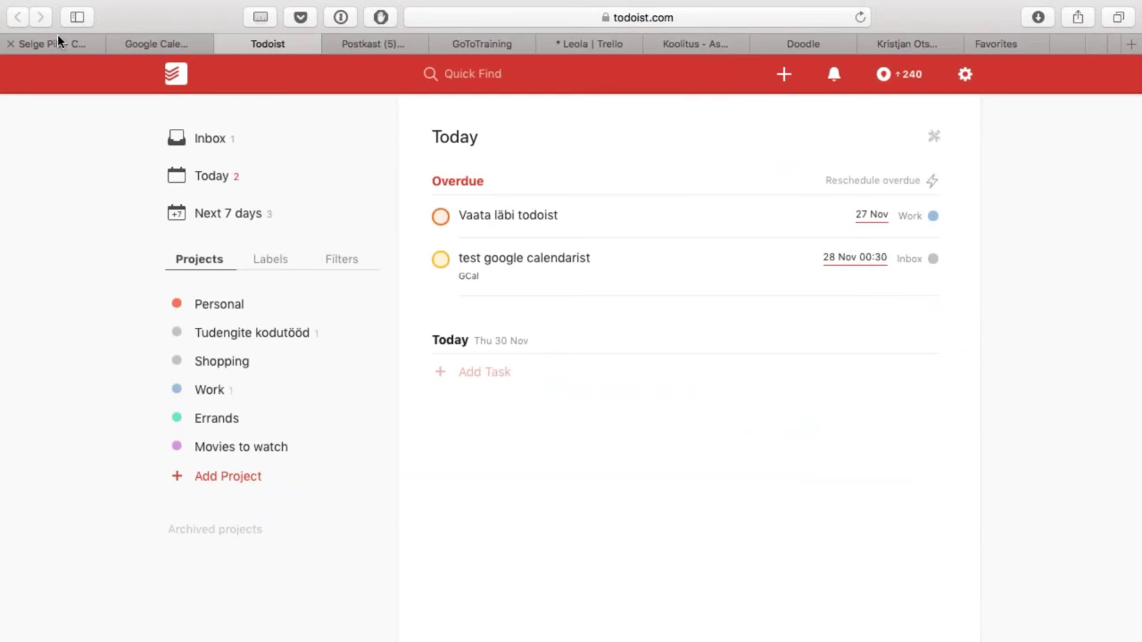
# Step: Quick-add task 'Kirjuta aruanne' due Saturday 14:00, priority 2, in project Tudengite kodutööd
pyautogui.moveTo(77, 43); pyautogui.dragTo(187, 51)
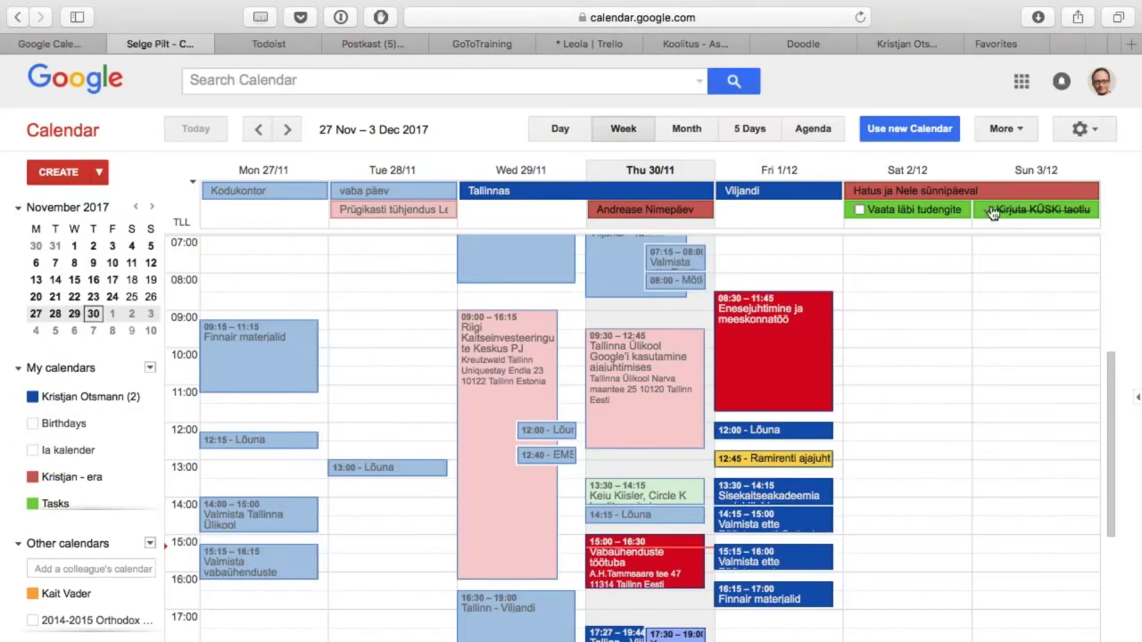
pyautogui.hotkey('ctrl', 'Tab')
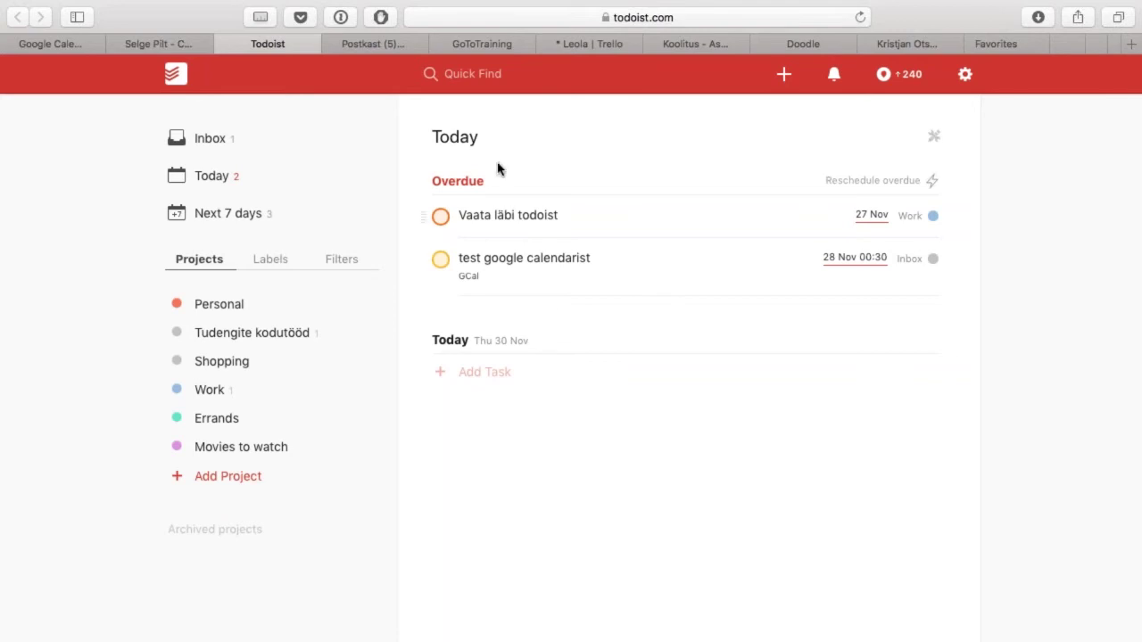
pyautogui.click(784, 76)
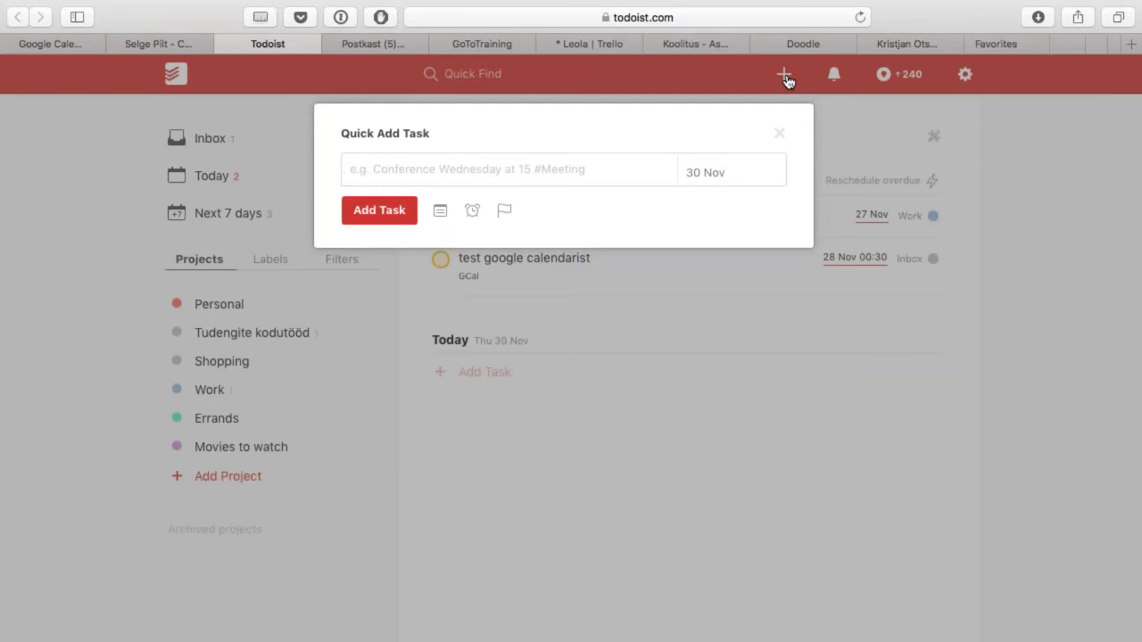
pyautogui.write('irjuta artu')
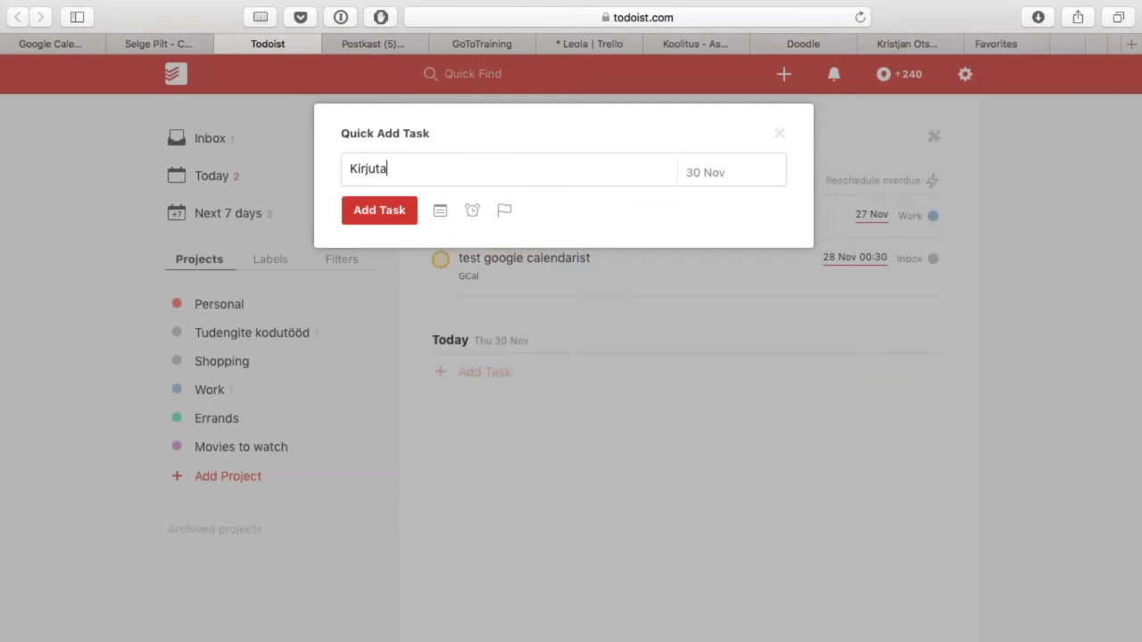
pyautogui.press('BackSpace')
pyautogui.press('BackSpace')
pyautogui.write('uanne sat')
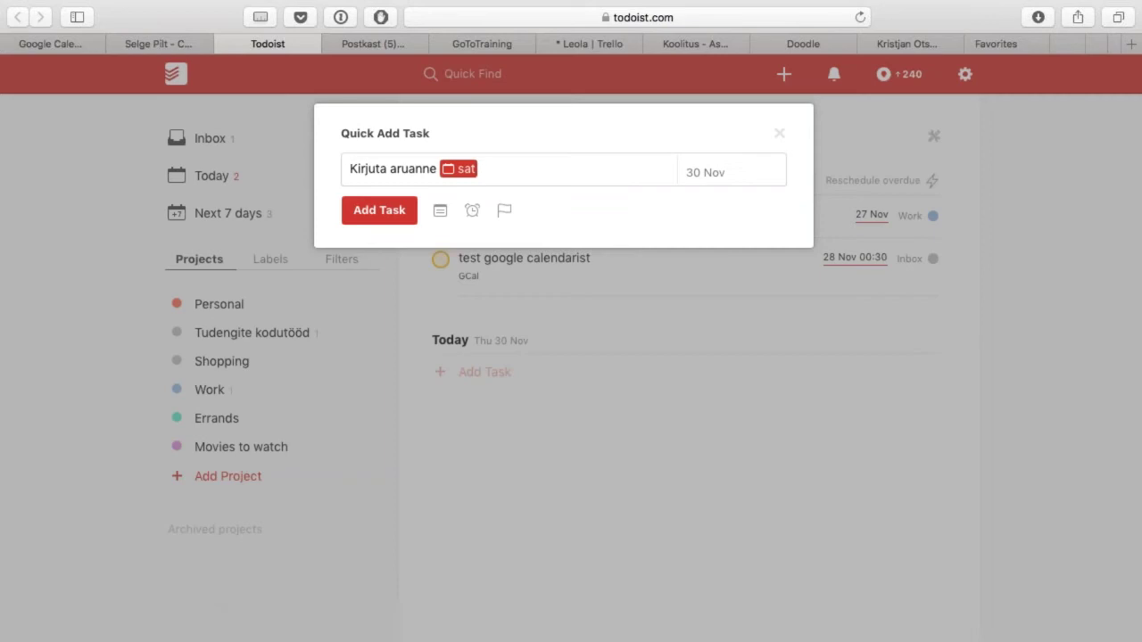
pyautogui.write(' 14:00')
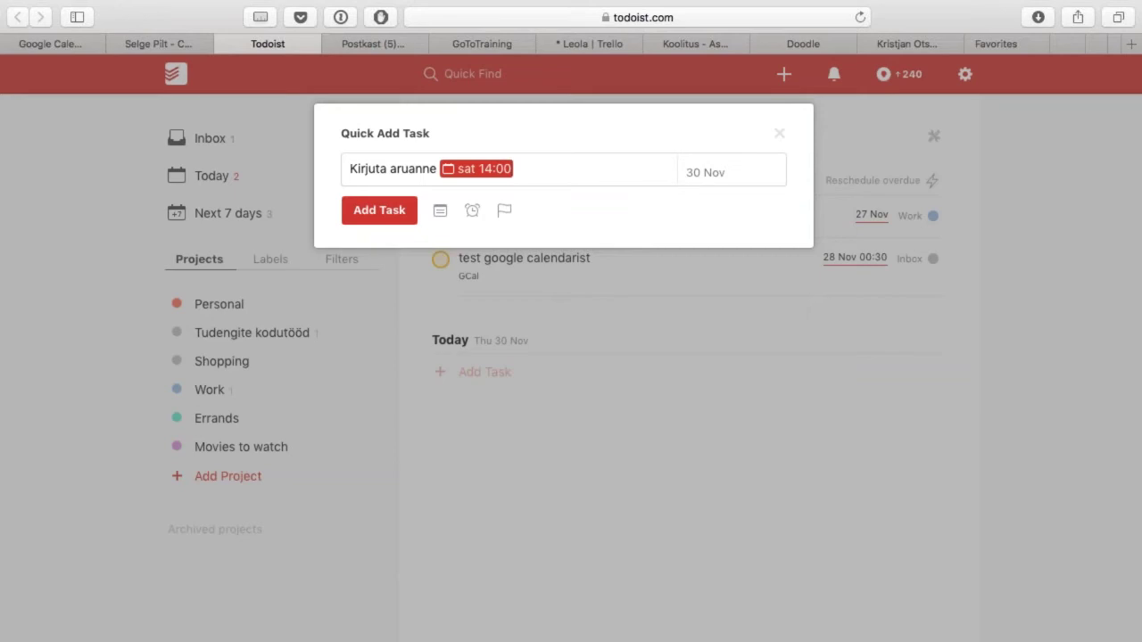
pyautogui.write(' p2')
pyautogui.write('#')
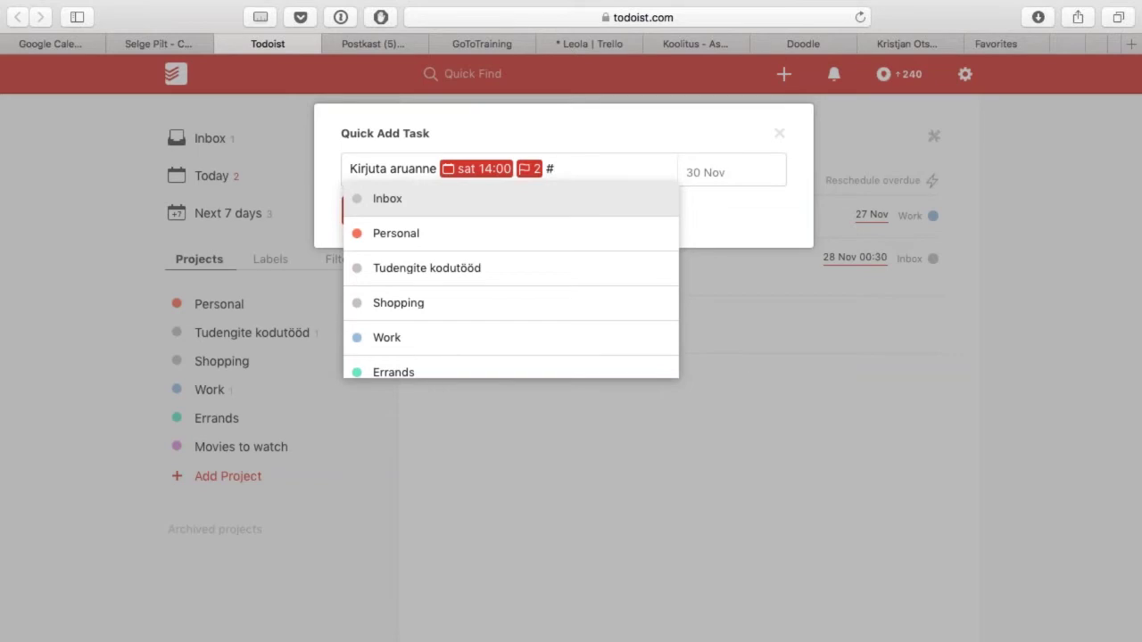
pyautogui.click(479, 276)
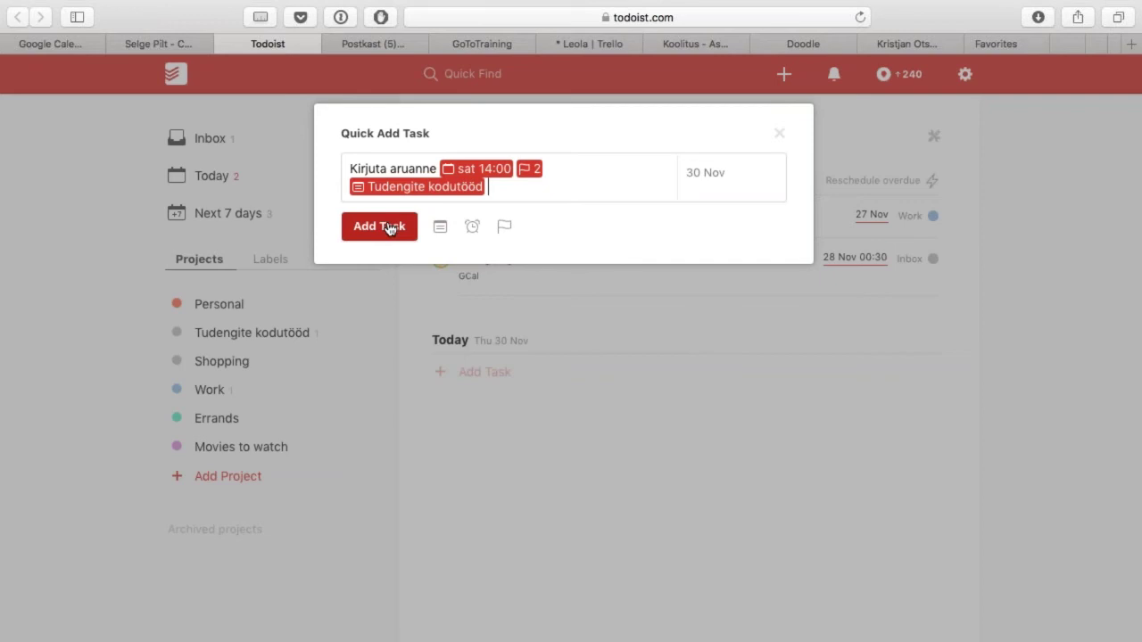
pyautogui.click(380, 226)
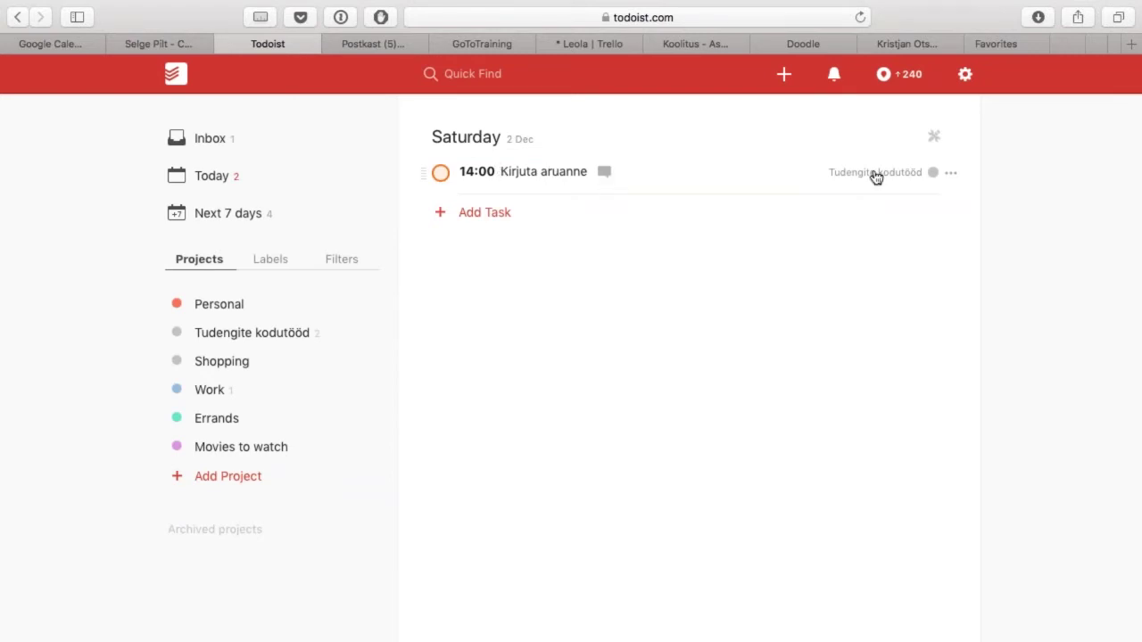
# Step: In the Work project, edit 'Vaata läbi todoist', trying reminder and extra options, and save it
pyautogui.click(237, 338)
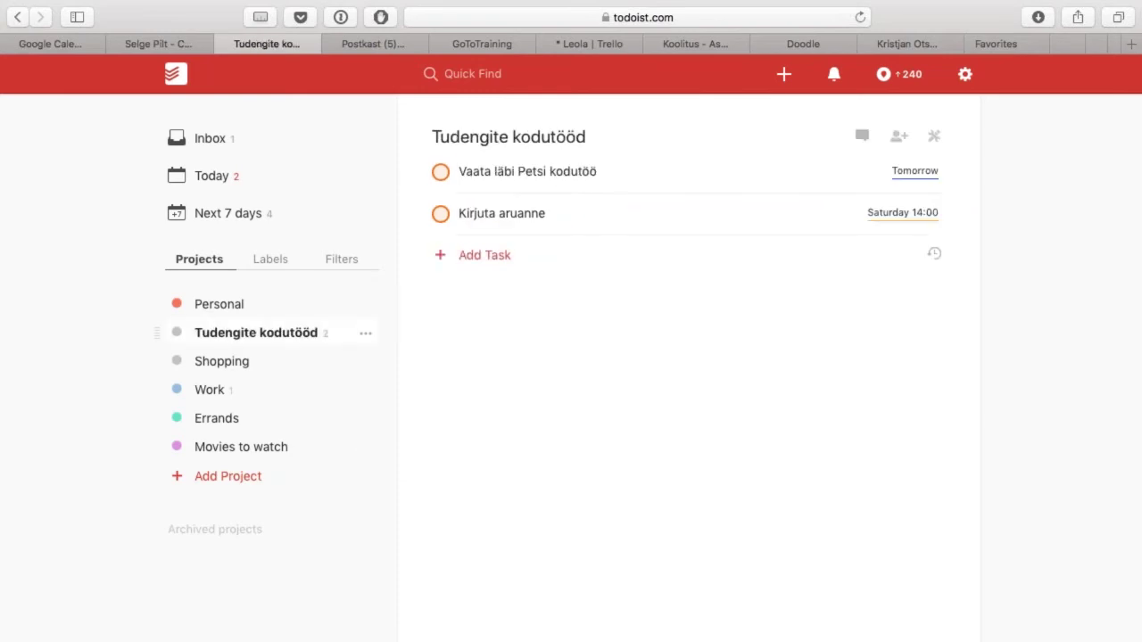
pyautogui.click(220, 397)
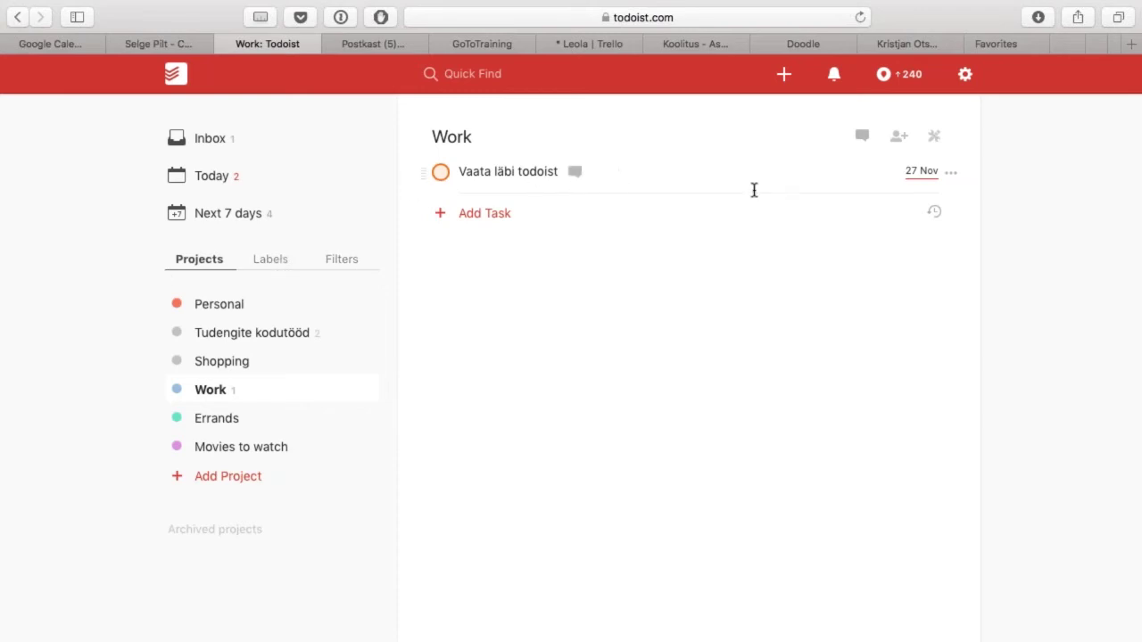
pyautogui.click(500, 173)
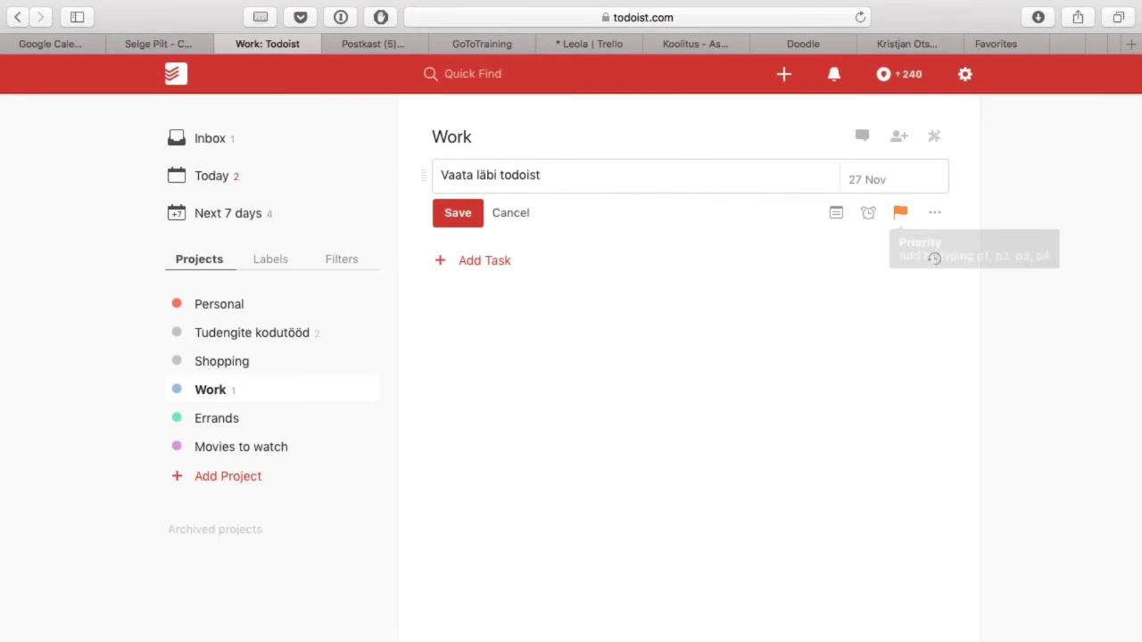
pyautogui.click(870, 216)
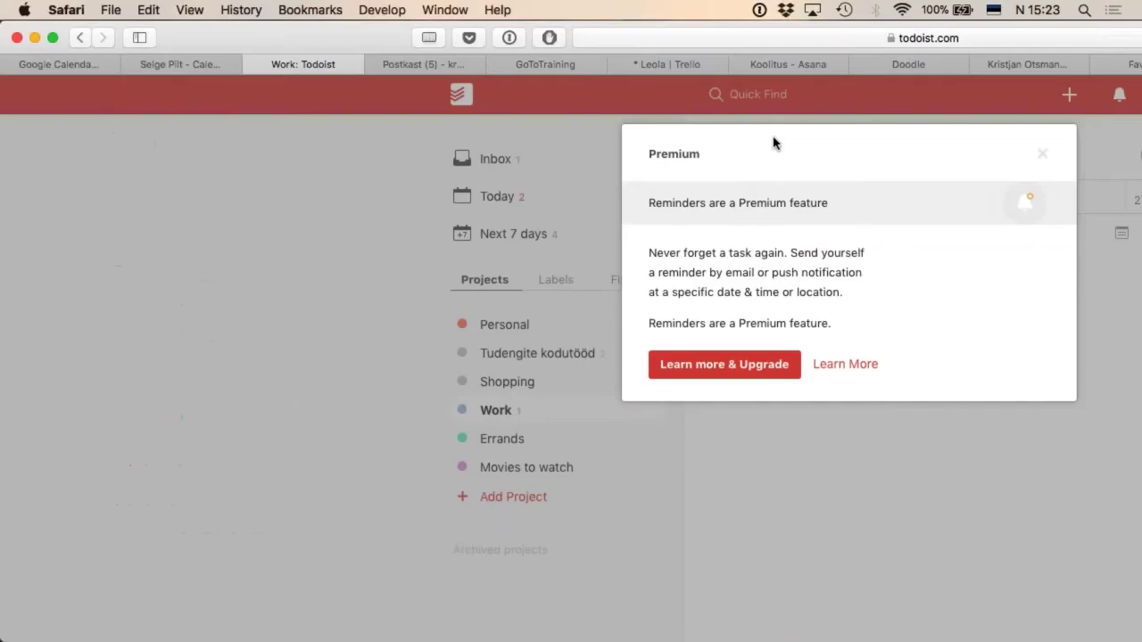
pyautogui.click(1042, 153)
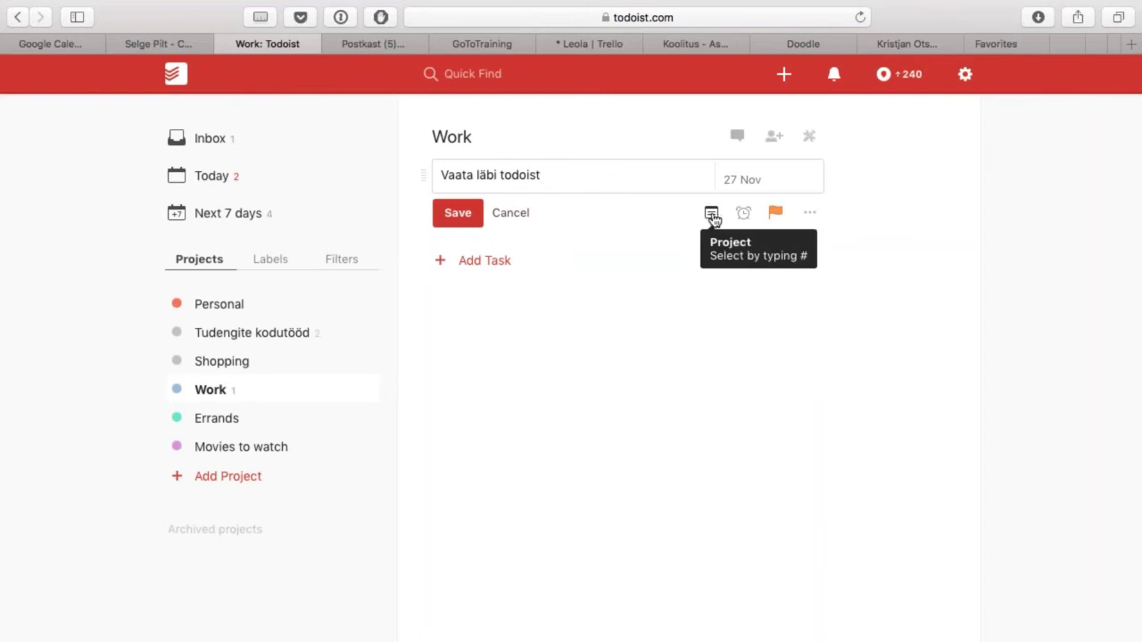
pyautogui.click(810, 214)
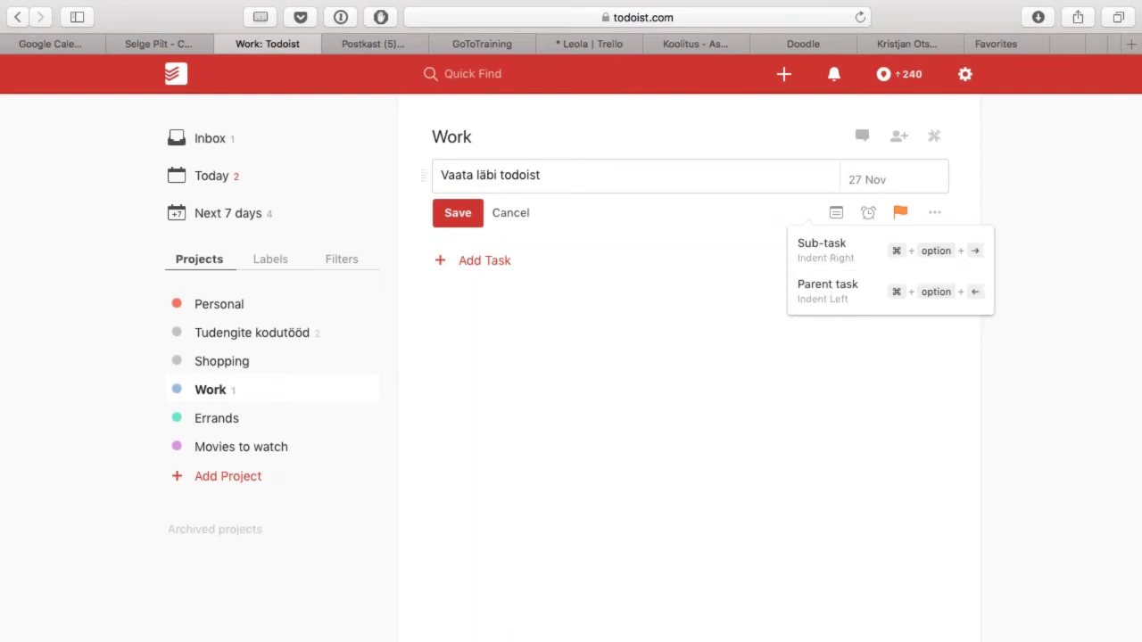
pyautogui.click(574, 179)
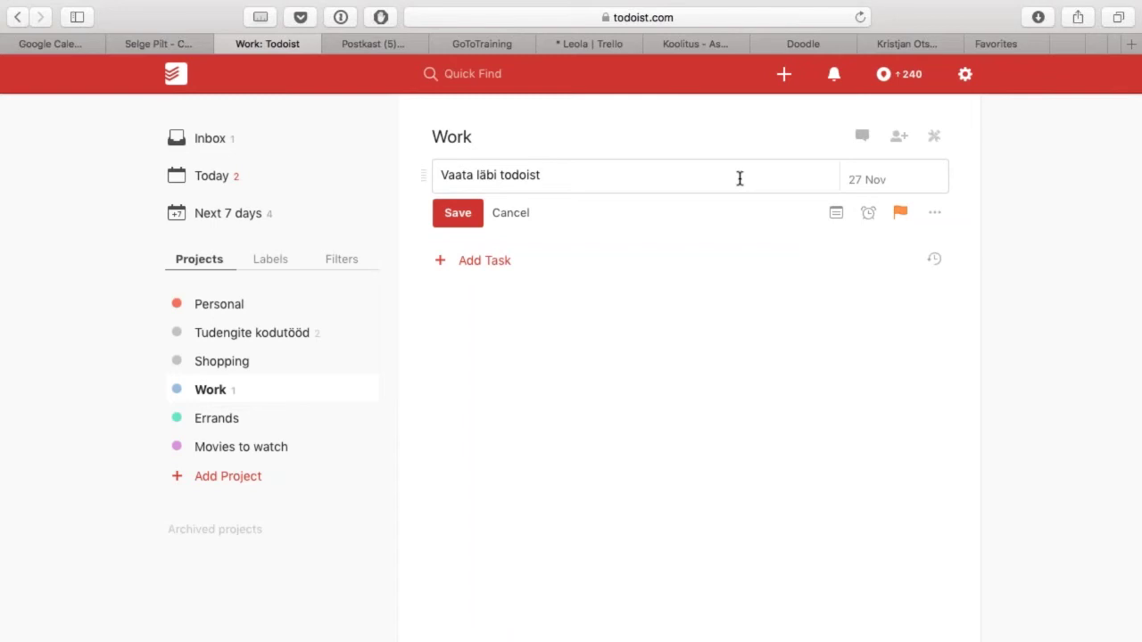
pyautogui.press('Return')
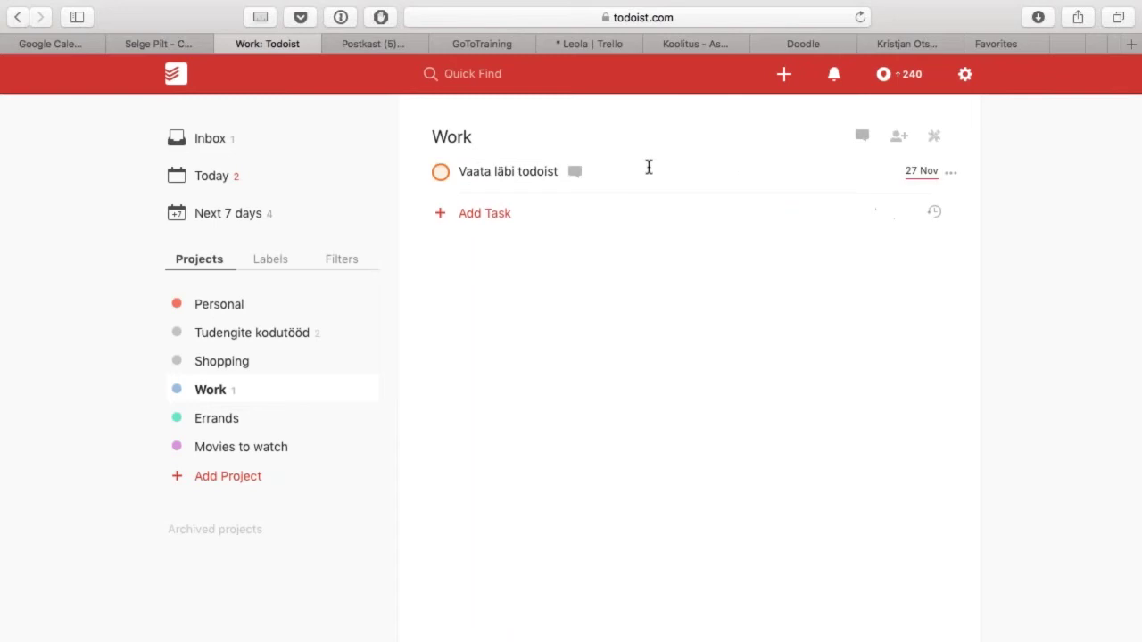
# Step: Add 'Loe help'i' as a Work sub-task, then edit Kirjuta aruanne in Tudengite kodutööd
pyautogui.click(487, 222)
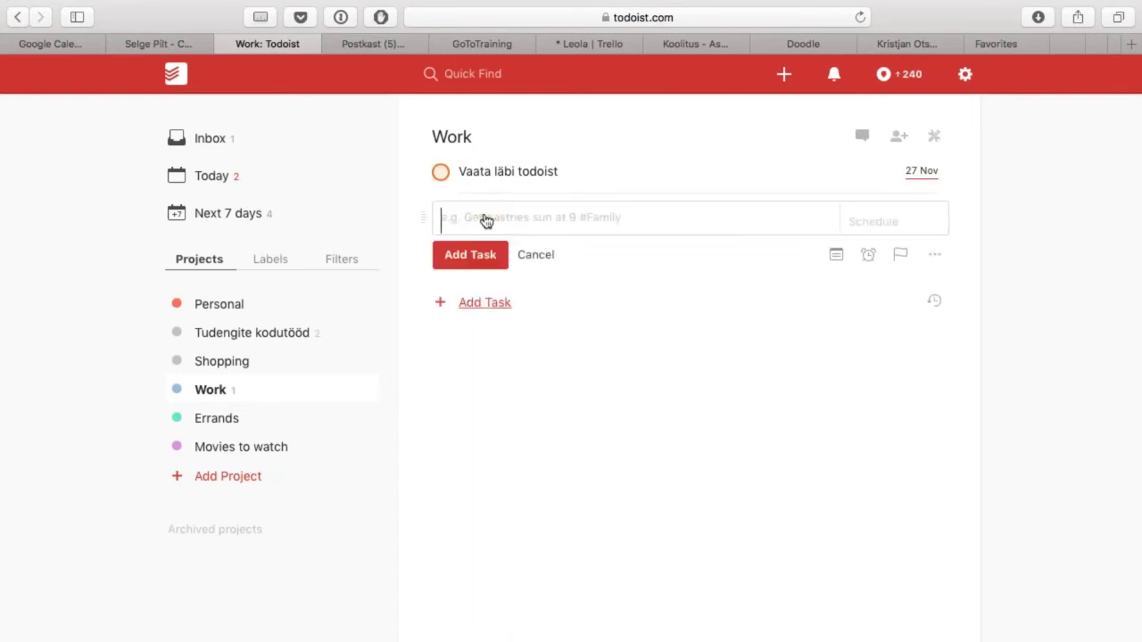
pyautogui.write("Loe help'i")
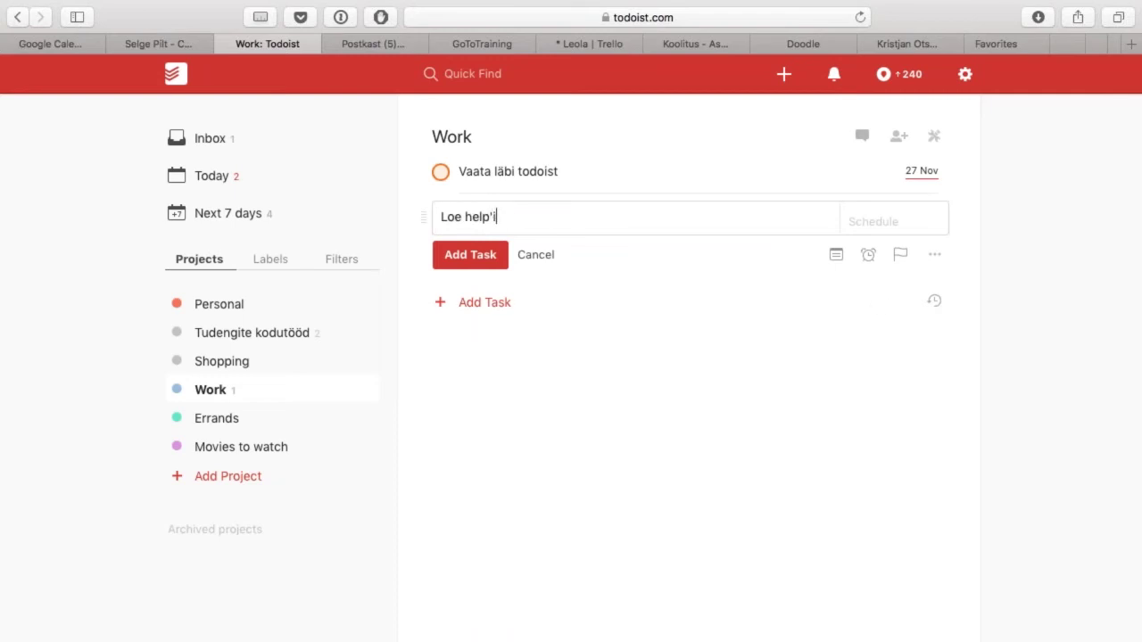
pyautogui.click(935, 258)
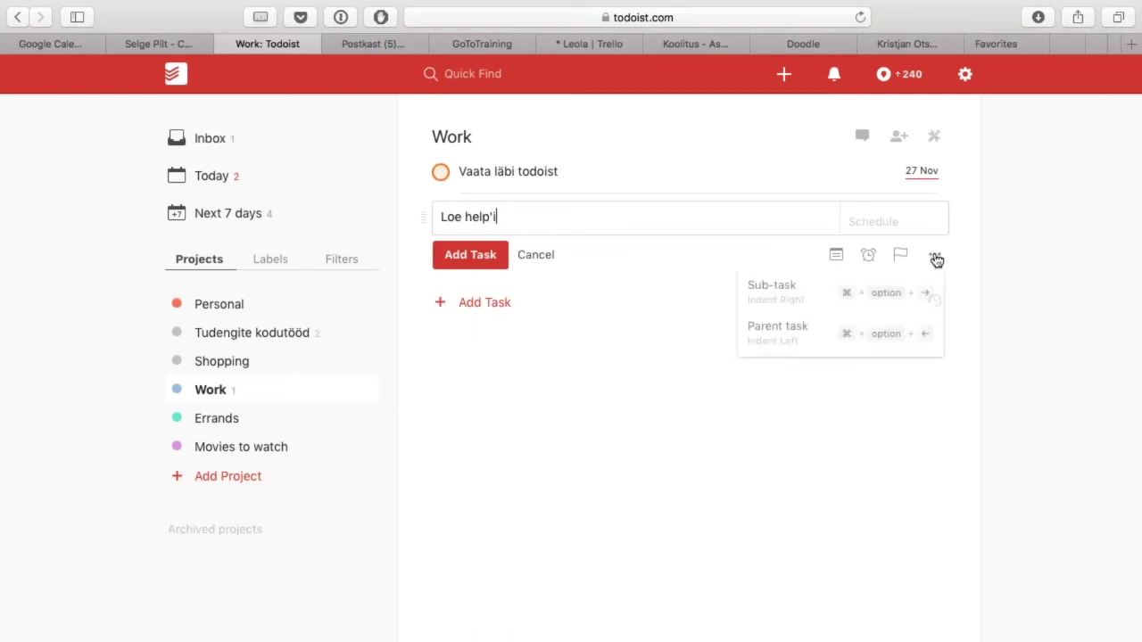
pyautogui.click(890, 300)
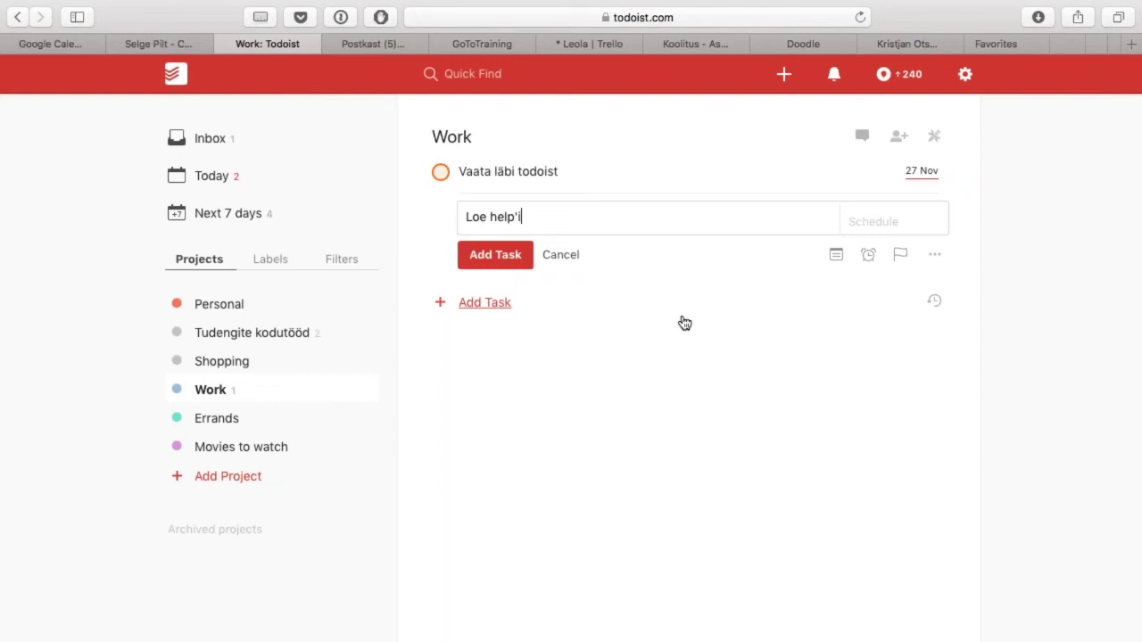
pyautogui.press('Return')
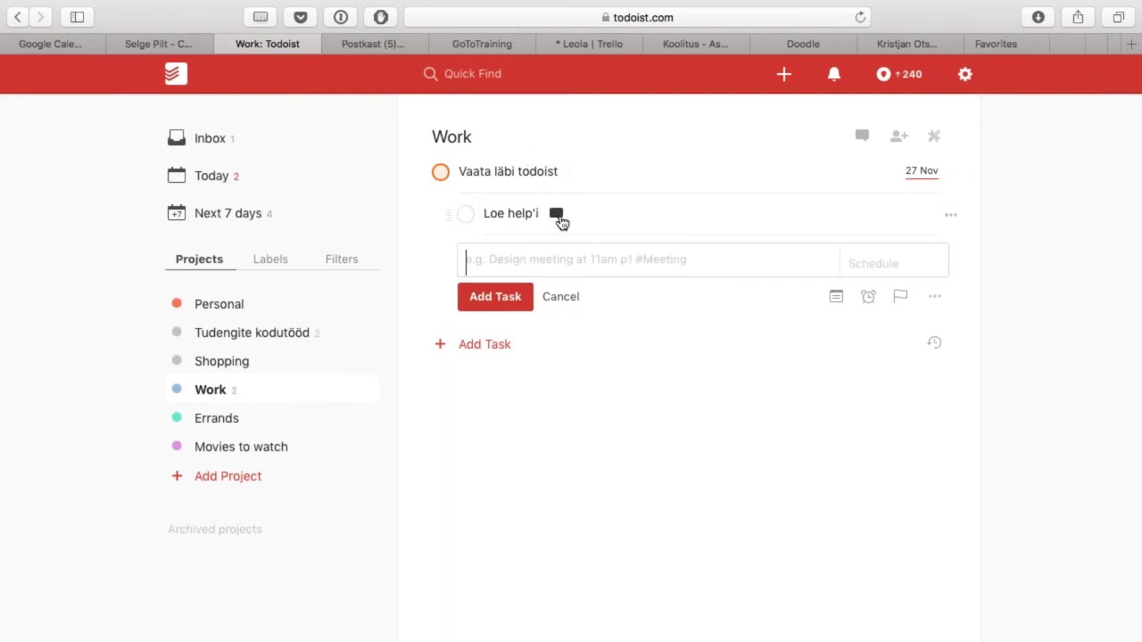
pyautogui.click(268, 333)
pyautogui.click(630, 218)
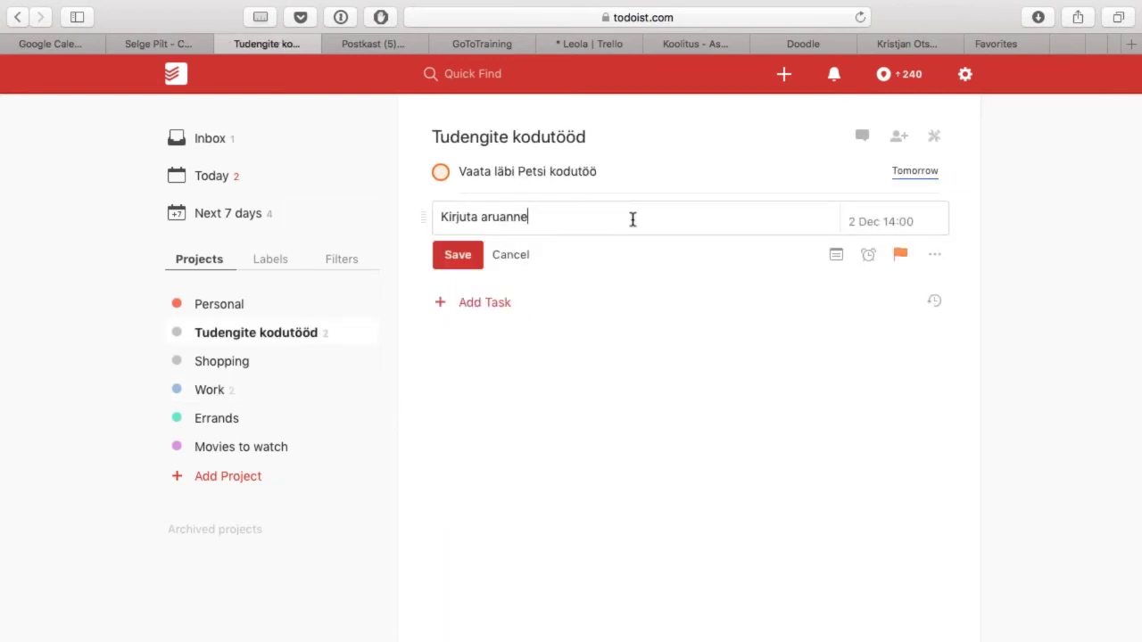
# Step: Enter a collaborator's e-mail address in the project's sharing options, then close them
pyautogui.click(900, 138)
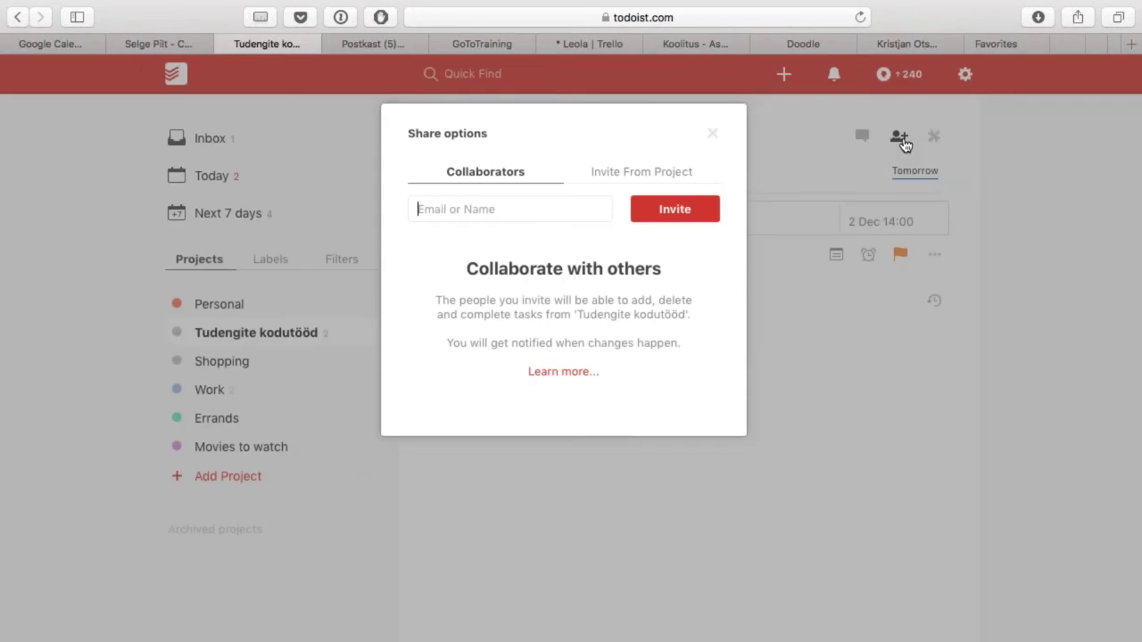
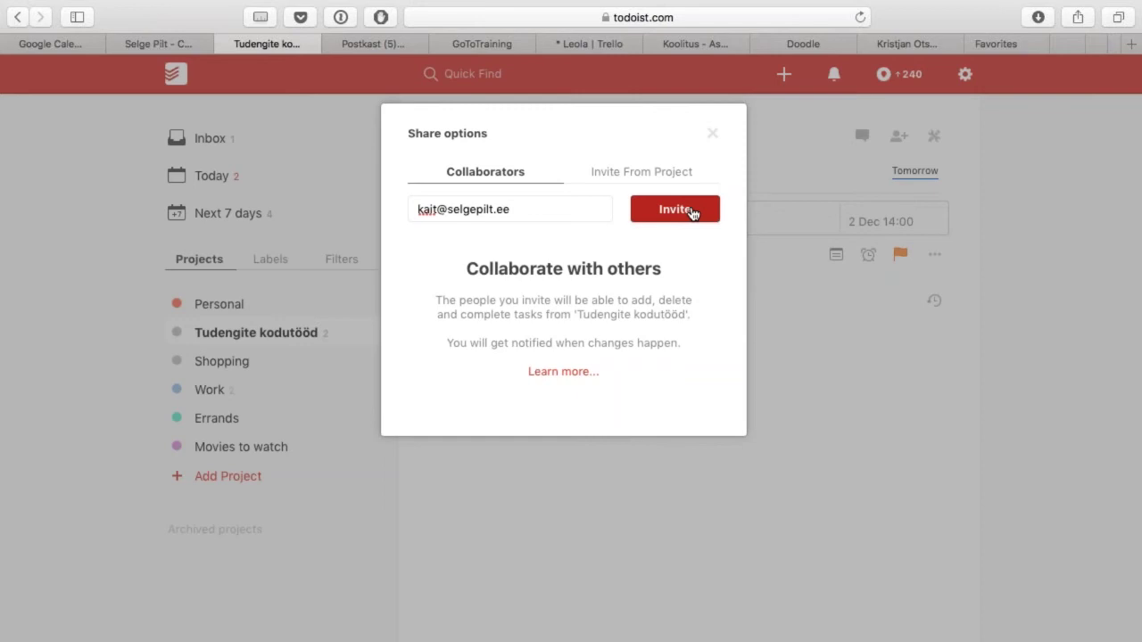
pyautogui.click(714, 136)
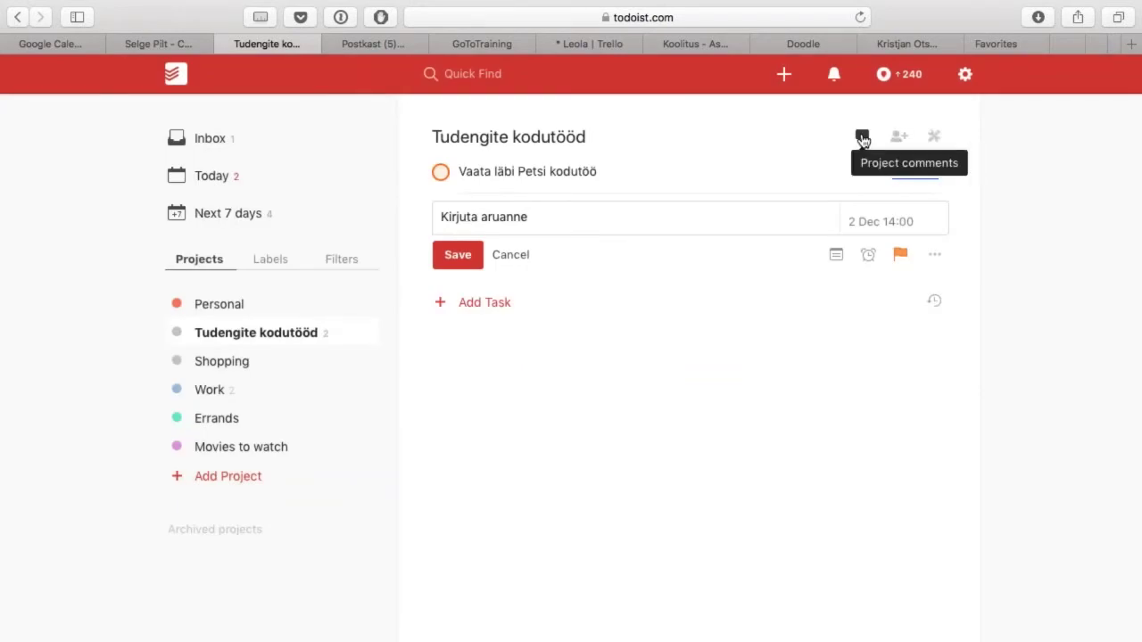
# Step: Check project comments, save Kirjuta aruanne, and reorder it relative to Vaata läbi Petsi kodutöö
pyautogui.click(862, 138)
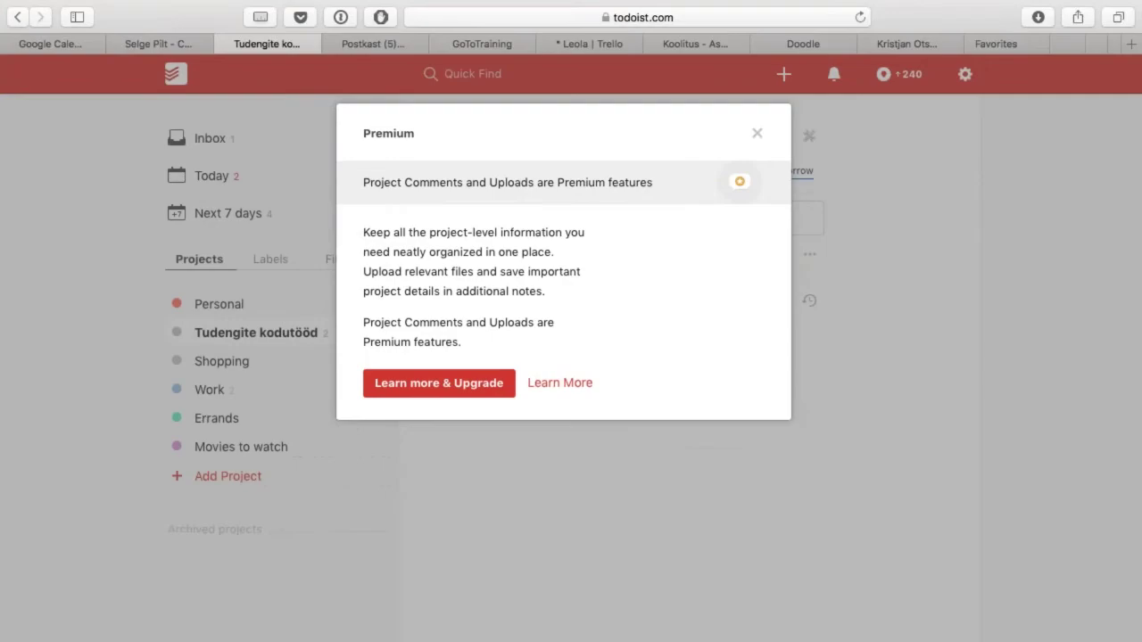
pyautogui.click(1042, 154)
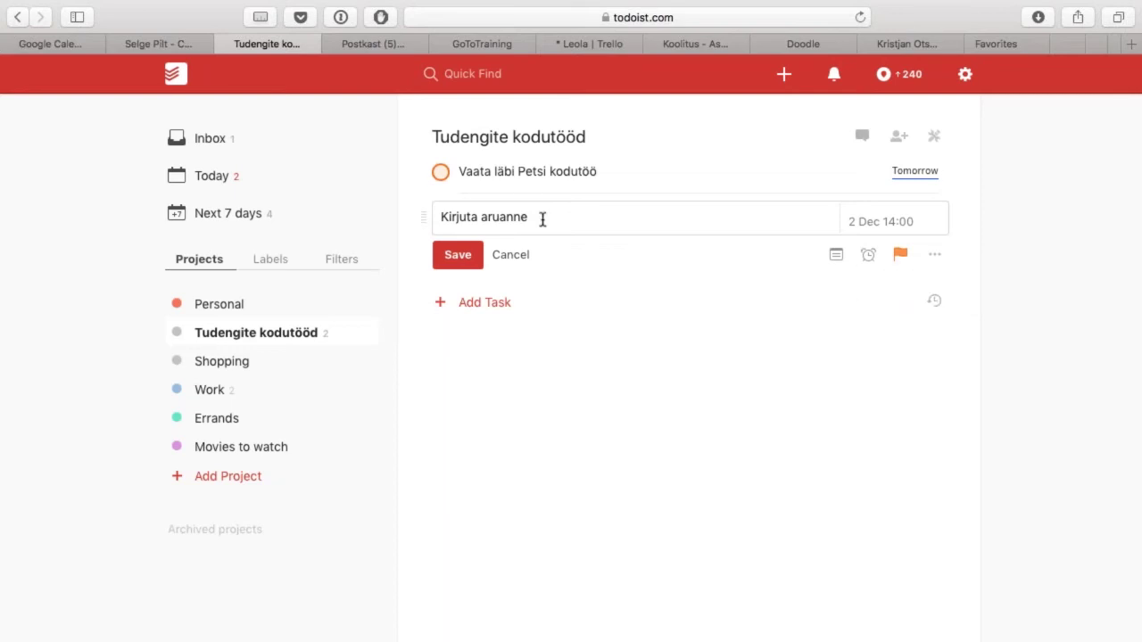
pyautogui.press('Return')
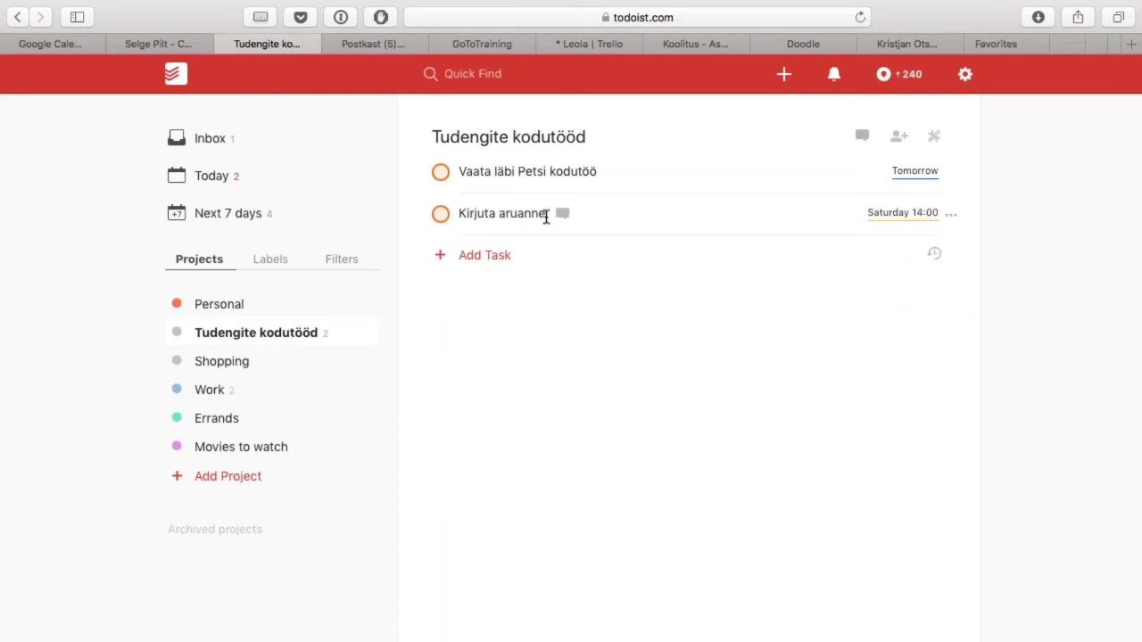
pyautogui.moveTo(426, 219); pyautogui.dragTo(422, 207)
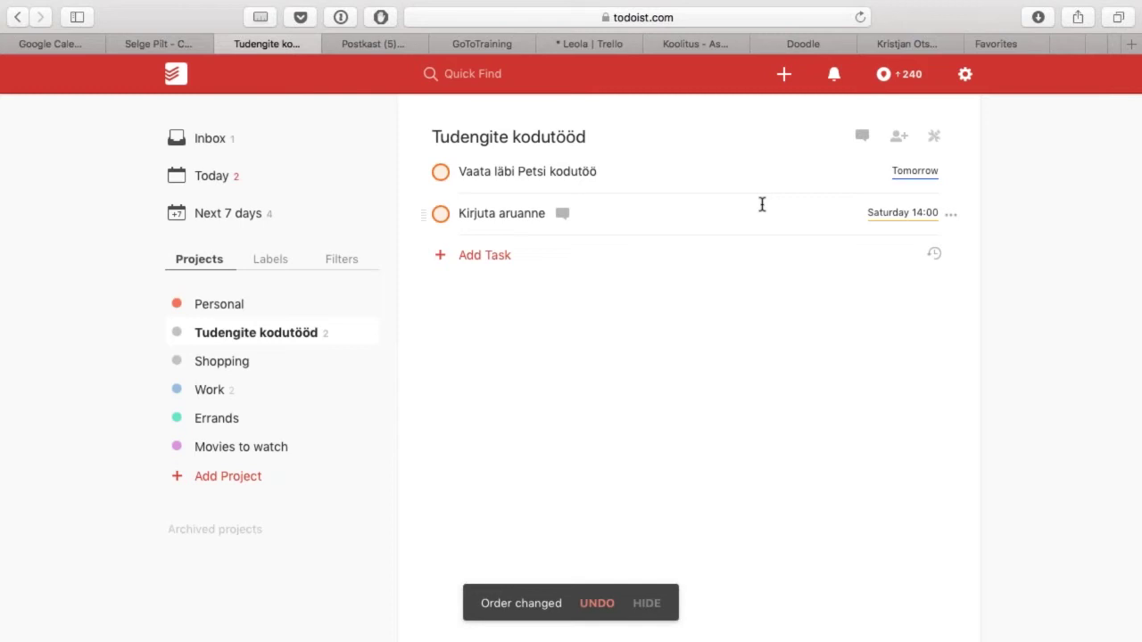
# Step: Check Todoist's Integrations settings for the all-projects Google Calendar two-way sync
pyautogui.click(966, 76)
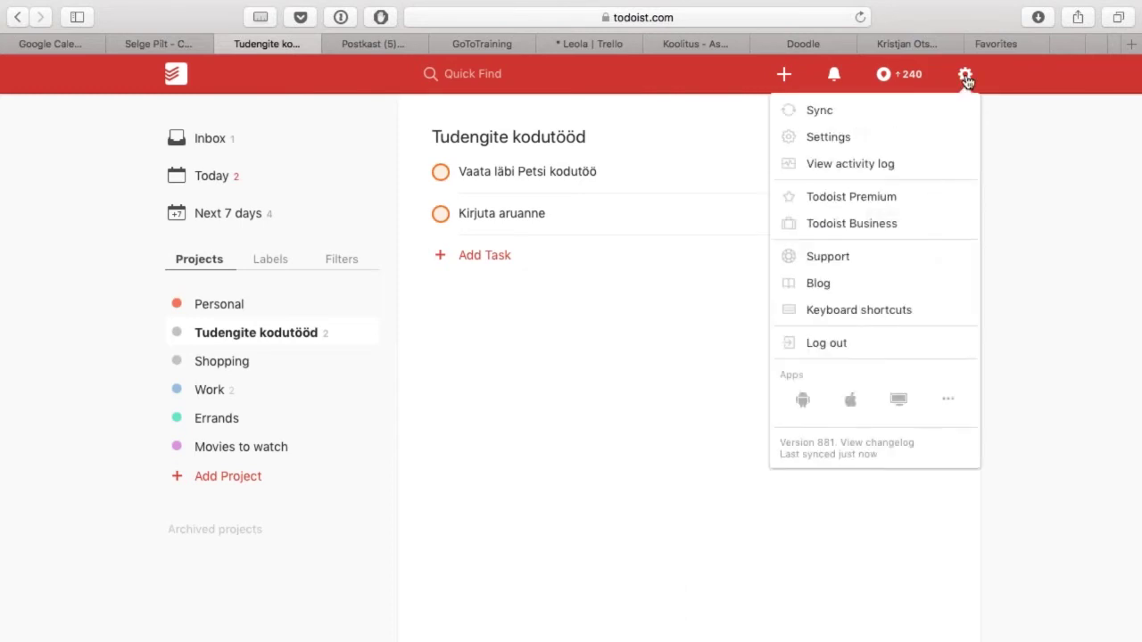
pyautogui.click(857, 143)
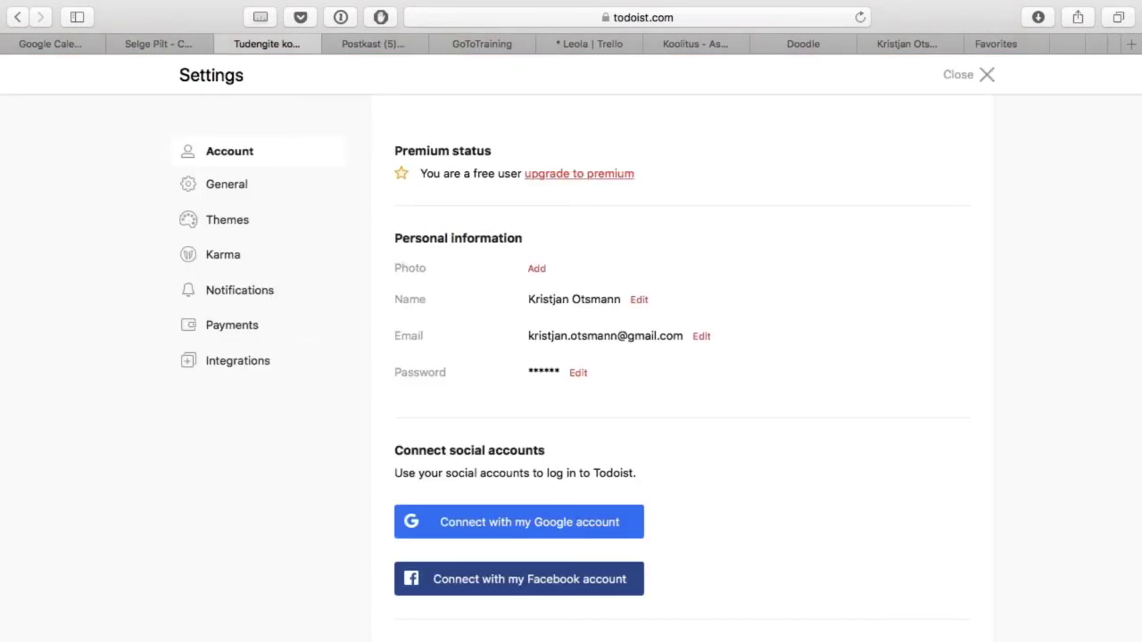
pyautogui.click(260, 369)
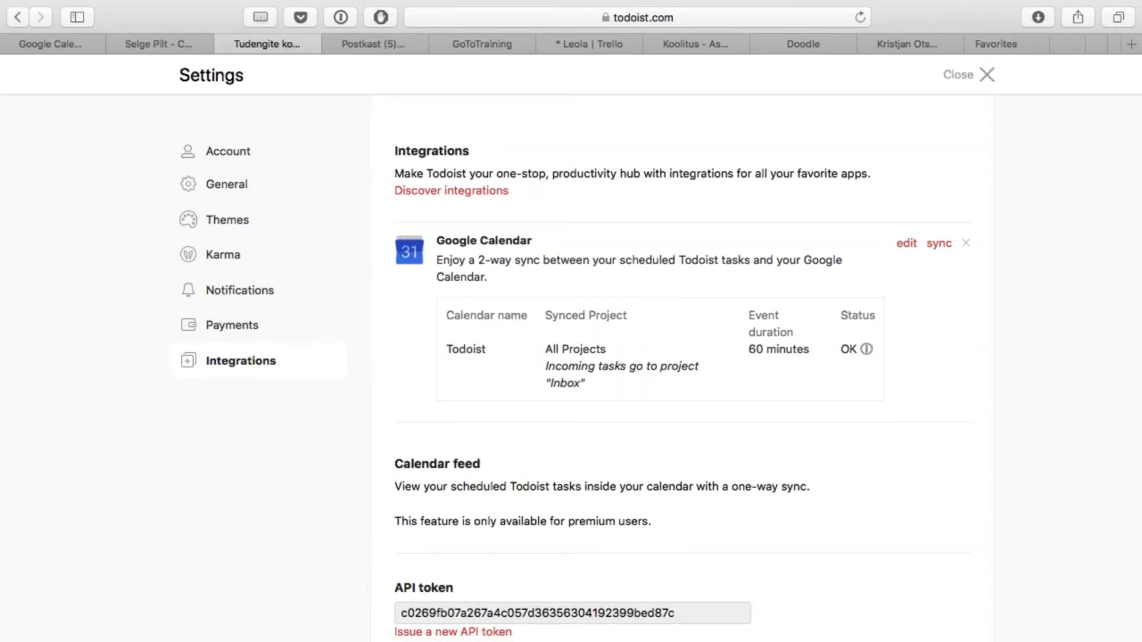
pyautogui.hotkey('ctrl', 'shift', 'Tab')
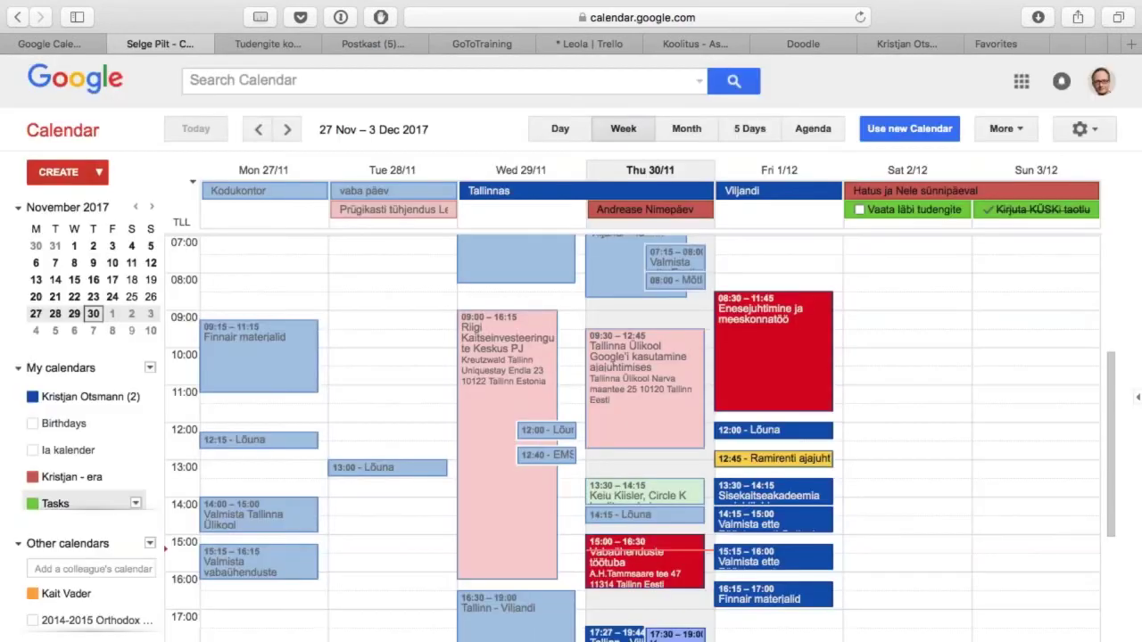
# Step: Scroll through the 27 Nov – 3 Dec week in Google Calendar, glancing back at Todoist's integrations
pyautogui.scroll(-3, 63, 604)
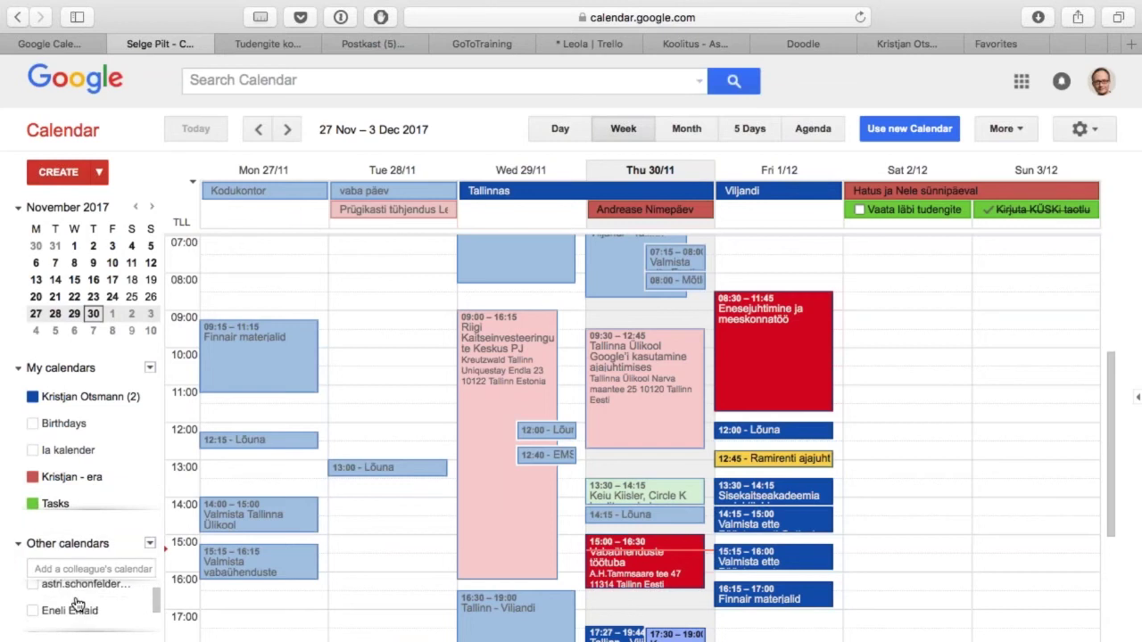
pyautogui.scroll(-2, 76, 605)
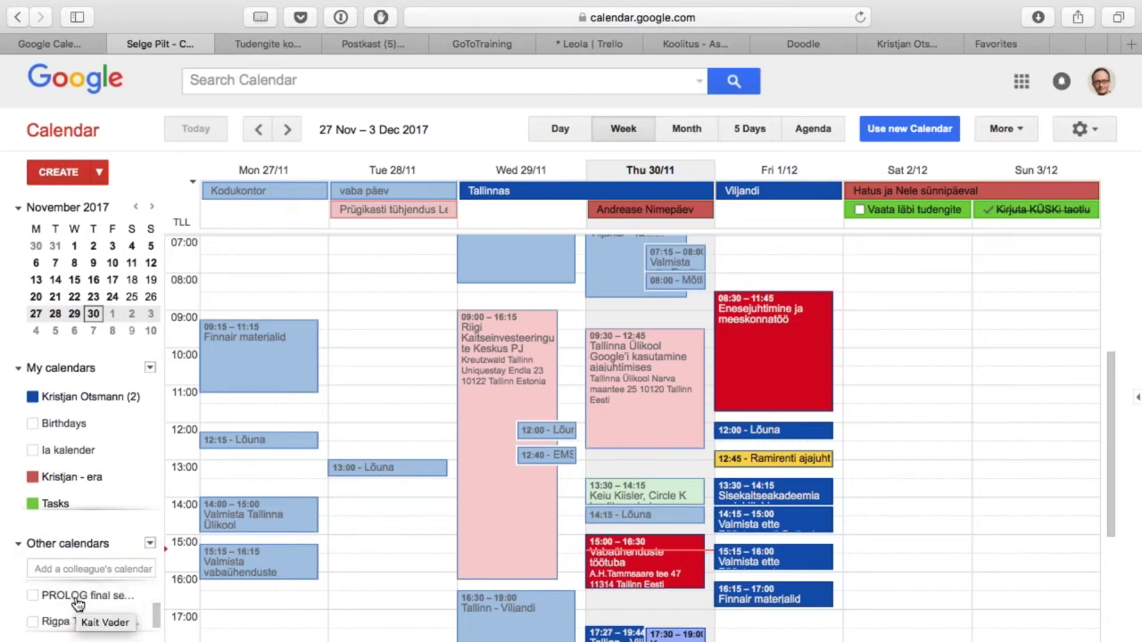
pyautogui.scroll(-2, 78, 604)
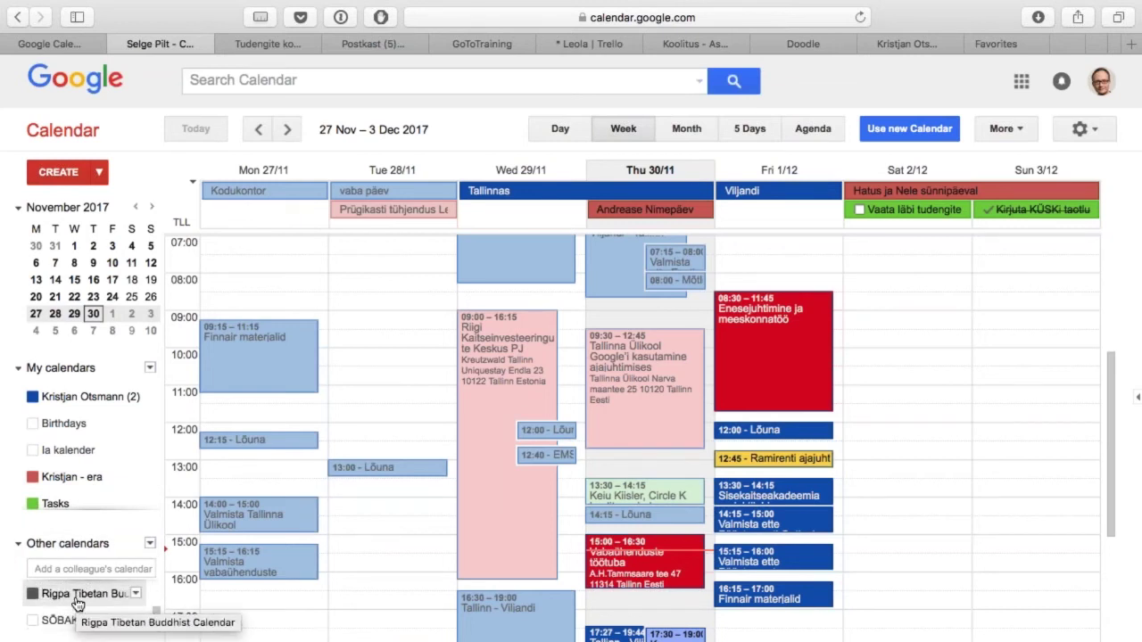
pyautogui.scroll(1, 78, 594)
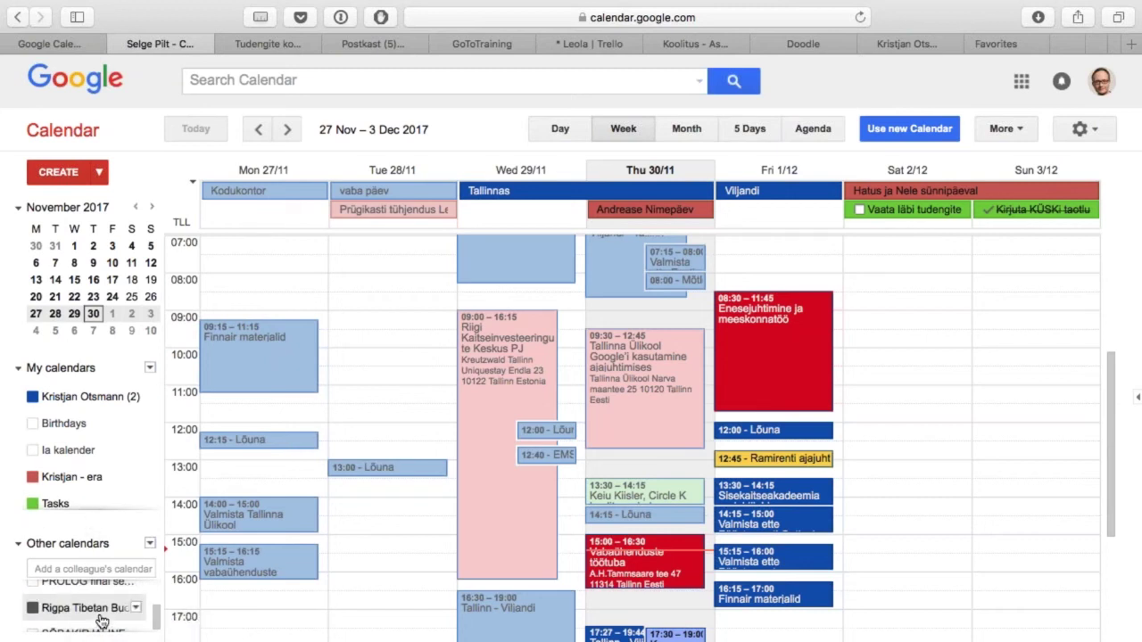
pyautogui.scroll(3, 98, 612)
pyautogui.scroll(5, 101, 622)
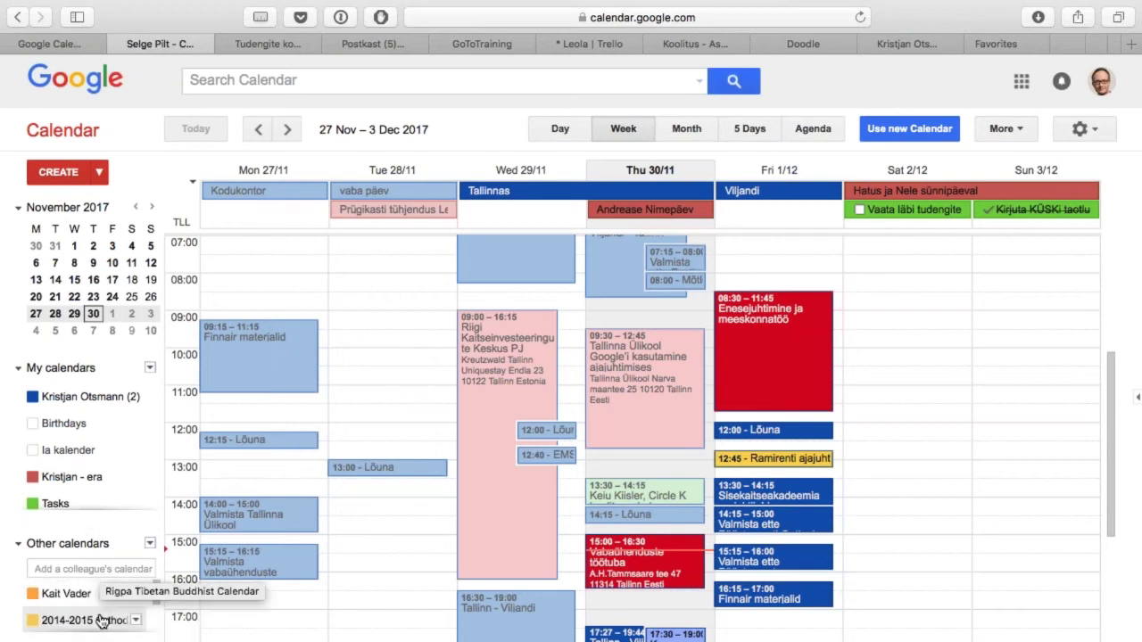
pyautogui.hotkey('ctrl', 'Tab')
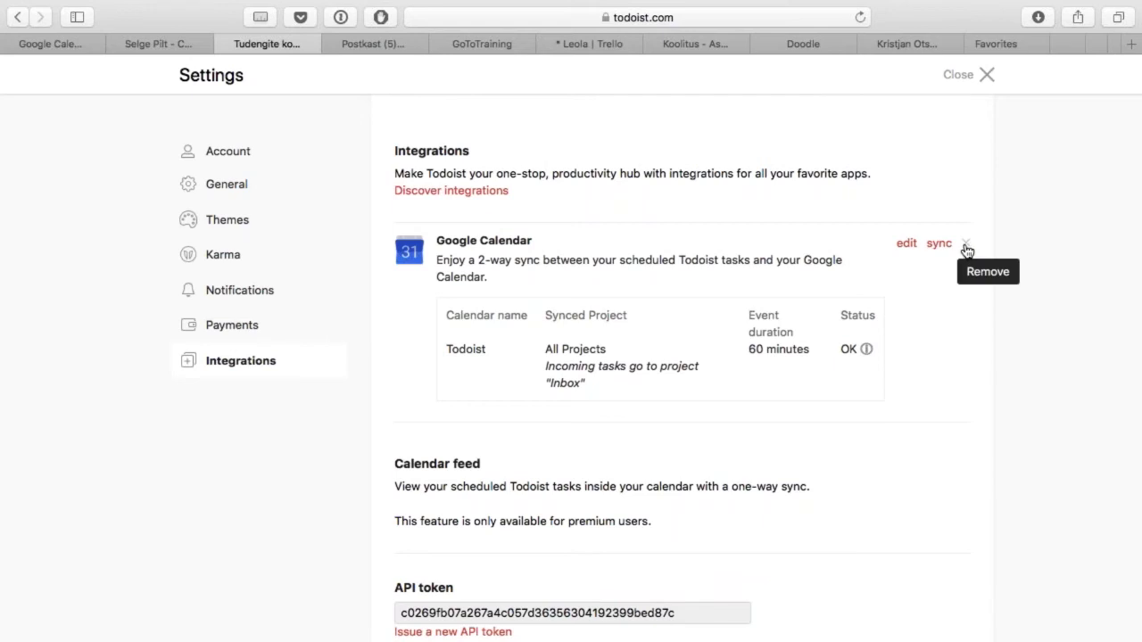
pyautogui.hotkey('ctrl', 'shift', 'Tab')
pyautogui.hotkey('ctrl', 'shift', 'Tab')
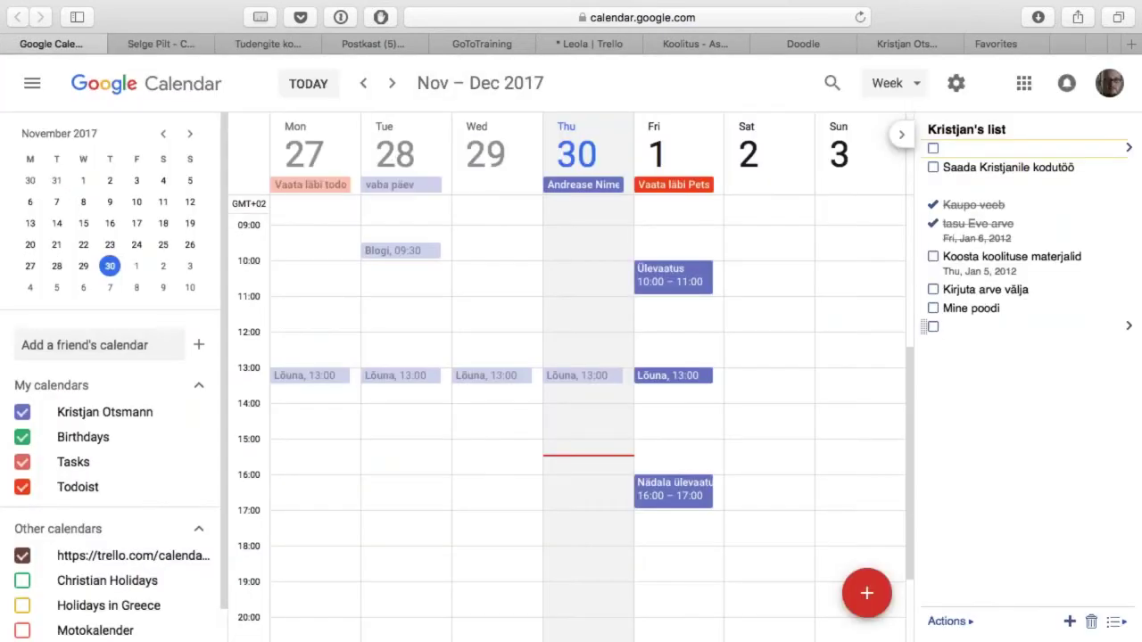
# Step: Add leib, sai and piim as subtasks beneath the Mine poodi task
pyautogui.click(1010, 308)
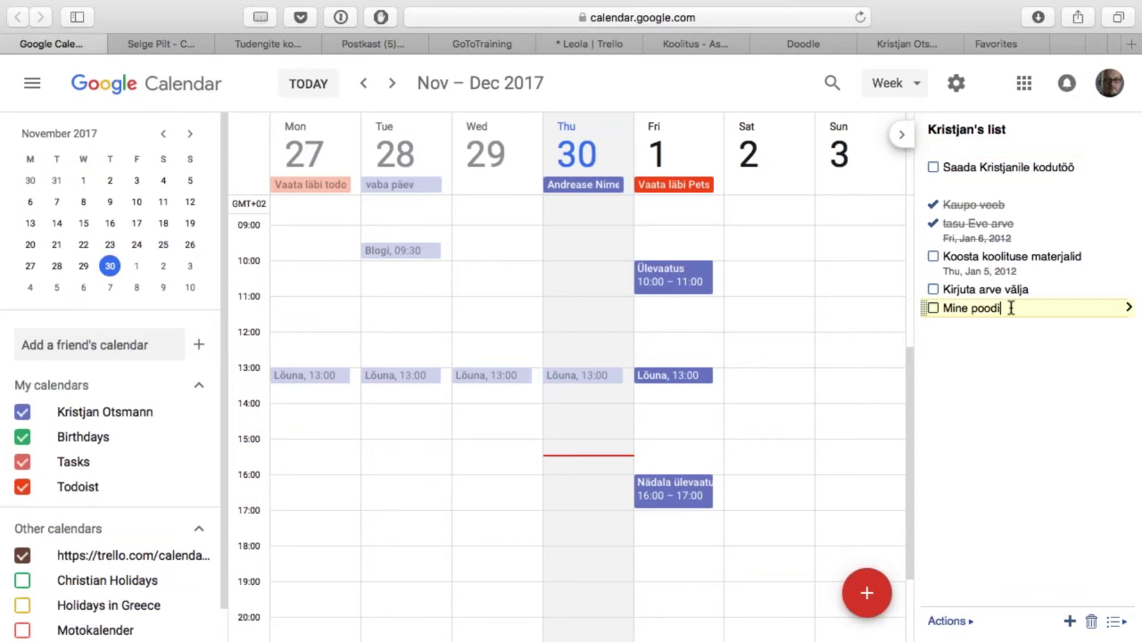
pyautogui.press('Return')
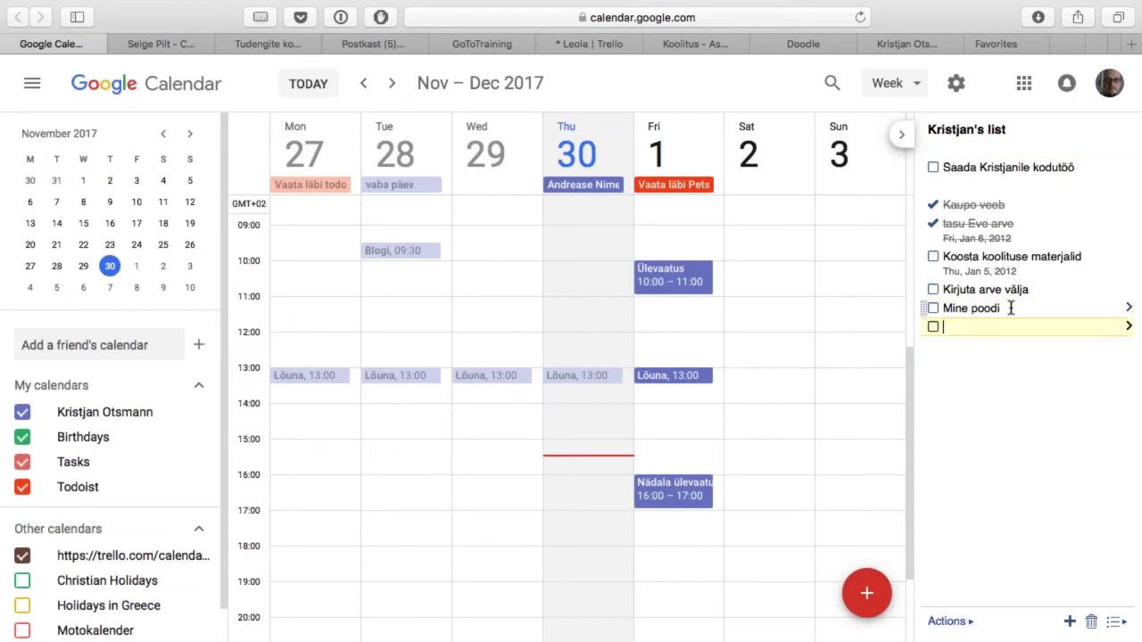
pyautogui.press('Tab')
pyautogui.write('leib')
pyautogui.press('Return')
pyautogui.write('sai')
pyautogui.press('Return')
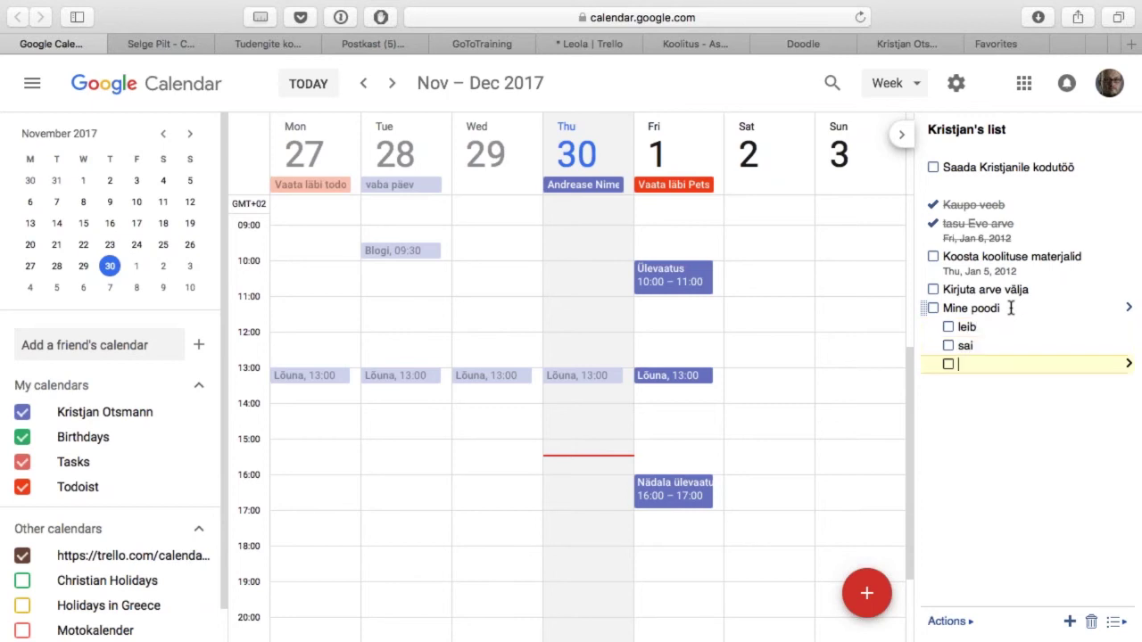
pyautogui.write('piim')
pyautogui.press('Return')
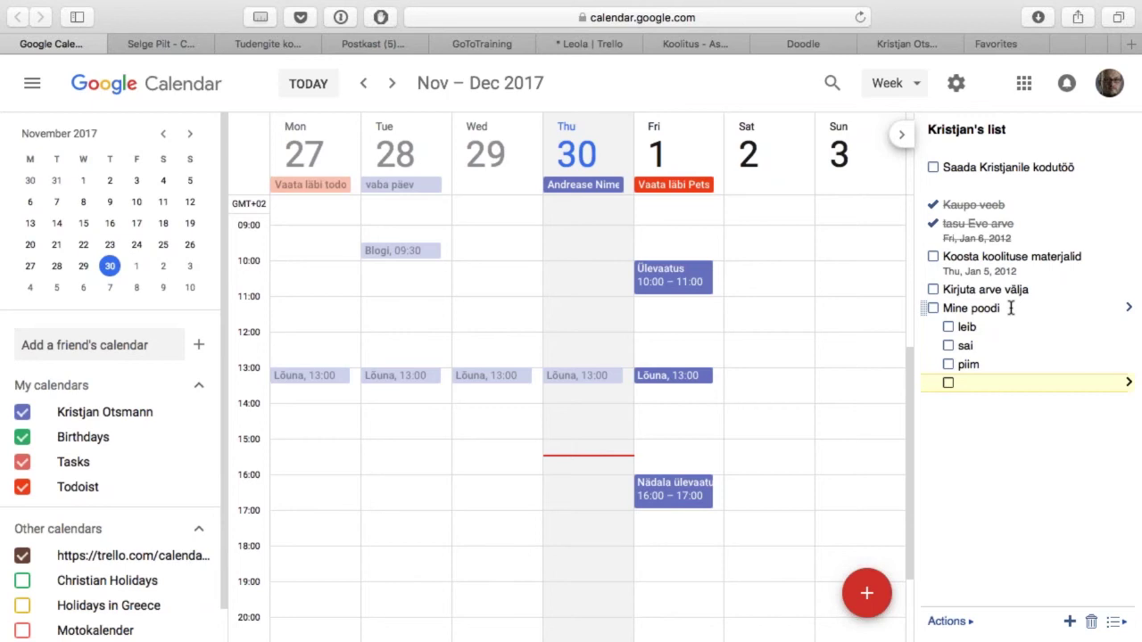
pyautogui.press('BackSpace')
pyautogui.hotkey('shift', 'Tab')
pyautogui.press('Tab')
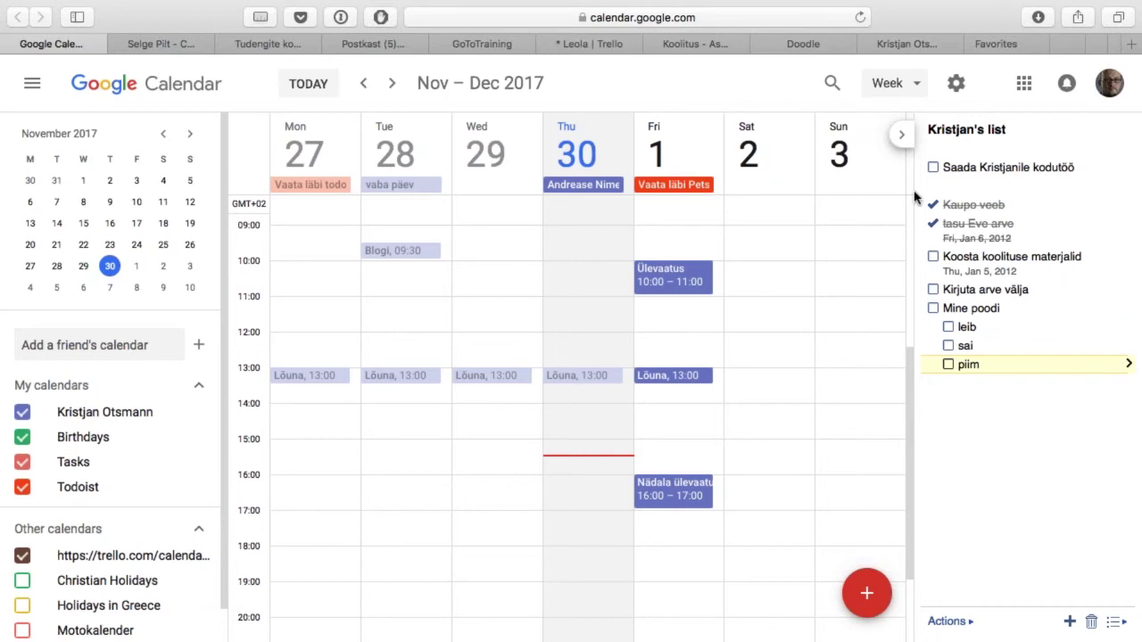
pyautogui.hotkey('ctrl', 'Tab')
pyautogui.hotkey('ctrl', 'Tab')
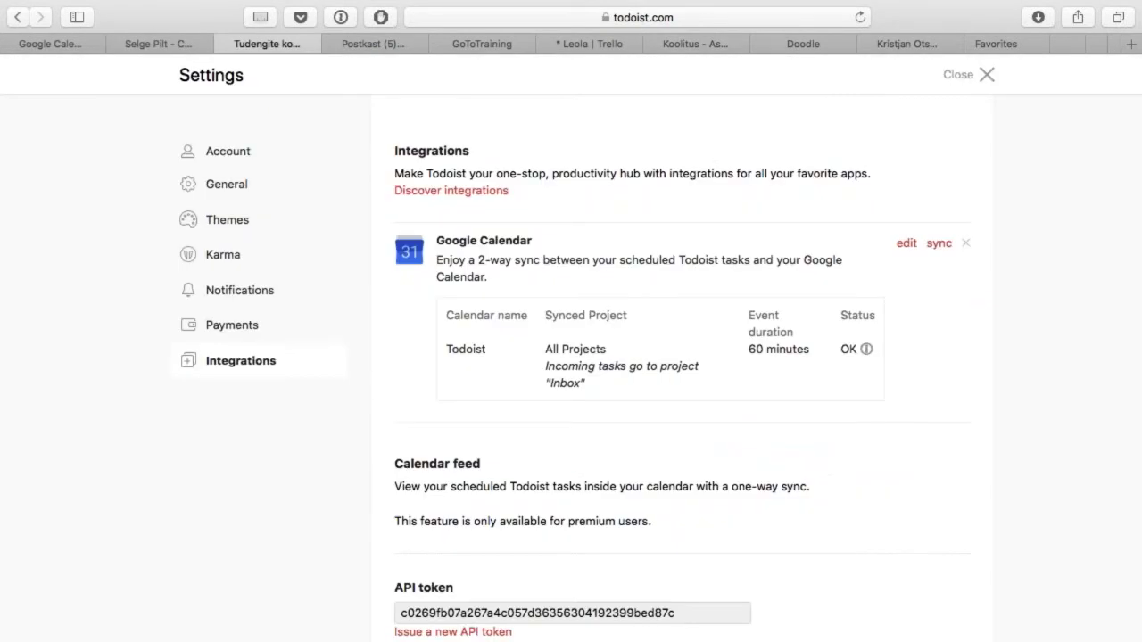
# Step: Remove the Google Calendar integration and re-authorize it with the Google account
pyautogui.click(966, 243)
pyautogui.click(543, 240)
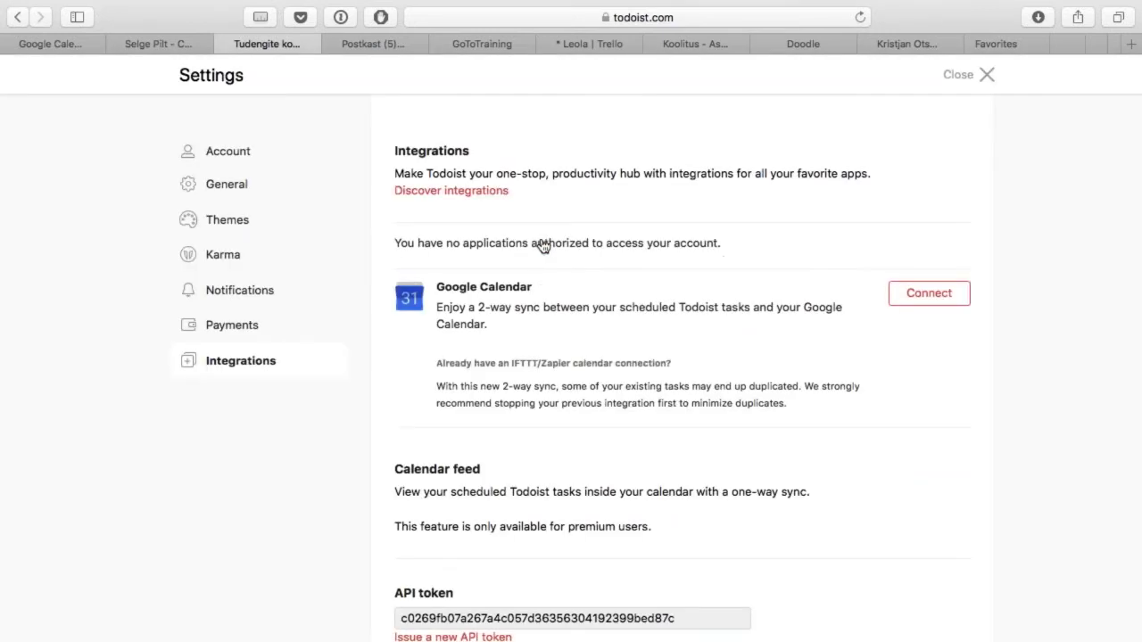
pyautogui.click(944, 303)
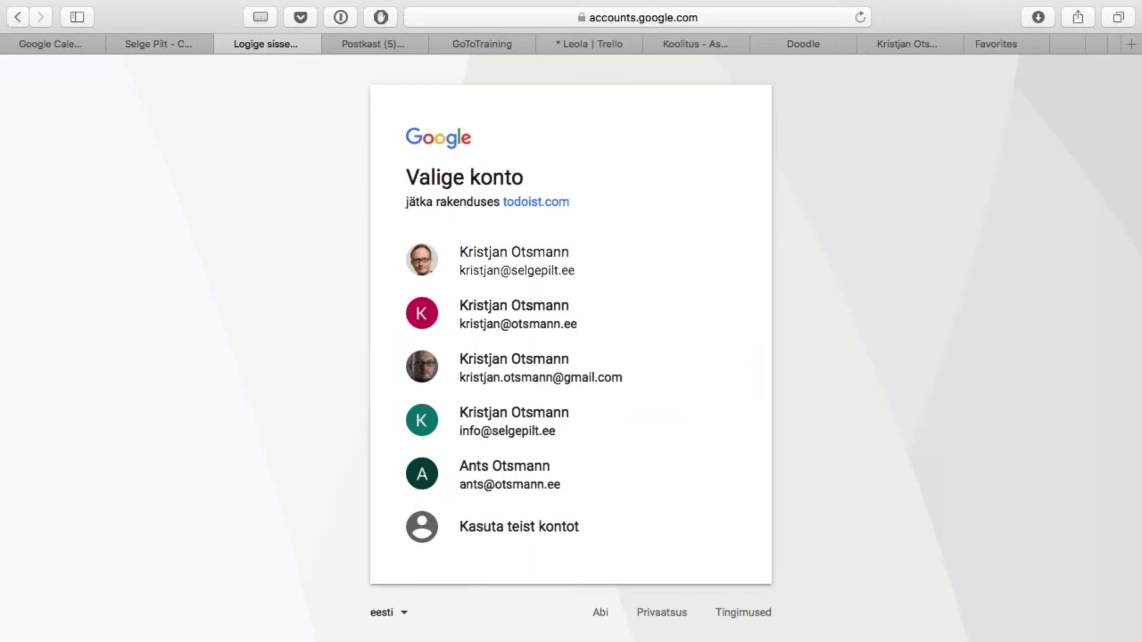
pyautogui.click(564, 256)
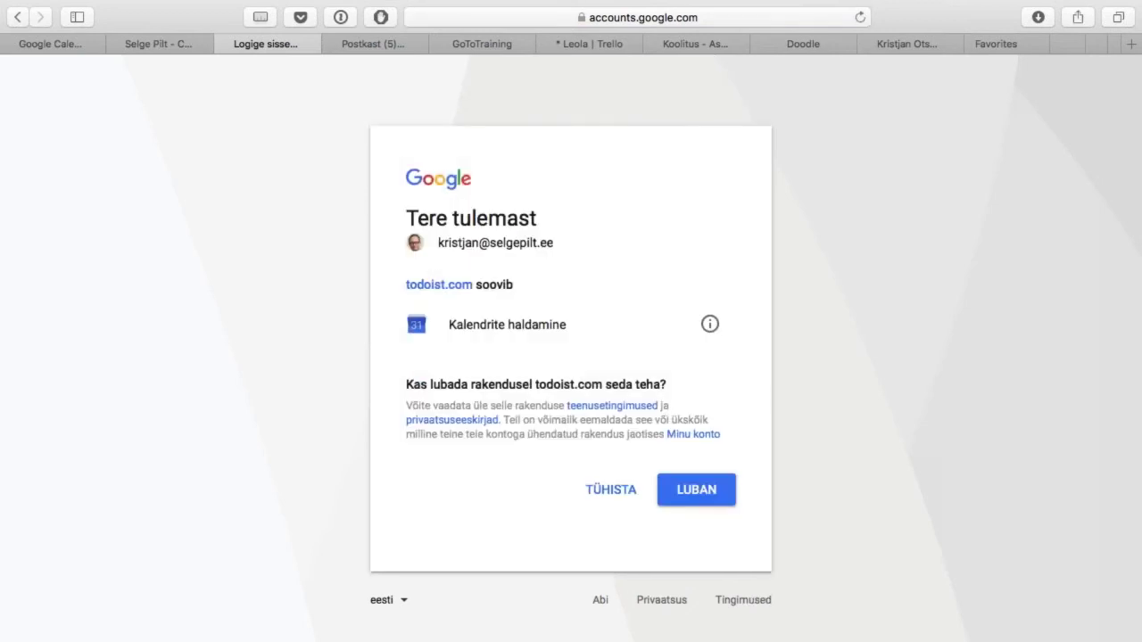
pyautogui.press('Return')
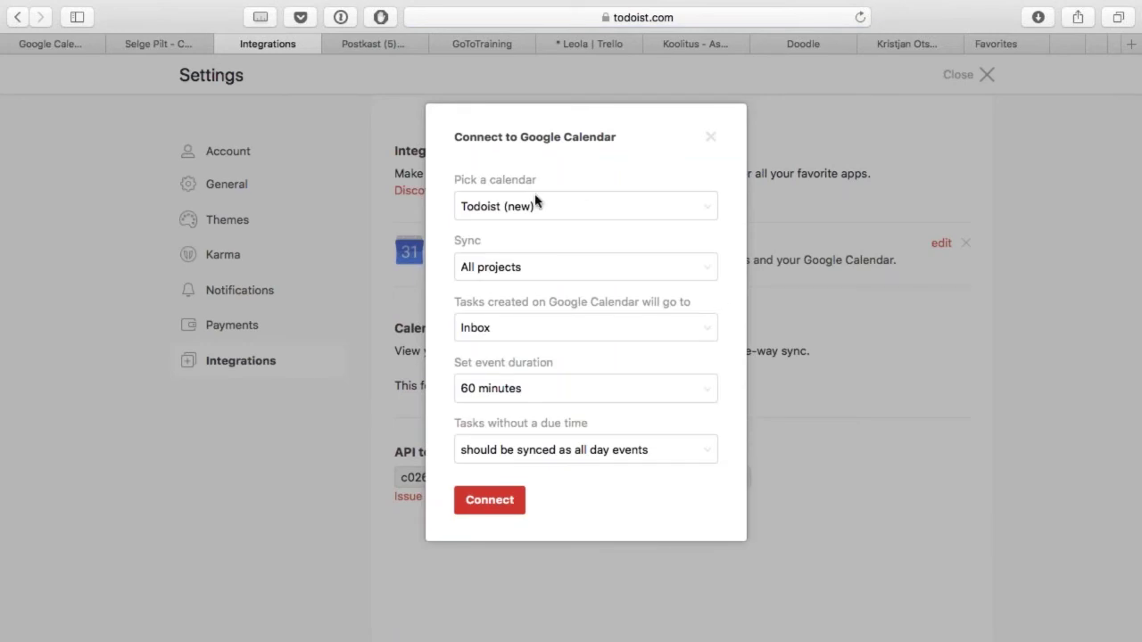
# Step: Keep Todoist (new) as the synced calendar and confirm the connection
pyautogui.click(546, 208)
pyautogui.click(546, 208)
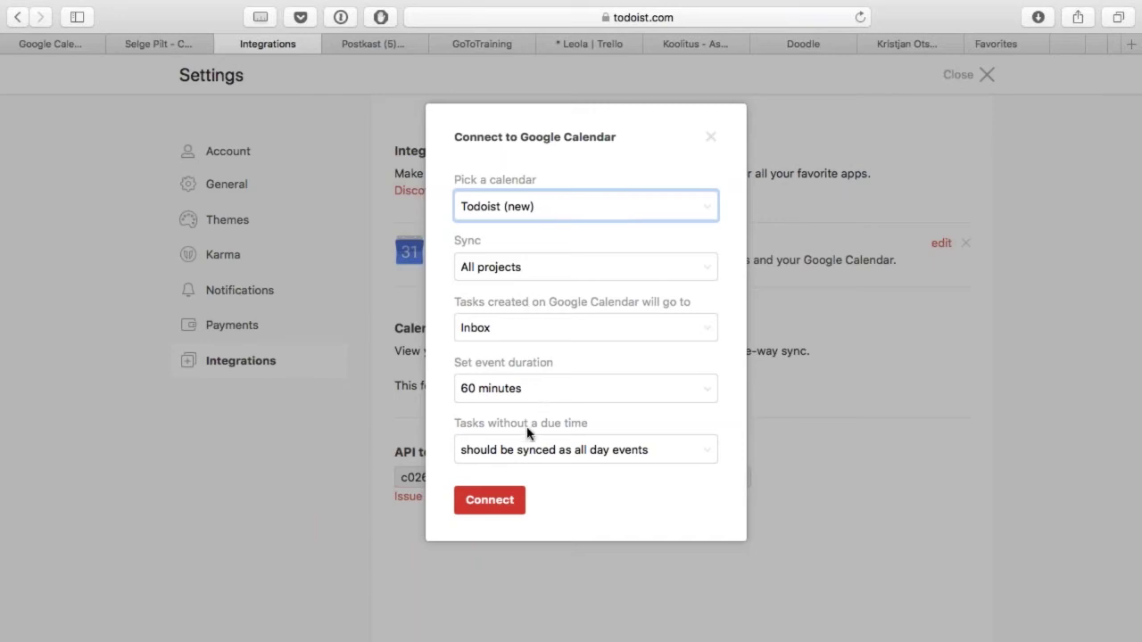
pyautogui.click(497, 506)
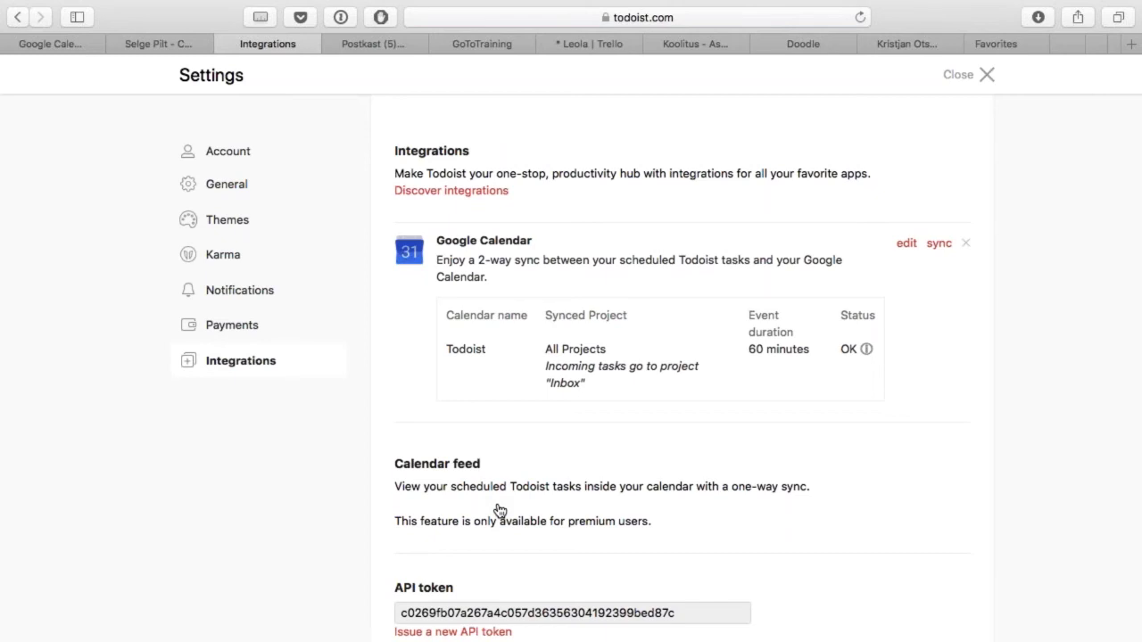
pyautogui.hotkey('ctrl', 'shift', 'Tab')
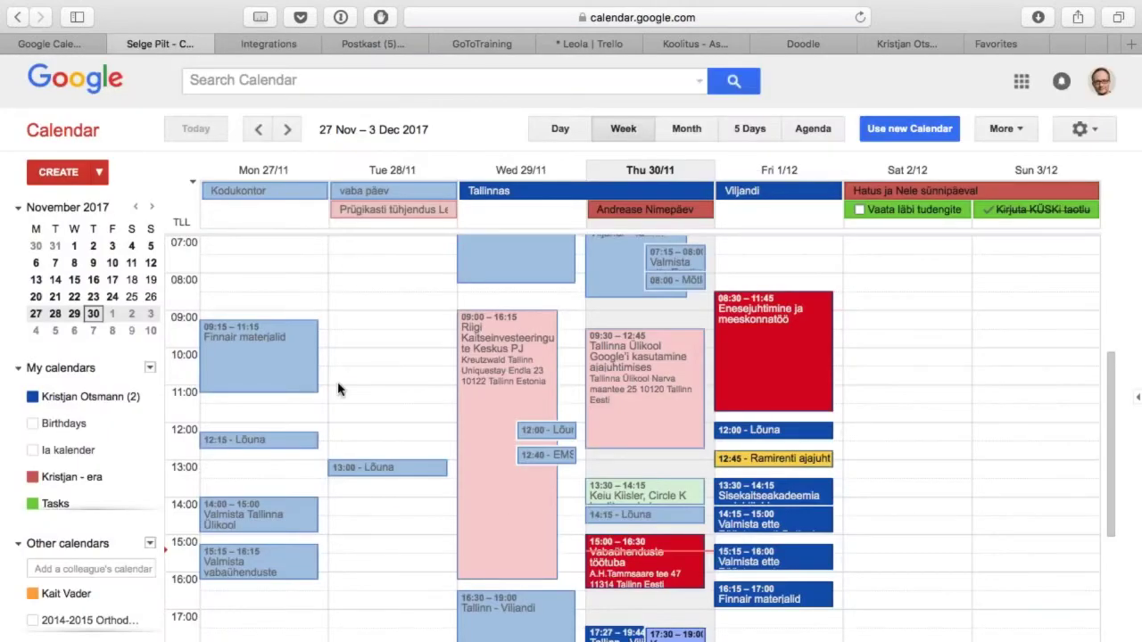
# Step: Reload the calendar and inspect the synced events Vaata läbi Petsi kodutöö and Kirjuta aruanne
pyautogui.press('super+r')
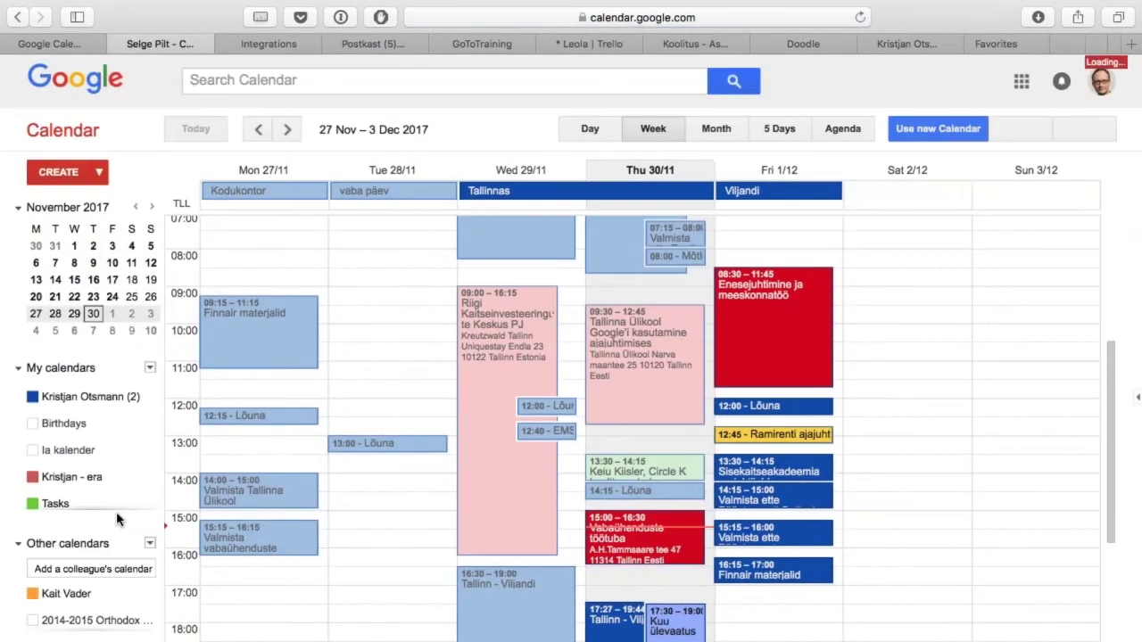
pyautogui.scroll(-3, 89, 600)
pyautogui.scroll(-5, 98, 607)
pyautogui.scroll(-1, 99, 606)
pyautogui.scroll(4, 99, 607)
pyautogui.scroll(2, 98, 606)
pyautogui.scroll(-1, 116, 434)
pyautogui.scroll(-2, 116, 434)
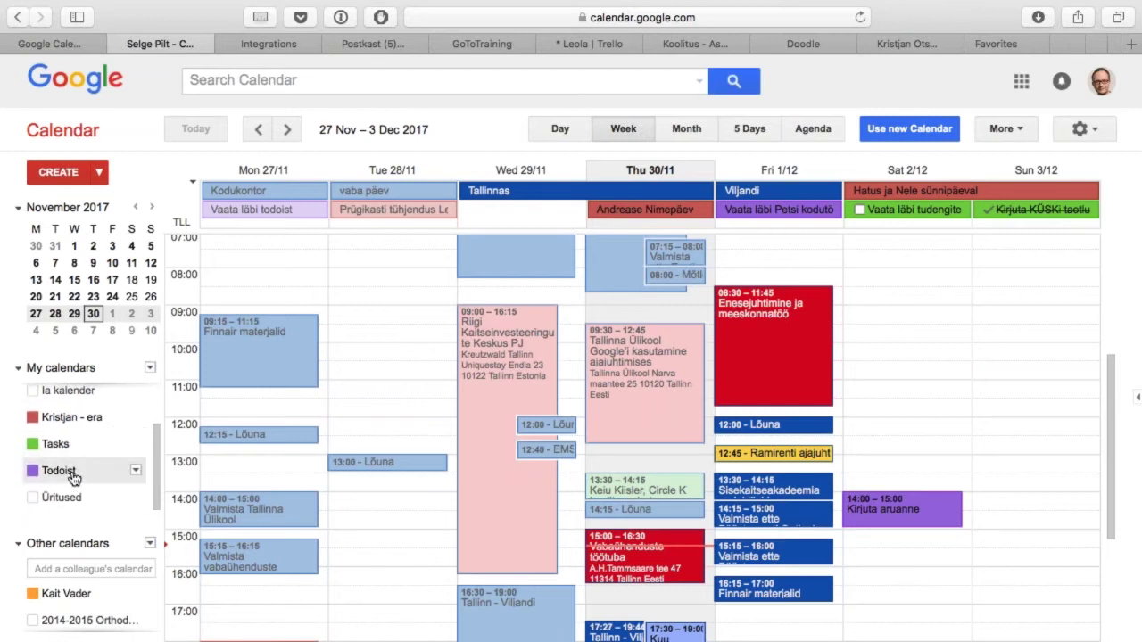
pyautogui.click(798, 215)
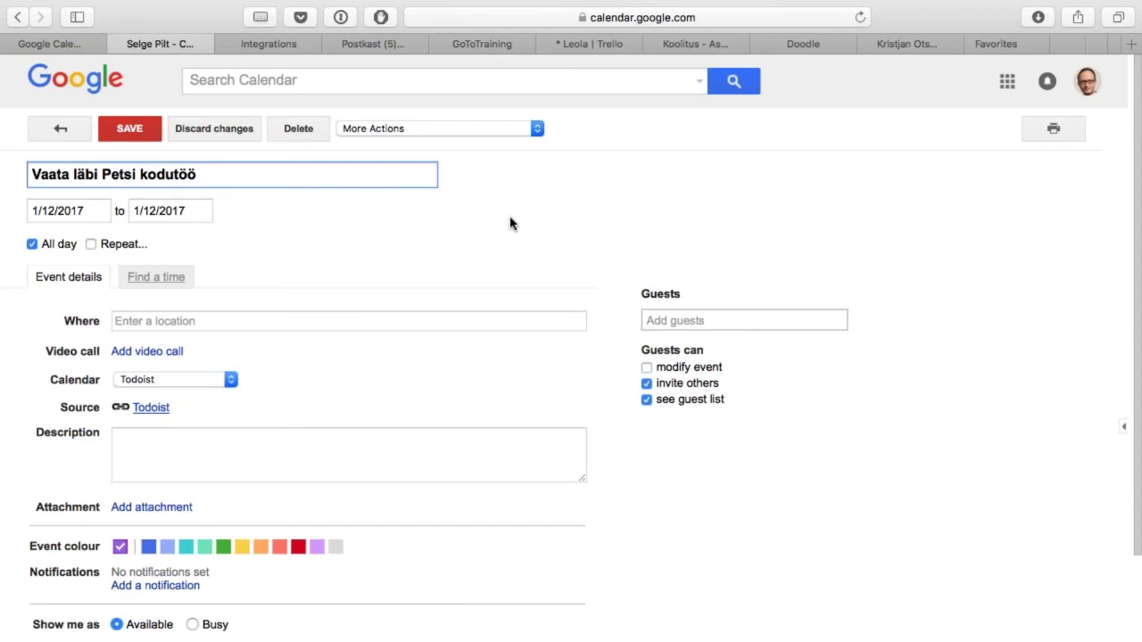
pyautogui.click(60, 129)
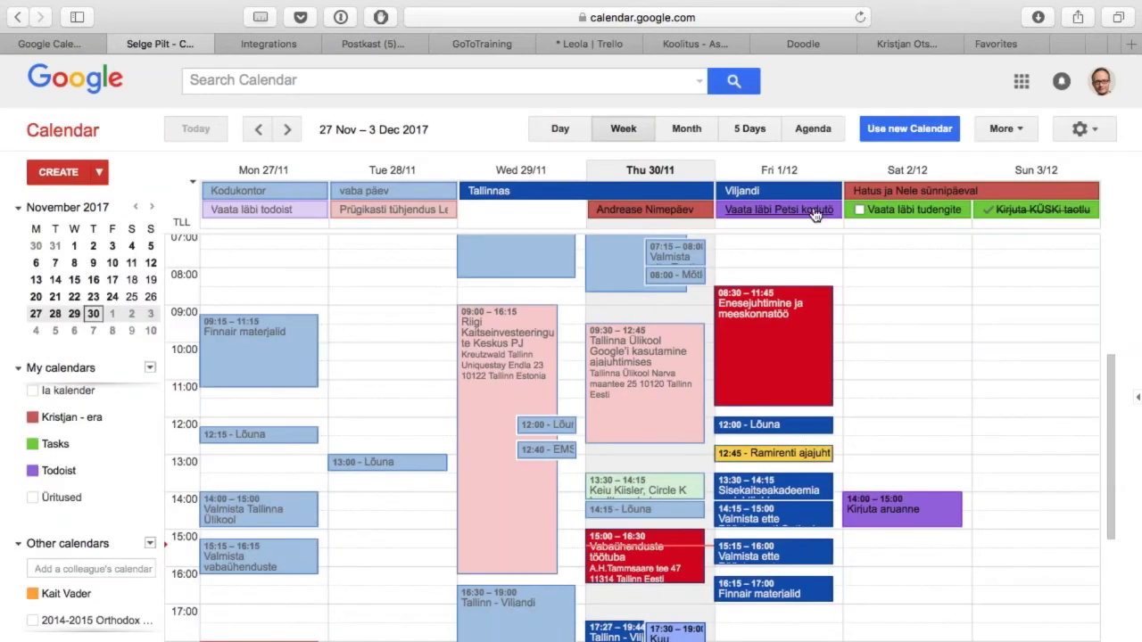
pyautogui.click(952, 513)
pyautogui.press('Escape')
# Step: Create event 'Uus sündmus todoisti' on Saturday 12:00–13:00 in the Todoist calendar
pyautogui.click(897, 426)
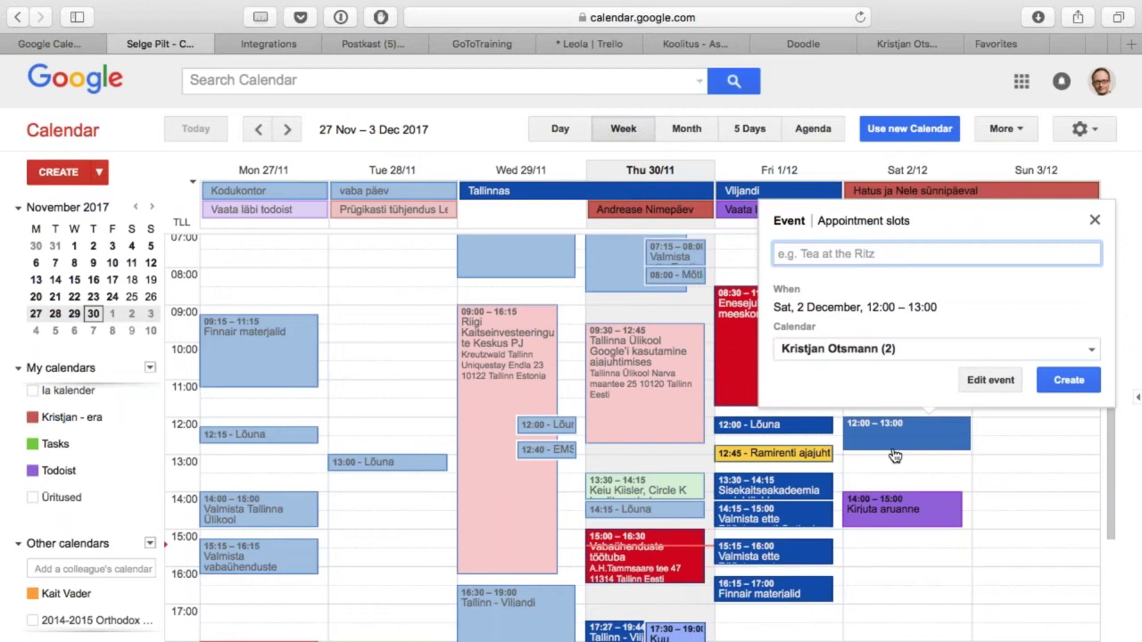
pyautogui.write('Uus sündmus t')
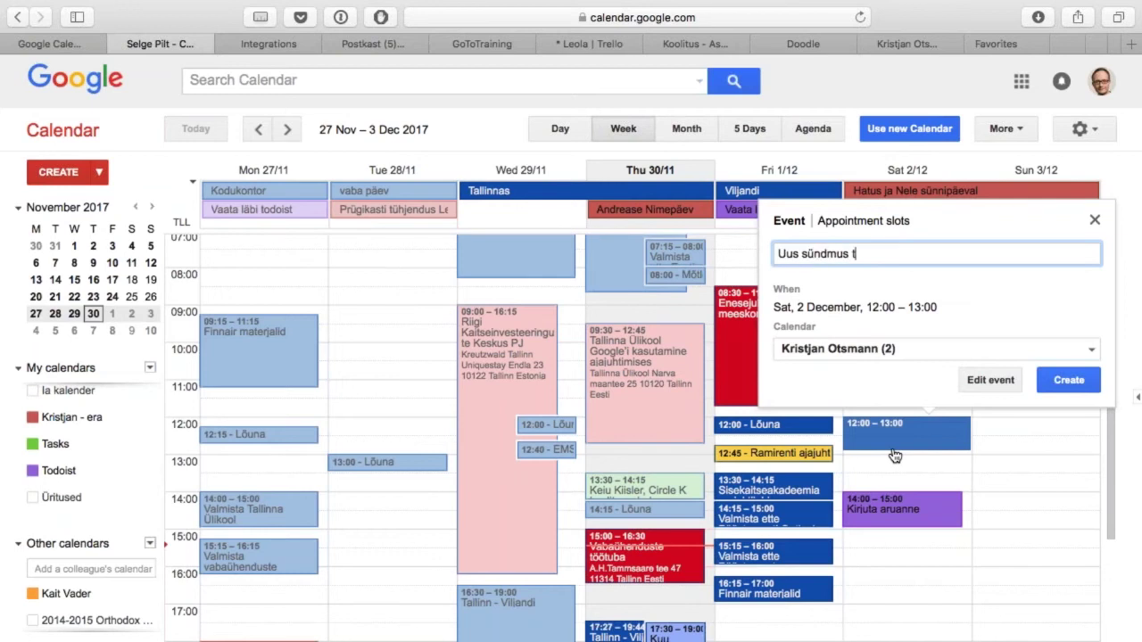
pyautogui.write('odoisti')
pyautogui.click(888, 350)
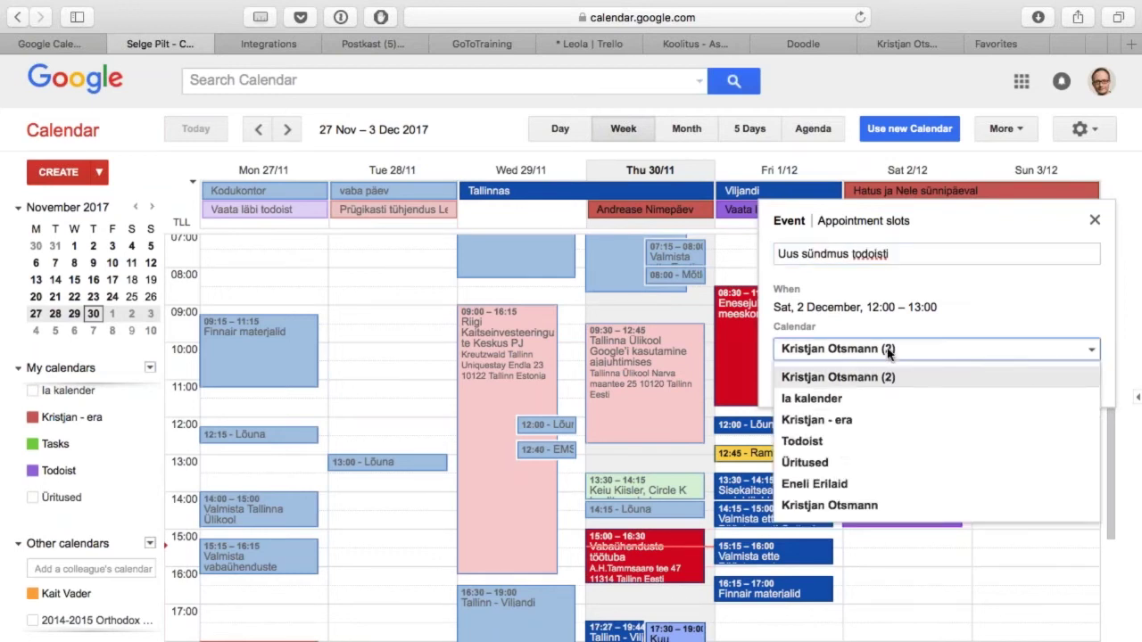
pyautogui.click(842, 442)
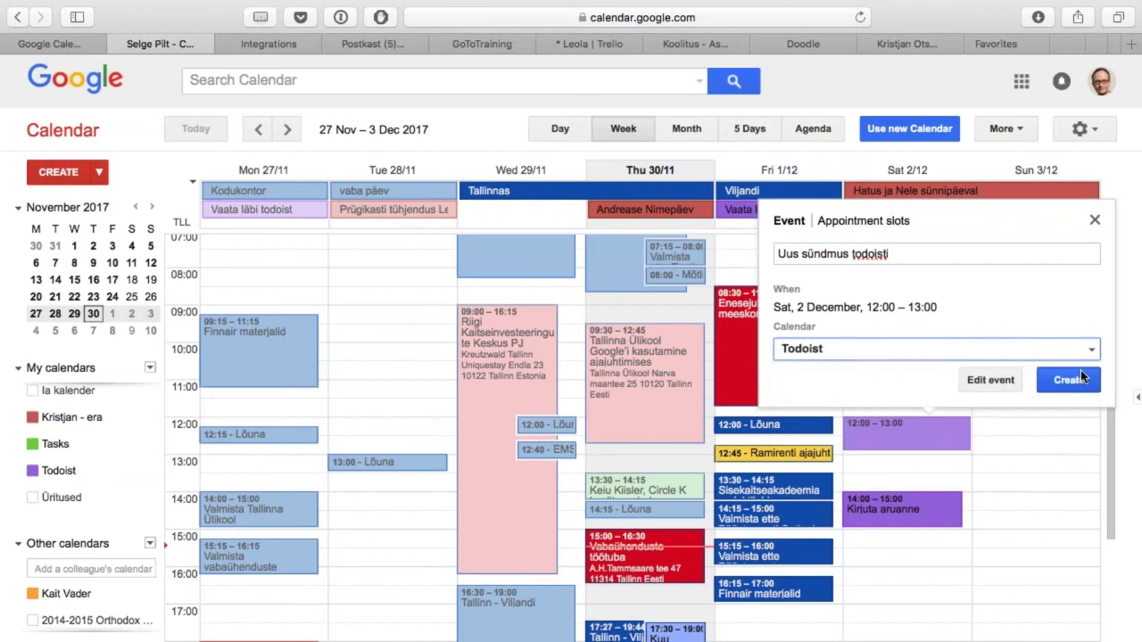
pyautogui.click(1077, 378)
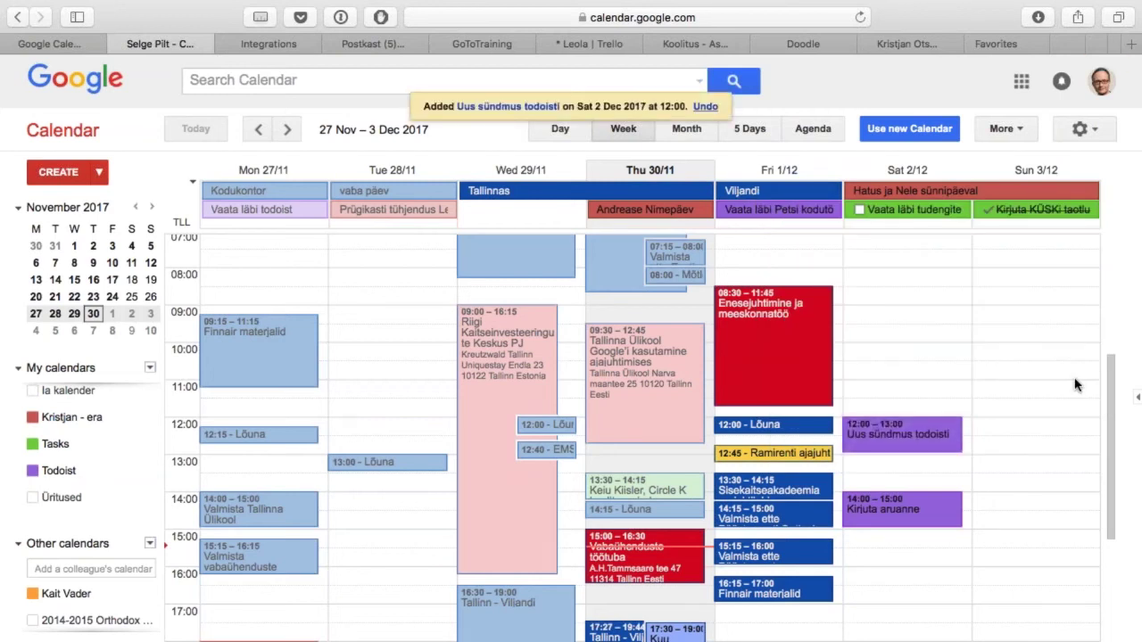
pyautogui.hotkey('ctrl', 'Tab')
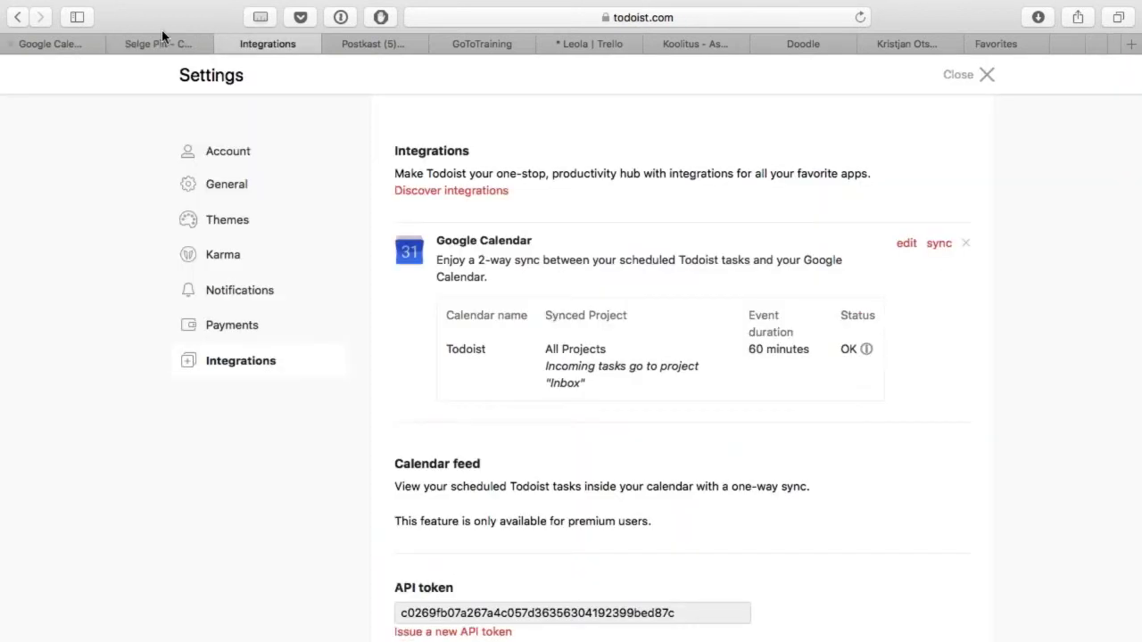
# Step: Close Todoist settings, view 'Uus sündmus todoisti' in the Inbox, and switch to Gmail in Chrome
pyautogui.click(970, 79)
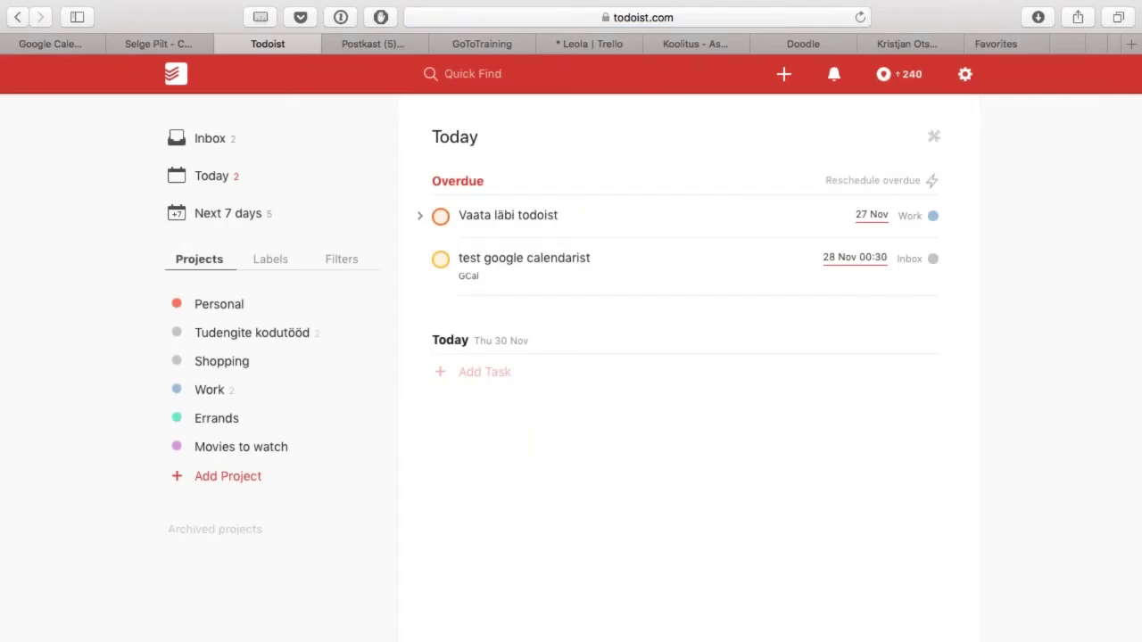
pyautogui.click(227, 141)
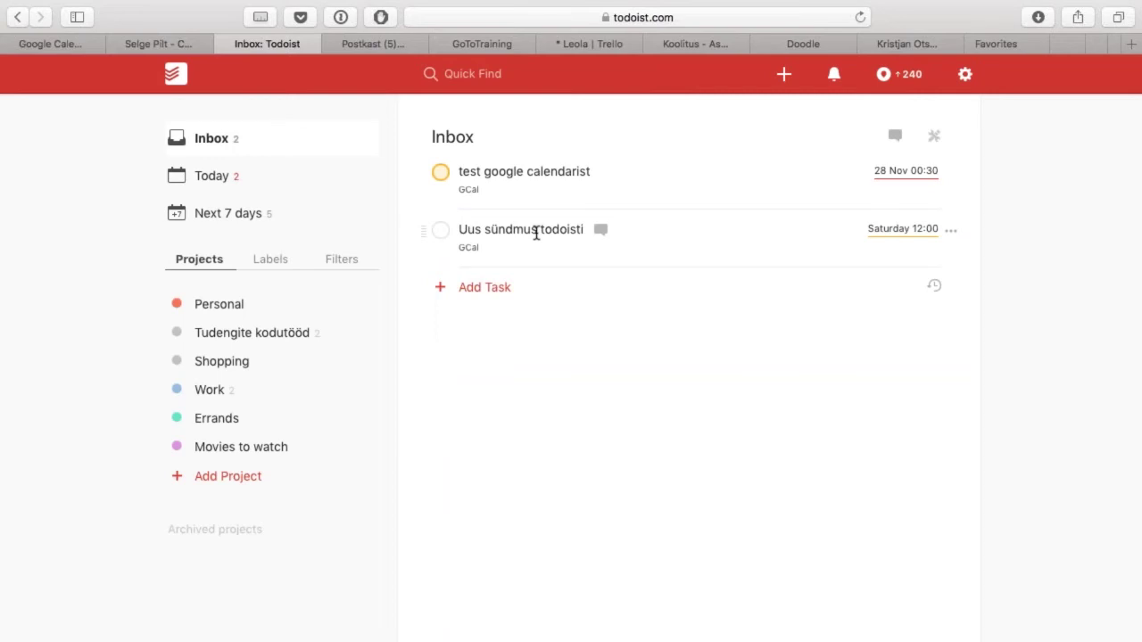
pyautogui.press('super+Tab')
pyautogui.press('super+shift+Tab')
pyautogui.press('super+shift+Tab')
pyautogui.press('super+shift+Tab')
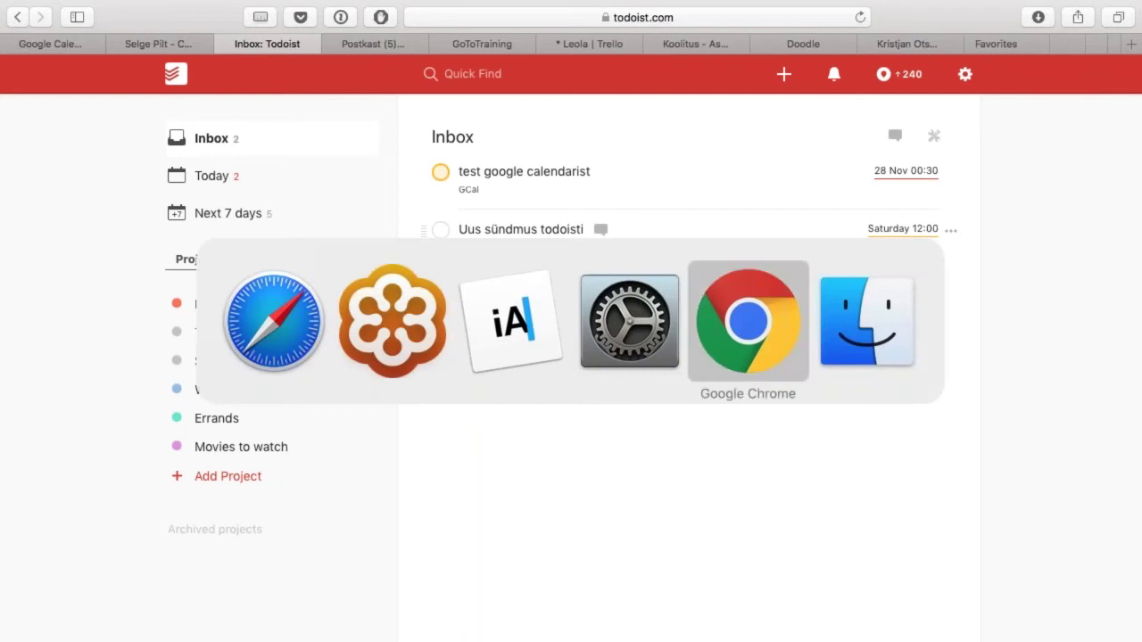
pyautogui.press('super+shift+Tab')
pyautogui.press('super+shift+Tab')
pyautogui.press('super+shift+Tab')
pyautogui.press('super+shift+Tab')
pyautogui.press('super+Tab')
pyautogui.press('super+Tab')
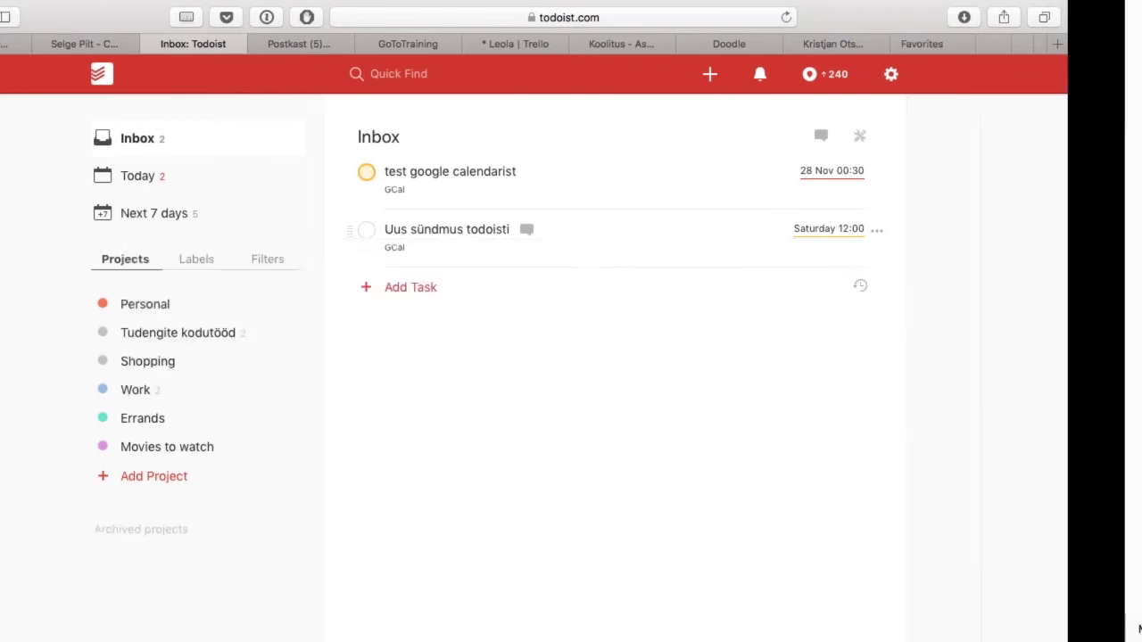
pyautogui.hotkey('ctrl', 'Right')
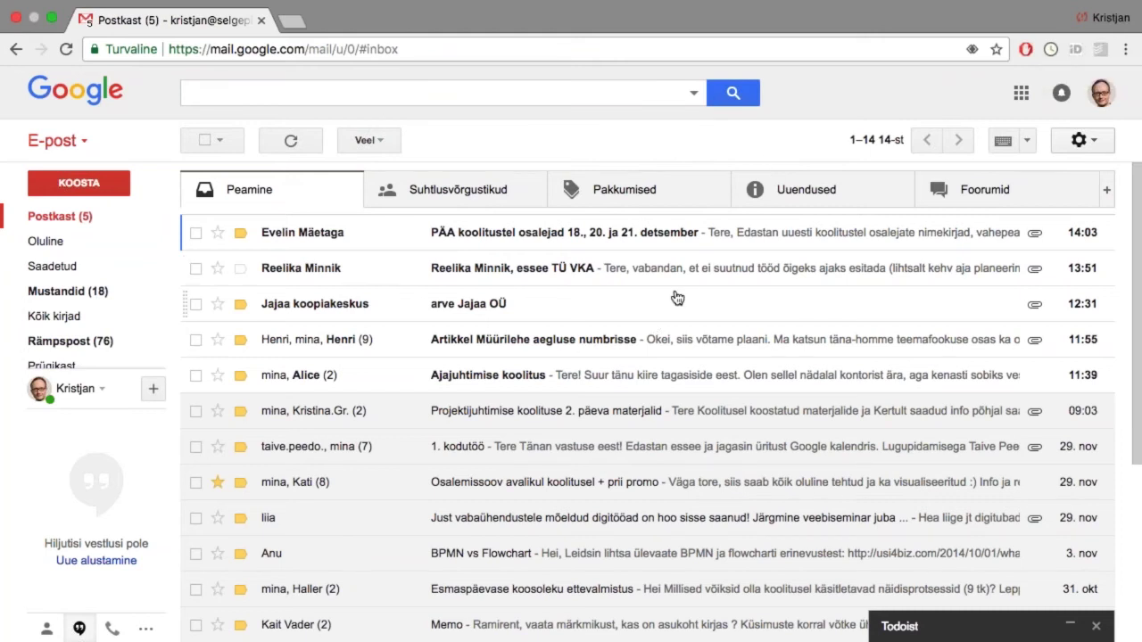
# Step: Open the student's essay email and try Add to Todoist, then Veel > Lisa ülesannetesse
pyautogui.click(721, 275)
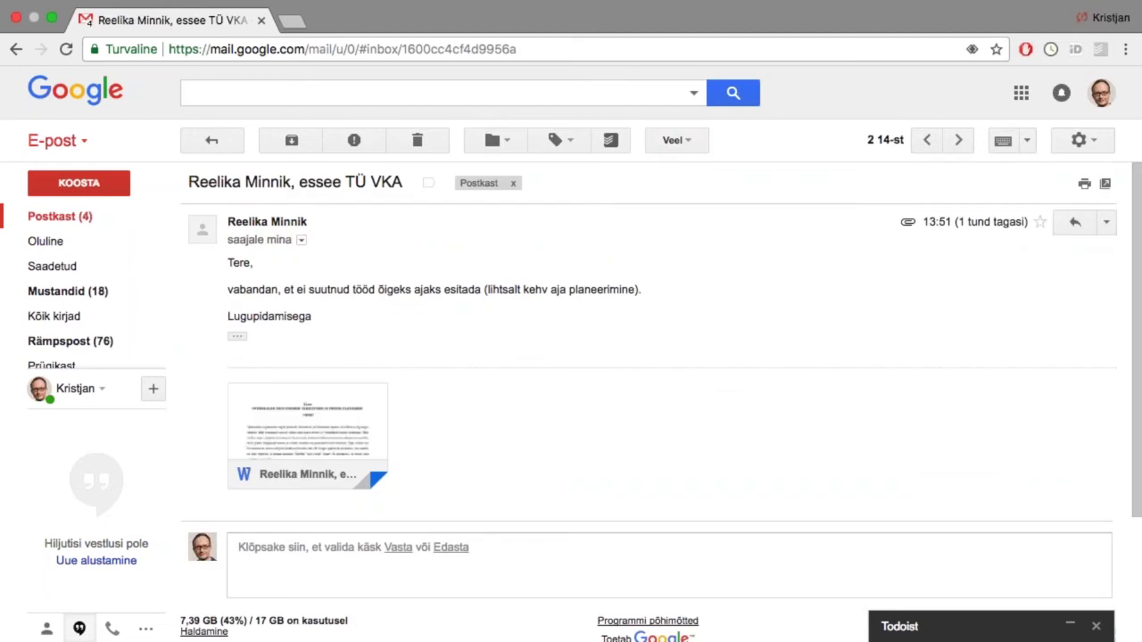
pyautogui.click(611, 141)
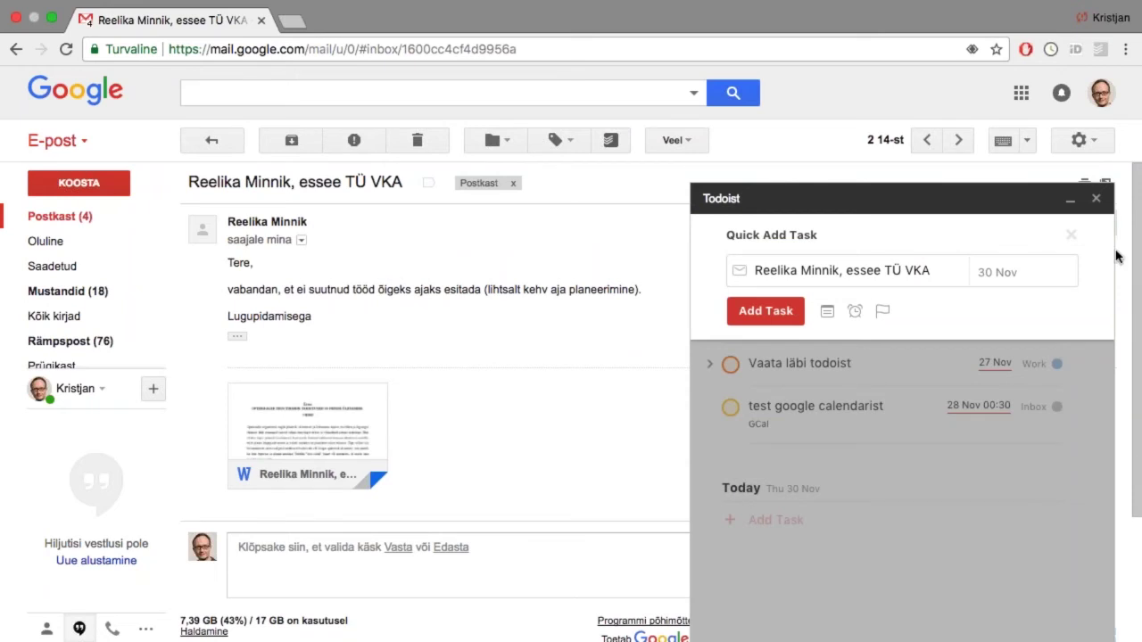
pyautogui.click(1096, 199)
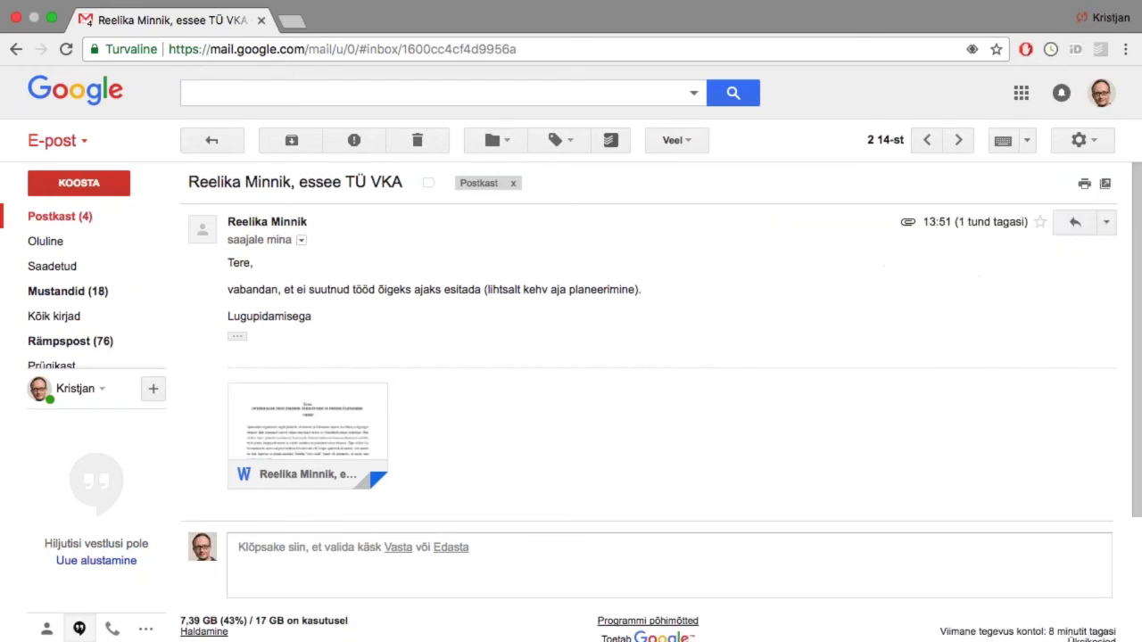
pyautogui.click(693, 148)
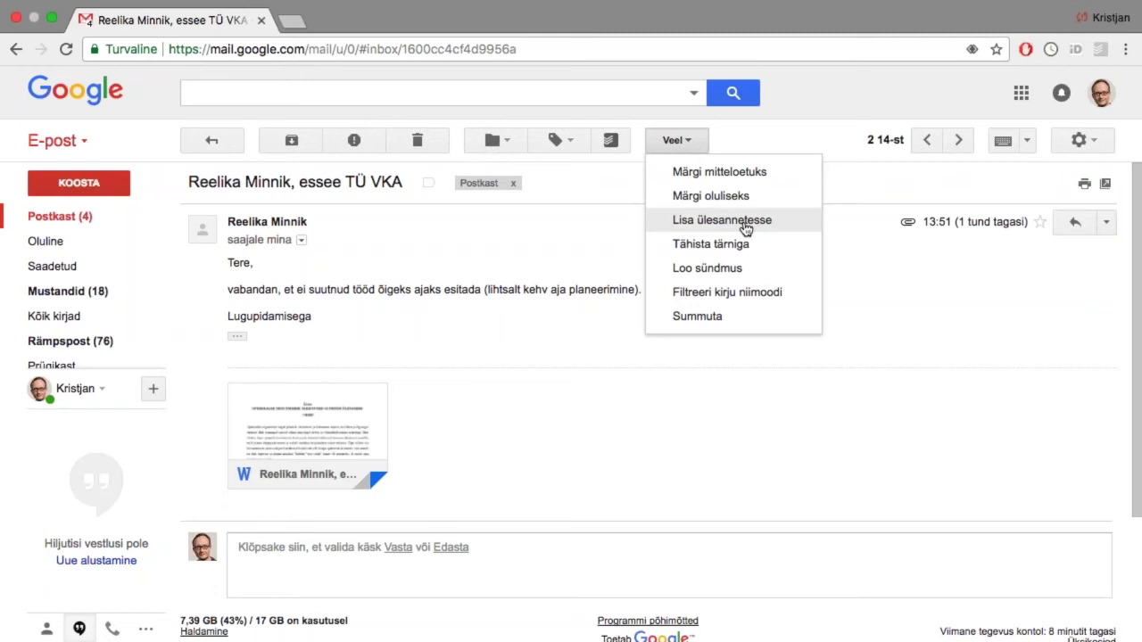
pyautogui.click(745, 225)
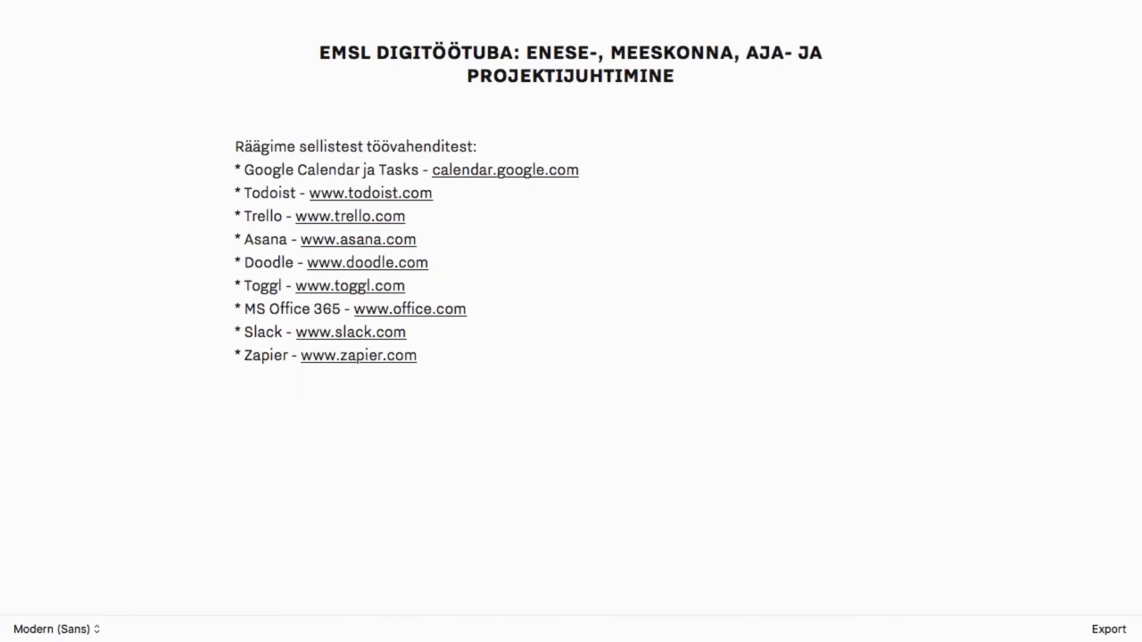
# Step: Switch from the iA Writer workshop notes to the Todoist Inbox in Safari
pyautogui.hotkey('ctrl', 'Left')
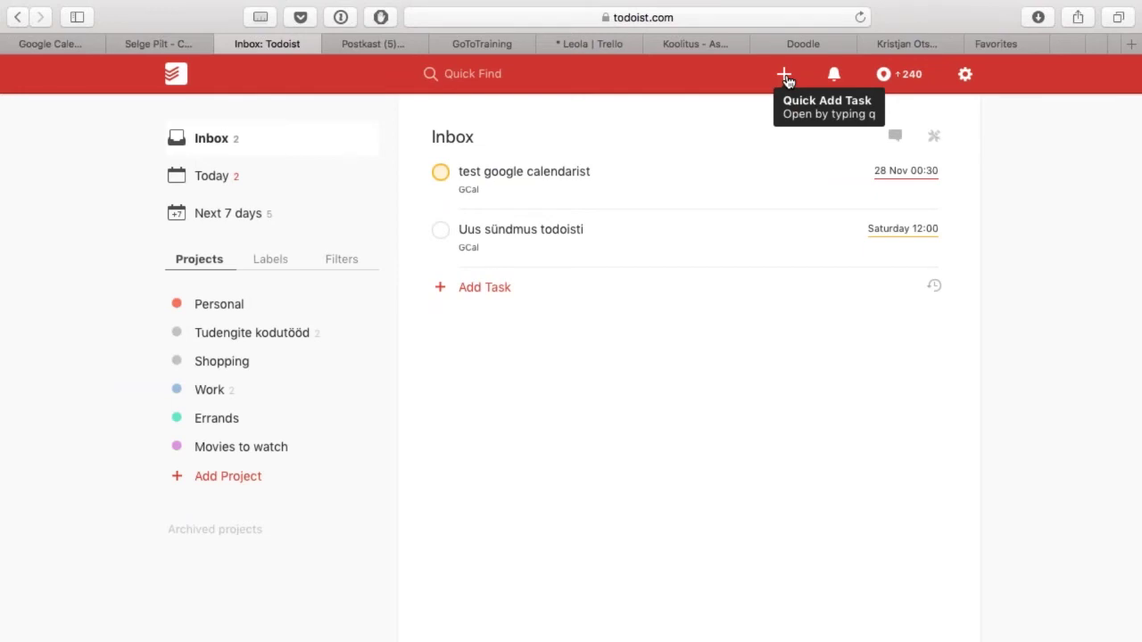
# Step: Open and dismiss Todoist's empty quick-add box, then go to the Google Calendar tab
pyautogui.click(785, 77)
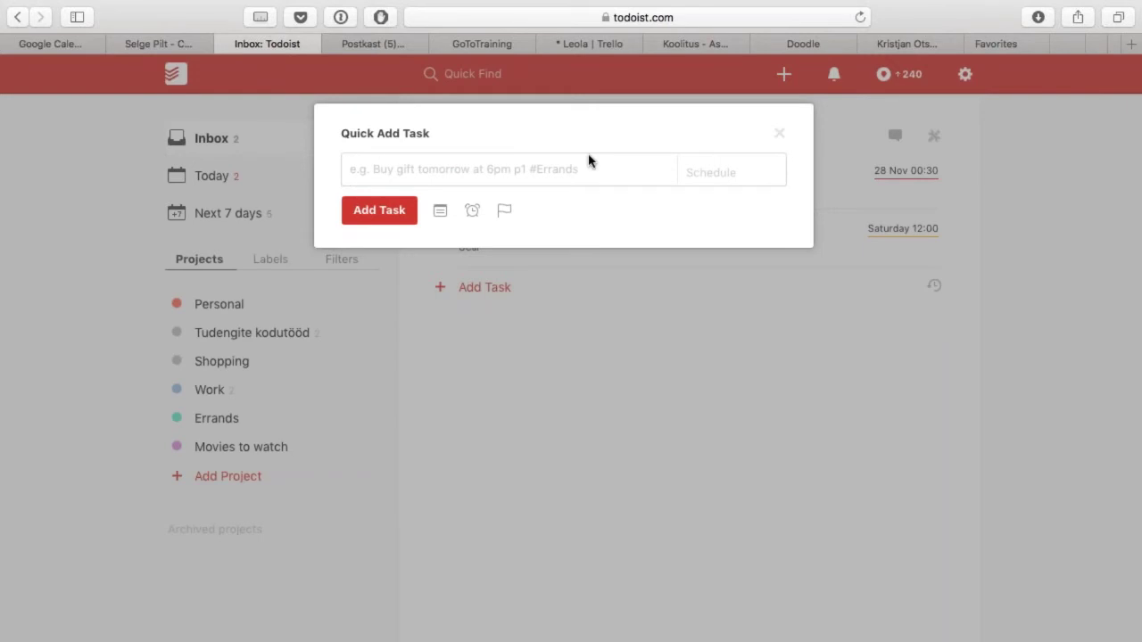
pyautogui.click(779, 133)
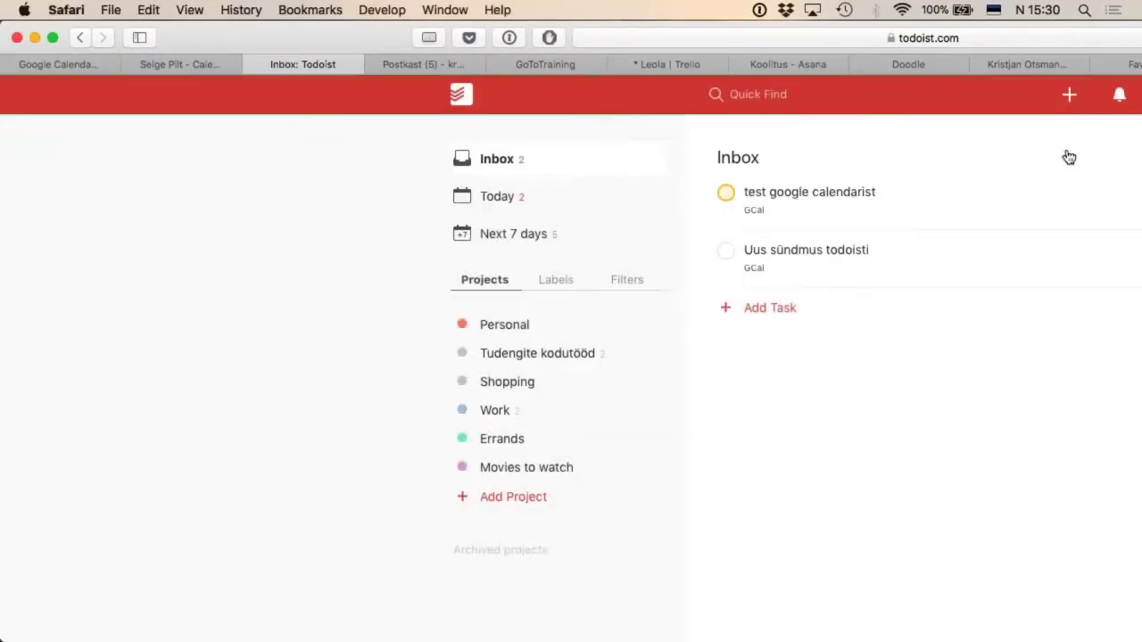
pyautogui.press('ctrl+super+f')
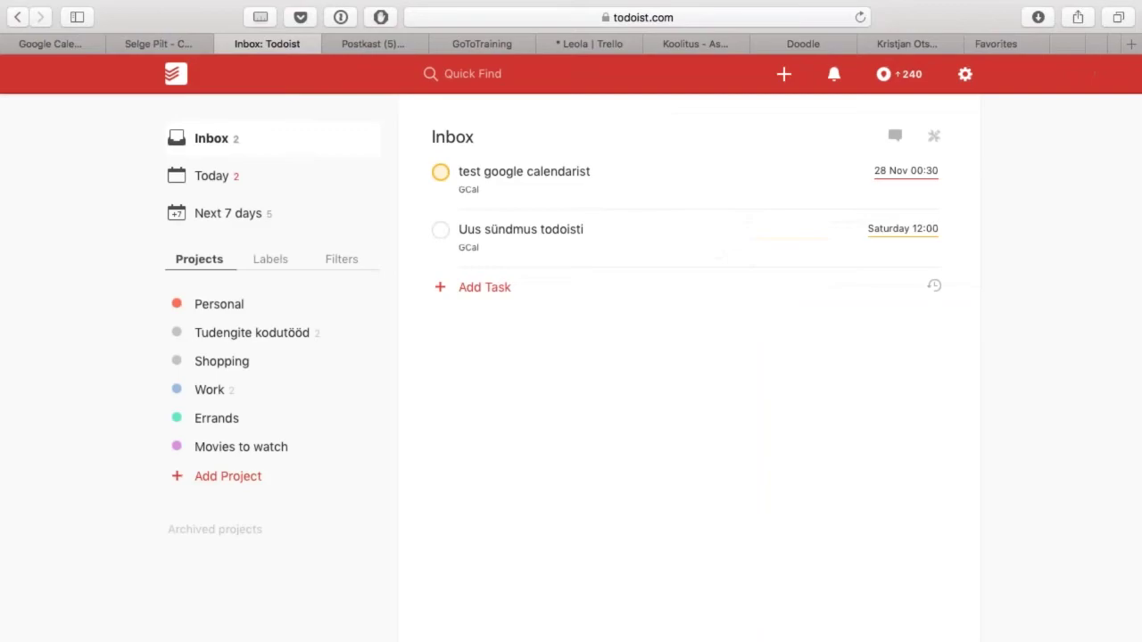
pyautogui.hotkey('ctrl', 'shift', 'Tab')
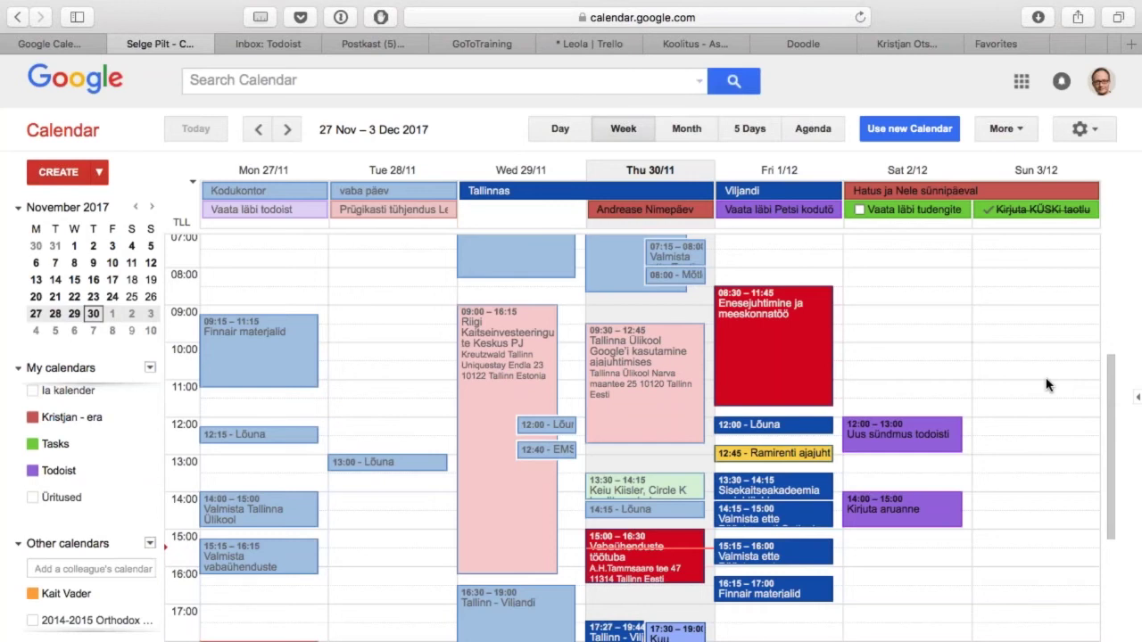
# Step: Compare the Todoist Inbox task with Calendar's Saturday 12:00 'Uus sündmus todoisti' event
pyautogui.hotkey('ctrl', 'Tab')
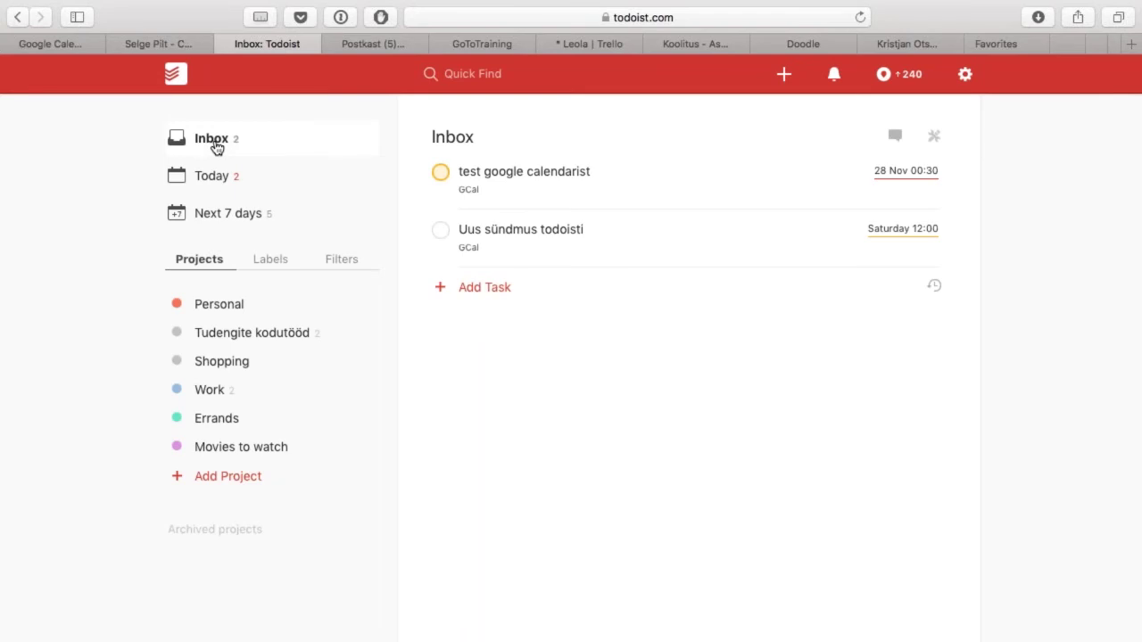
pyautogui.hotkey('ctrl', 'shift', 'Tab')
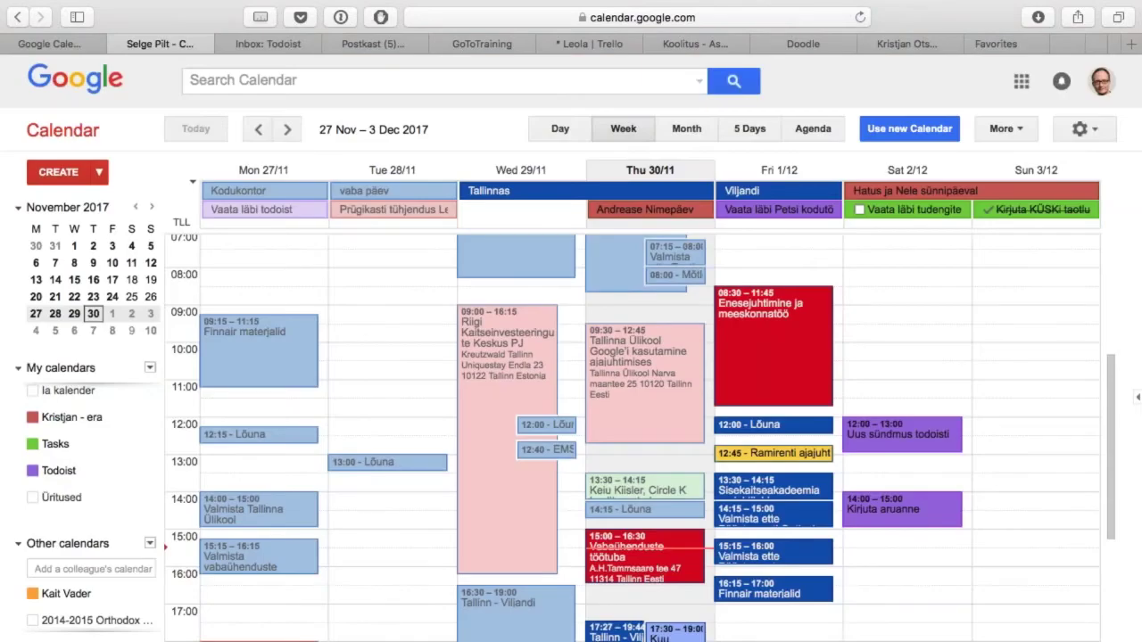
pyautogui.hotkey('ctrl', 'Tab')
pyautogui.hotkey('ctrl', 'Tab')
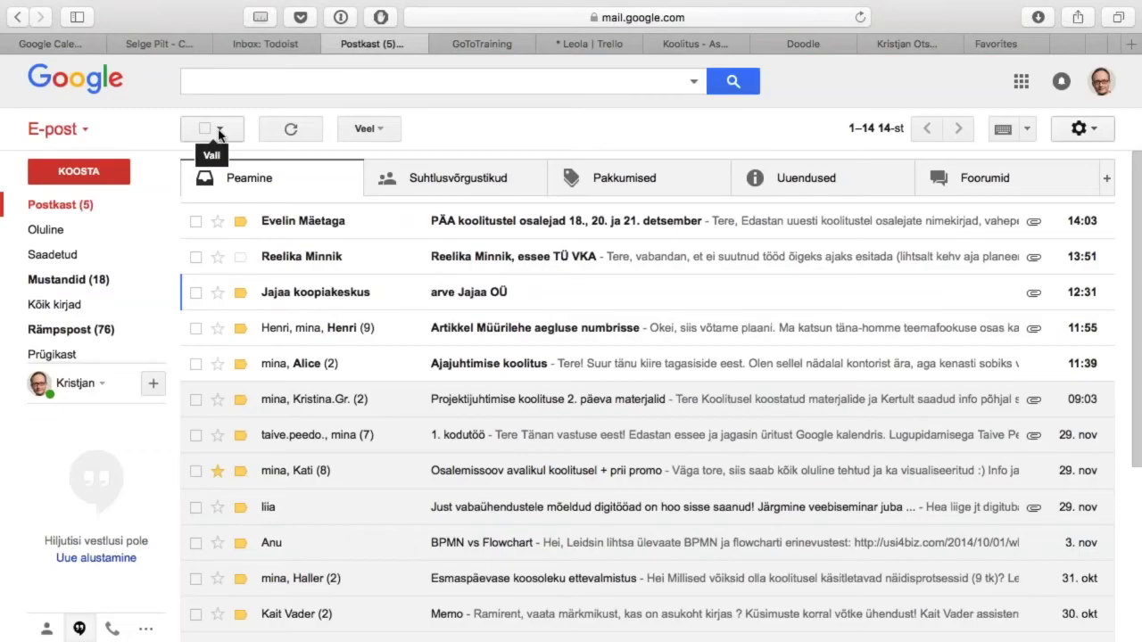
# Step: Add the 'arve Jajaa OÜ' email to tasks and switch the task list to Oluline
pyautogui.click(576, 298)
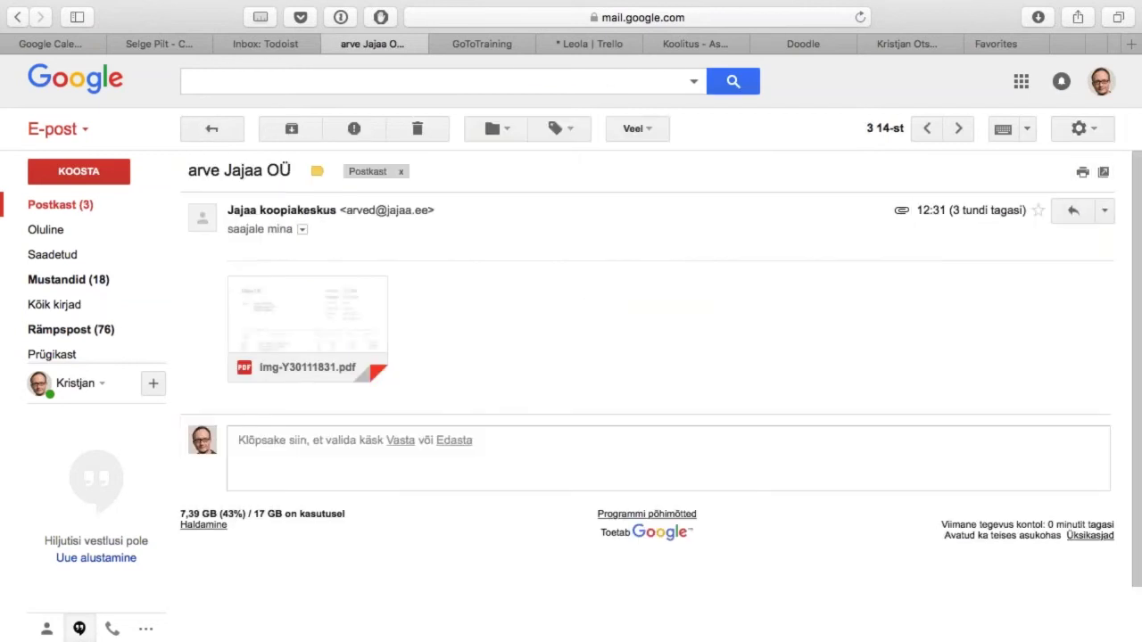
pyautogui.click(651, 130)
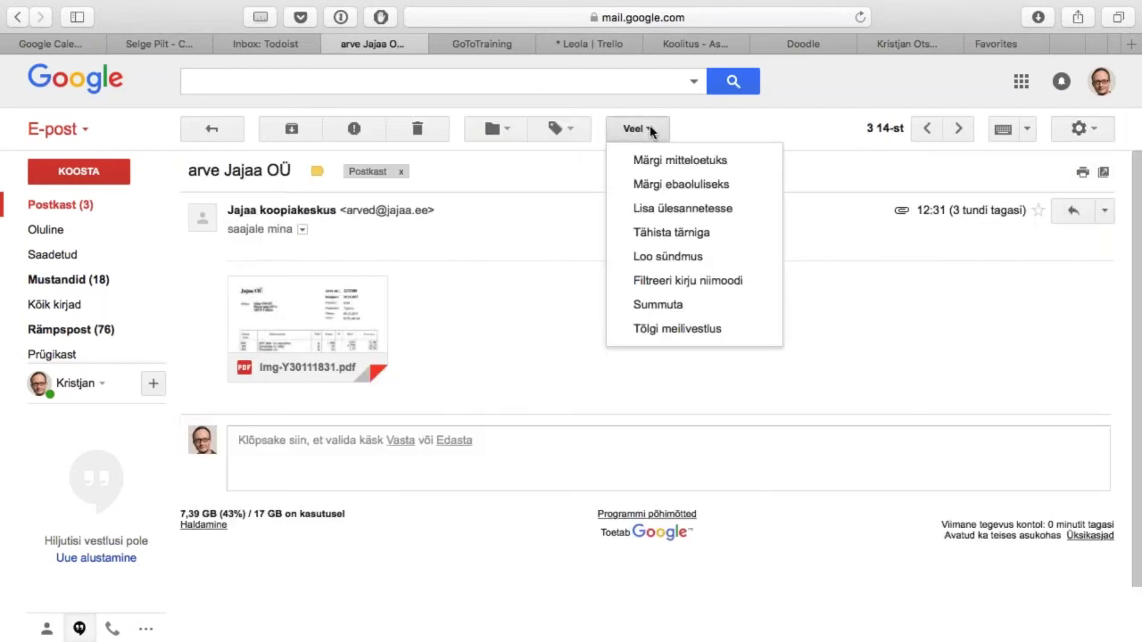
pyautogui.click(714, 208)
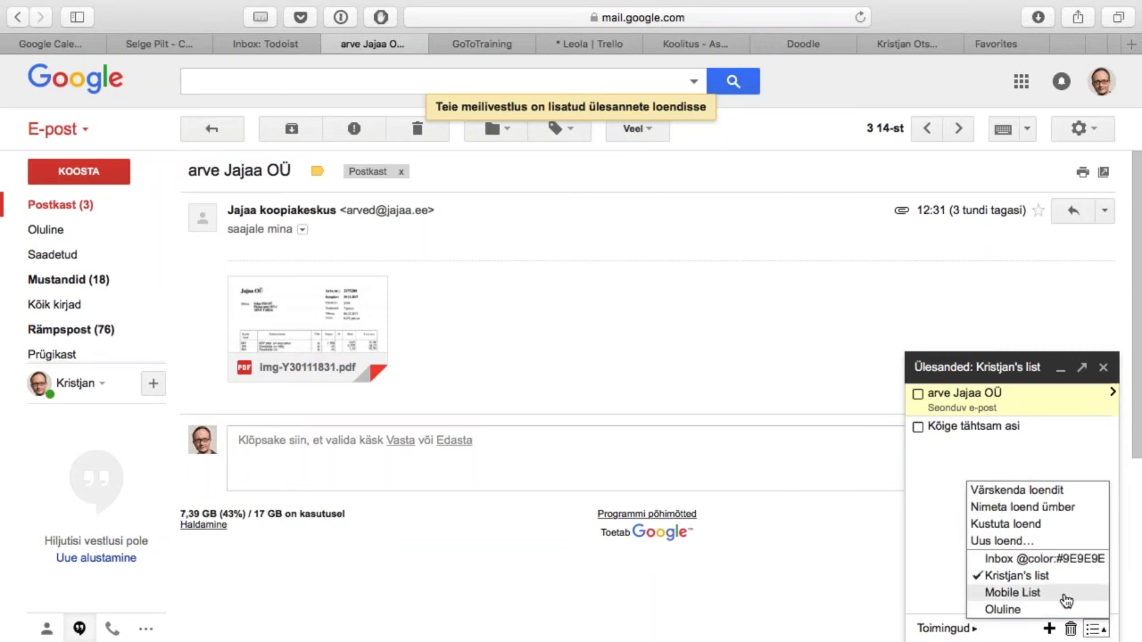
pyautogui.click(1032, 612)
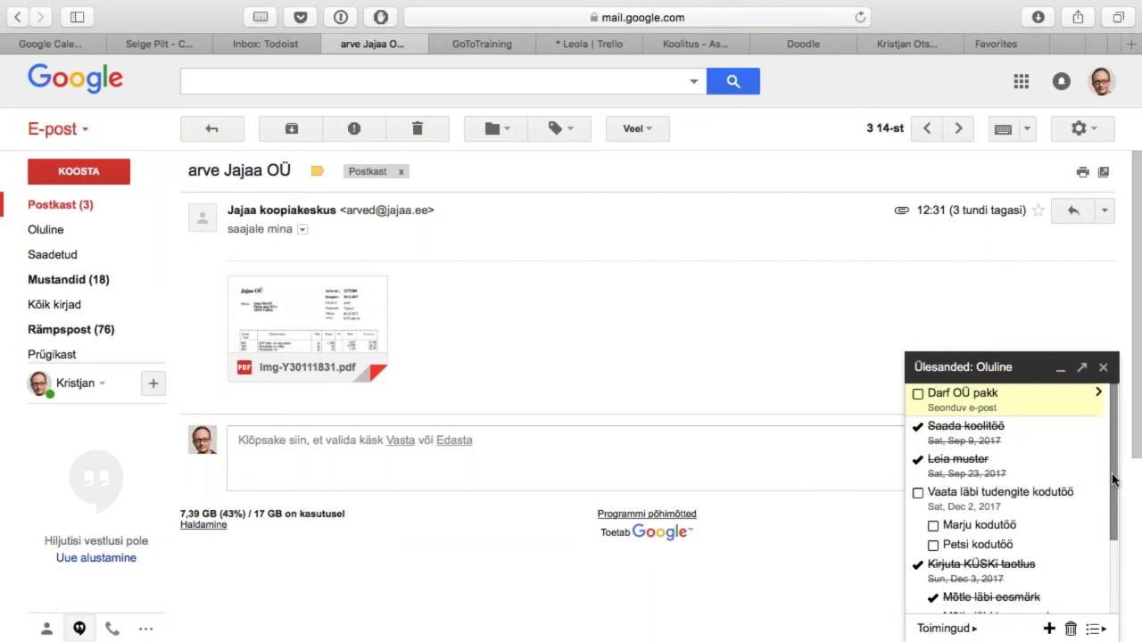
pyautogui.scroll(-3, 1113, 480)
pyautogui.scroll(3, 1113, 480)
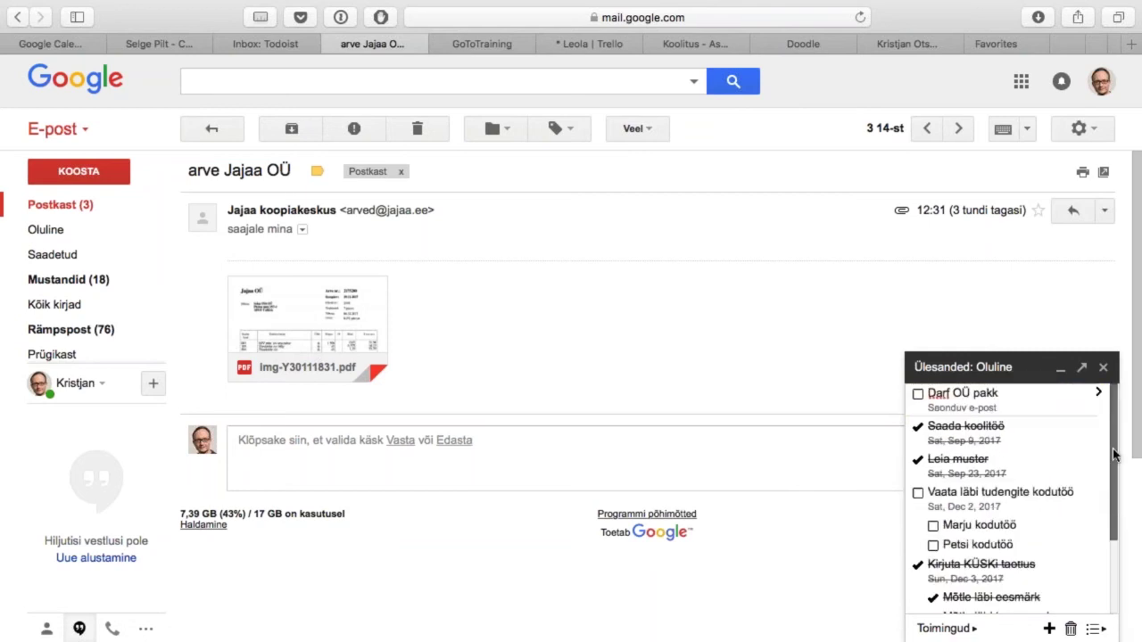
pyautogui.click(1049, 629)
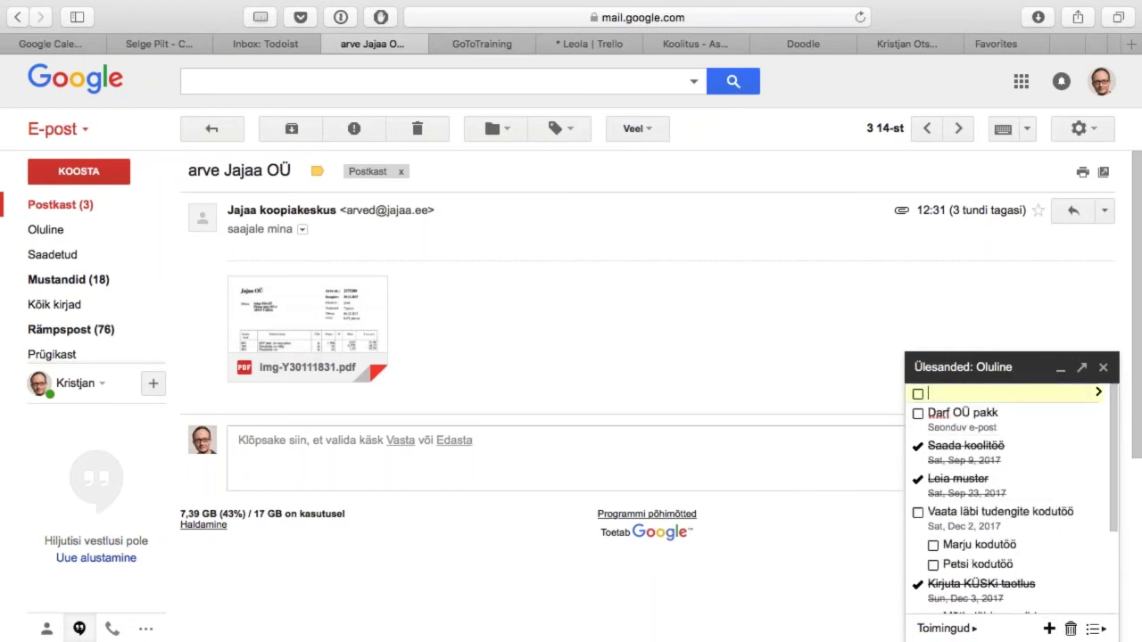
# Step: Add the invoice email to the Oluline list again, confirm it, and return to Google Calendar
pyautogui.click(1103, 368)
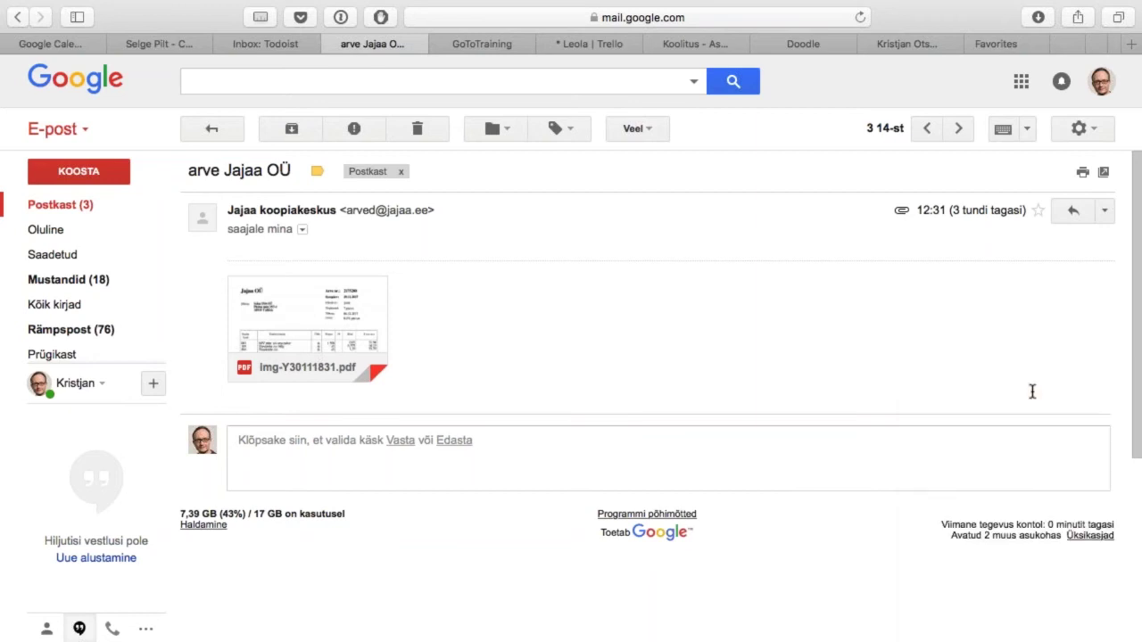
pyautogui.click(639, 131)
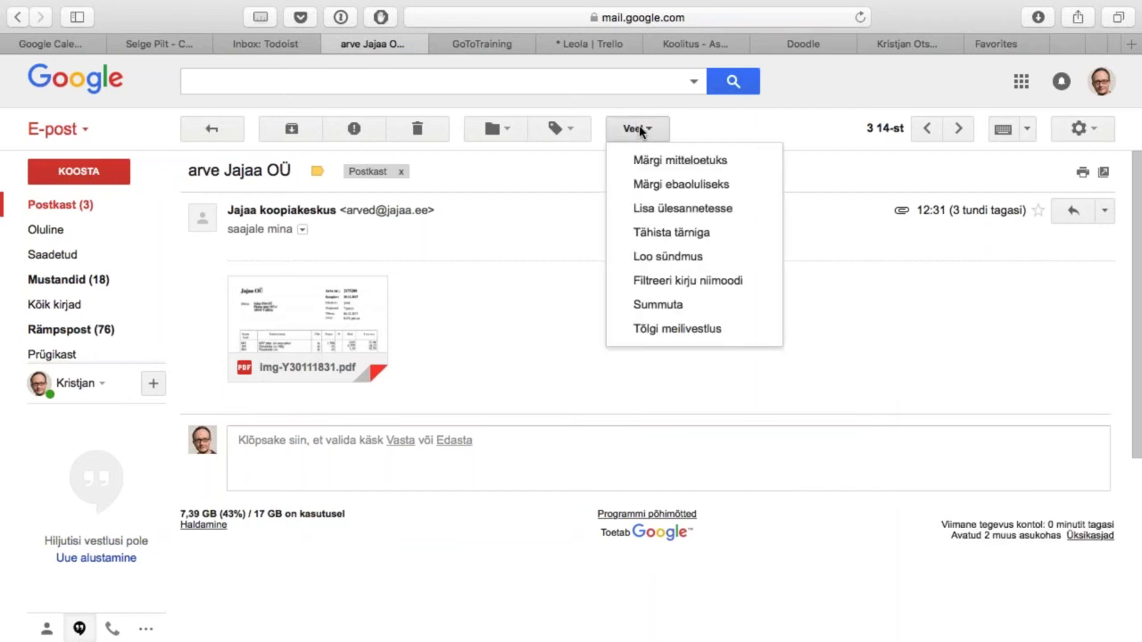
pyautogui.click(711, 208)
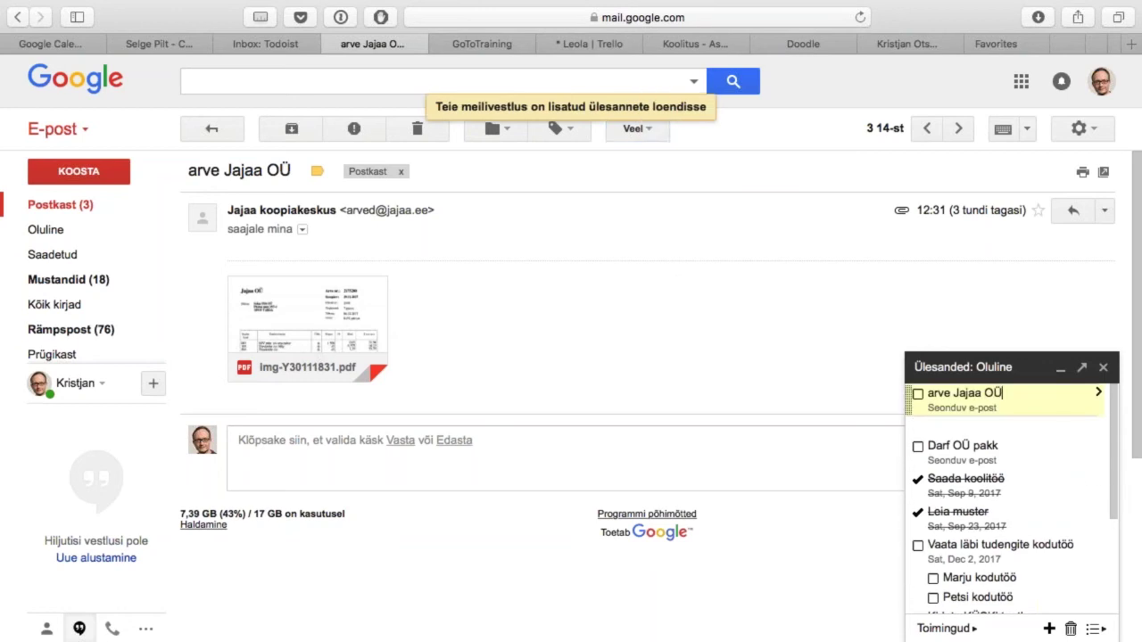
pyautogui.press('Return')
pyautogui.click(994, 367)
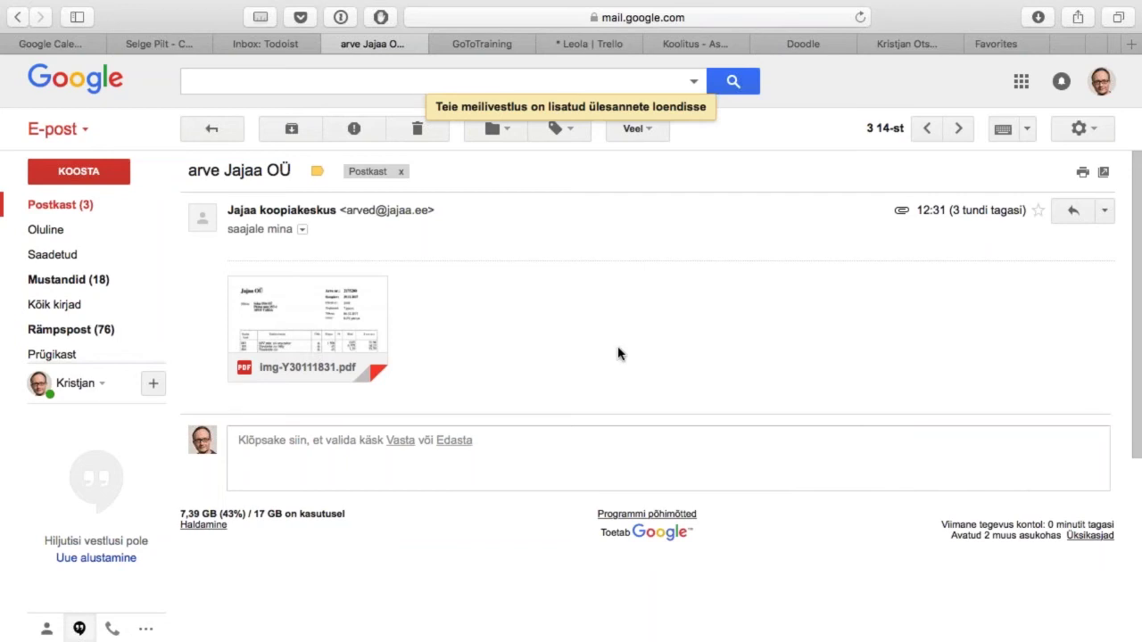
pyautogui.hotkey('ctrl', 'shift', 'Tab')
pyautogui.hotkey('ctrl', 'shift', 'Tab')
pyautogui.hotkey('ctrl', 'shift', 'Tab')
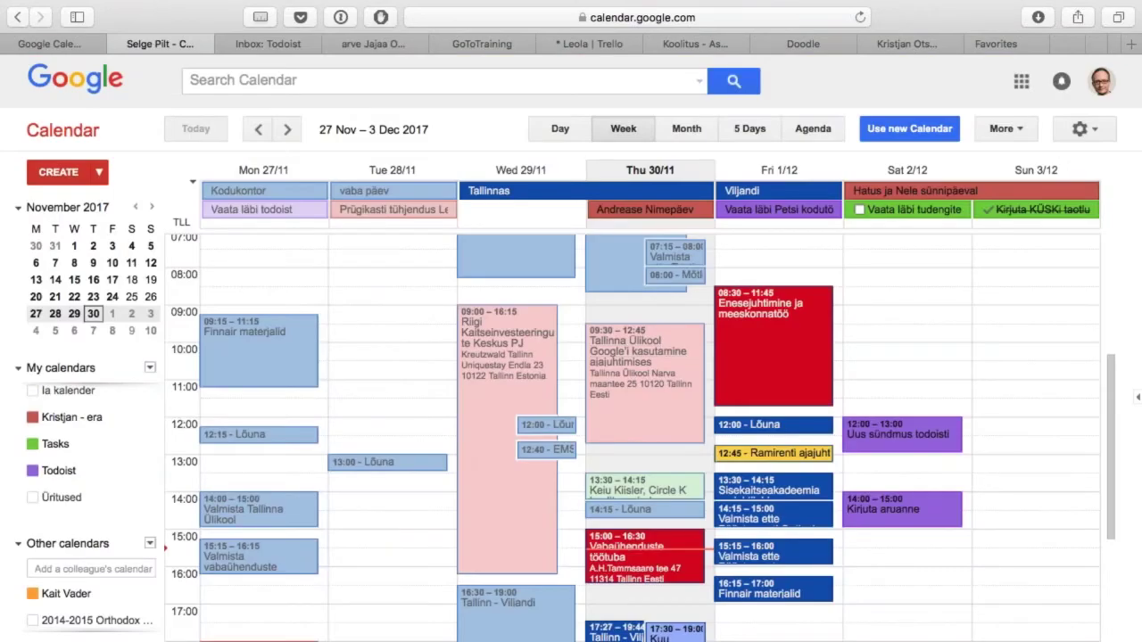
# Step: Show the Tasks panel beside the week and delete the stray empty task below 'arve Jajaa OÜ'
pyautogui.click(57, 446)
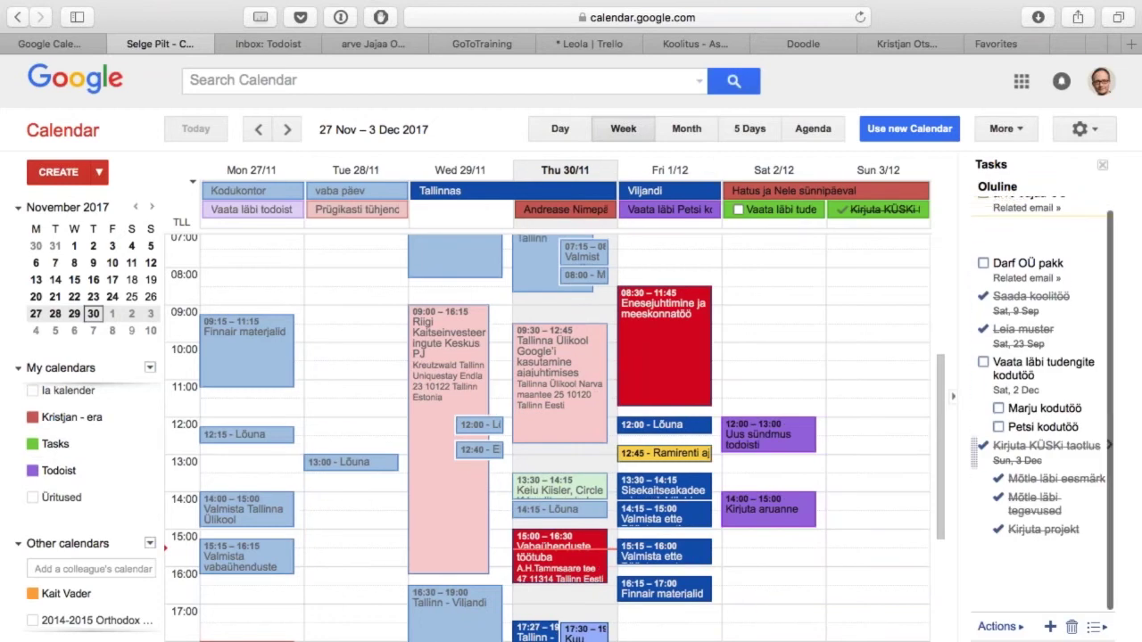
pyautogui.click(1044, 237)
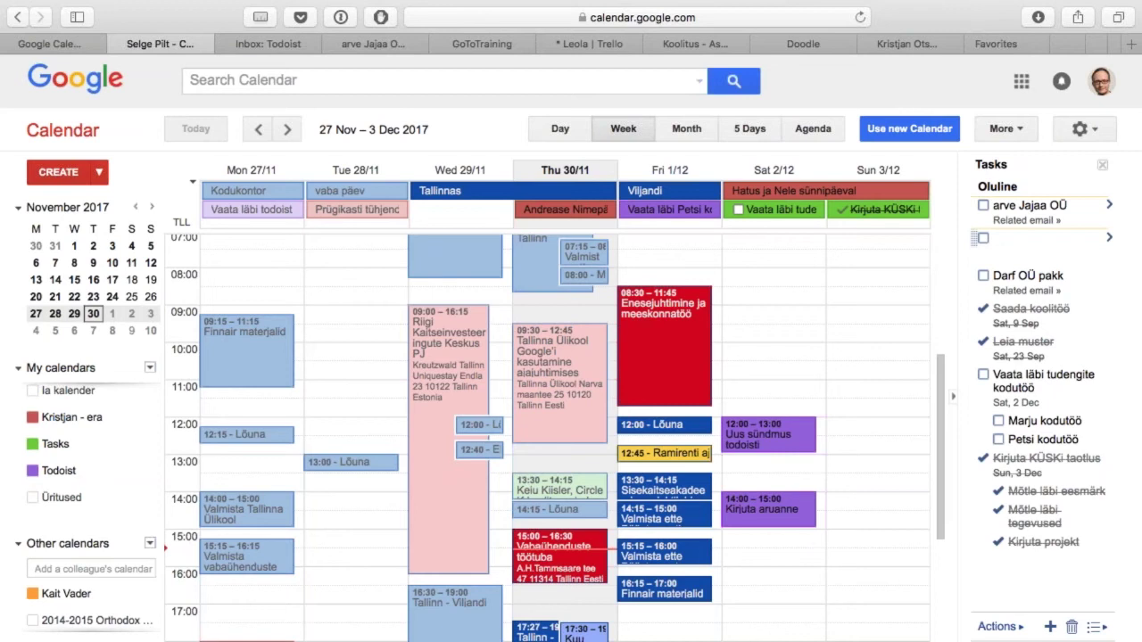
pyautogui.press('BackSpace')
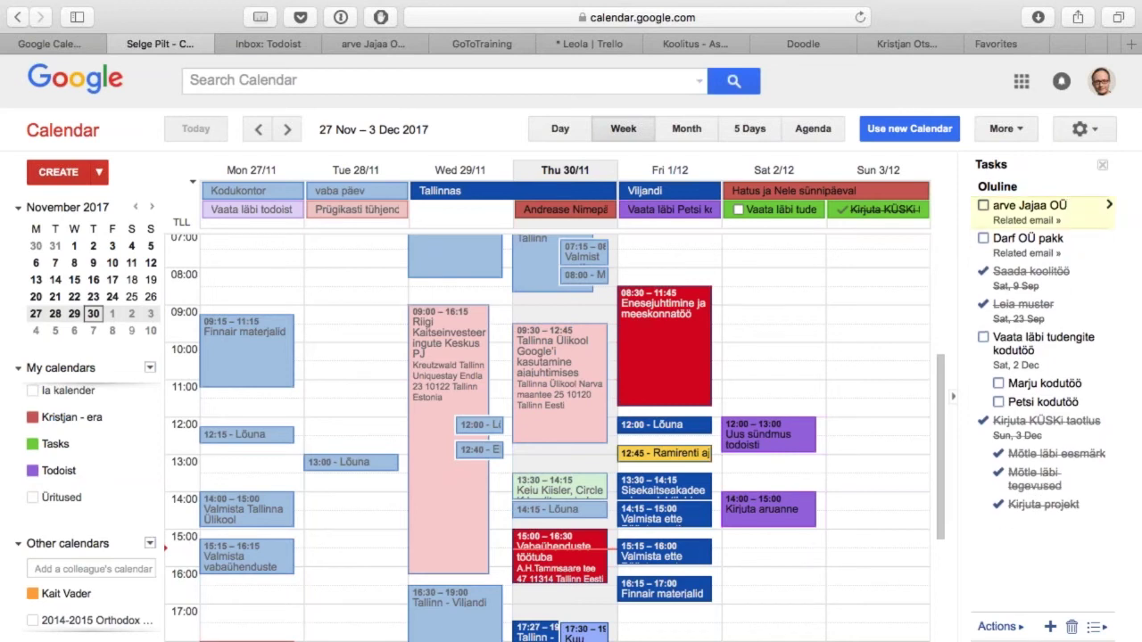
pyautogui.click(1046, 205)
pyautogui.hotkey('ctrl', 'Tab')
pyautogui.hotkey('ctrl', 'Tab')
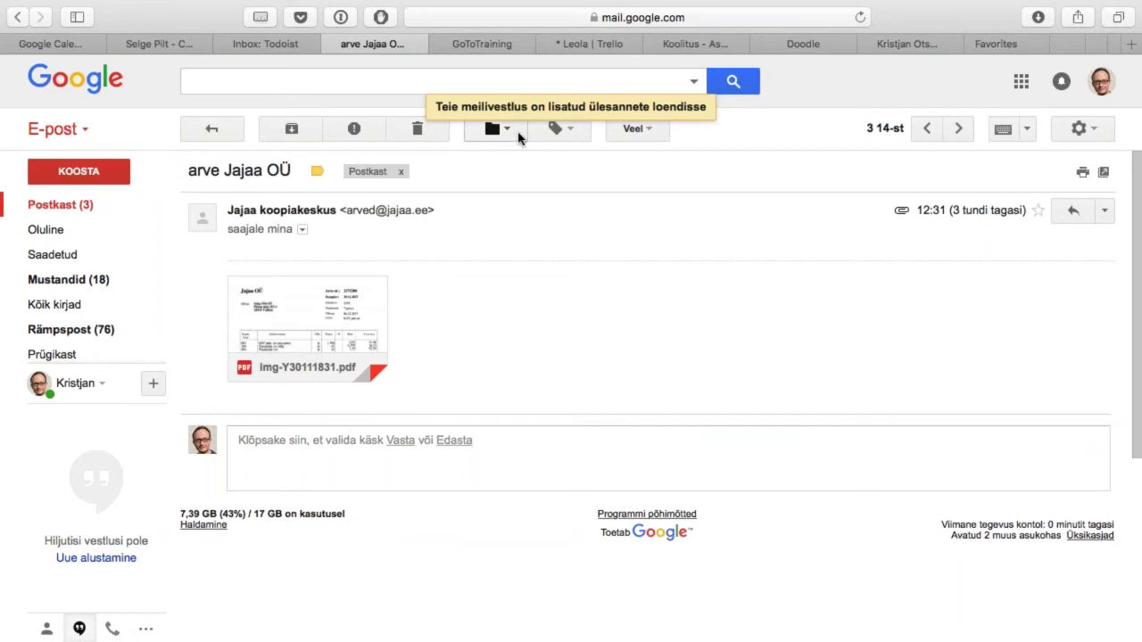
# Step: Read the 'PÄA koolitustel osalejad' email, return to the inbox, and start a mail search
pyautogui.press('u')
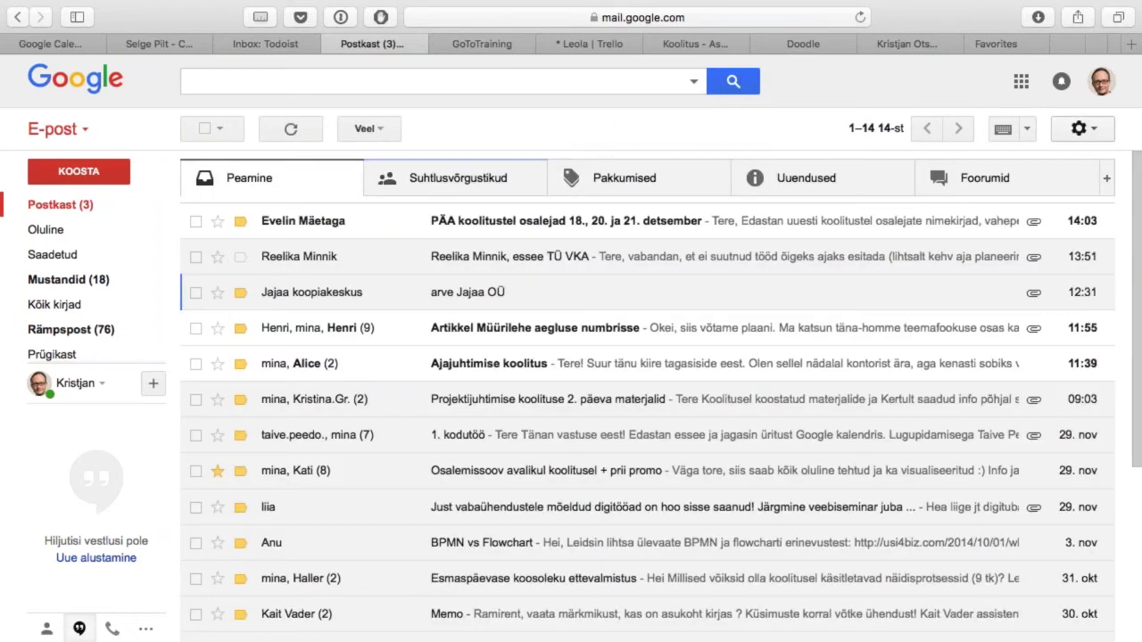
pyautogui.click(416, 225)
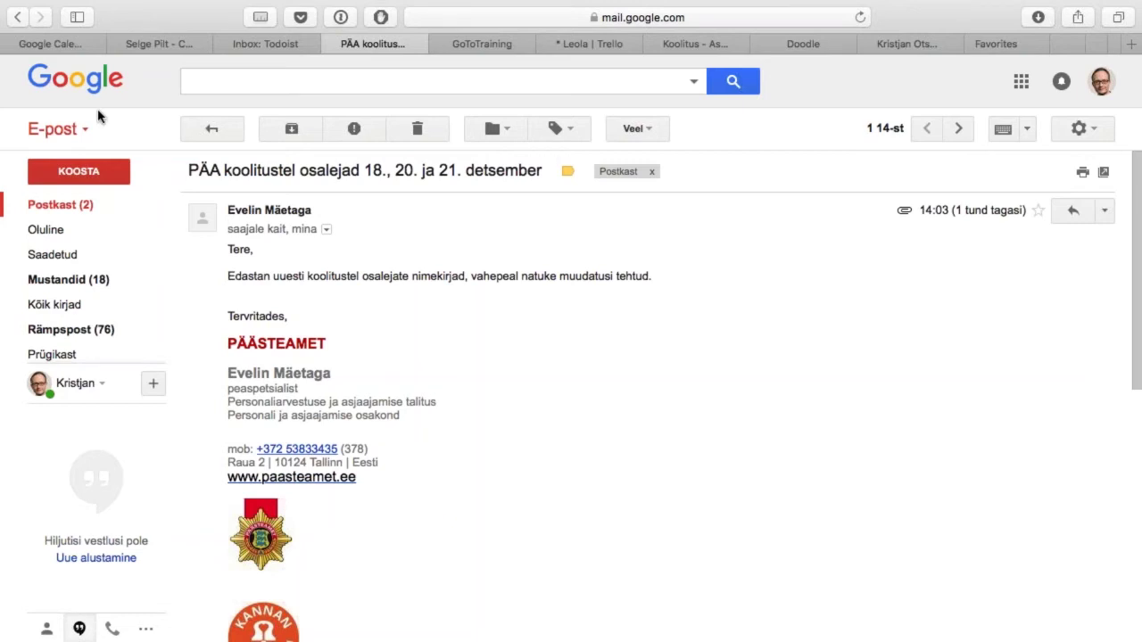
pyautogui.click(212, 129)
pyautogui.click(357, 79)
# Step: Search from:jajaa and begin a filter applying the Arve label, then cancel it
pyautogui.write('from:')
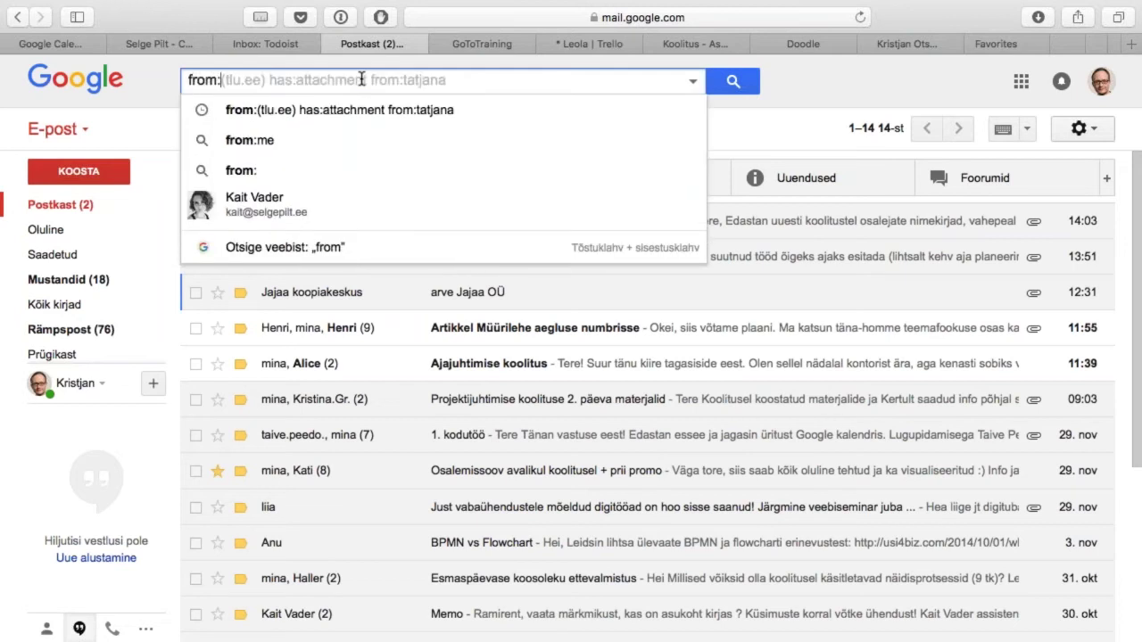
pyautogui.write('jajaa')
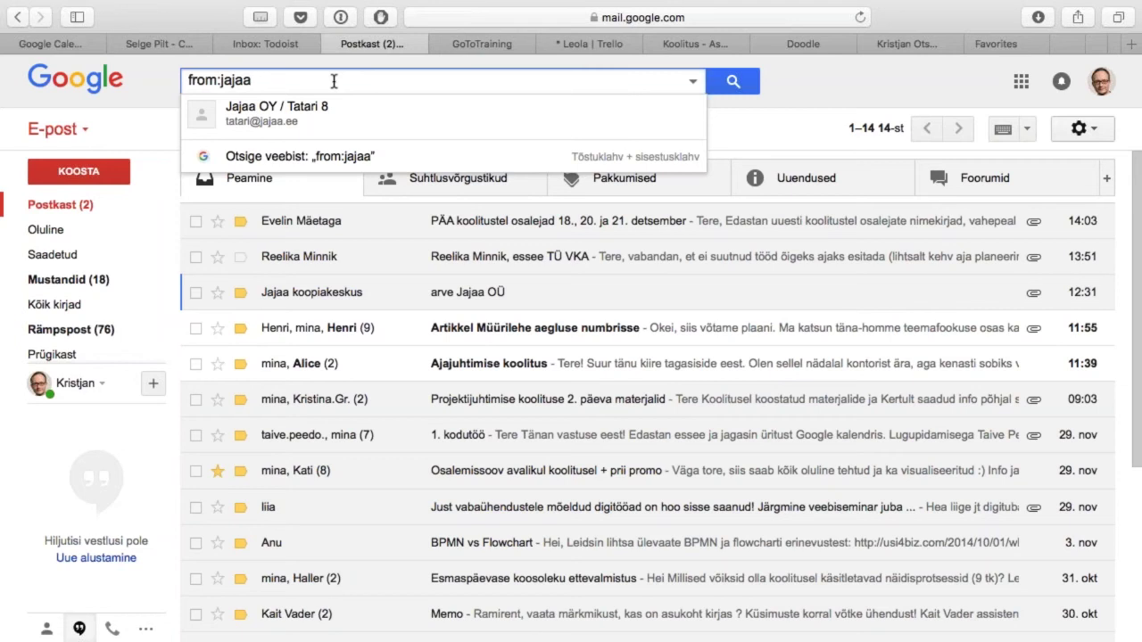
pyautogui.click(694, 83)
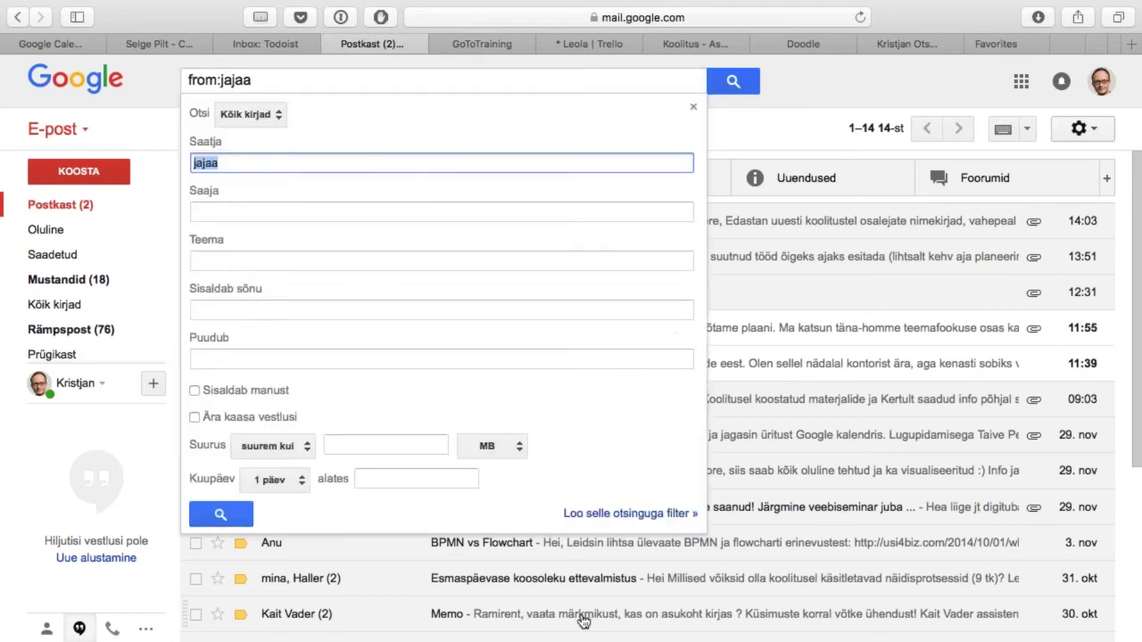
pyautogui.click(630, 513)
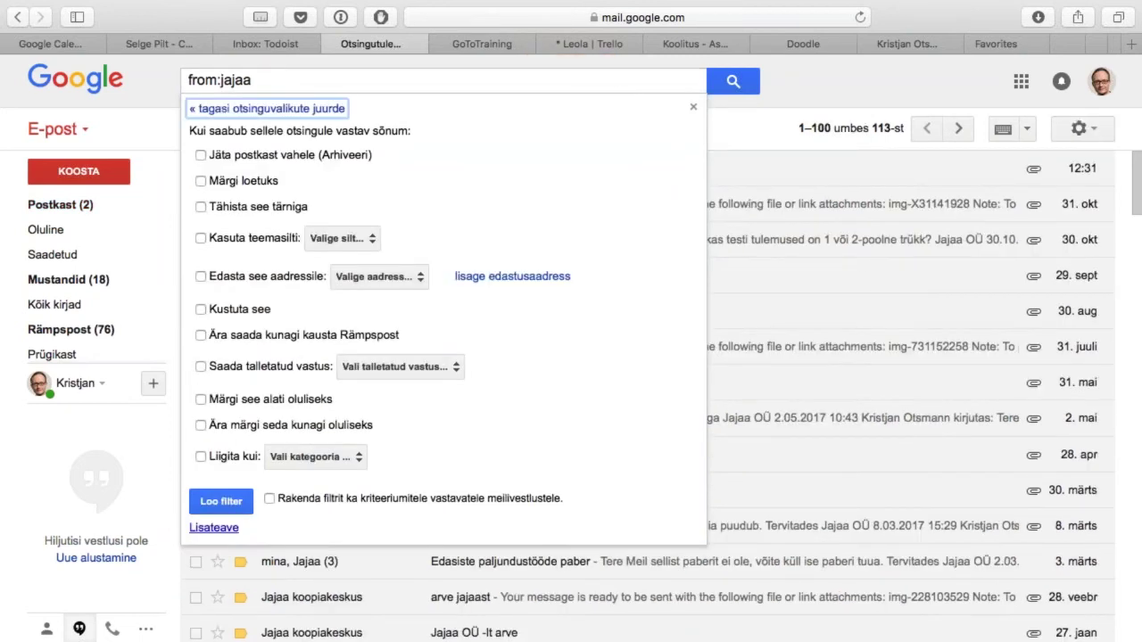
pyautogui.click(201, 239)
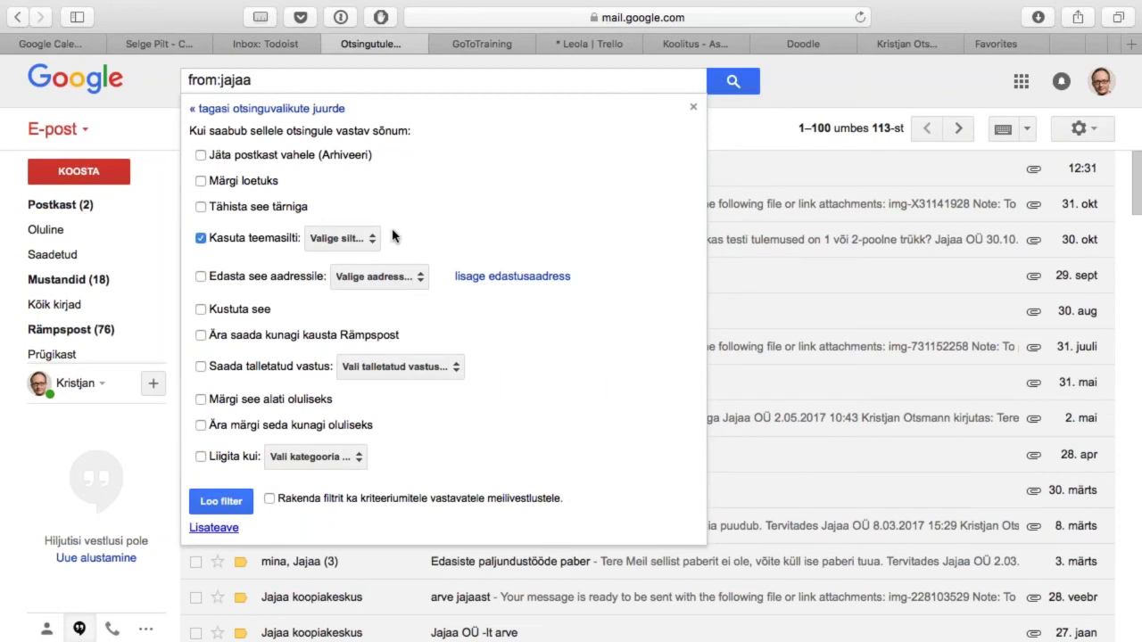
pyautogui.click(374, 240)
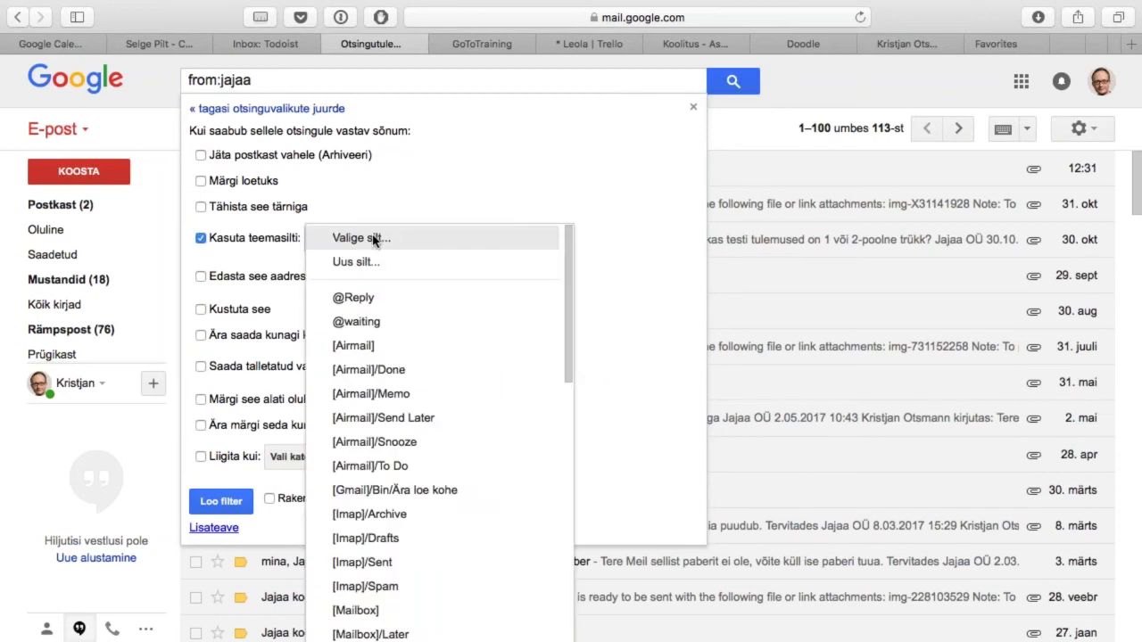
pyautogui.click(459, 250)
pyautogui.write('arve')
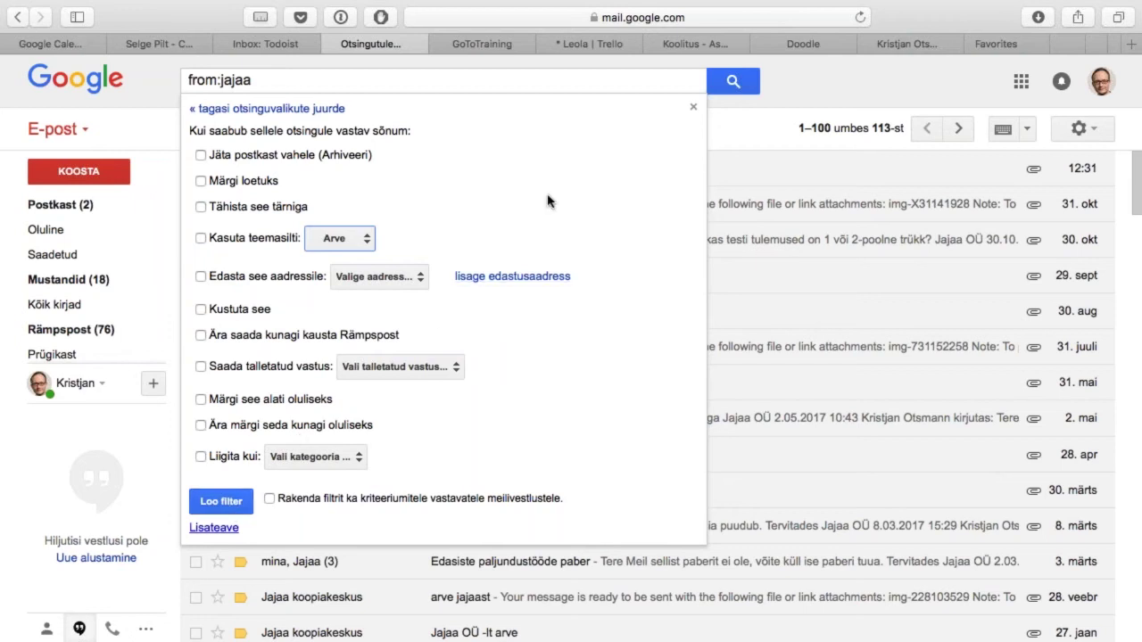
pyautogui.press('Escape')
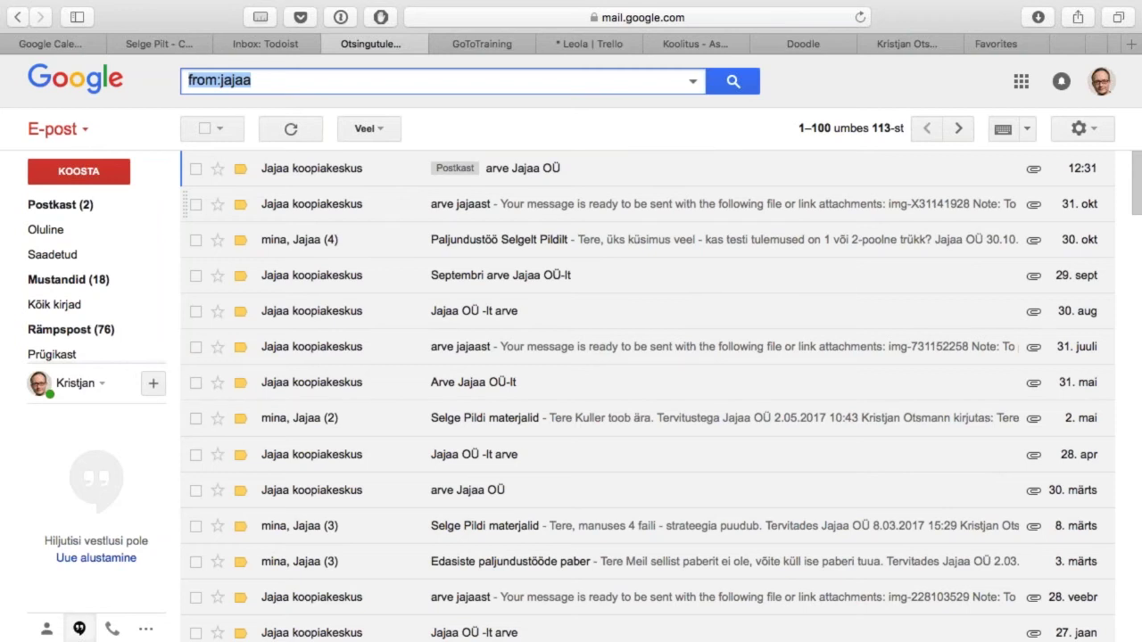
# Step: Search Gmail for cc:me and briefly open the detailed search options
pyautogui.write('cc:me')
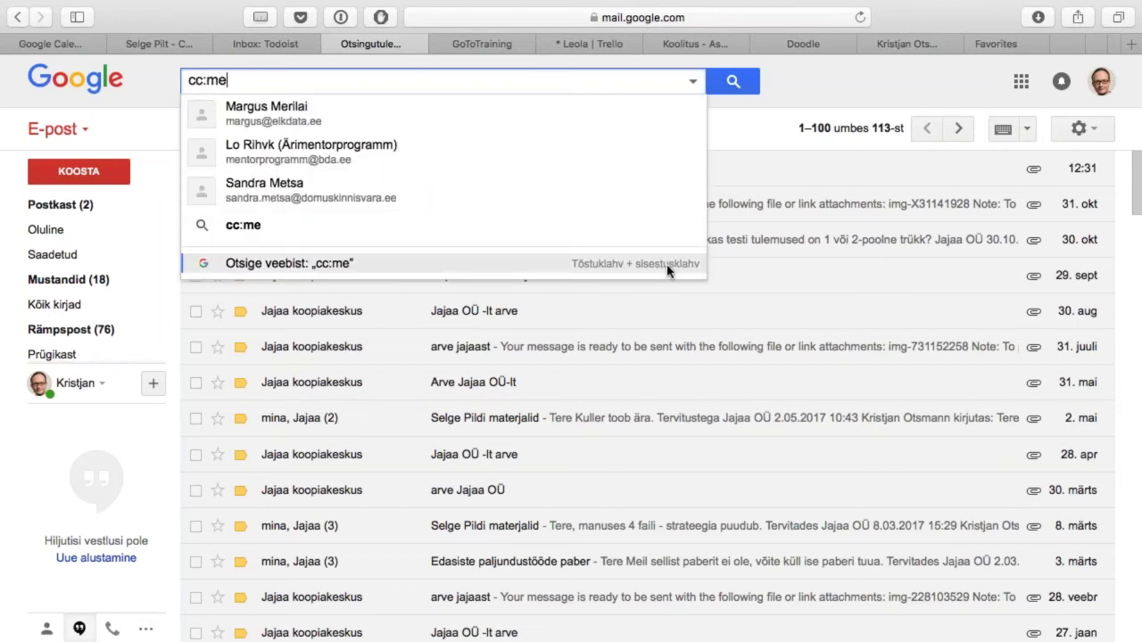
pyautogui.click(328, 231)
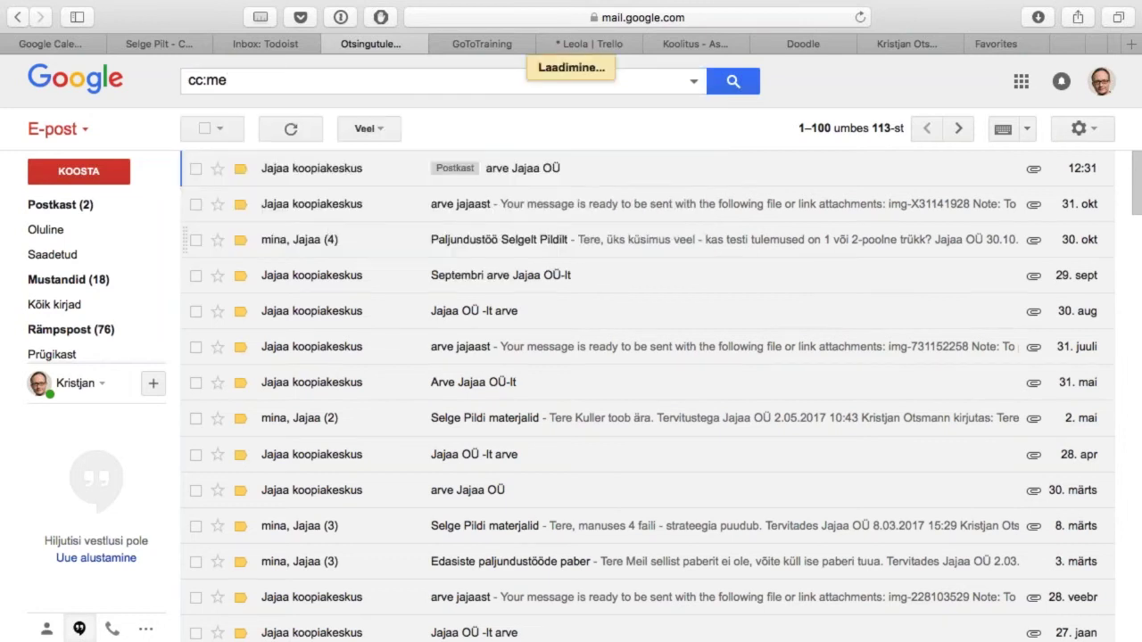
pyautogui.click(694, 83)
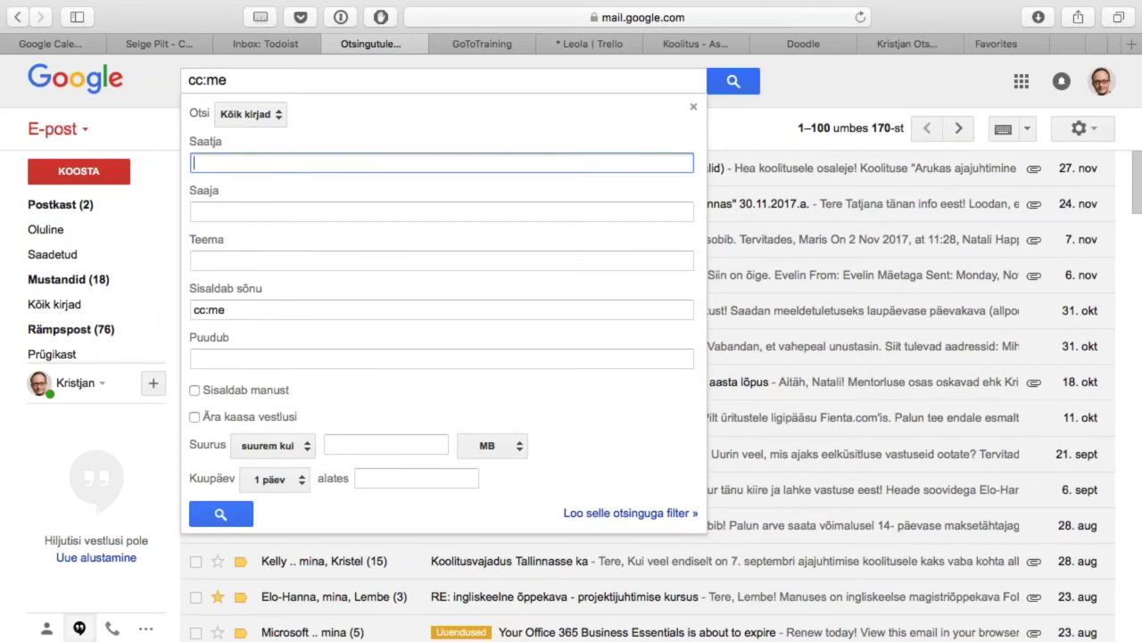
pyautogui.press('Escape')
pyautogui.click(849, 84)
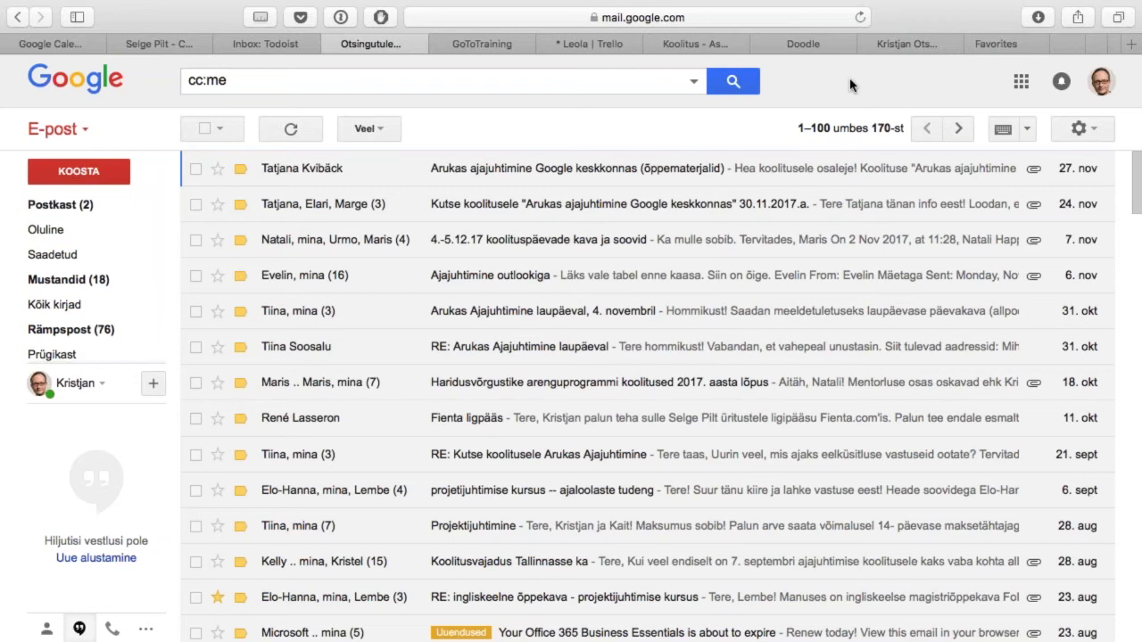
# Step: Start a cc:me filter, toggle 'Jäta postkast vahele' on and off, and cancel it
pyautogui.click(692, 83)
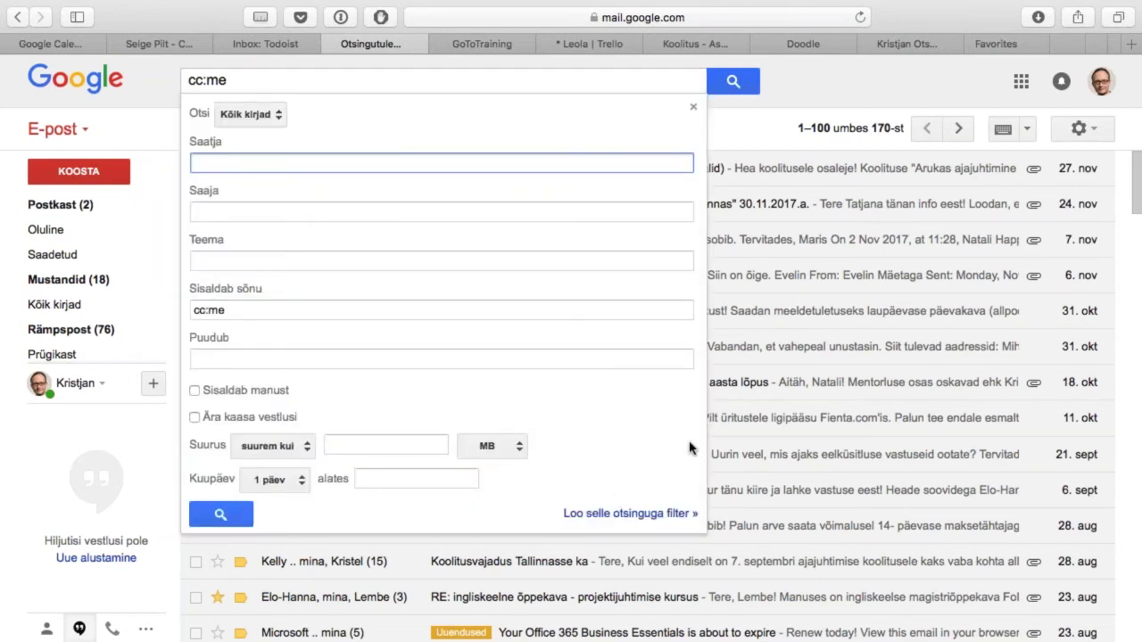
pyautogui.click(630, 513)
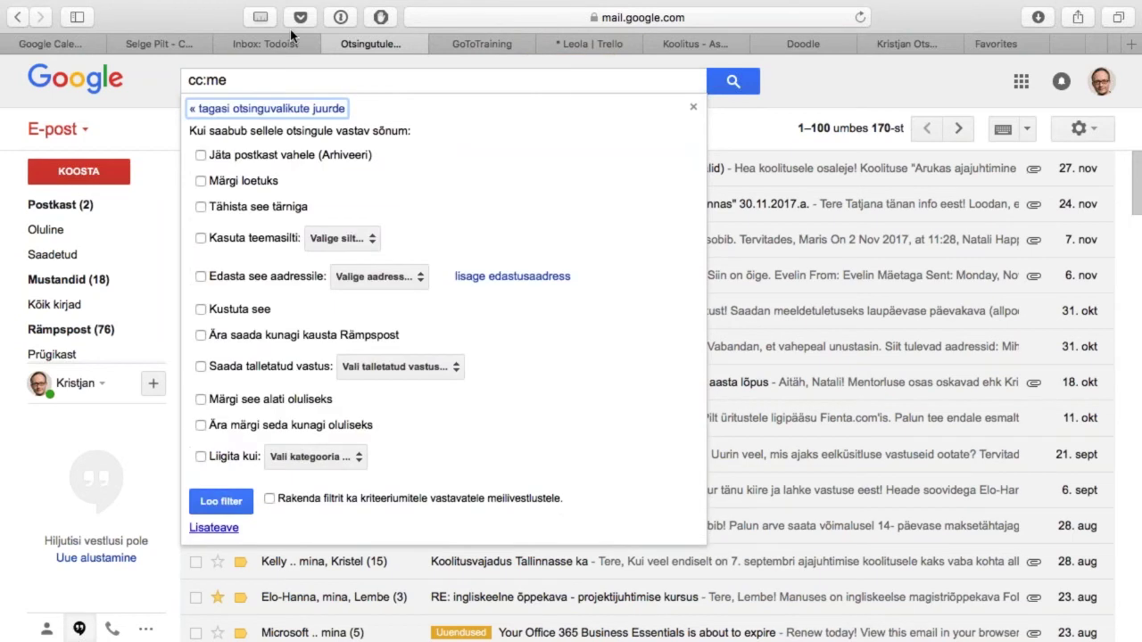
pyautogui.click(201, 155)
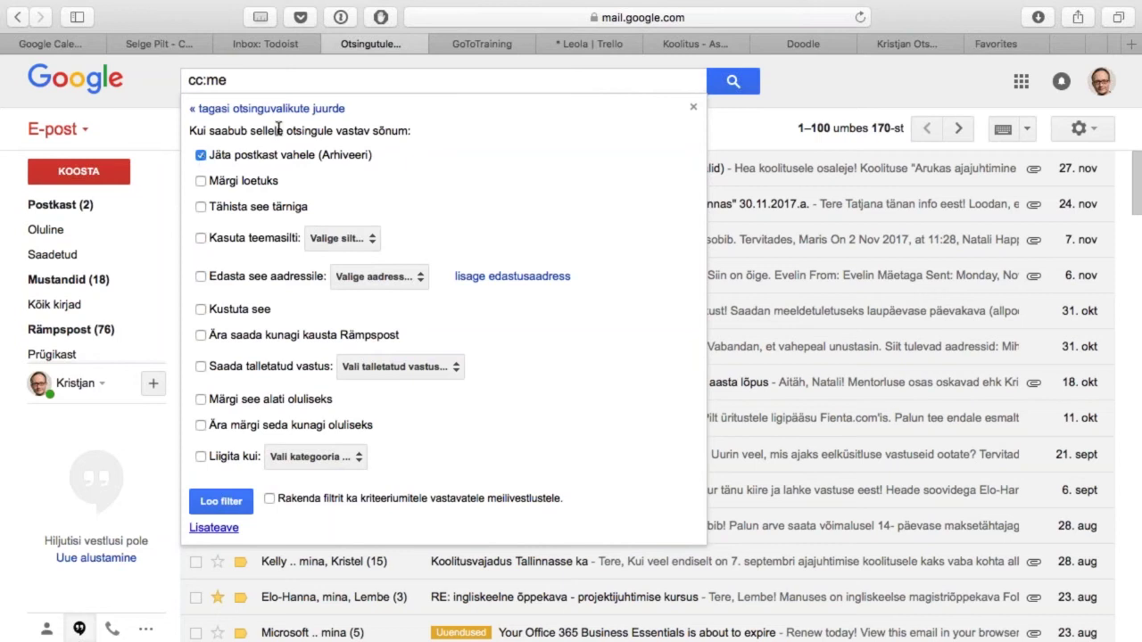
pyautogui.click(200, 155)
pyautogui.press('Escape')
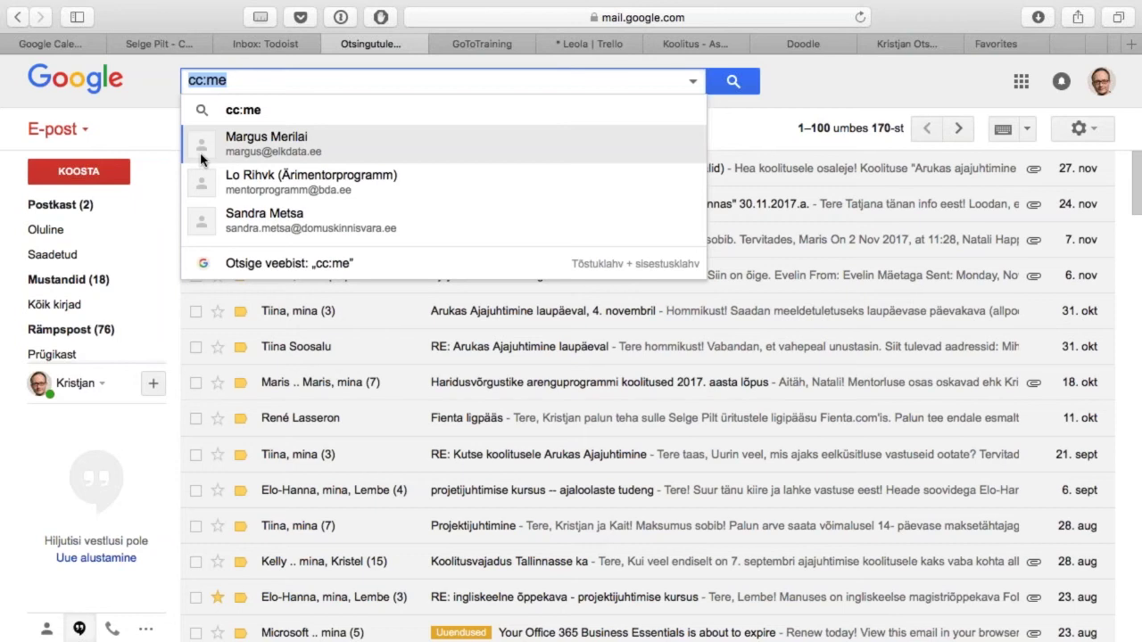
# Step: Go to the Todoist tab and open the Integrations page in Todoist settings
pyautogui.hotkey('ctrl', 'shift', 'Tab')
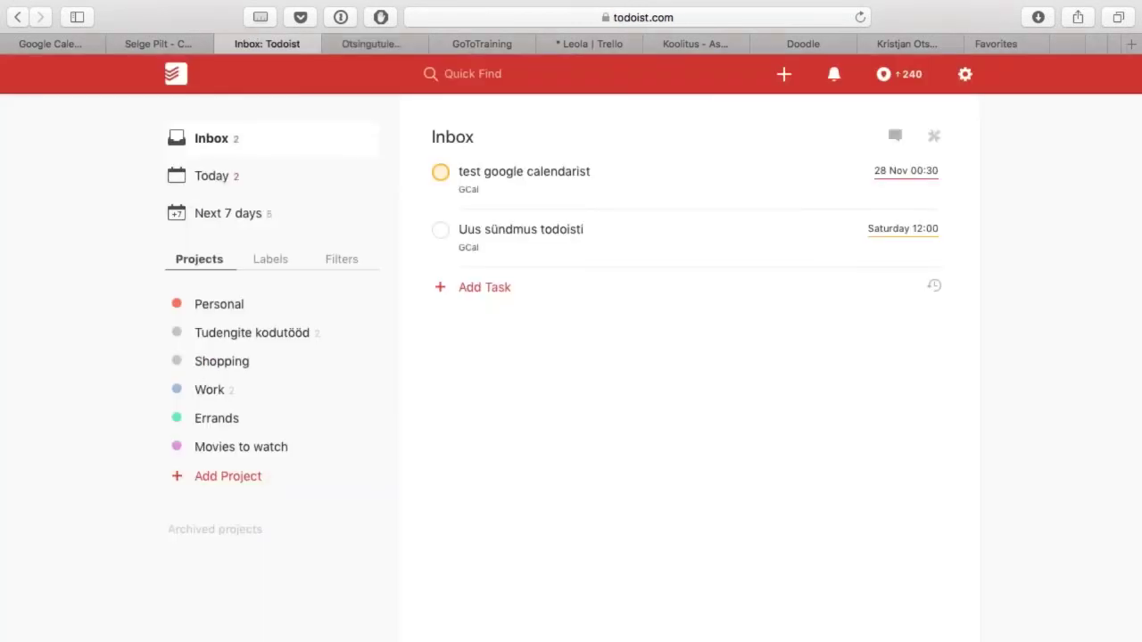
pyautogui.moveTo(810, 5)
pyautogui.click(965, 77)
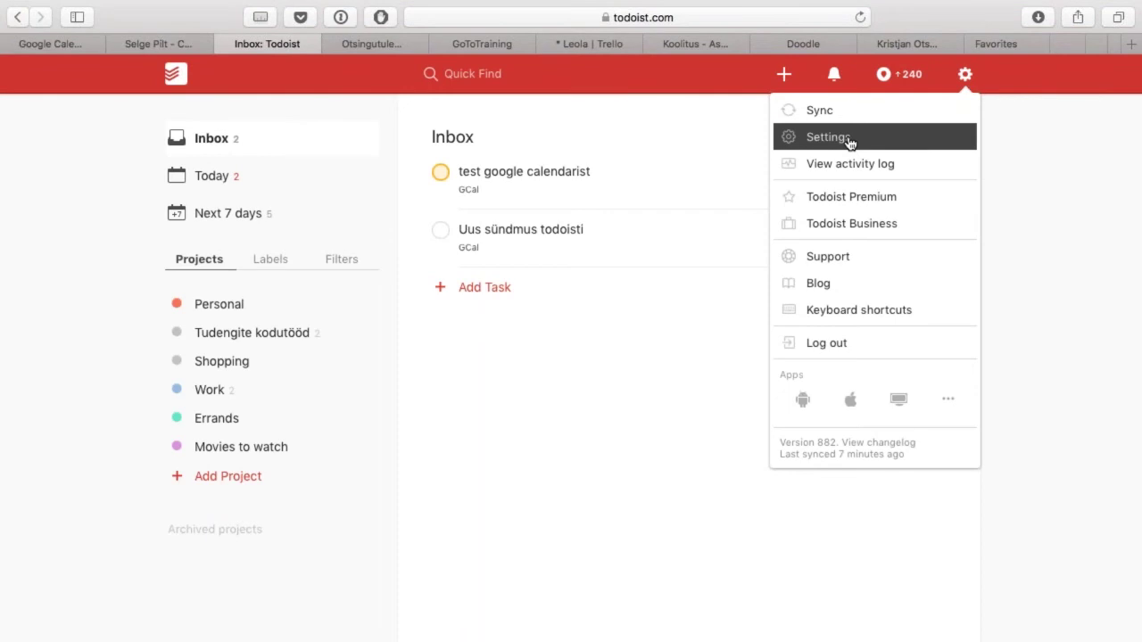
pyautogui.click(850, 144)
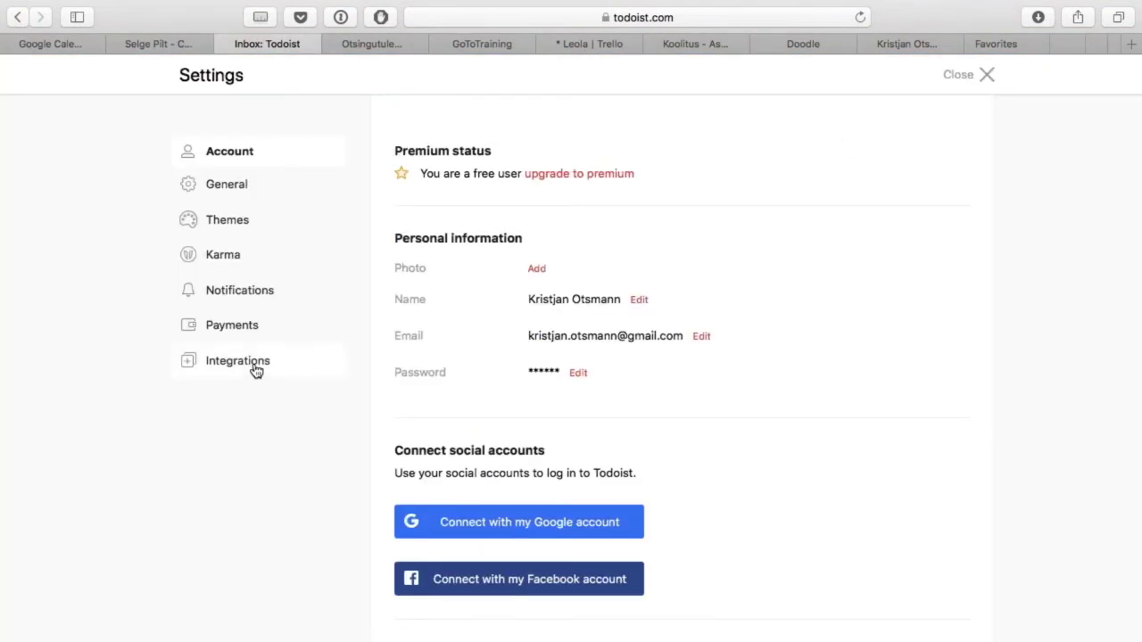
pyautogui.click(254, 366)
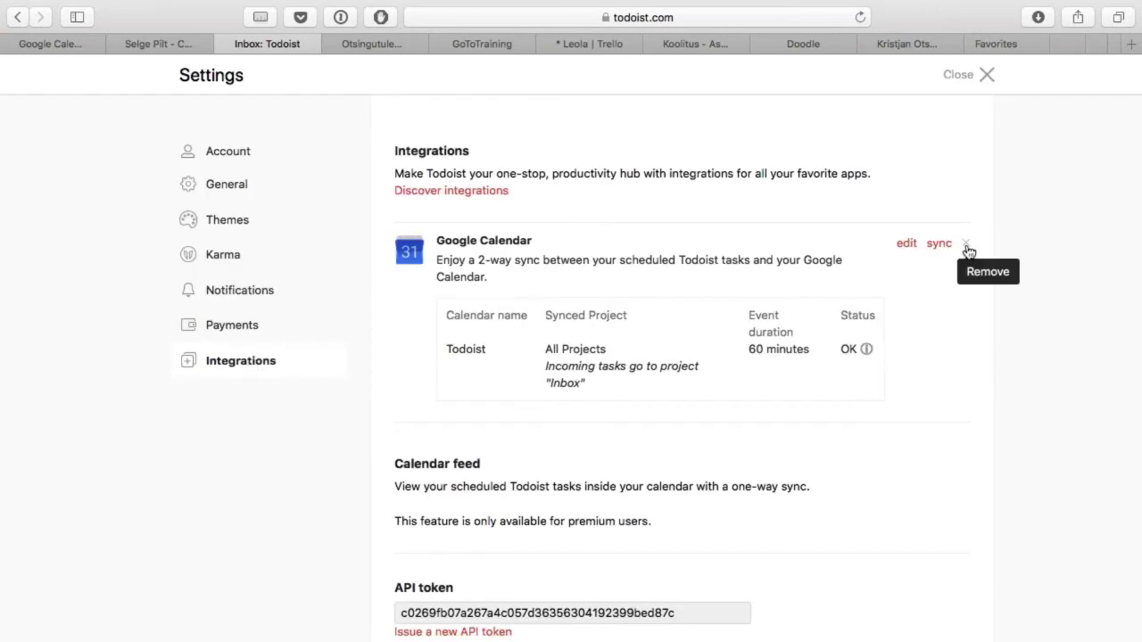
# Step: Remove the existing Google Calendar integration and begin connecting it again
pyautogui.click(968, 250)
pyautogui.click(543, 247)
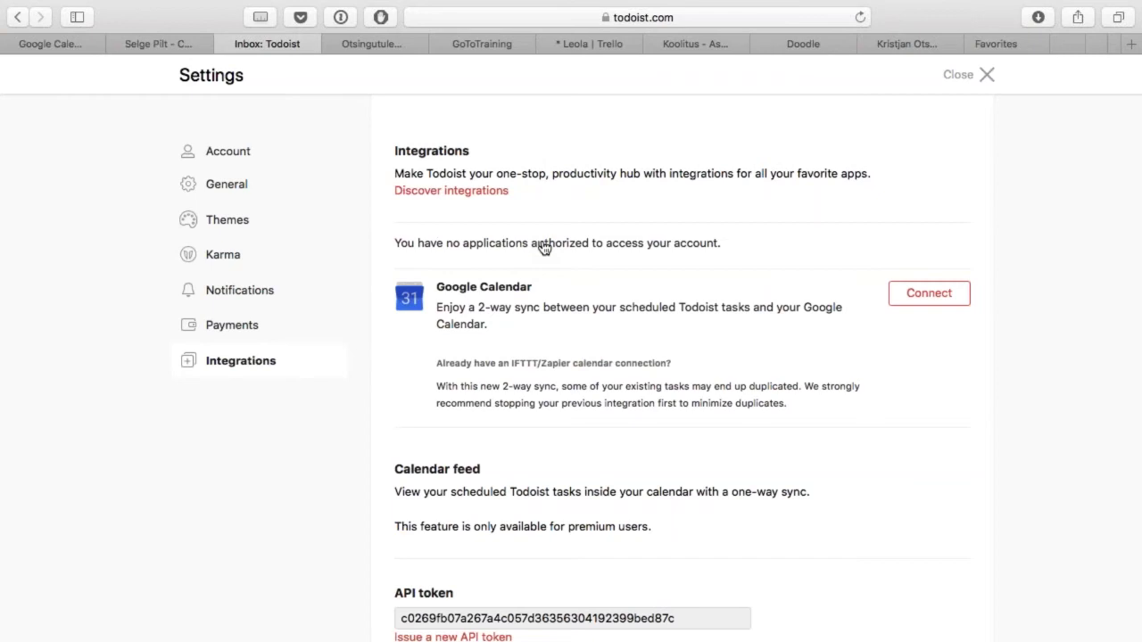
pyautogui.click(944, 297)
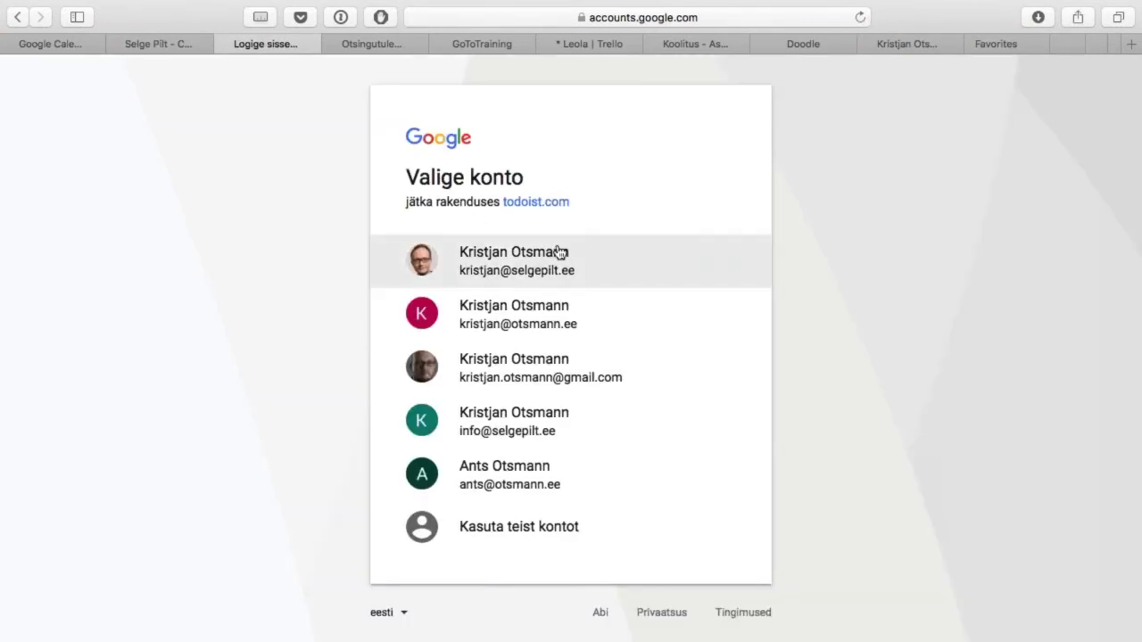
# Step: Pick the first Google account and grant todoist.com permission to manage calendars
pyautogui.click(558, 253)
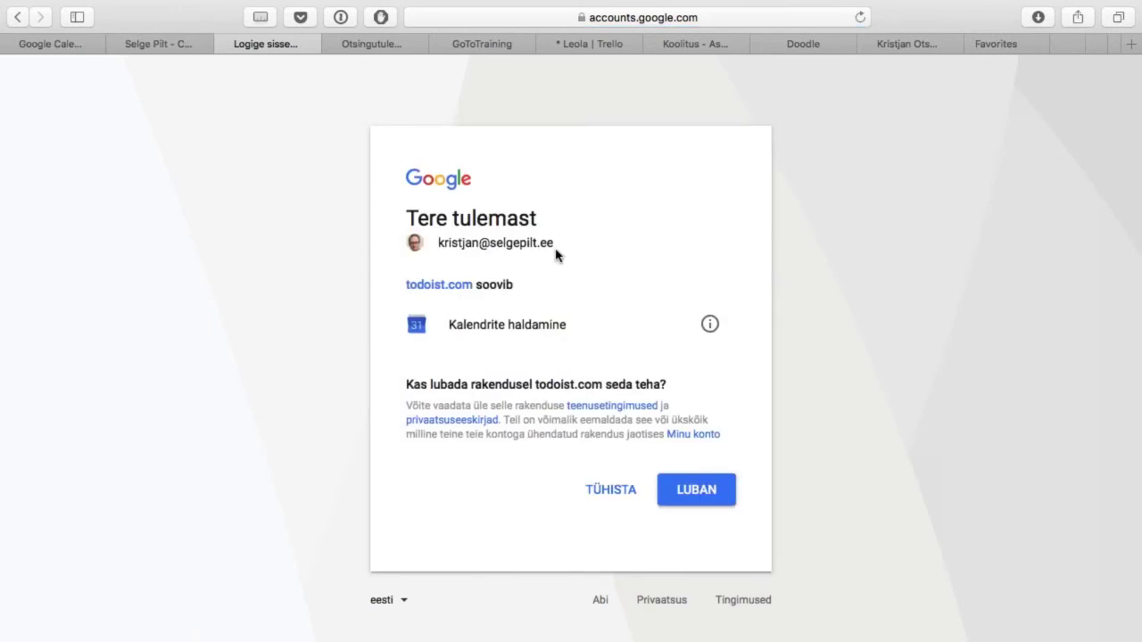
pyautogui.click(705, 492)
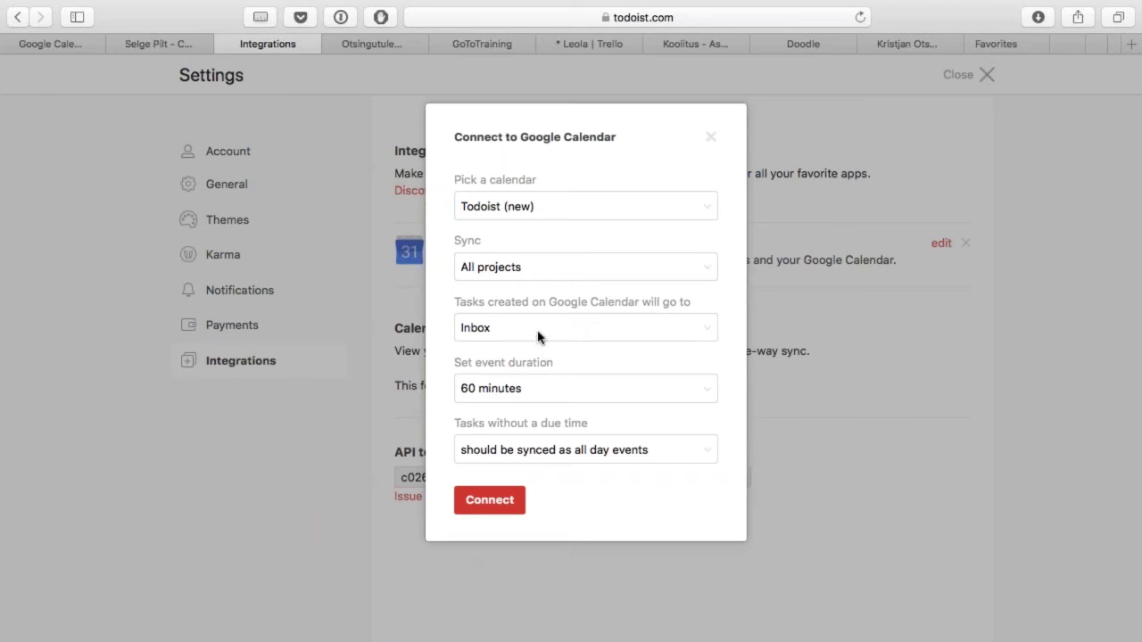
# Step: Connect Google Calendar with 60-minute event duration, then return to the Google Calendar tab
pyautogui.click(567, 393)
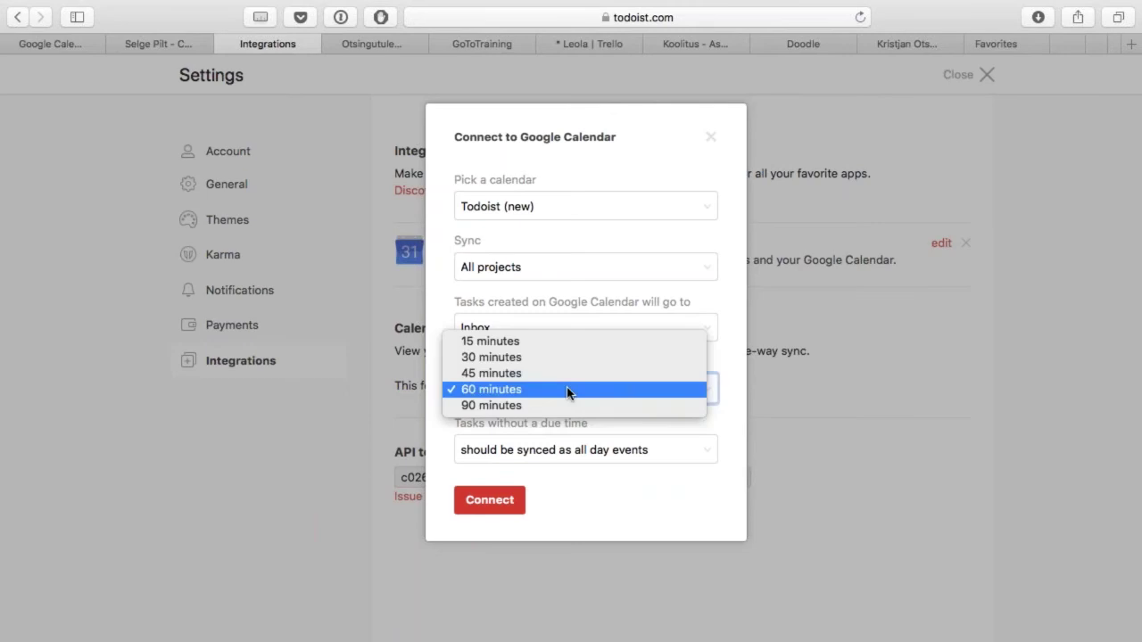
pyautogui.click(568, 392)
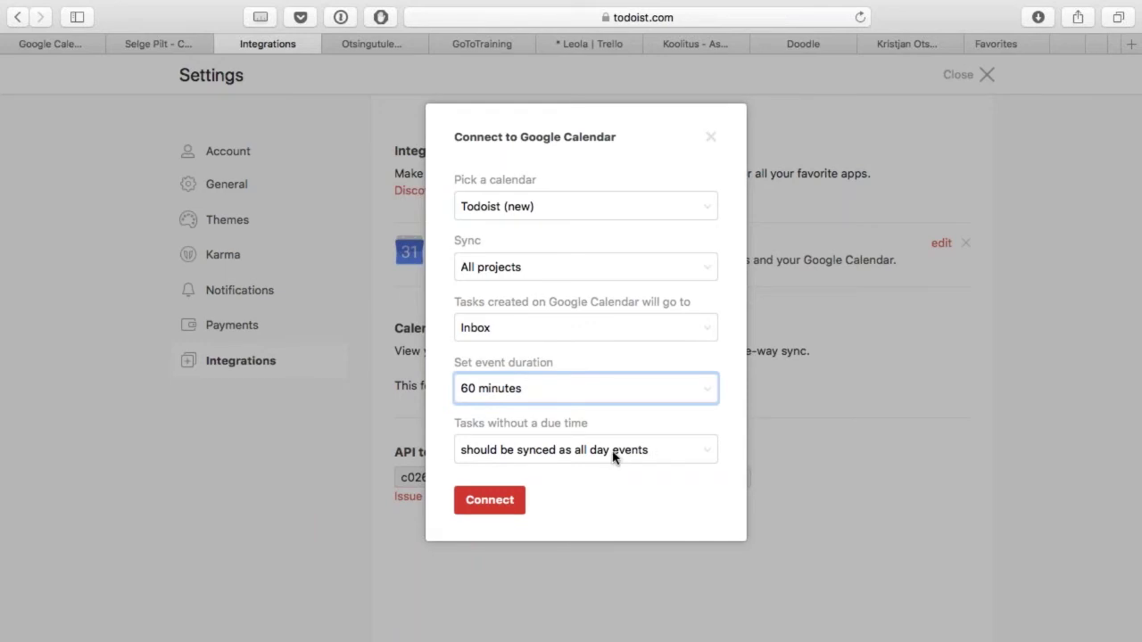
pyautogui.click(501, 504)
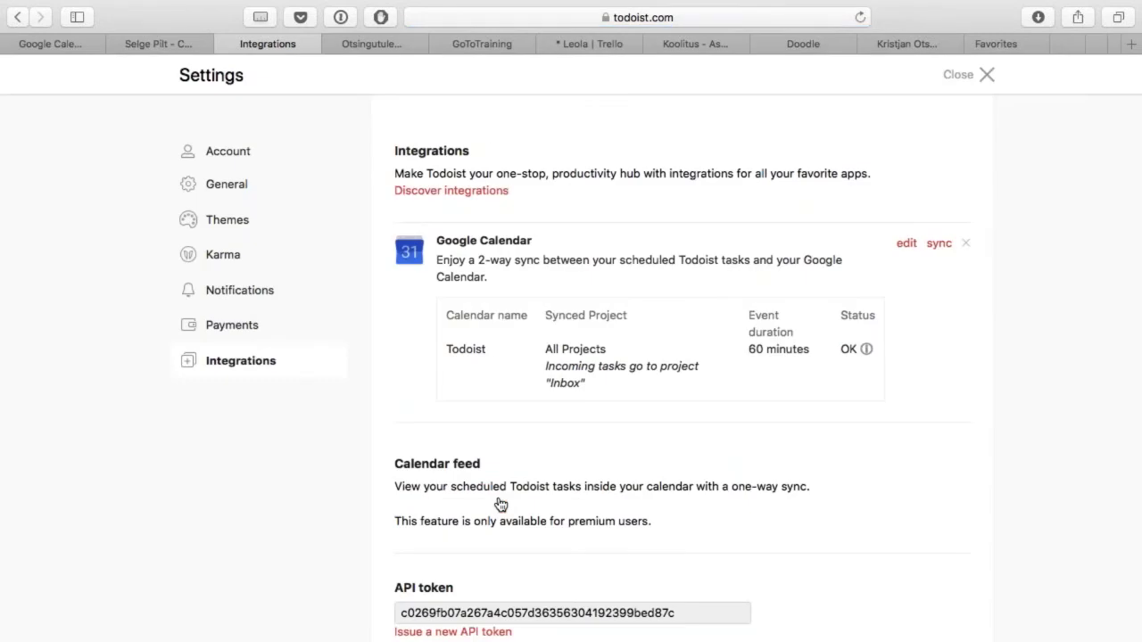
pyautogui.hotkey('ctrl', 'shift', 'Tab')
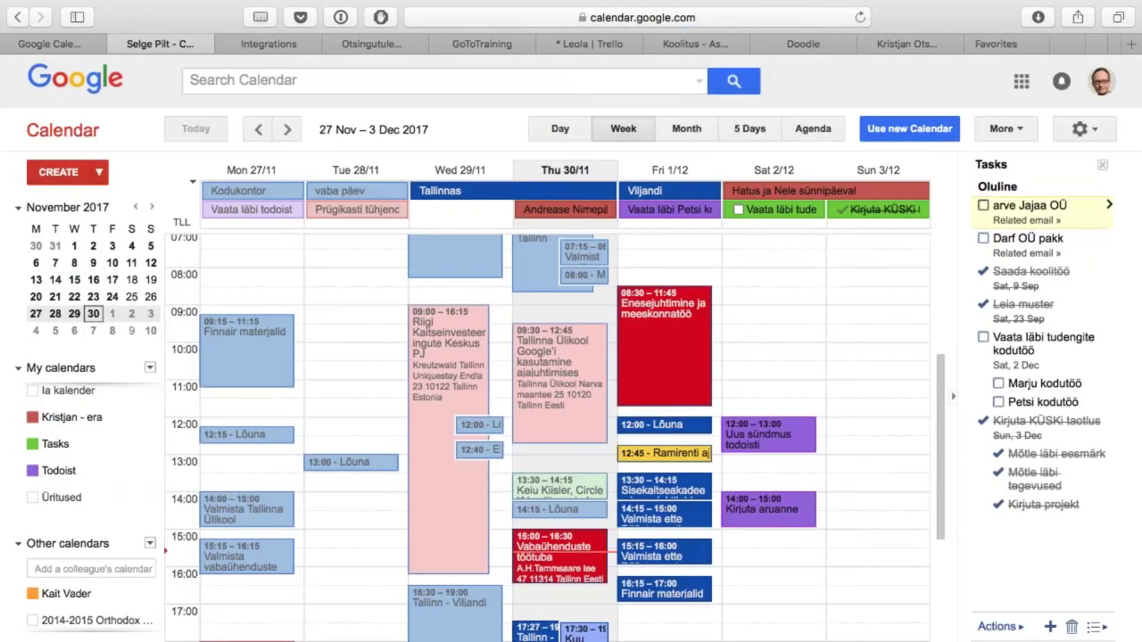
# Step: Reload Google Calendar and scroll My calendars to find the new Todoist calendar
pyautogui.press('super+r')
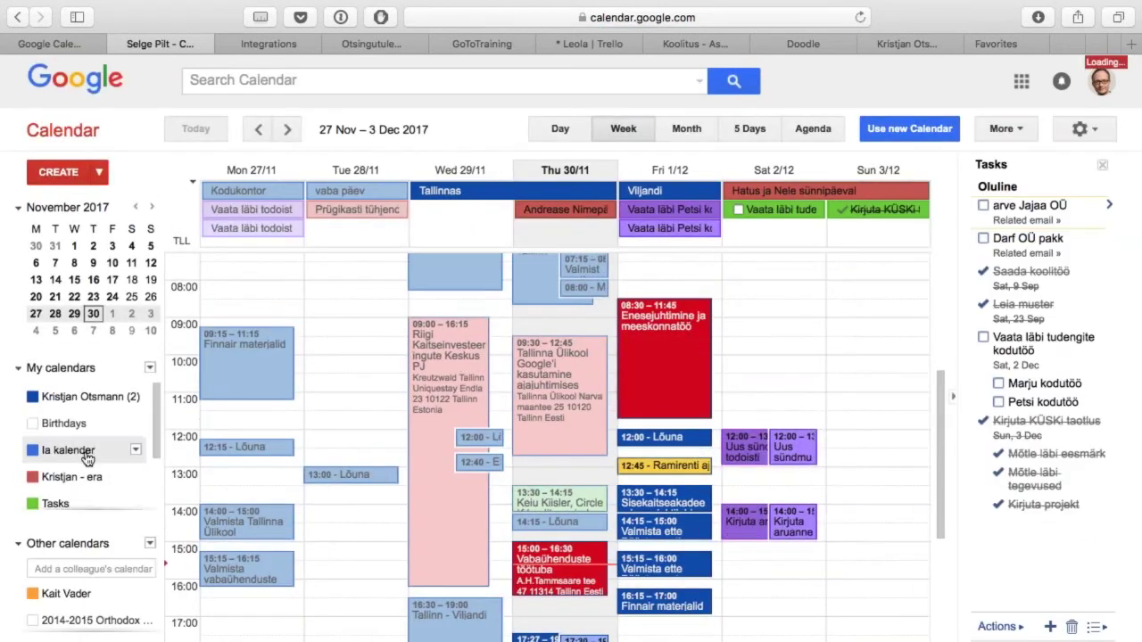
pyautogui.scroll(-2, 88, 458)
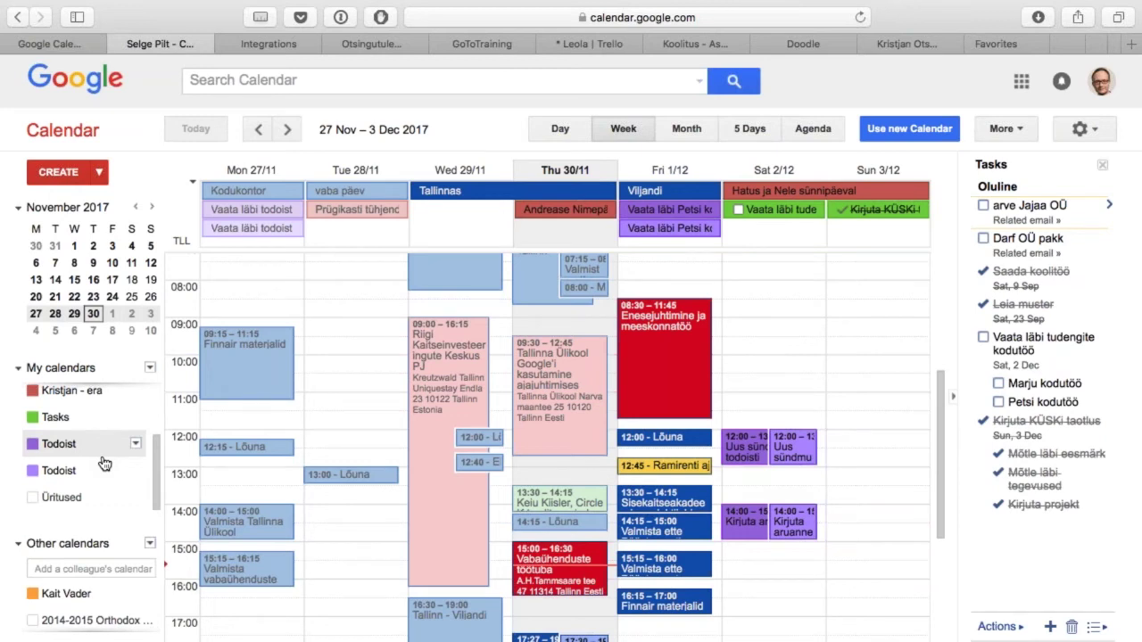
# Step: Load the Fieldston Software gSyncit page in a new tab, reload it, then move to the next tab
pyautogui.press('super+t')
pyautogui.write('fieldstonsoftware.com')
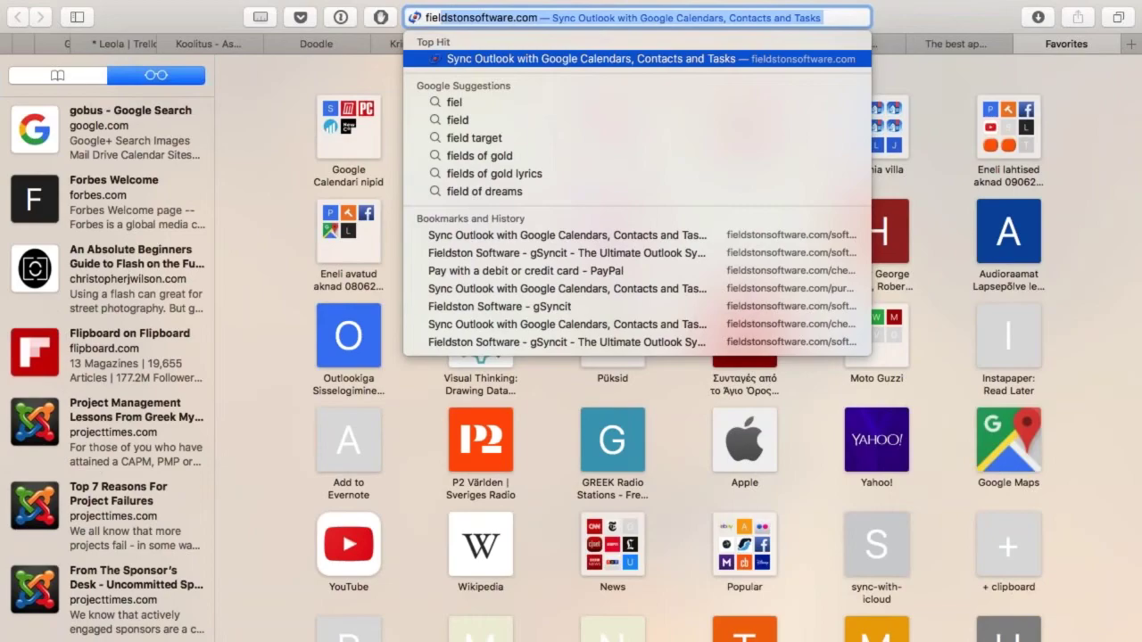
pyautogui.press('Return')
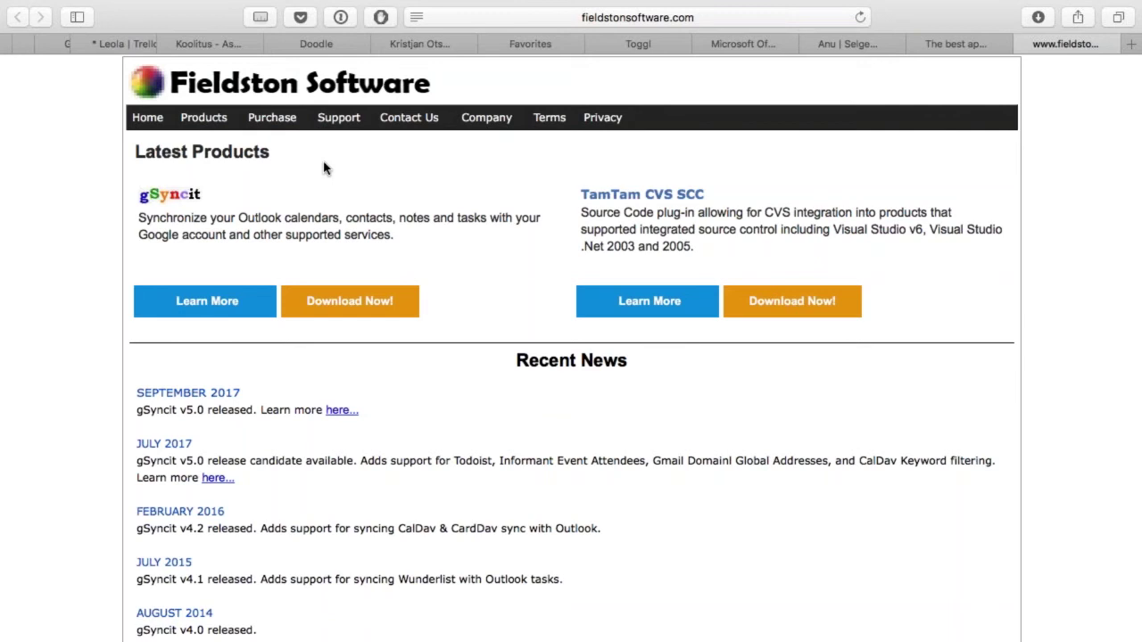
pyautogui.press('super+r')
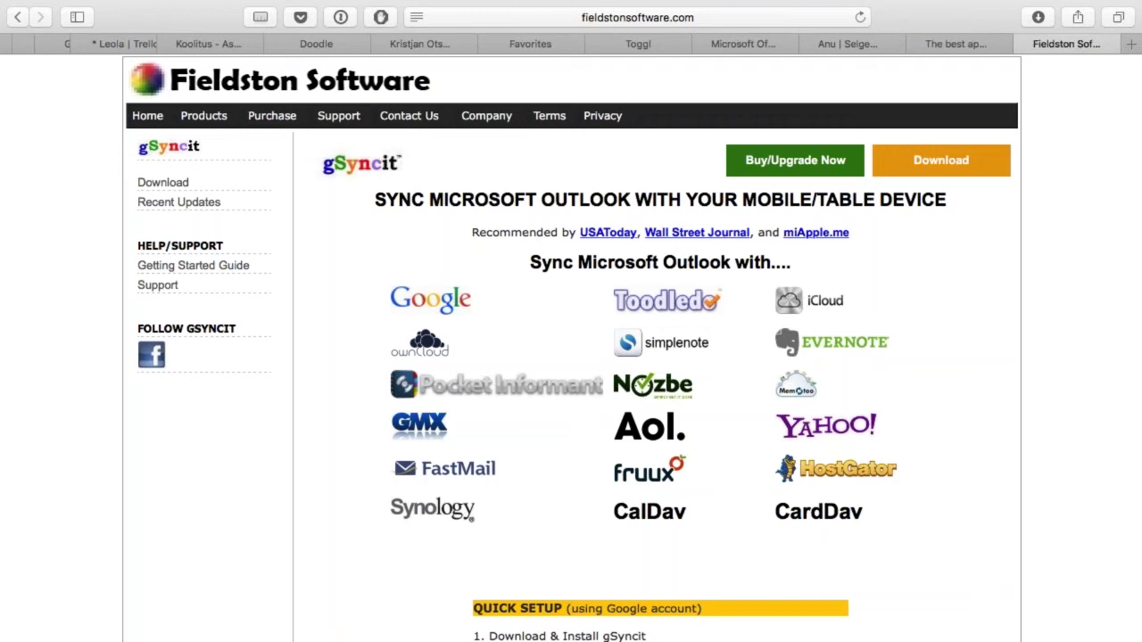
pyautogui.hotkey('ctrl', 'Tab')
pyautogui.hotkey('ctrl', 'Tab')
pyautogui.hotkey('ctrl', 'Tab')
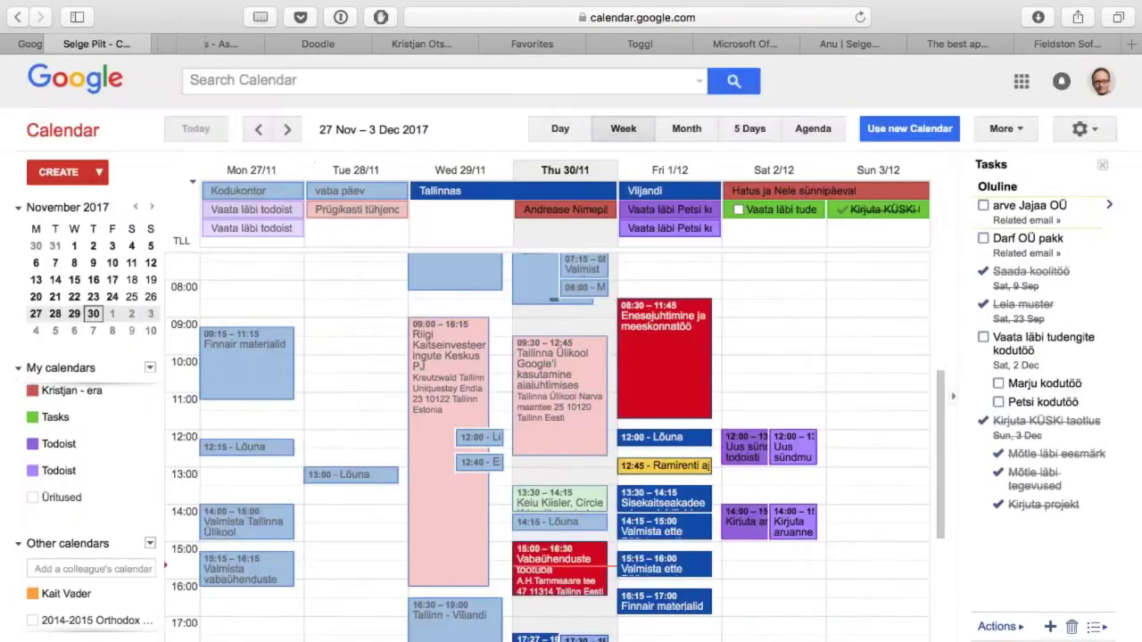
# Step: Look over the Gmail cc:me search results, then continue to the Leola Trello board
pyautogui.hotkey('ctrl', 'shift', 'Tab')
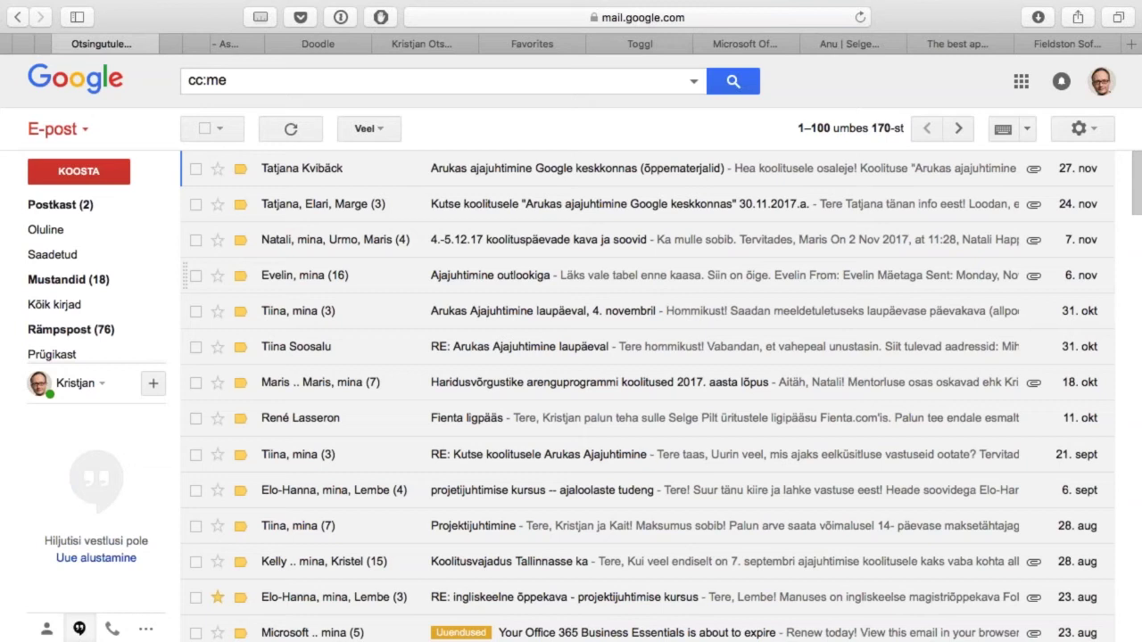
pyautogui.hscroll(-5, 287, 51)
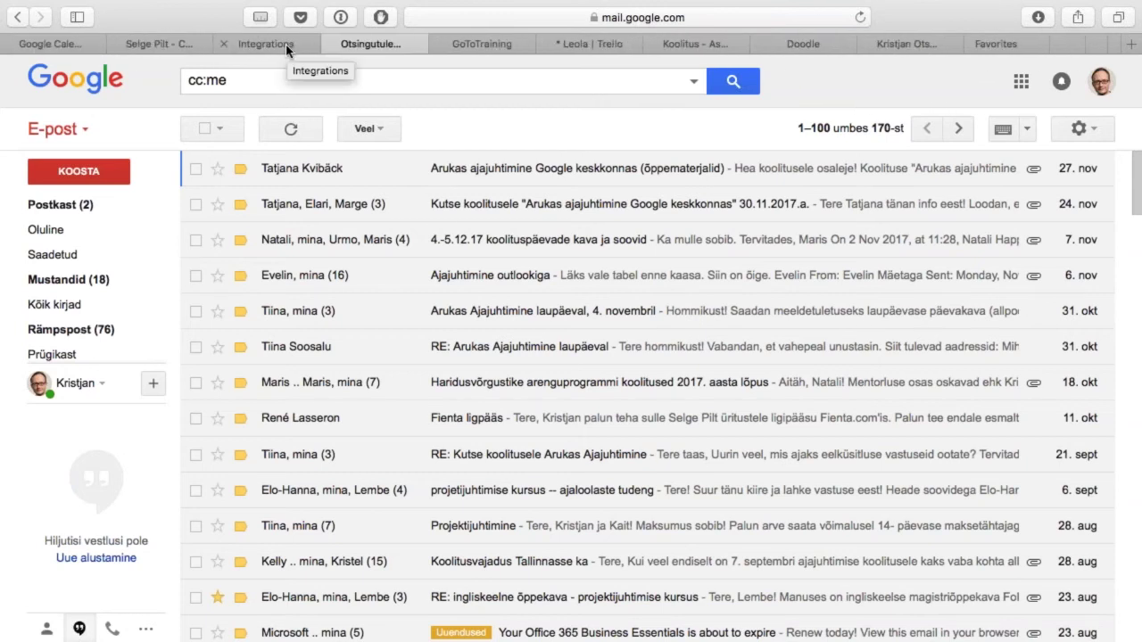
pyautogui.hotkey('ctrl', 'Tab')
pyautogui.hotkey('ctrl', 'Tab')
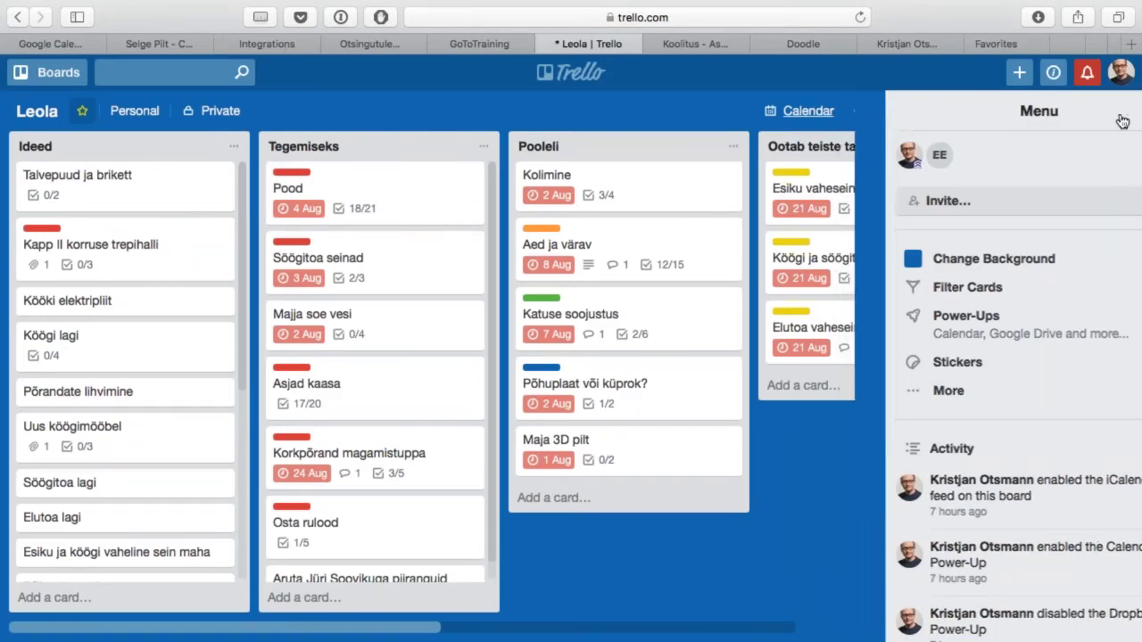
# Step: Close the Leola board's side menu to reveal Valmis, then show all boards
pyautogui.click(1122, 117)
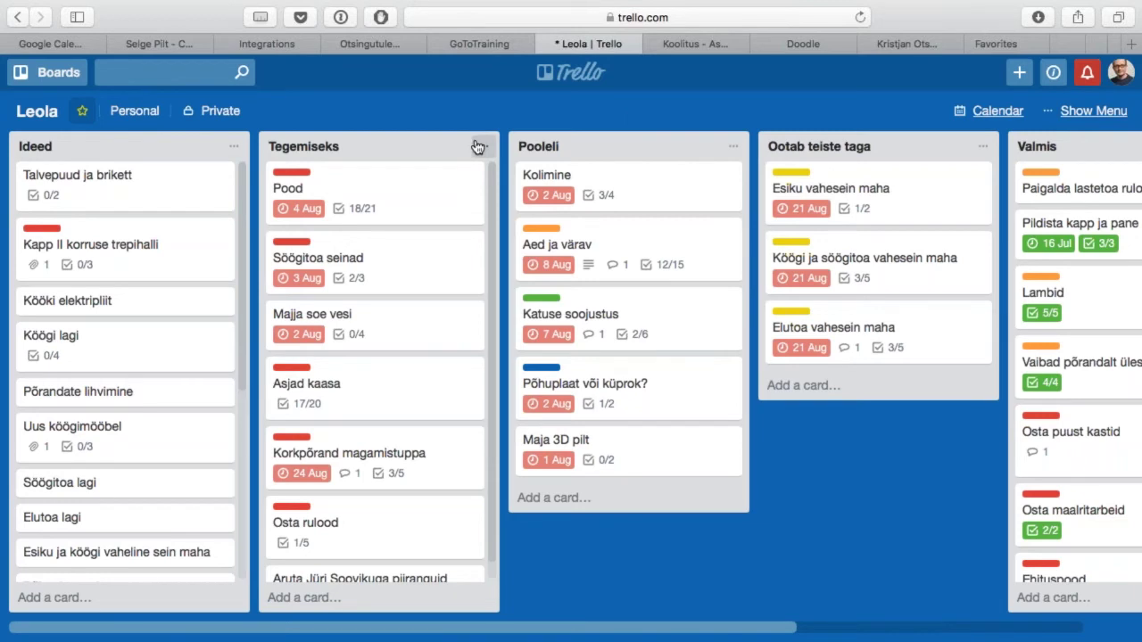
pyautogui.click(54, 74)
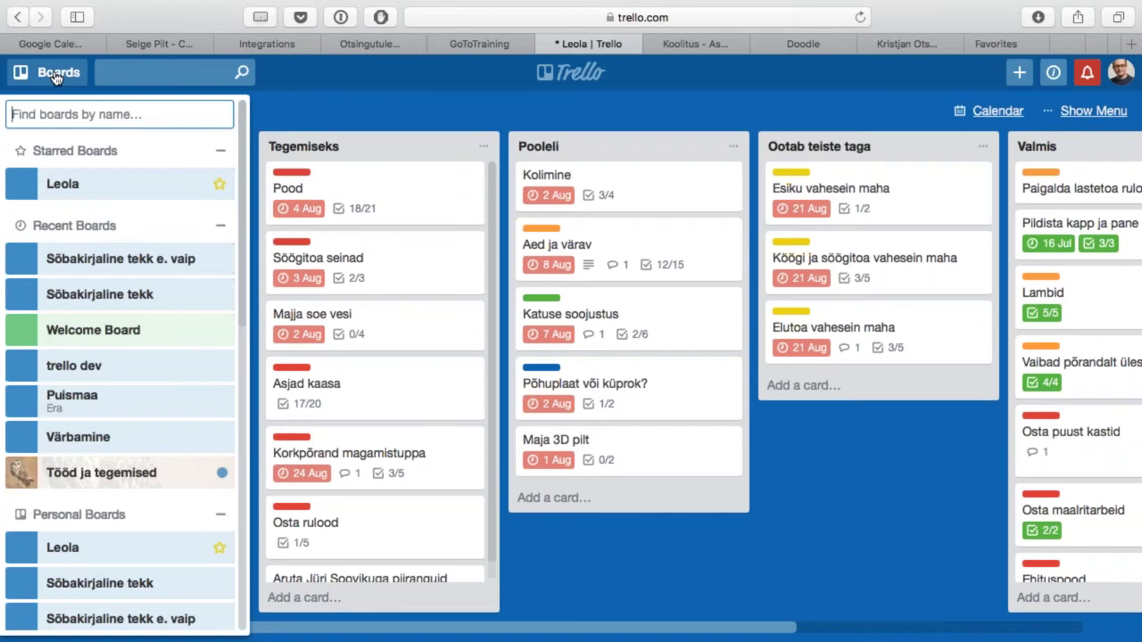
# Step: Open the Puismaa board with its side menu closed, after browsing the boards list again
pyautogui.click(96, 406)
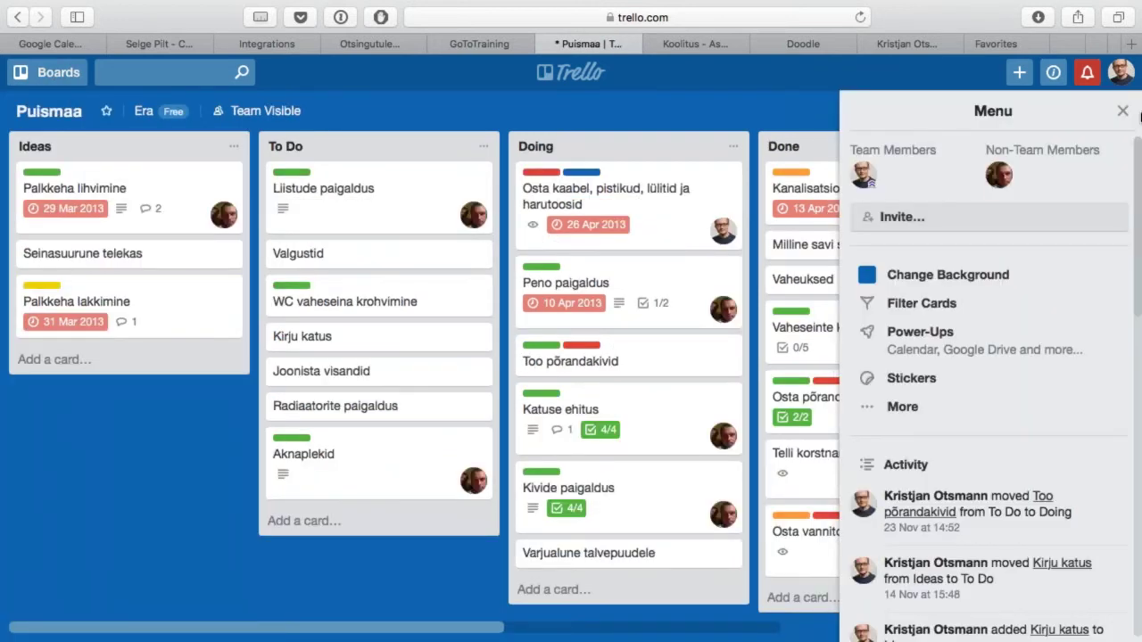
pyautogui.click(1125, 120)
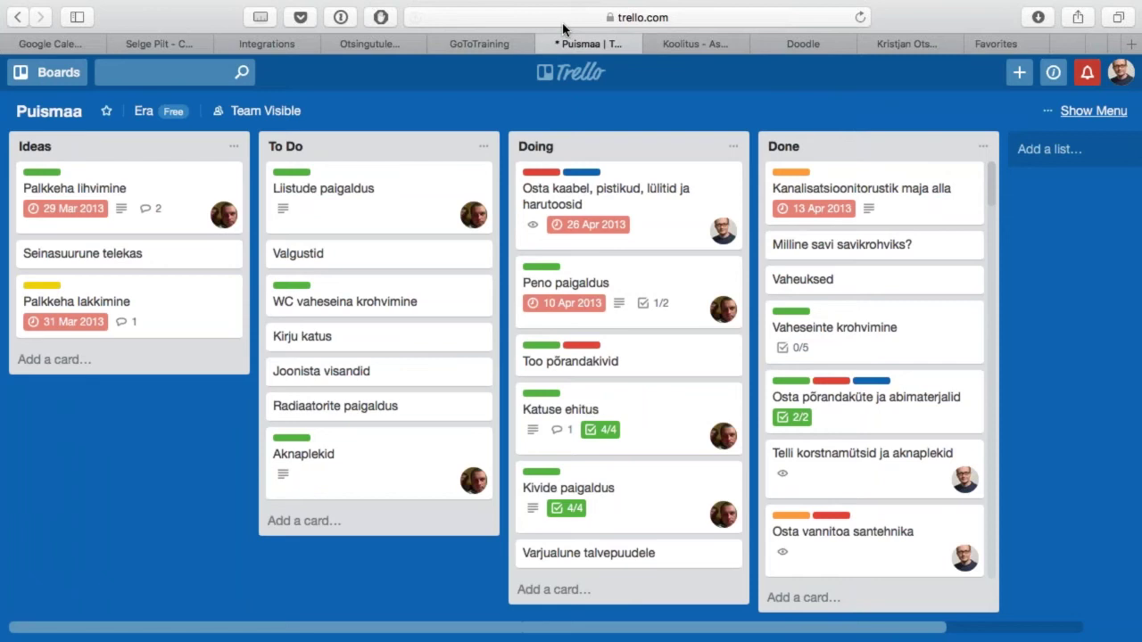
pyautogui.click(60, 78)
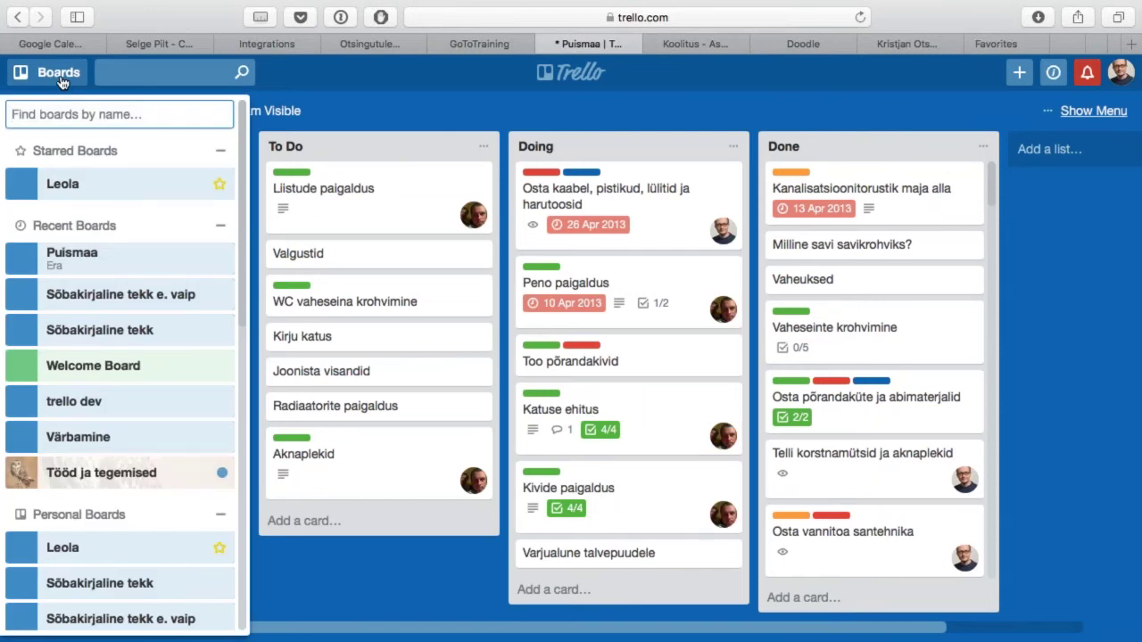
pyautogui.scroll(-10, 77, 395)
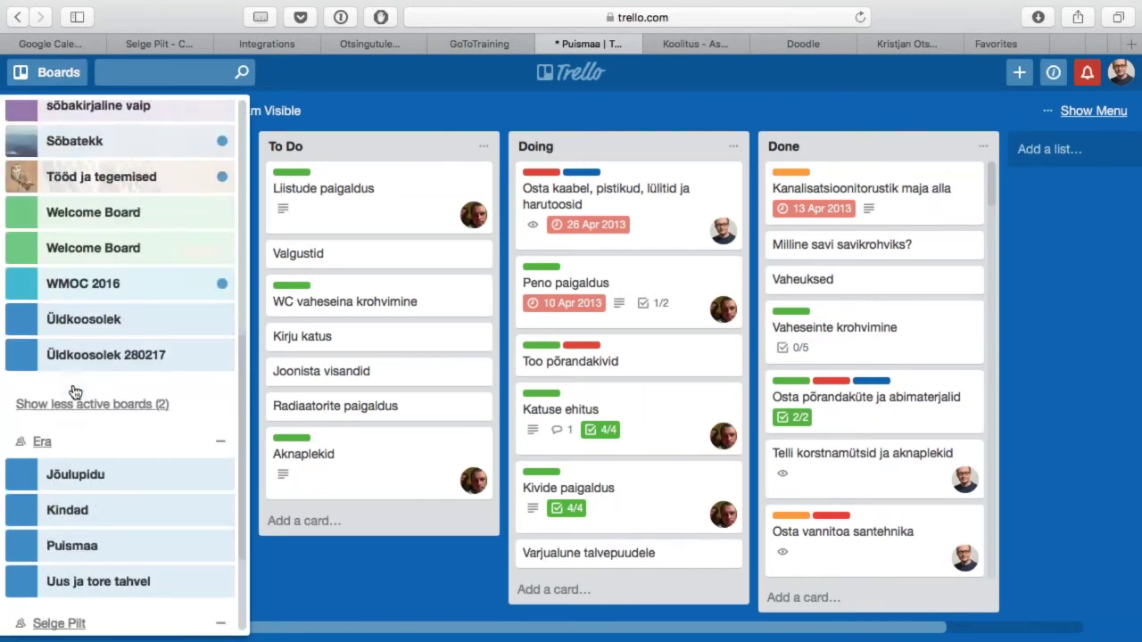
pyautogui.scroll(10, 75, 393)
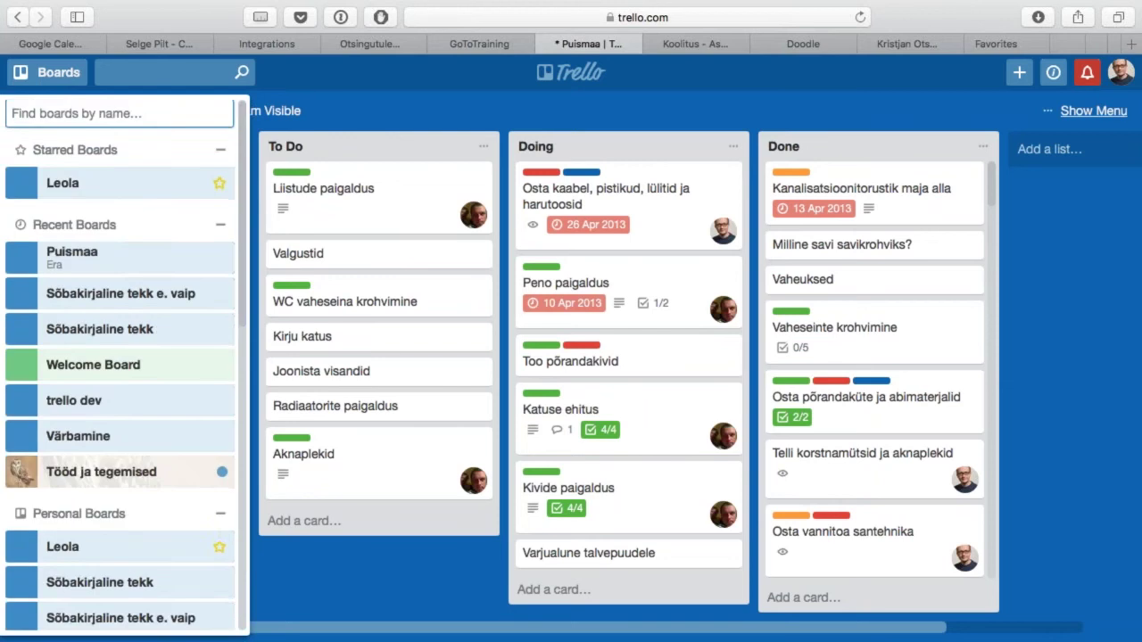
pyautogui.click(422, 109)
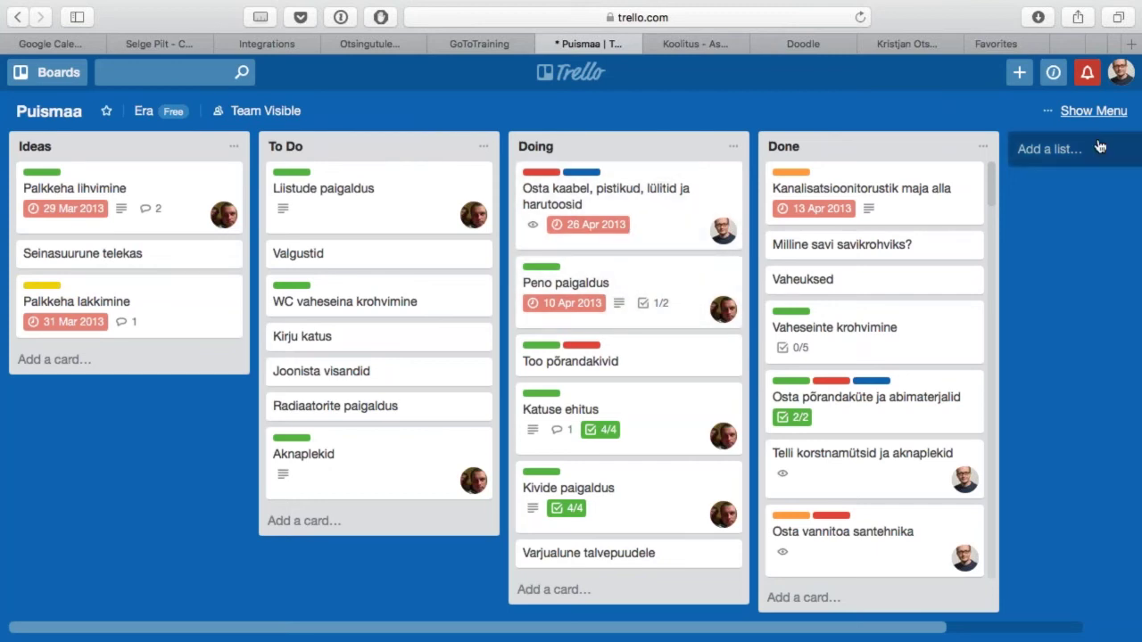
pyautogui.click(1060, 154)
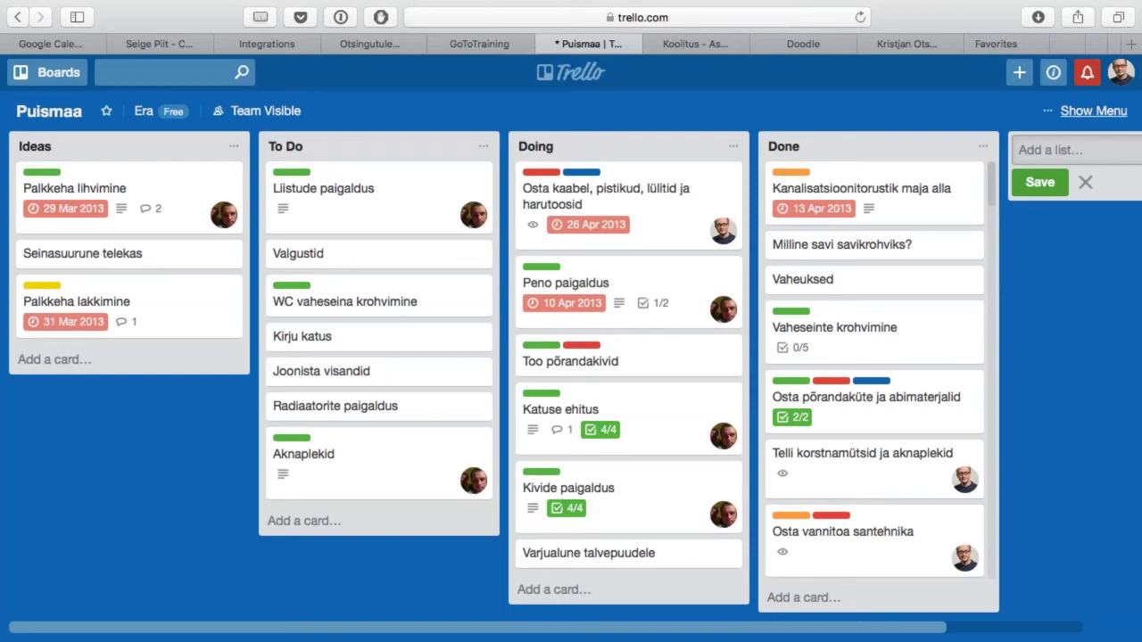
# Step: Move WC vaheseina krohvimine and Katuse ehitus to the top of Doing, then open Katuse ehitus
pyautogui.click(828, 201)
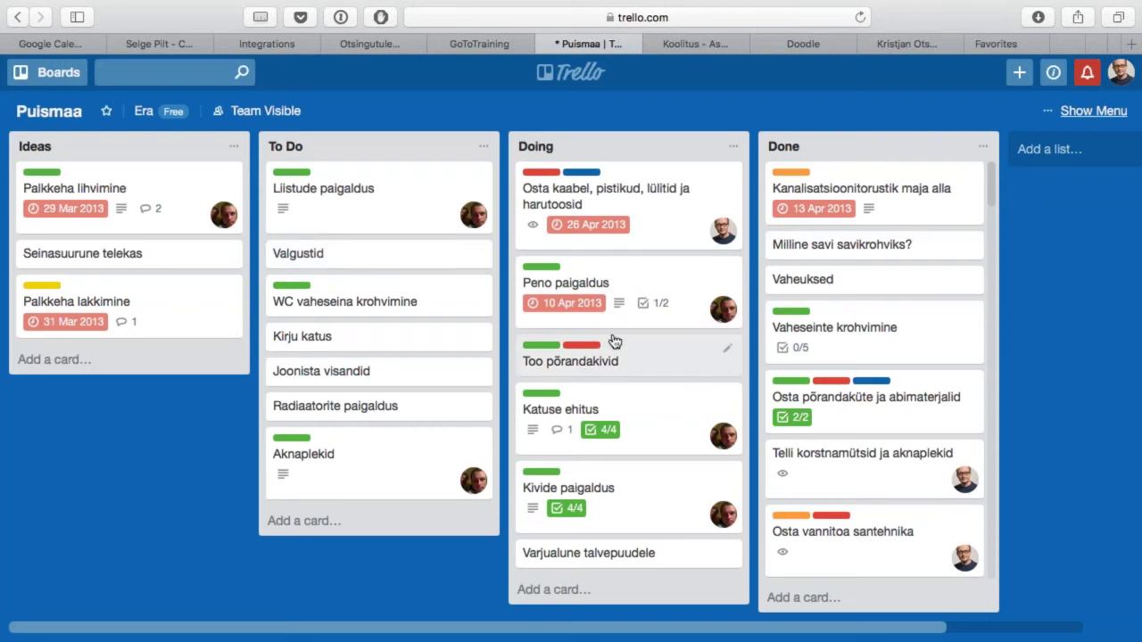
pyautogui.moveTo(429, 294); pyautogui.dragTo(680, 280)
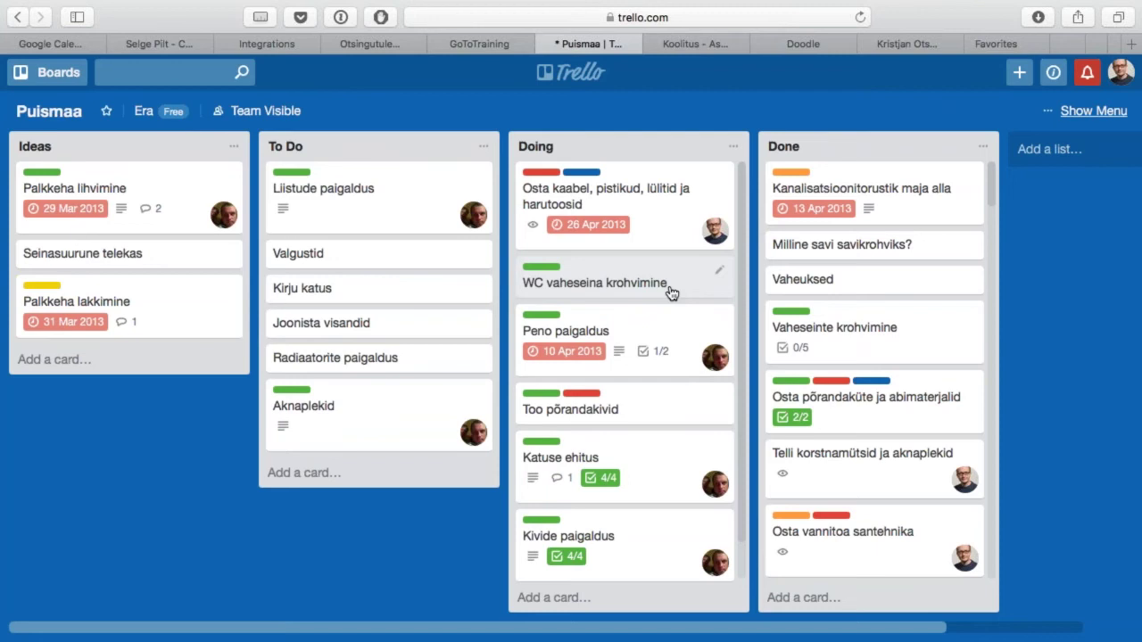
pyautogui.moveTo(671, 293); pyautogui.dragTo(658, 192)
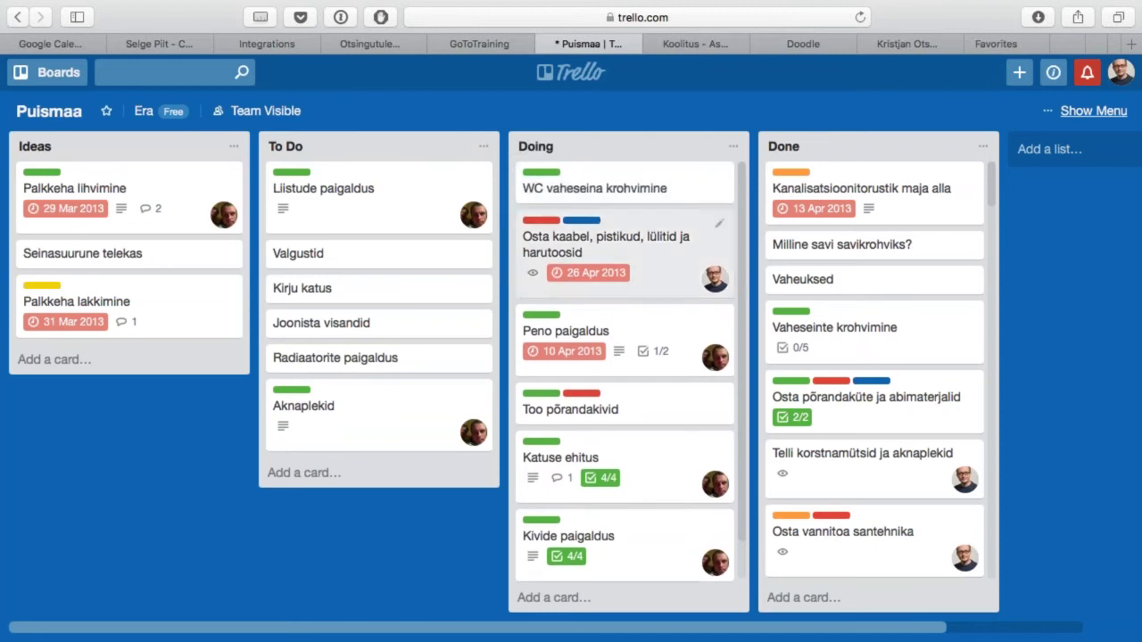
pyautogui.moveTo(684, 462); pyautogui.dragTo(671, 183)
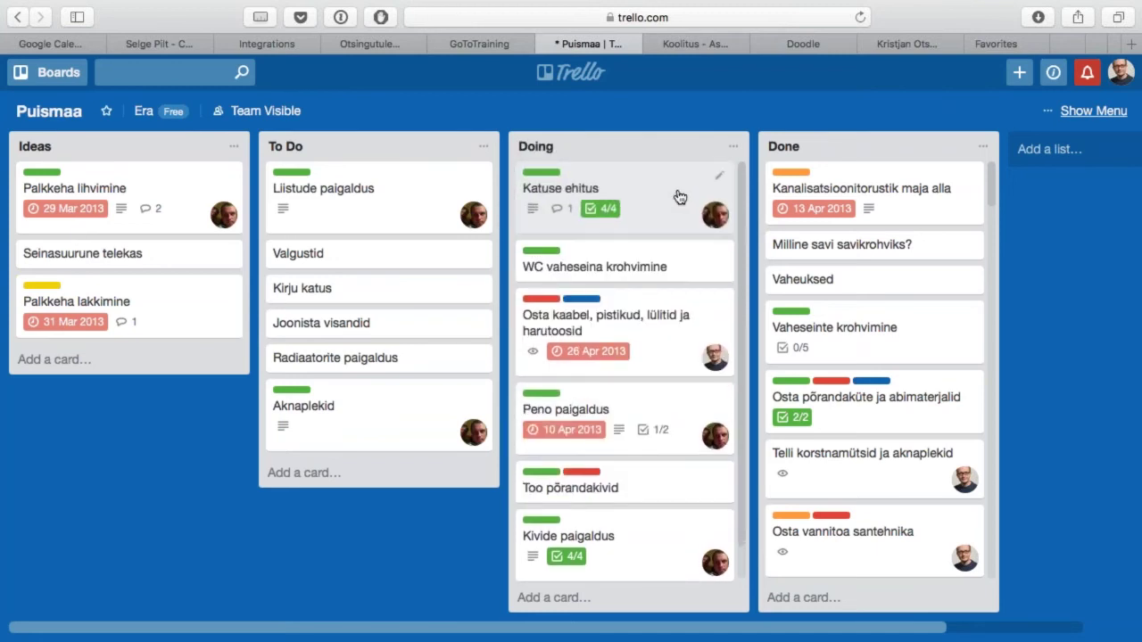
pyautogui.click(660, 198)
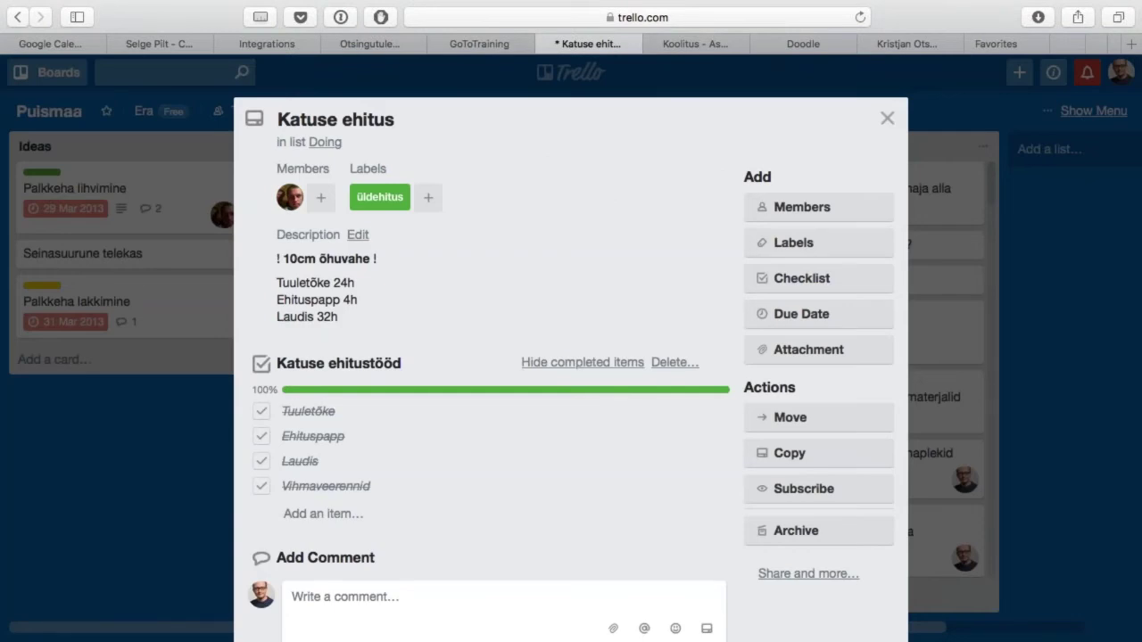
# Step: Reopen the Katuse ehitus card and toggle its Vihmaveerennid checklist item off and back on
pyautogui.press('Escape')
pyautogui.click(656, 195)
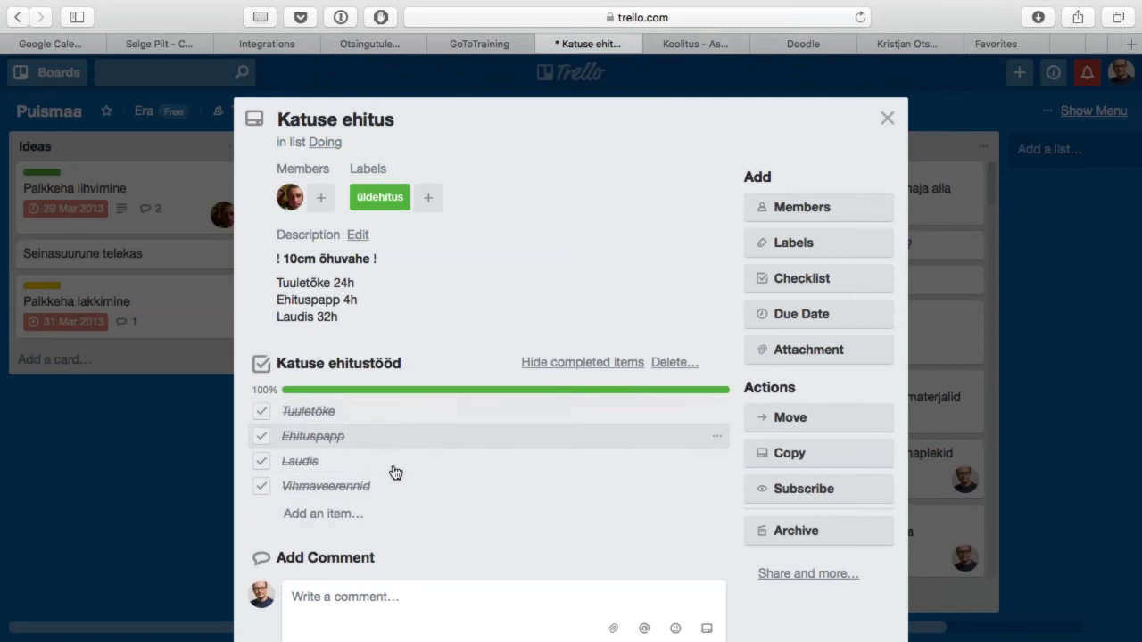
pyautogui.click(261, 486)
pyautogui.click(261, 486)
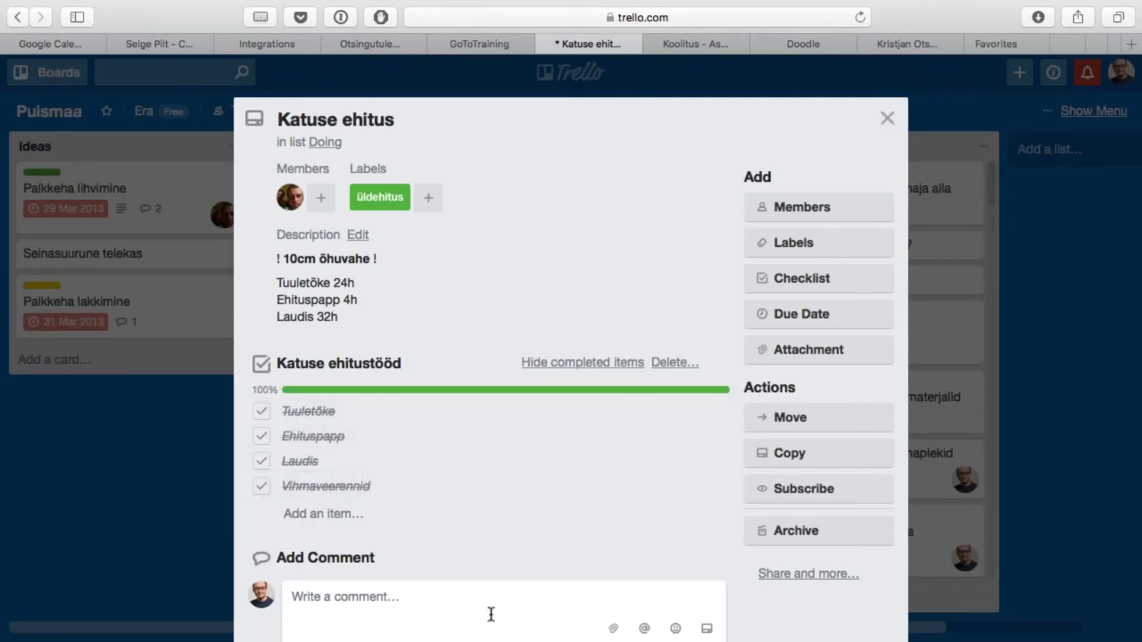
pyautogui.scroll(-15, 491, 613)
pyautogui.scroll(-1, 491, 614)
pyautogui.scroll(15, 491, 614)
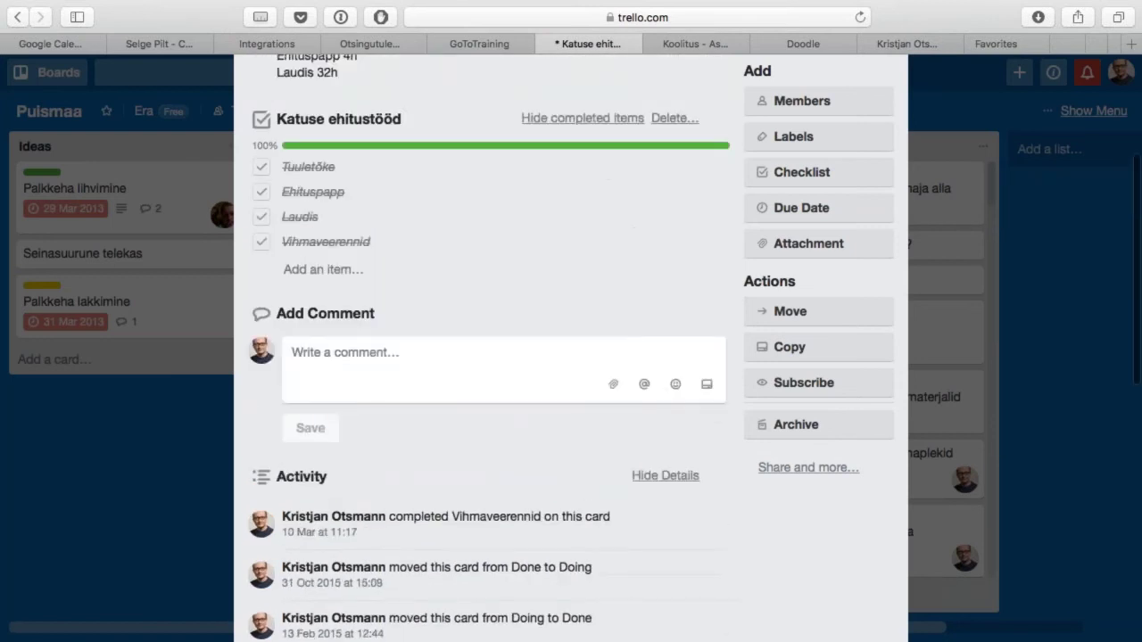
# Step: Review which board members can join the card, then close it and open the board menu
pyautogui.click(841, 209)
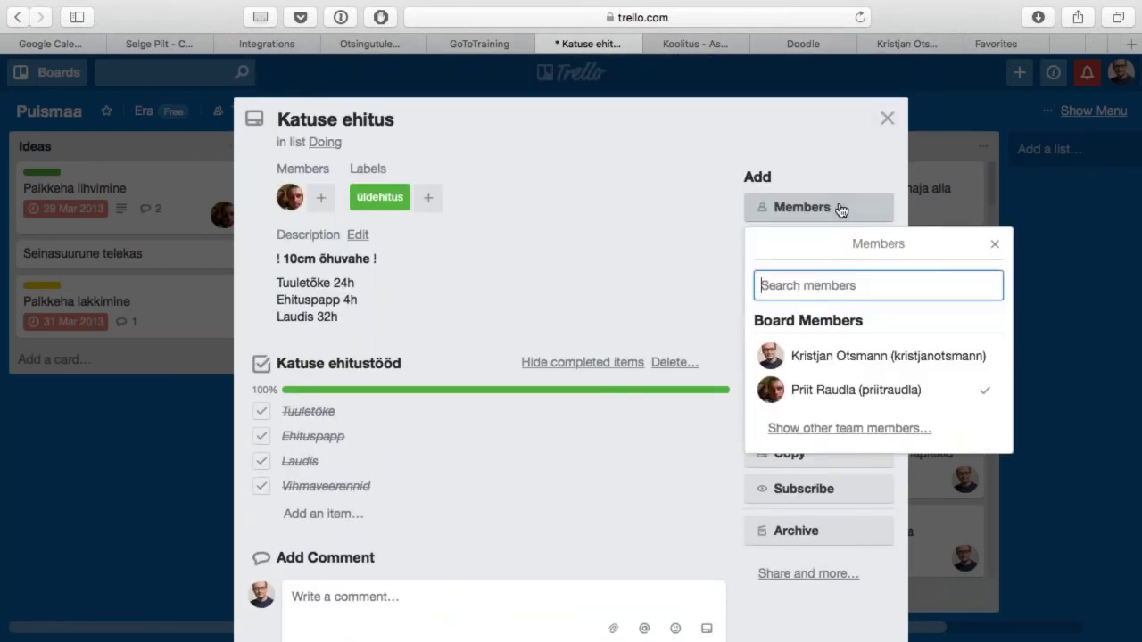
pyautogui.press('Down')
pyautogui.press('Down')
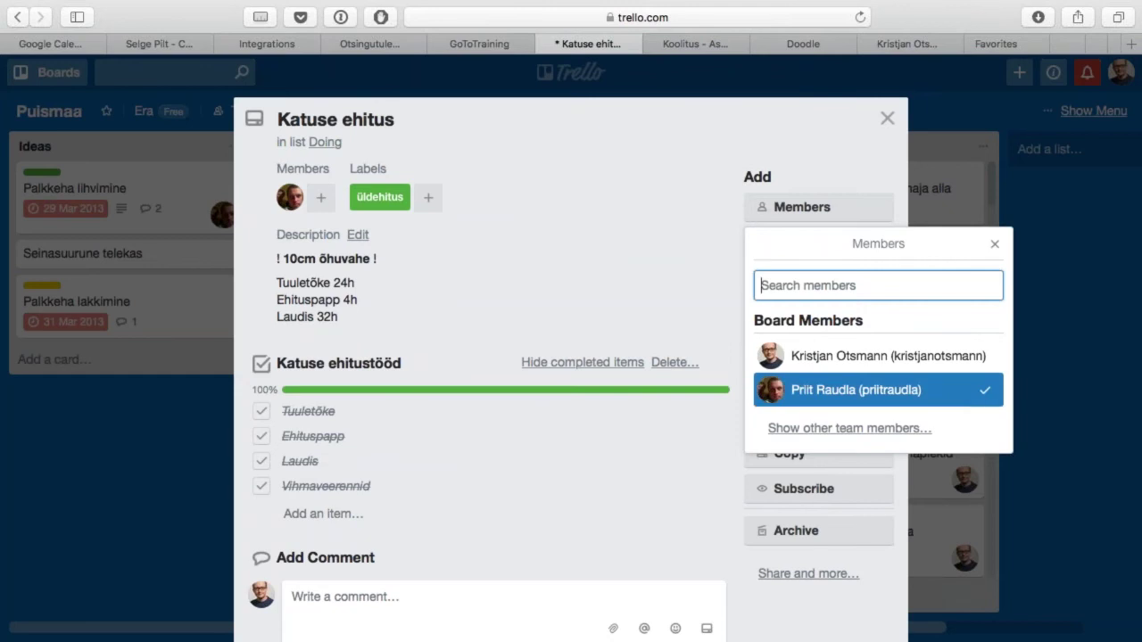
pyautogui.press('Up')
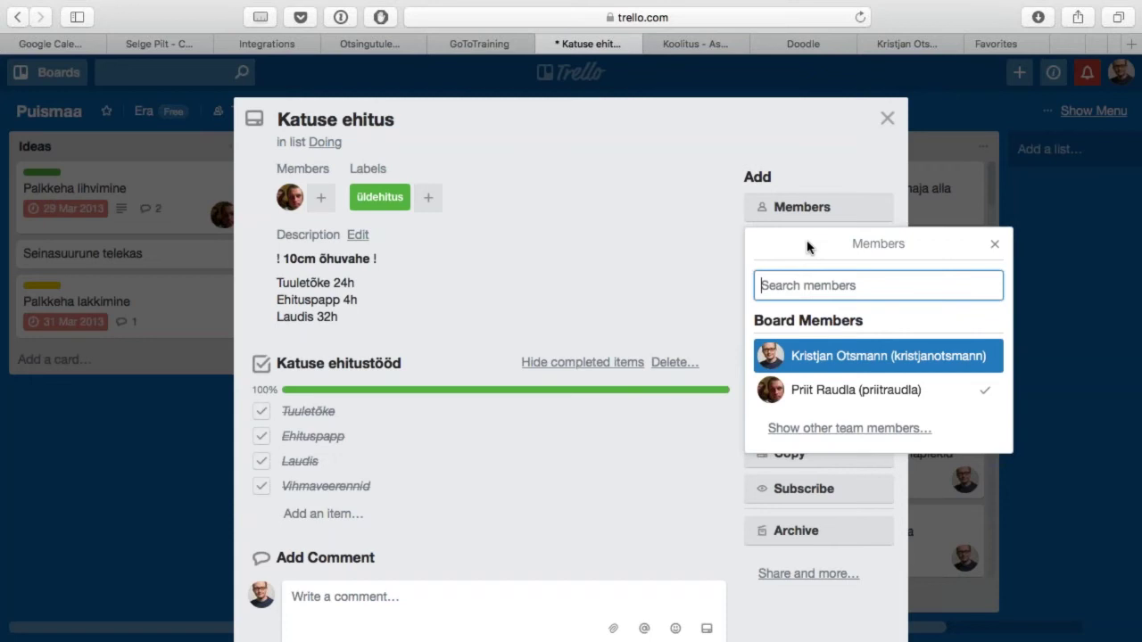
pyautogui.press('Escape')
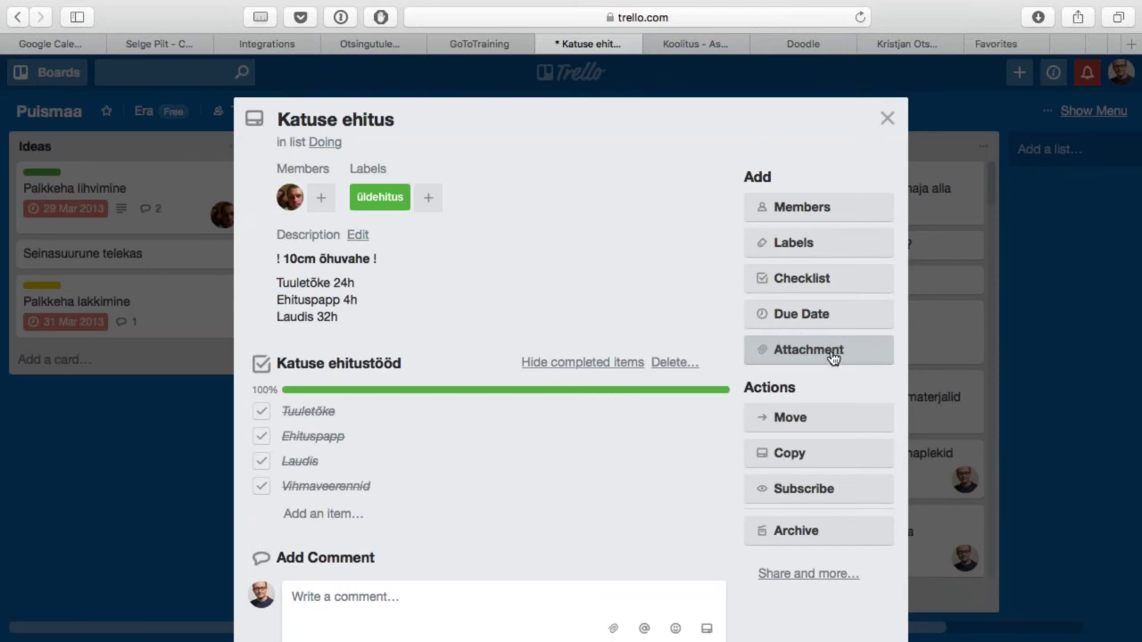
pyautogui.click(887, 118)
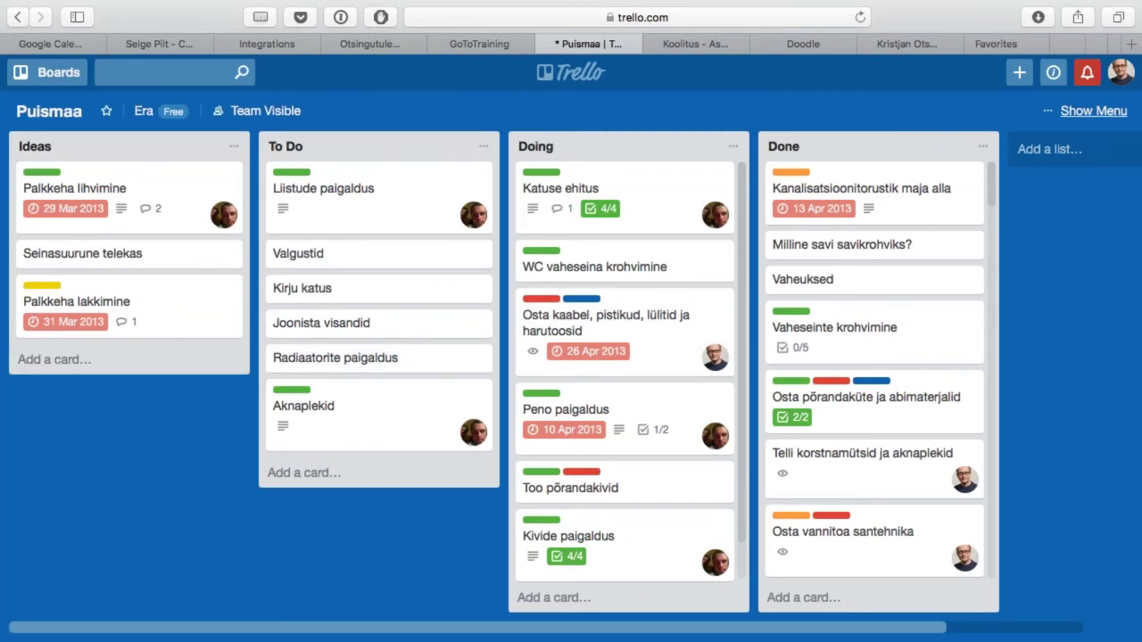
pyautogui.click(1112, 113)
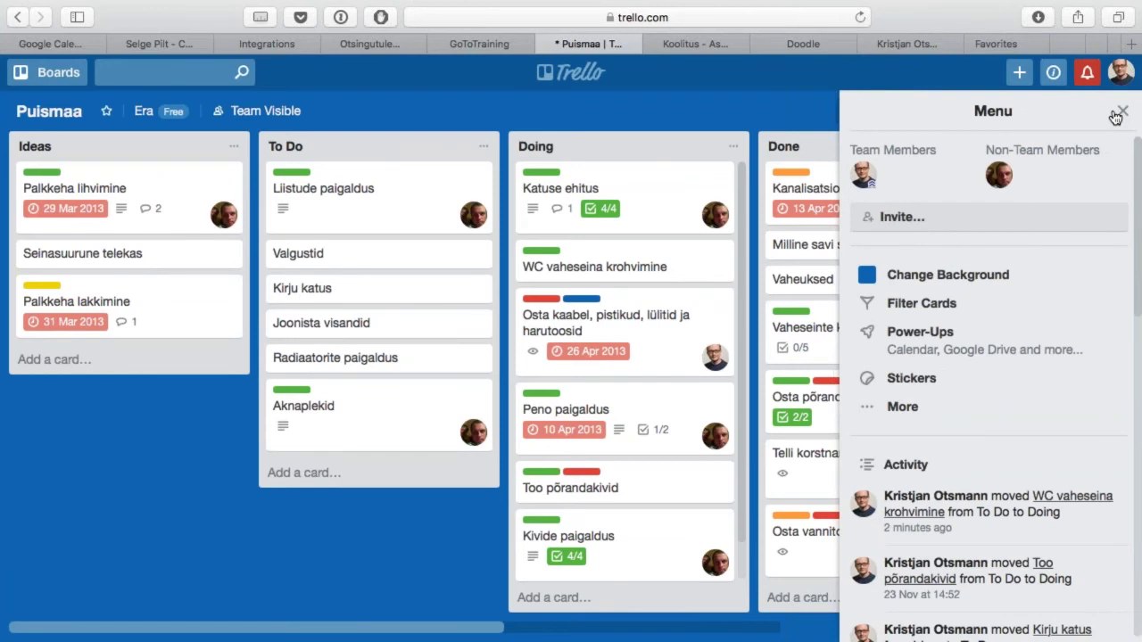
# Step: Try filtering Puismaa cards by the osta label and by one member, then clear both filters
pyautogui.click(943, 305)
pyautogui.press('Down')
pyautogui.press('Down')
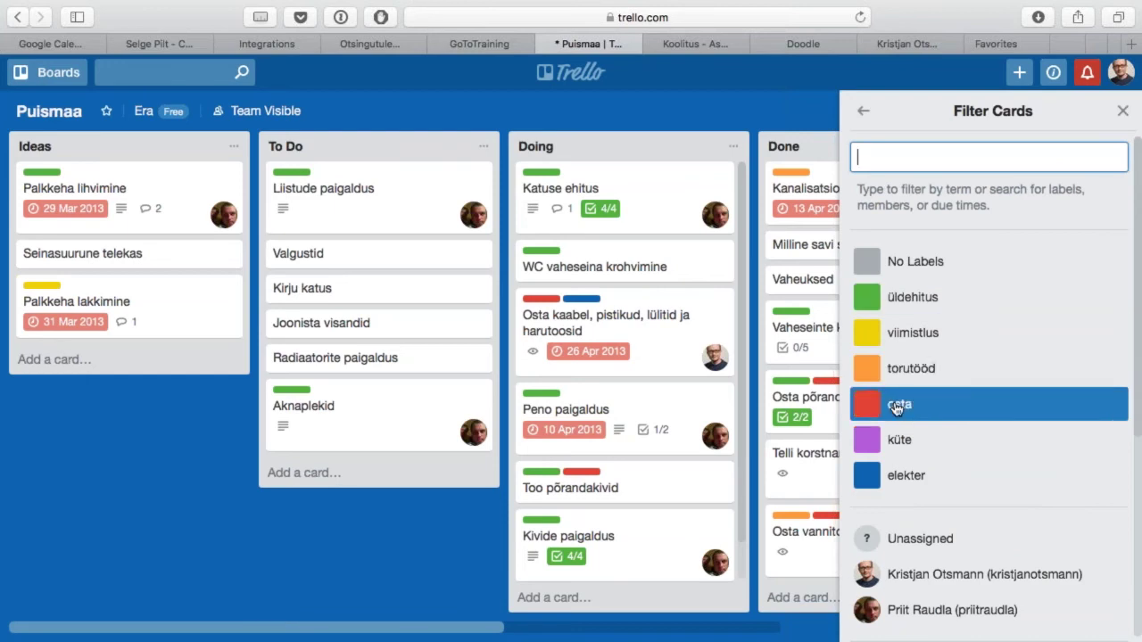
pyautogui.click(898, 409)
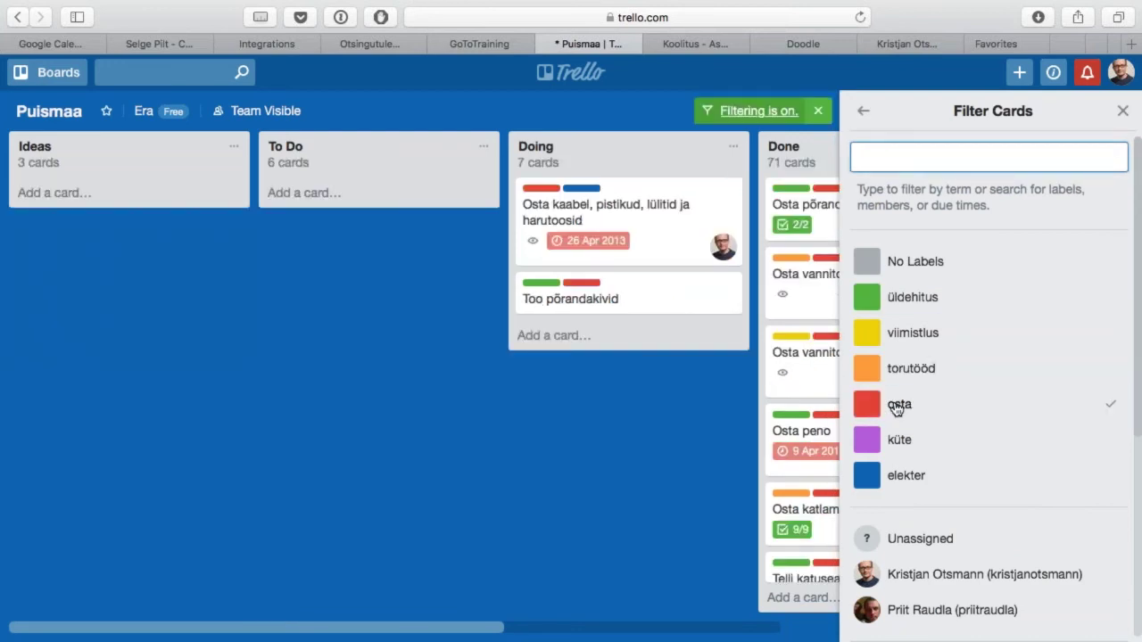
pyautogui.click(897, 409)
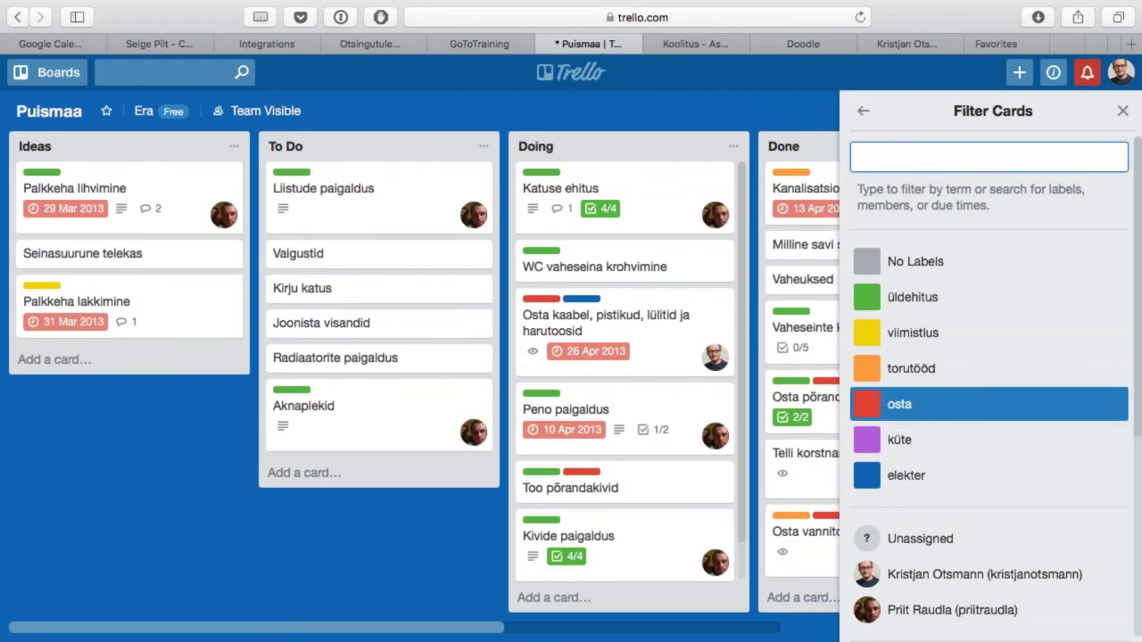
pyautogui.click(981, 612)
pyautogui.click(983, 613)
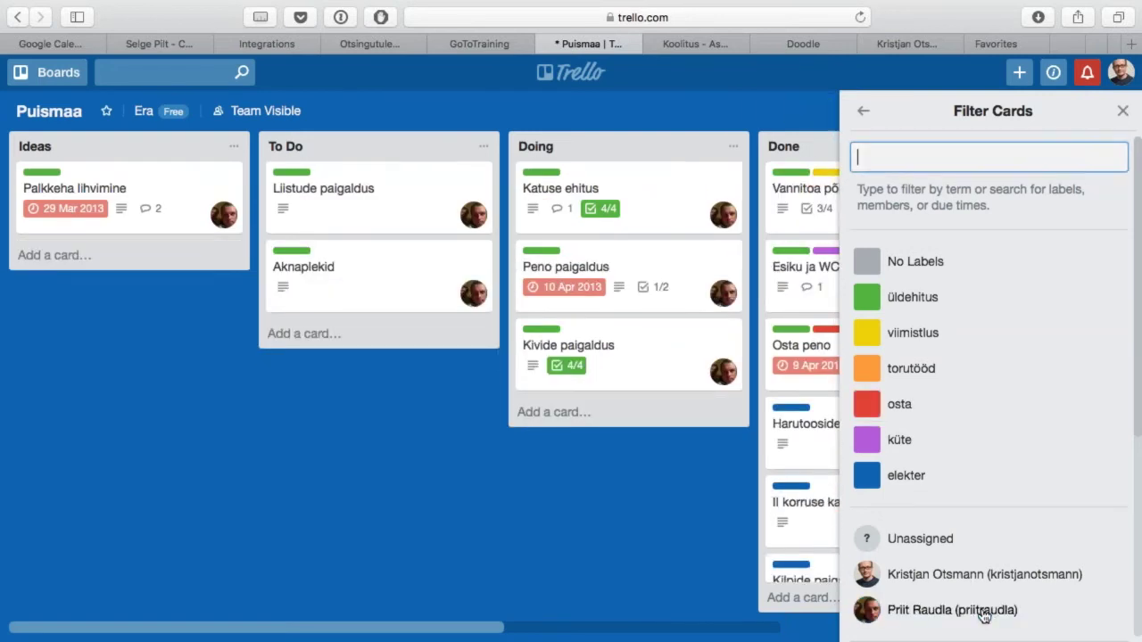
pyautogui.click(868, 113)
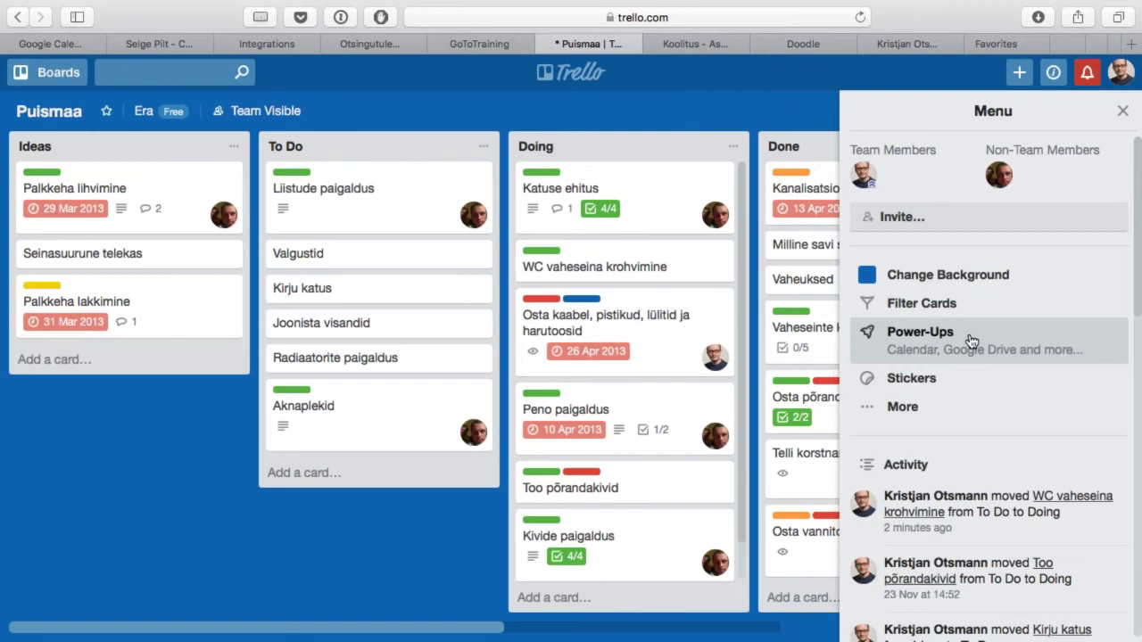
# Step: Browse the Power-Ups directory, including Calendar, Card Aging, Card Repeater and CloudApp
pyautogui.click(972, 342)
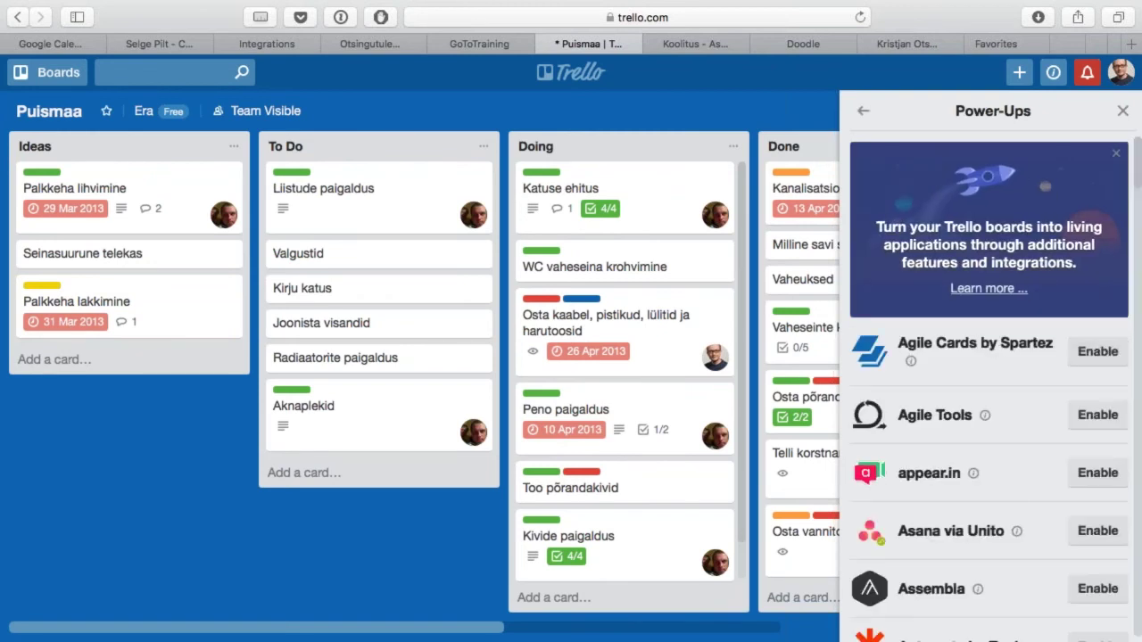
pyautogui.scroll(-10, 990, 383)
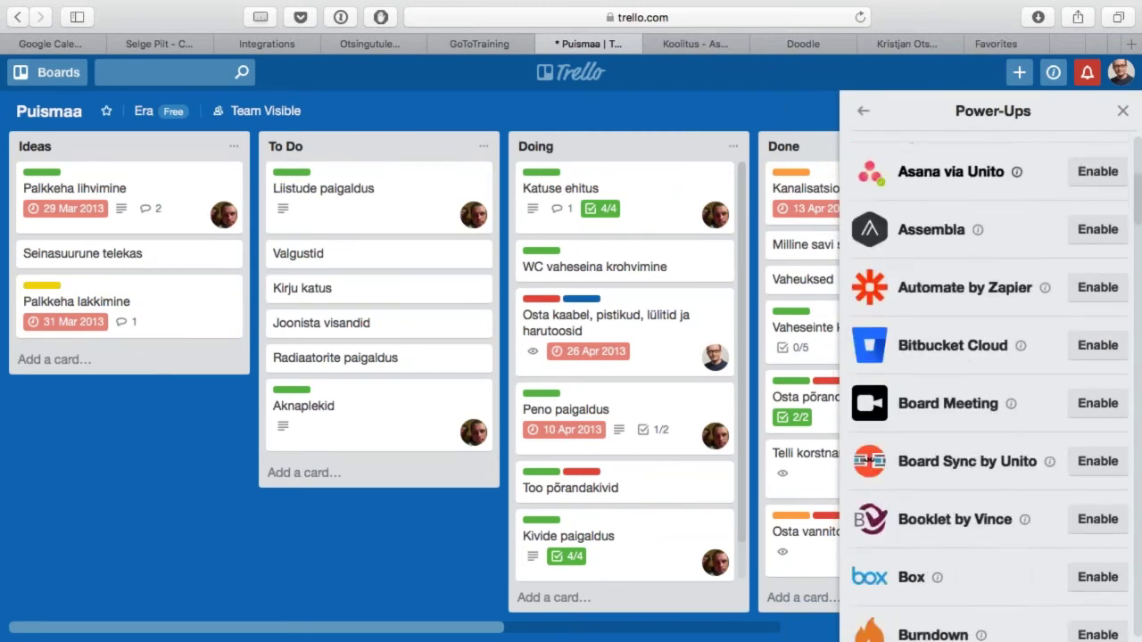
pyautogui.scroll(-15, 990, 383)
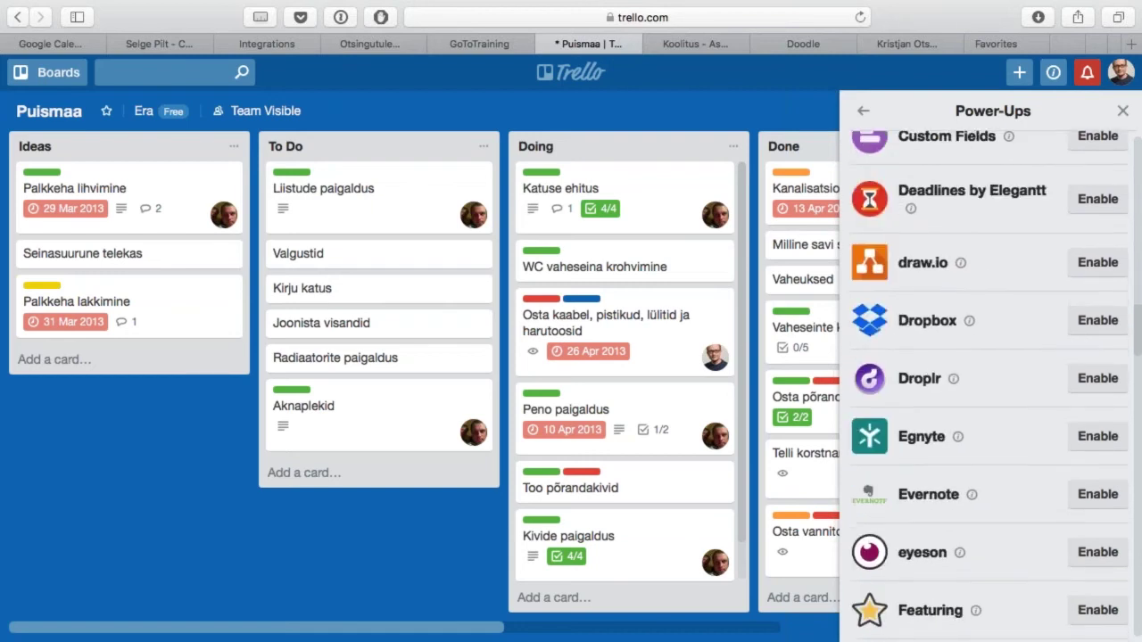
pyautogui.scroll(-20, 989, 384)
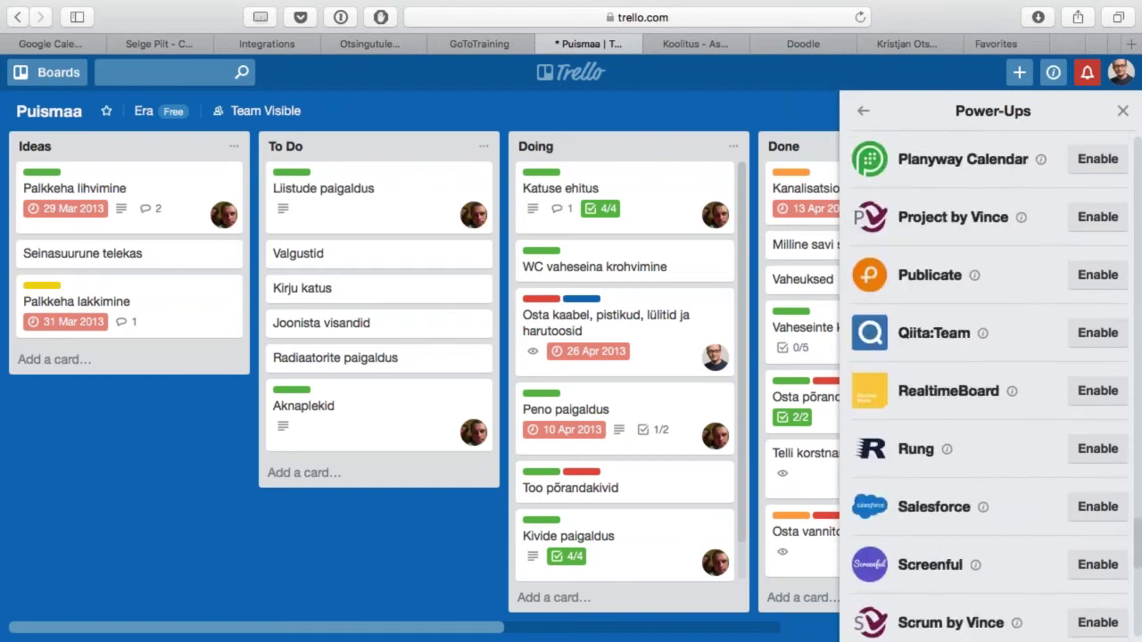
pyautogui.scroll(20, 989, 384)
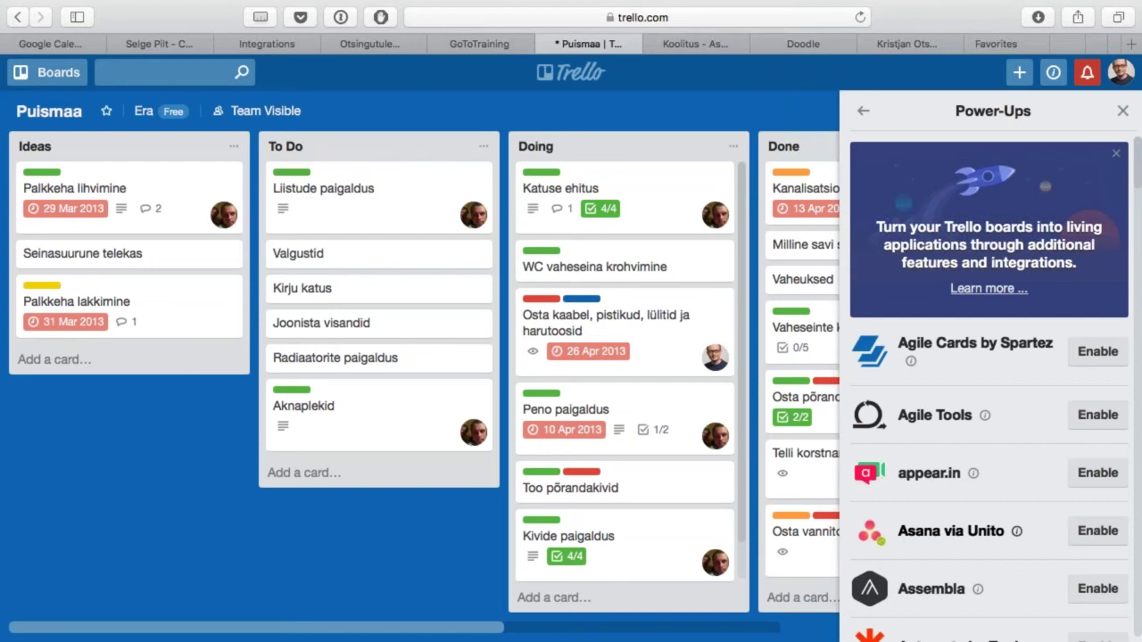
pyautogui.scroll(-10, 990, 383)
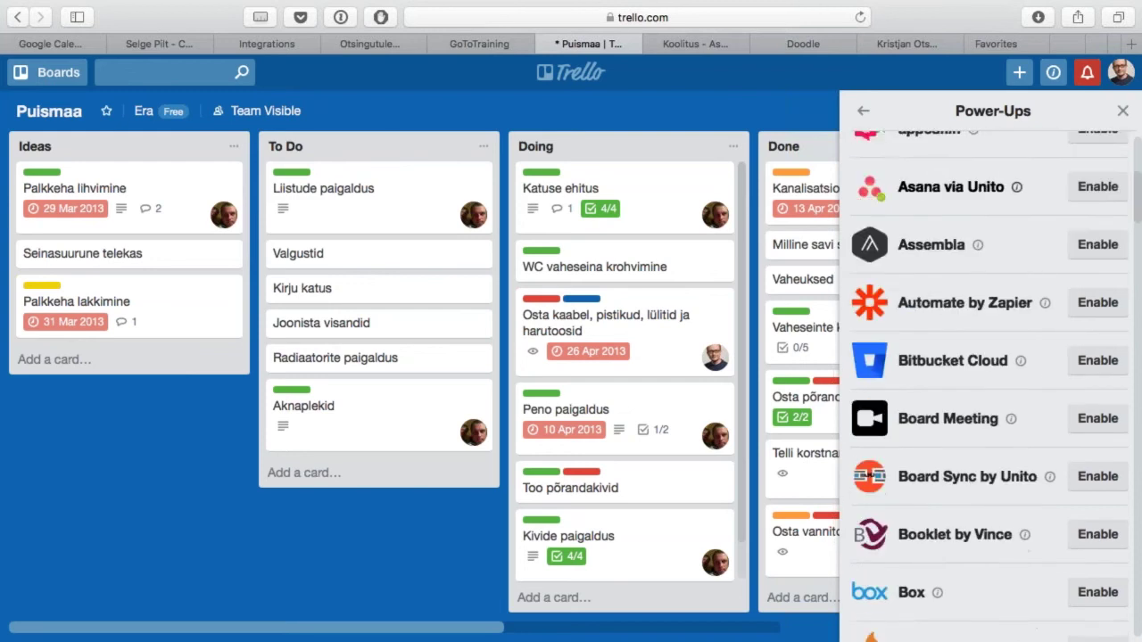
pyautogui.scroll(-3, 990, 383)
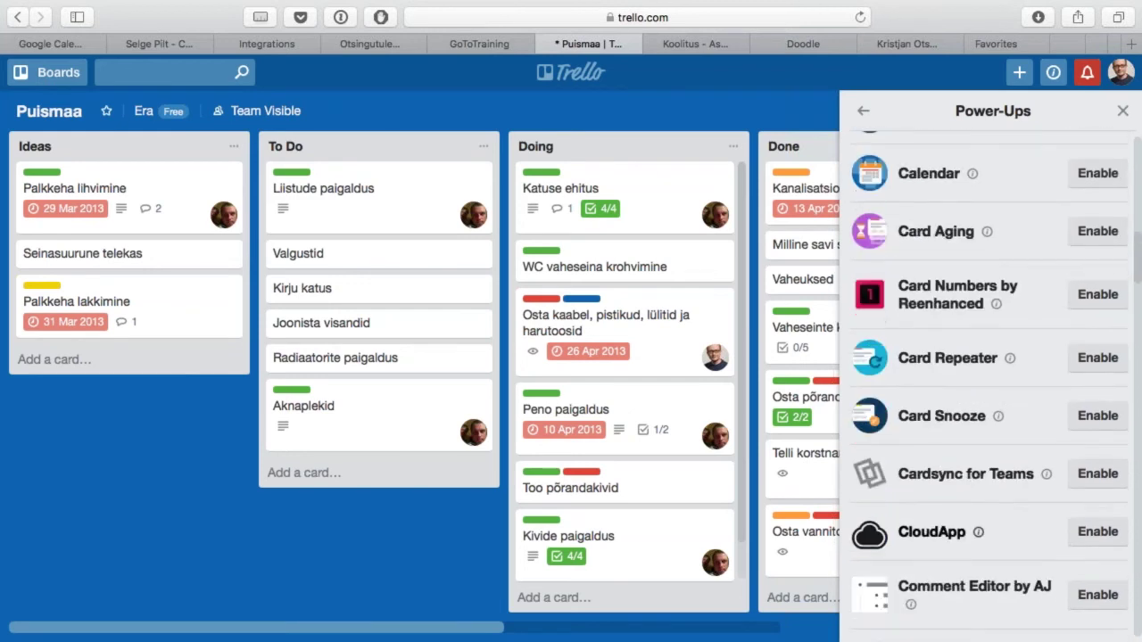
pyautogui.scroll(-5, 1014, 532)
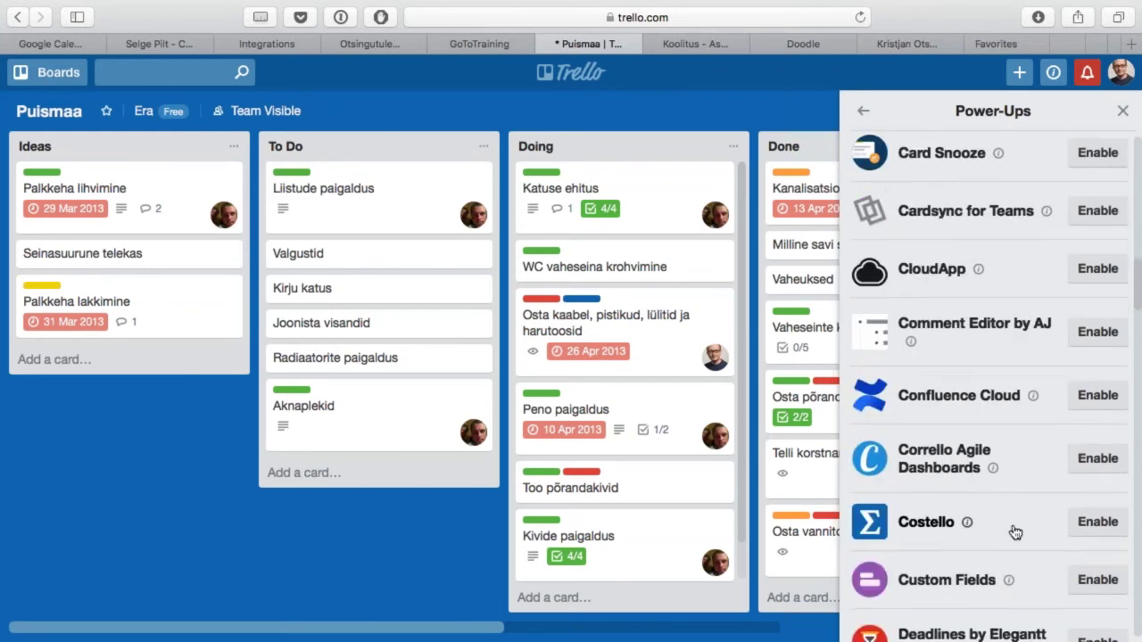
pyautogui.scroll(-3, 1015, 532)
pyautogui.scroll(5, 1014, 532)
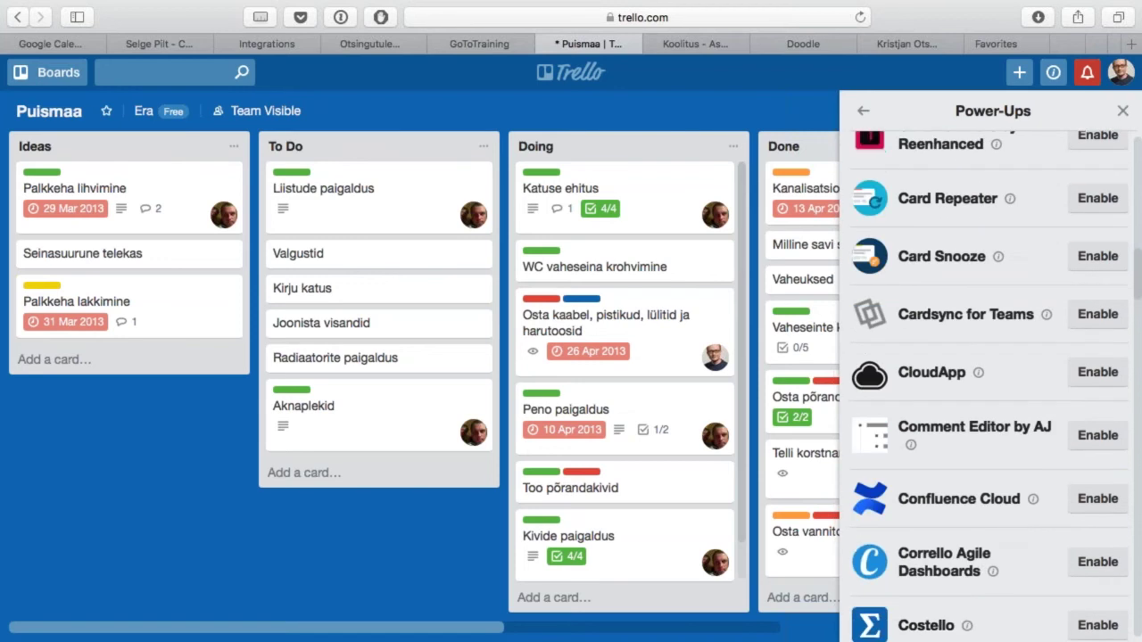
pyautogui.scroll(3, 990, 384)
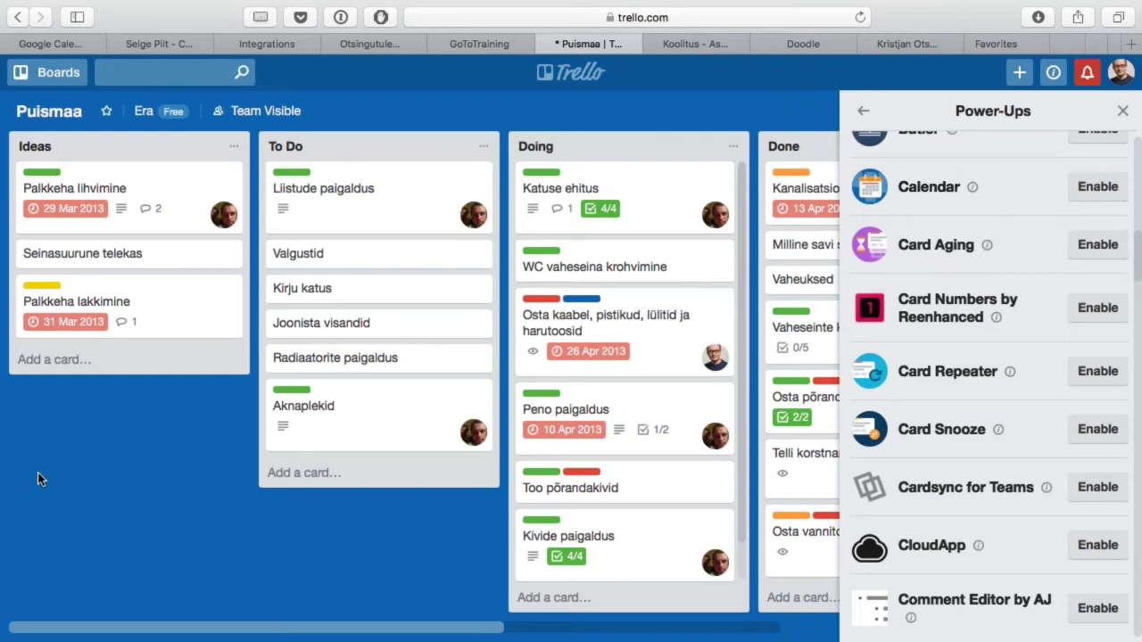
# Step: Show the Leola board as a calendar and step back to August 2017
pyautogui.click(55, 75)
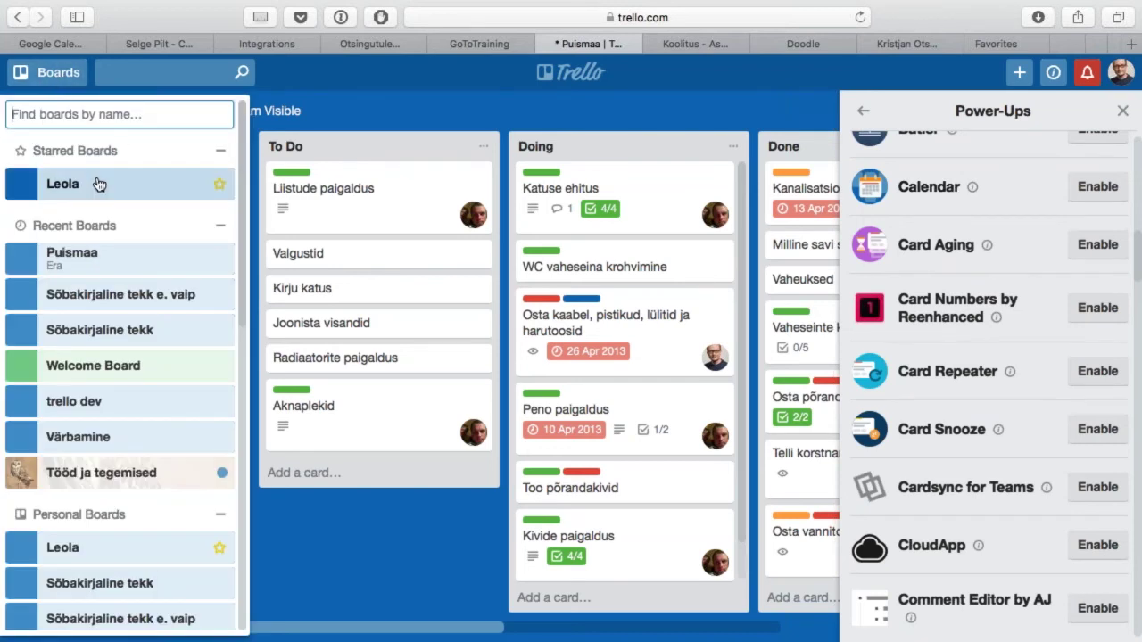
pyautogui.click(100, 184)
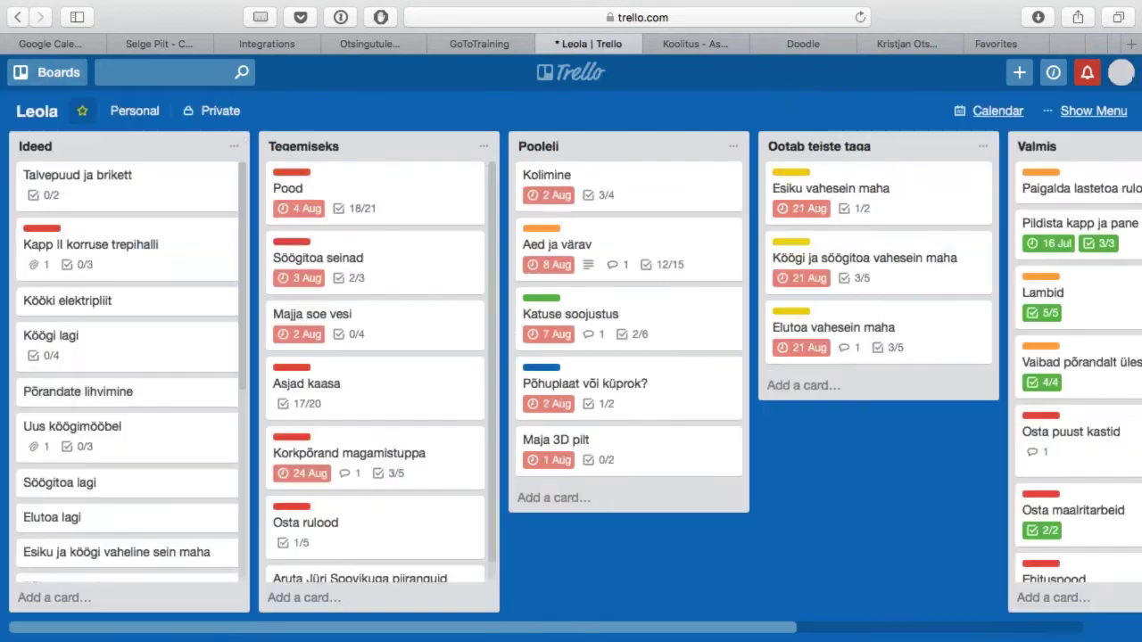
pyautogui.click(1100, 111)
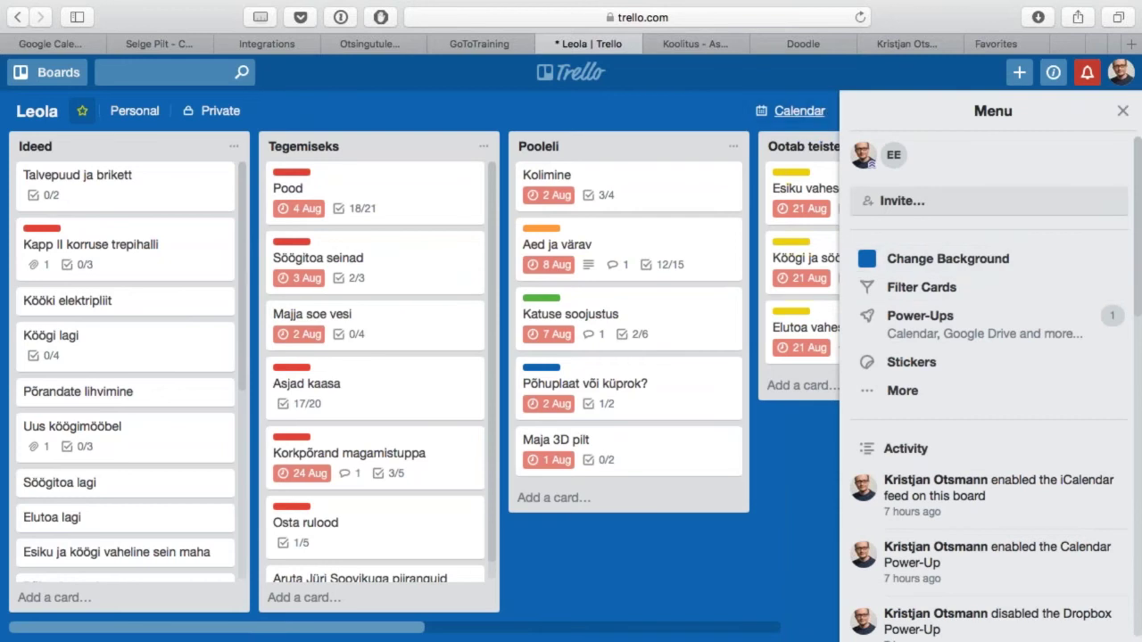
pyautogui.click(1122, 111)
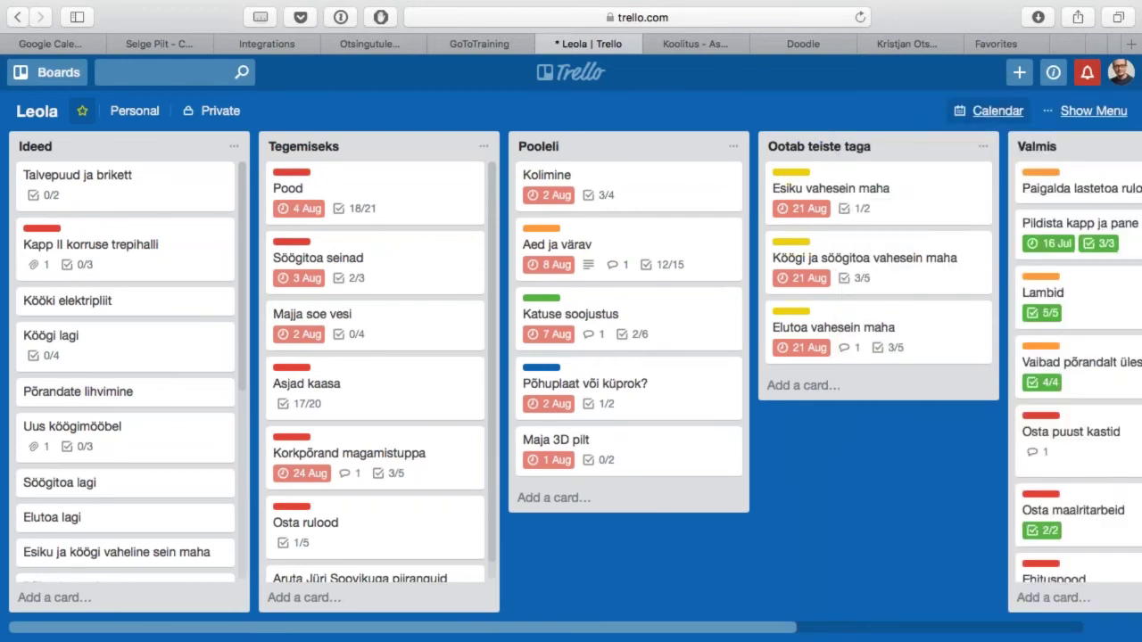
pyautogui.click(997, 113)
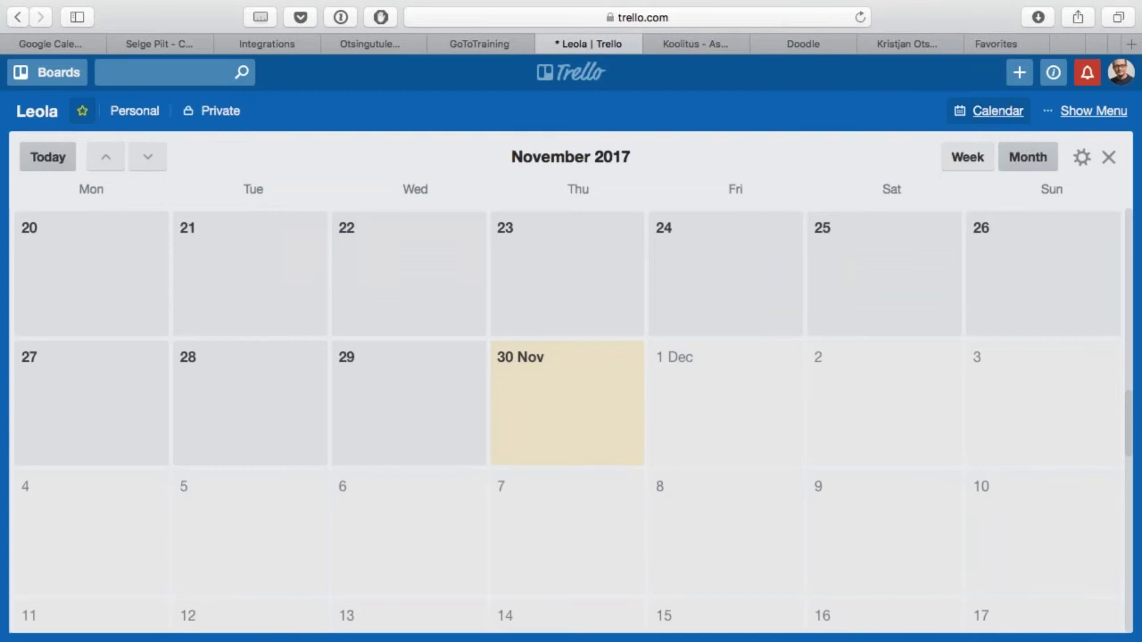
pyautogui.click(107, 158)
pyautogui.click(107, 158)
pyautogui.click(107, 157)
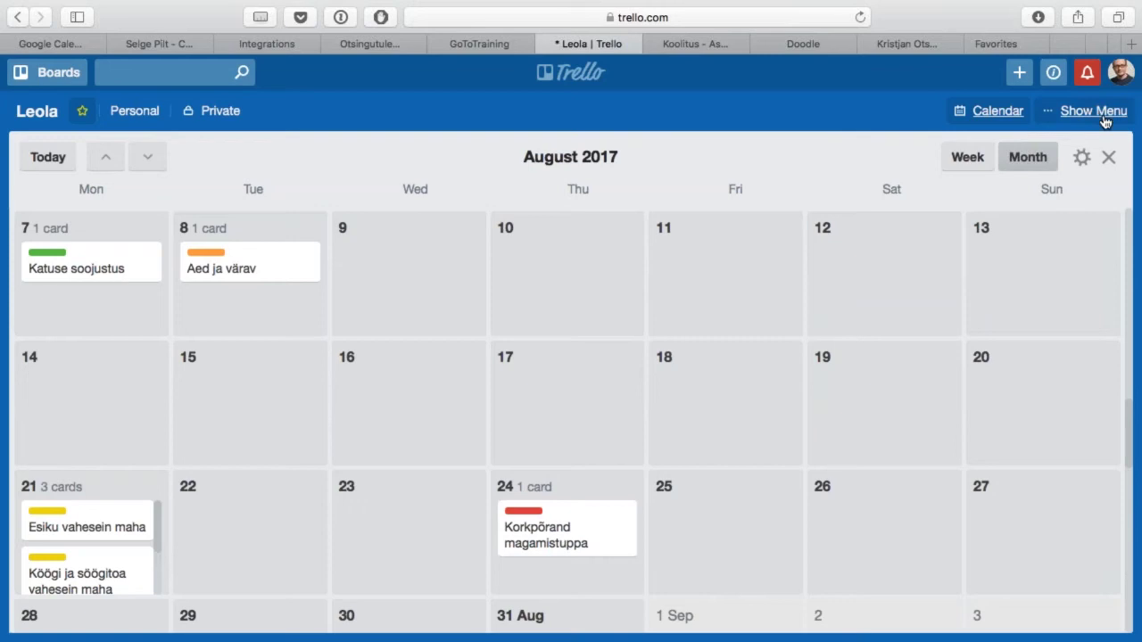
# Step: Copy the Leola calendar's iCalendar feed URL from its sync settings
pyautogui.click(1081, 158)
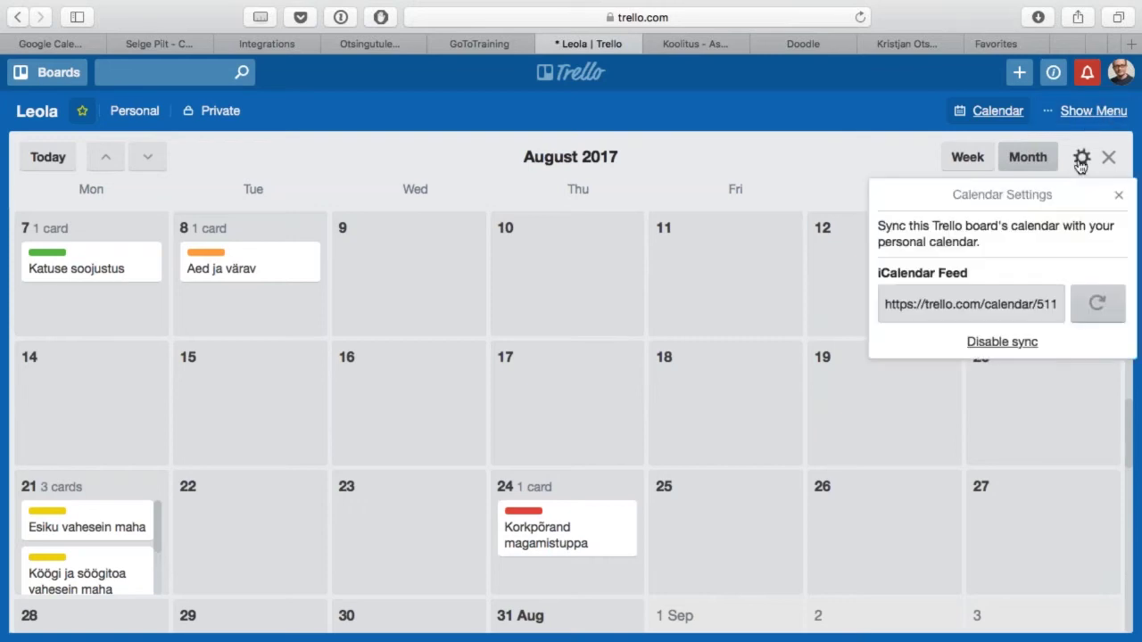
pyautogui.click(1006, 303)
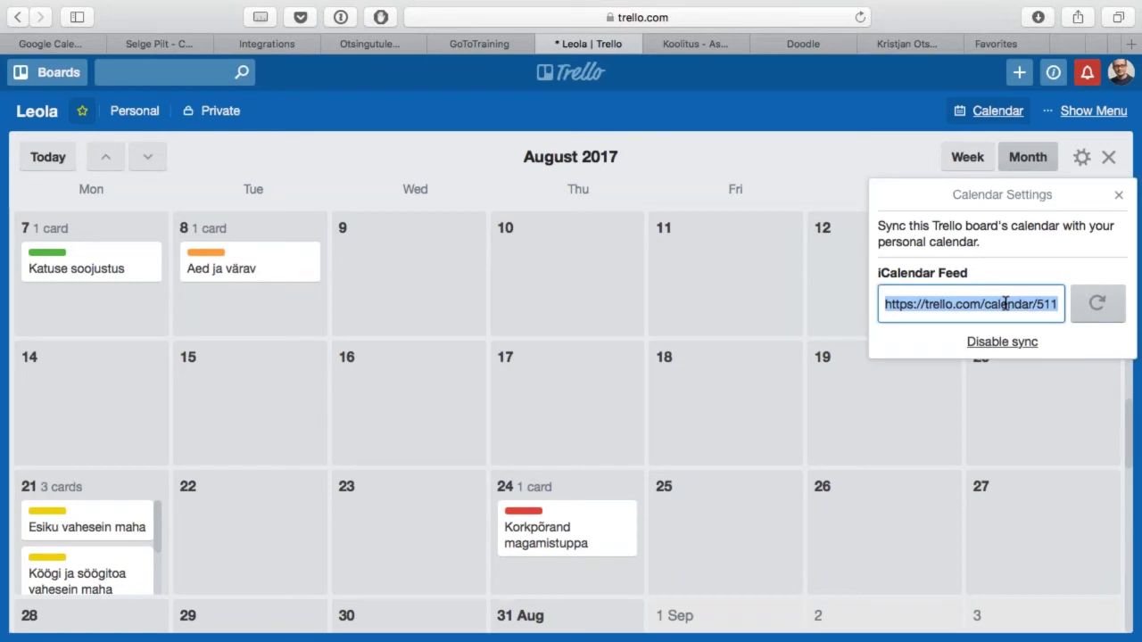
pyautogui.press('Escape')
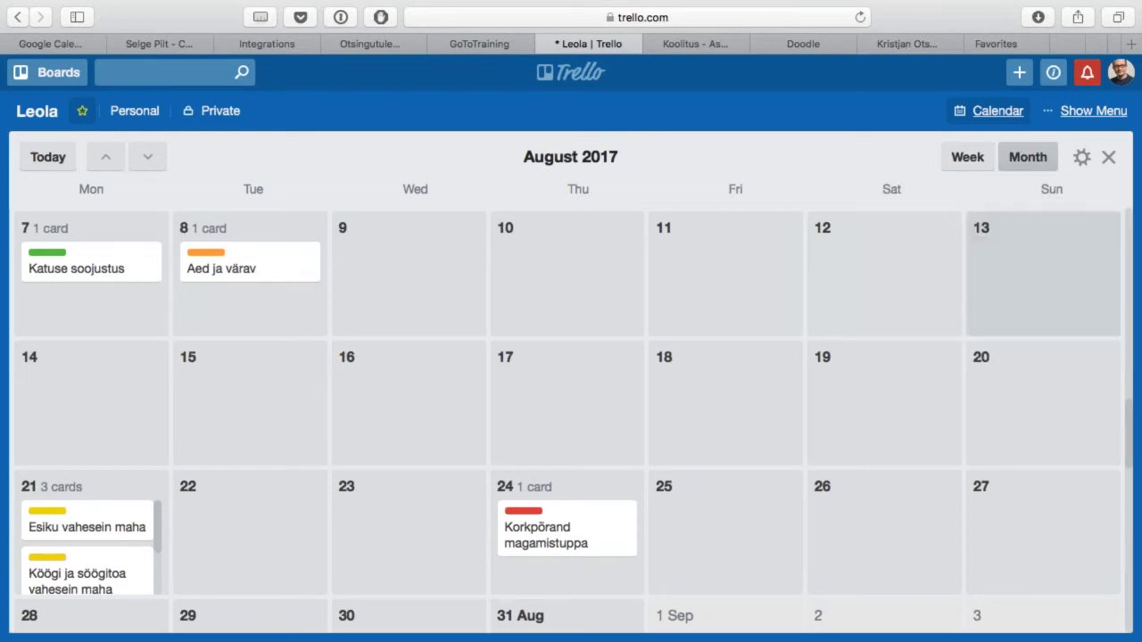
# Step: Add the copied Trello iCalendar feed to Google Calendar by URL
pyautogui.click(153, 41)
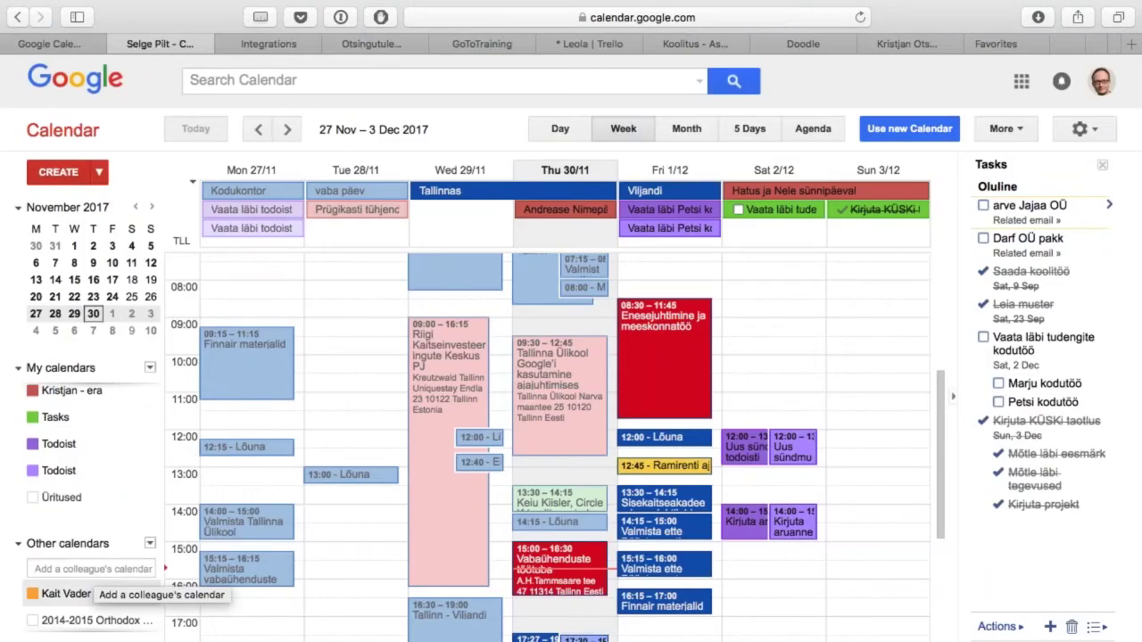
pyautogui.click(149, 546)
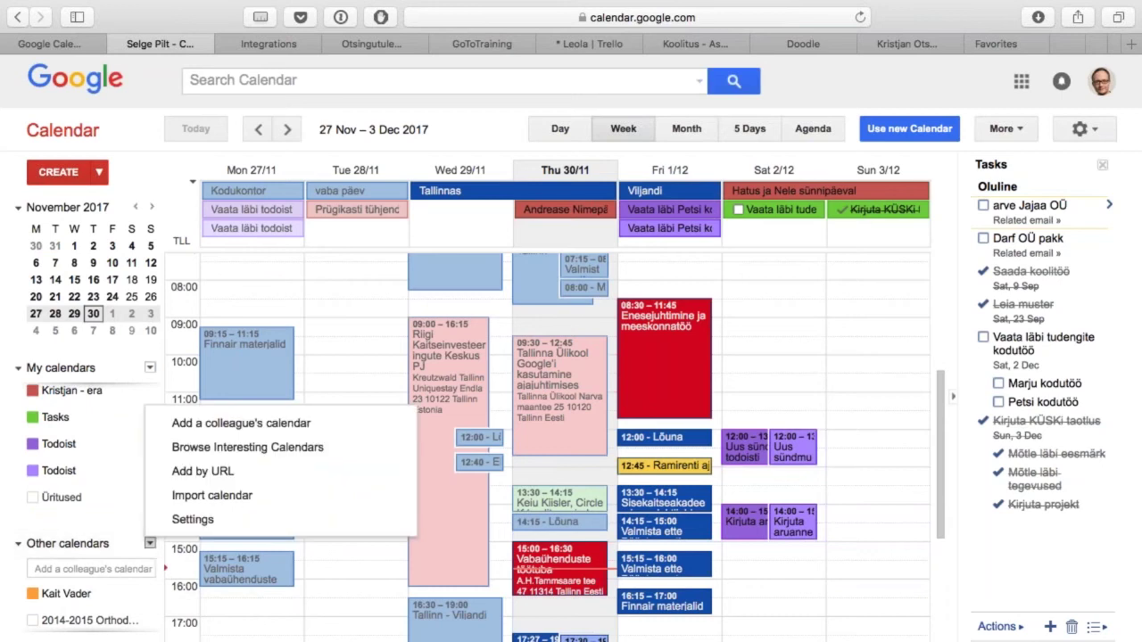
pyautogui.click(223, 472)
pyautogui.press('super+v')
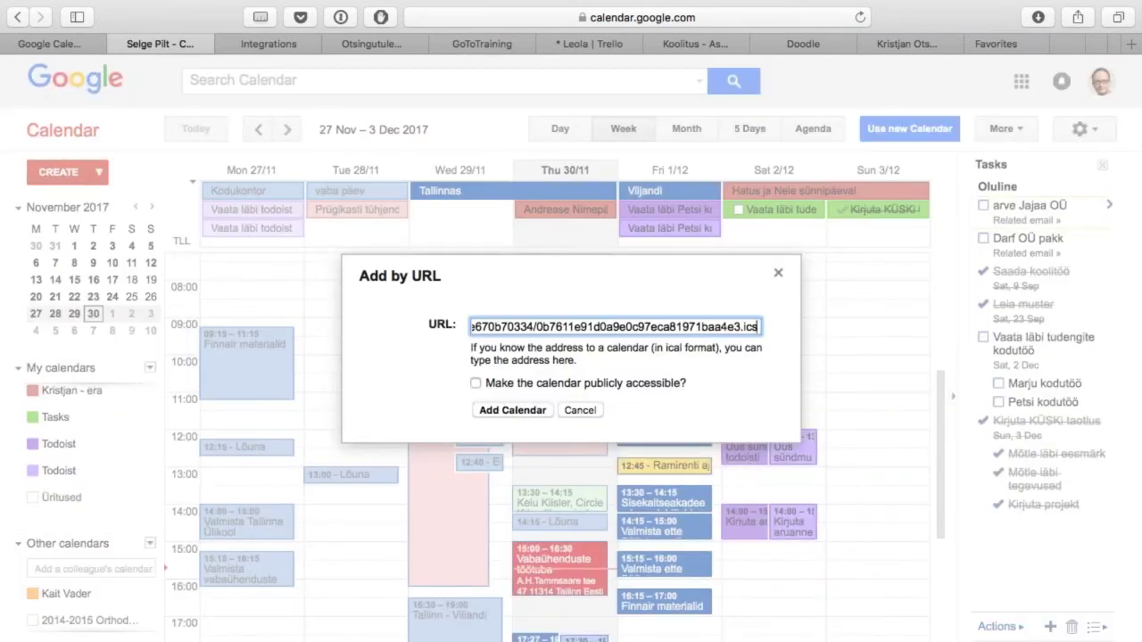
pyautogui.click(525, 412)
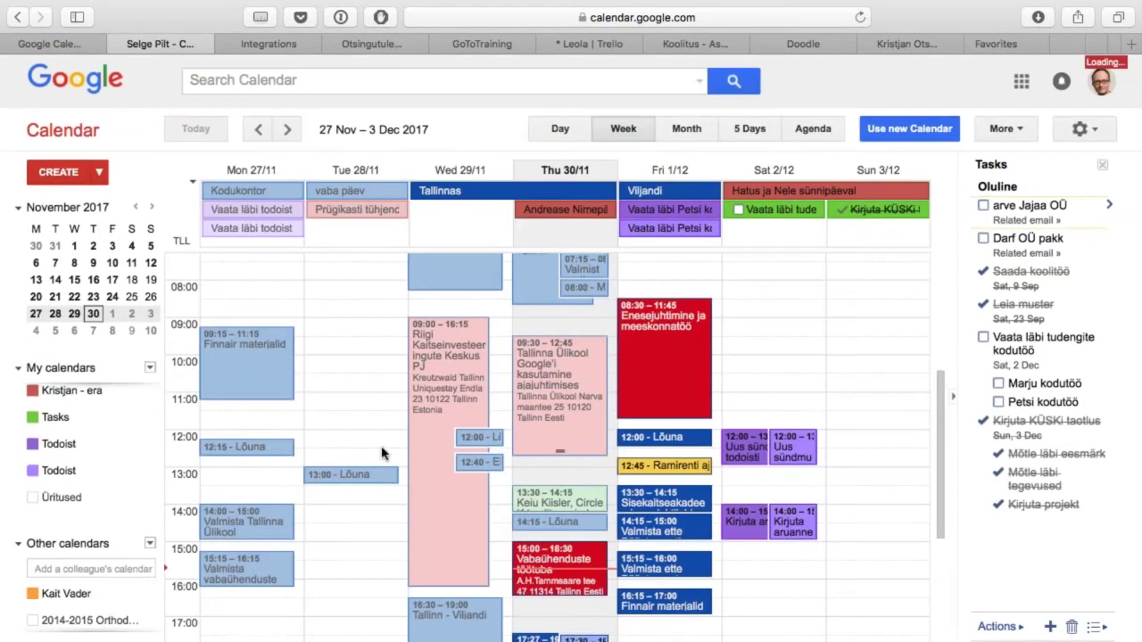
# Step: Hide the Orthodontics calendar and jump to the week of 23 August 2017
pyautogui.click(64, 613)
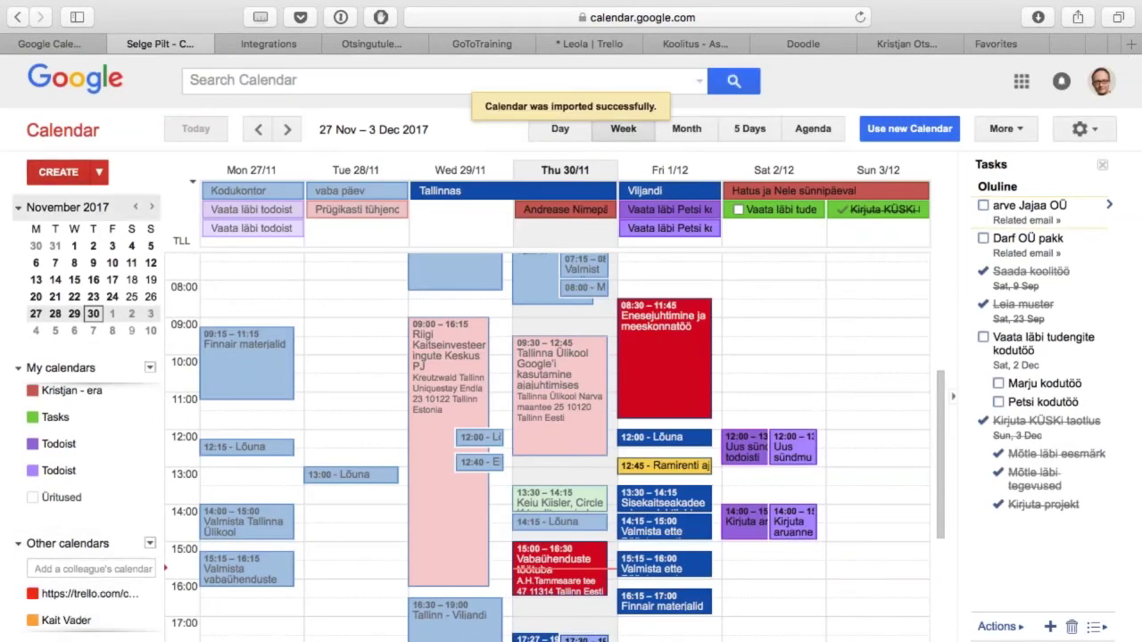
pyautogui.scroll(3, 74, 304)
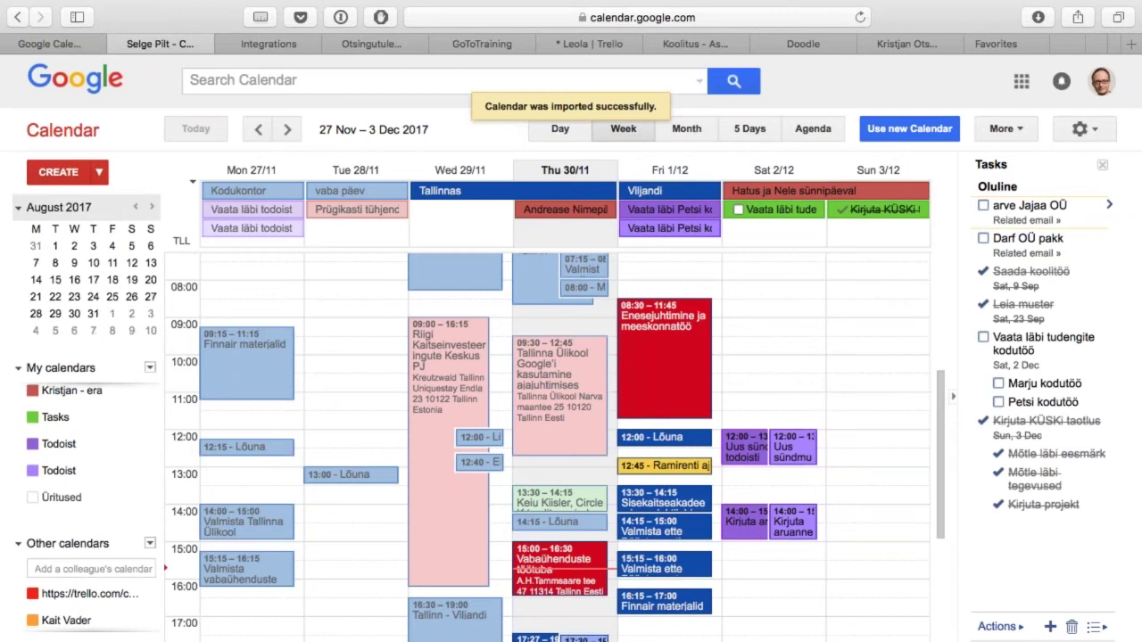
pyautogui.click(75, 299)
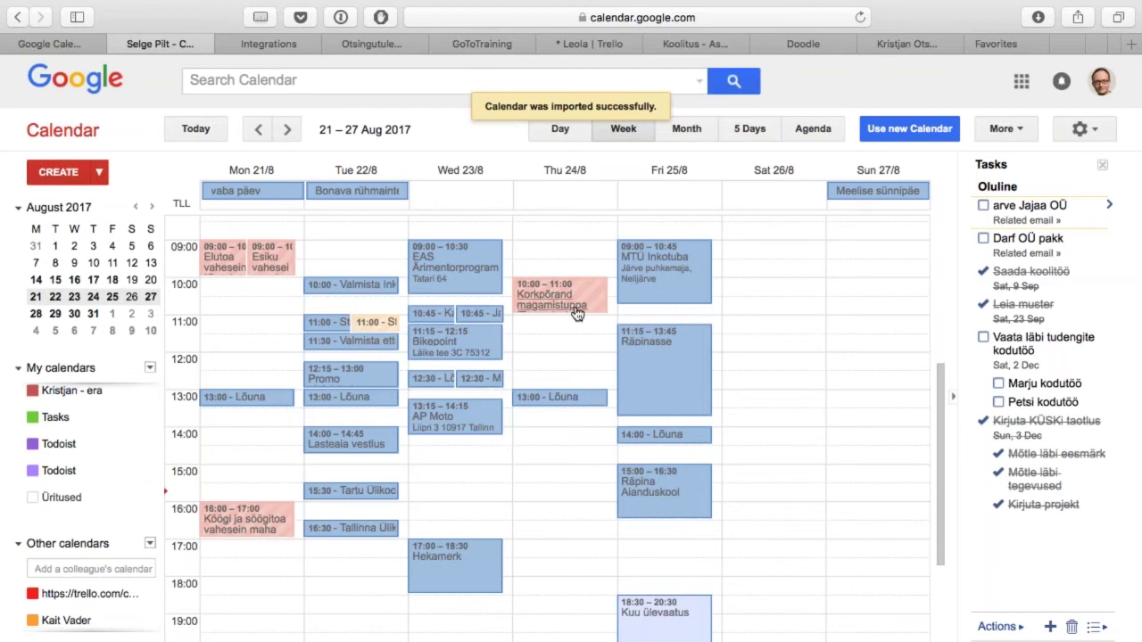
# Step: Switch the Leola Trello board from calendar view back to its lists, Ideed through Valmis
pyautogui.click(603, 40)
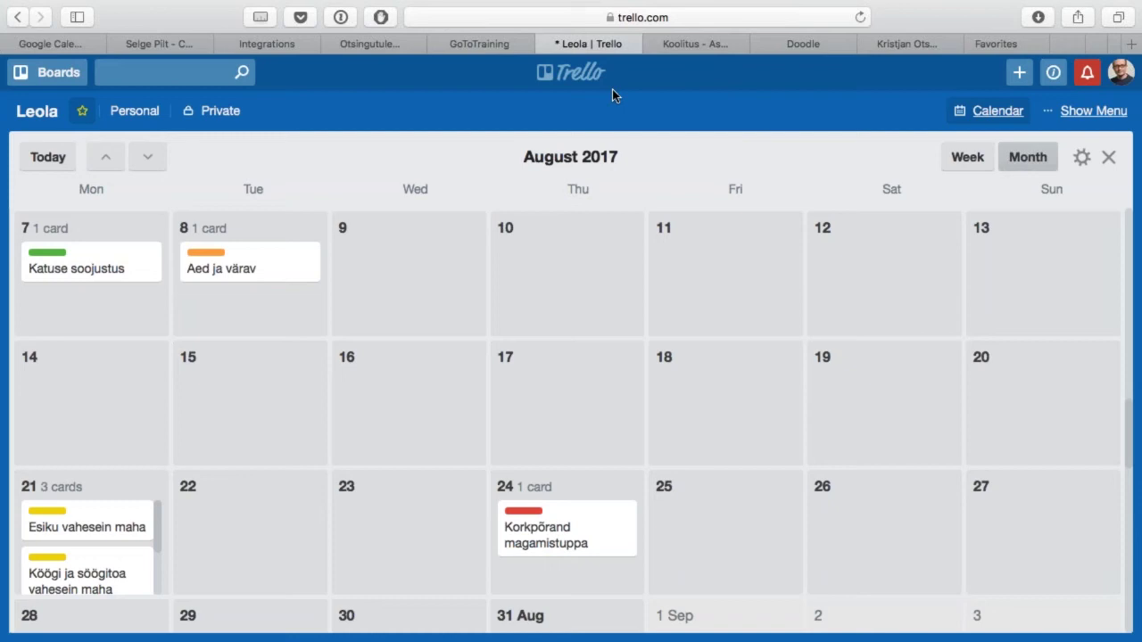
pyautogui.press('/')
pyautogui.click(997, 112)
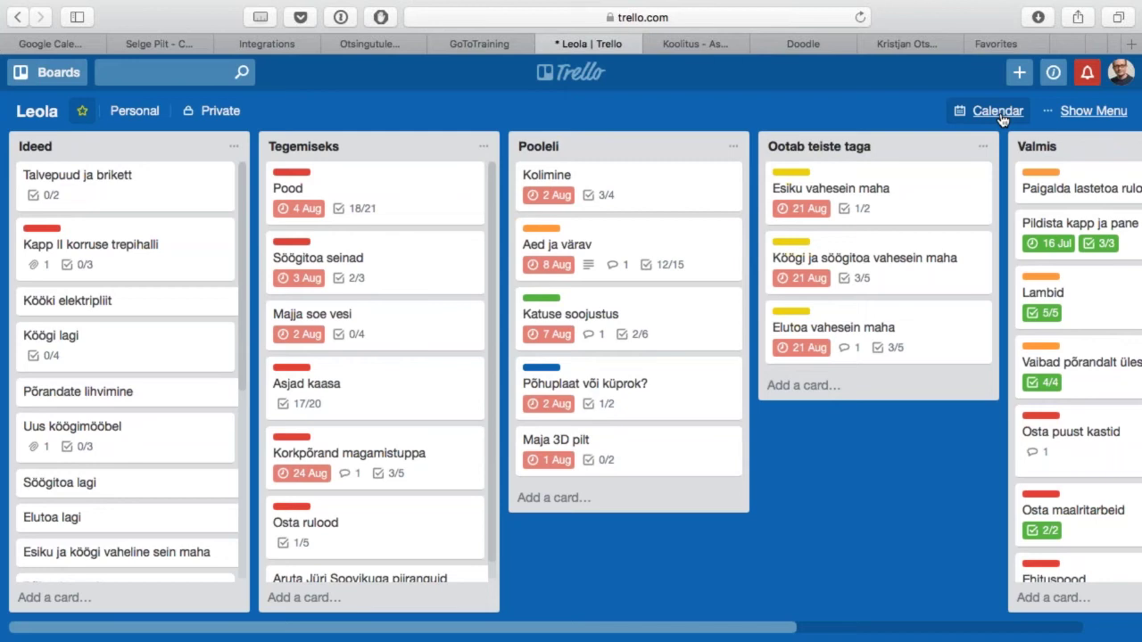
# Step: Move from the Leola Trello tab to the Koolitus project board in Asana
pyautogui.hotkey('ctrl', 'Tab')
pyautogui.hotkey('ctrl', 'shift', 'Tab')
pyautogui.hotkey('ctrl', 'Tab')
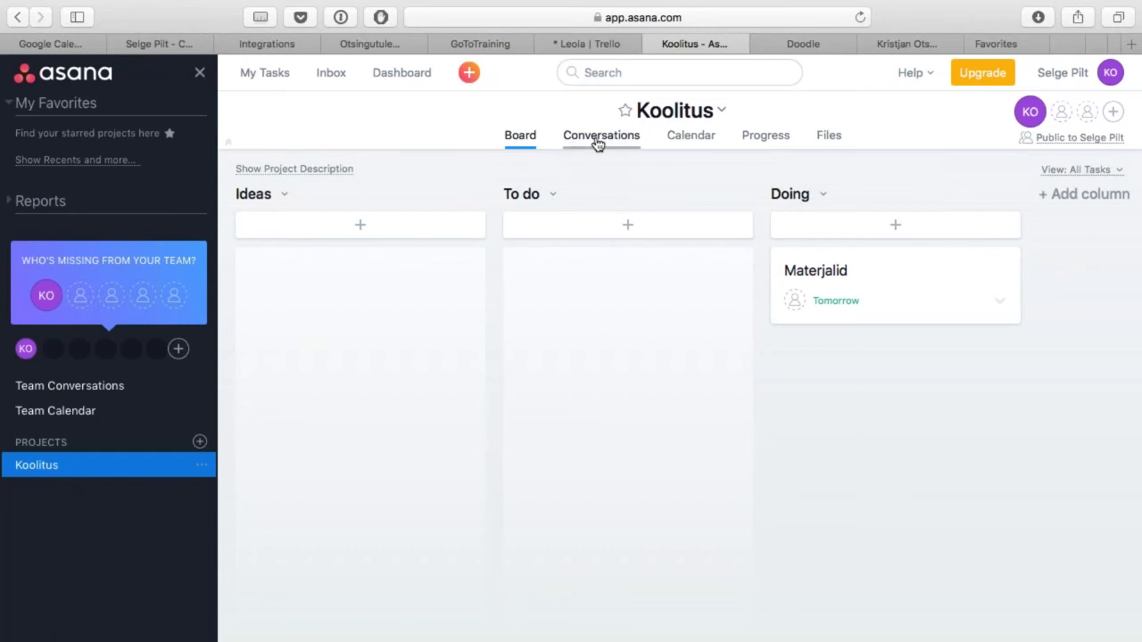
# Step: Start a new Asana project named 'Seminar', keeping the List layout
pyautogui.click(468, 73)
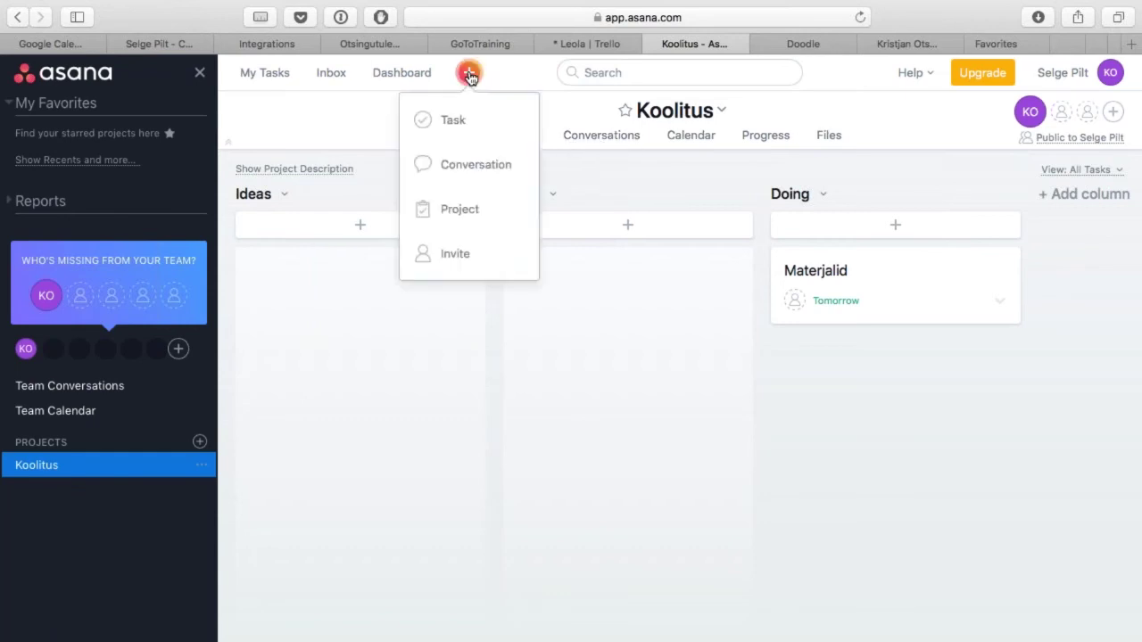
pyautogui.click(467, 223)
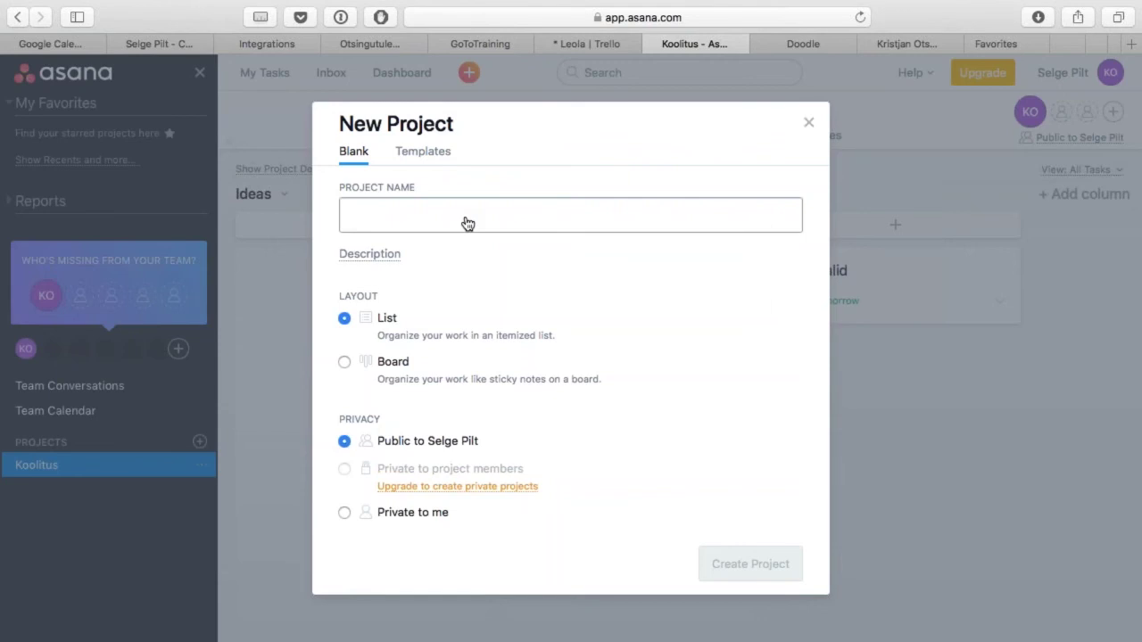
pyautogui.write('Seminar')
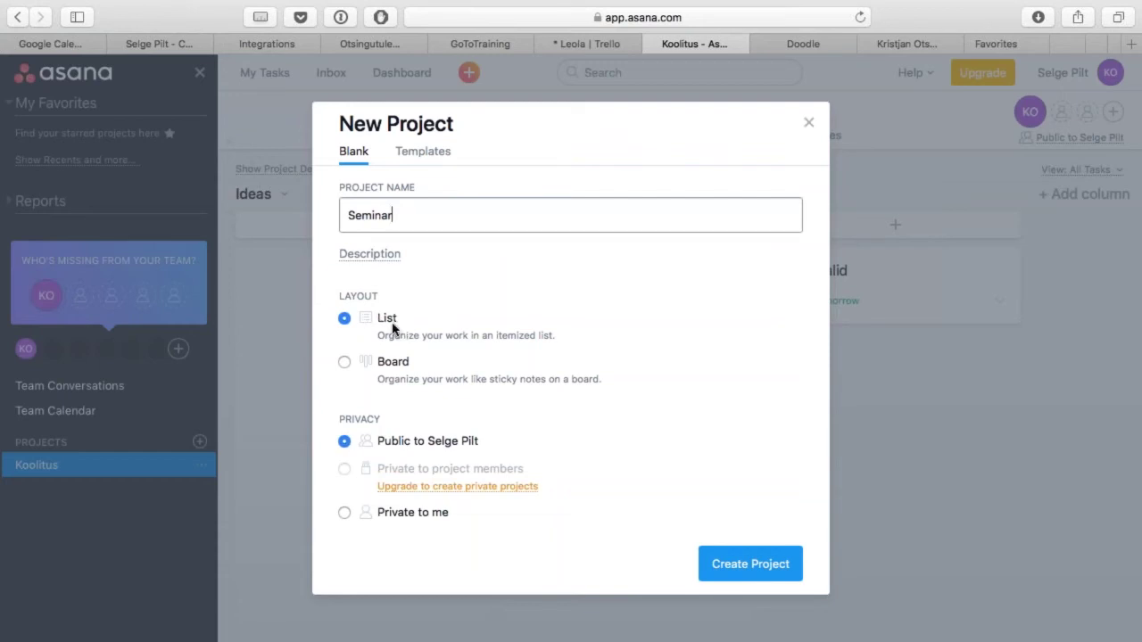
pyautogui.click(400, 369)
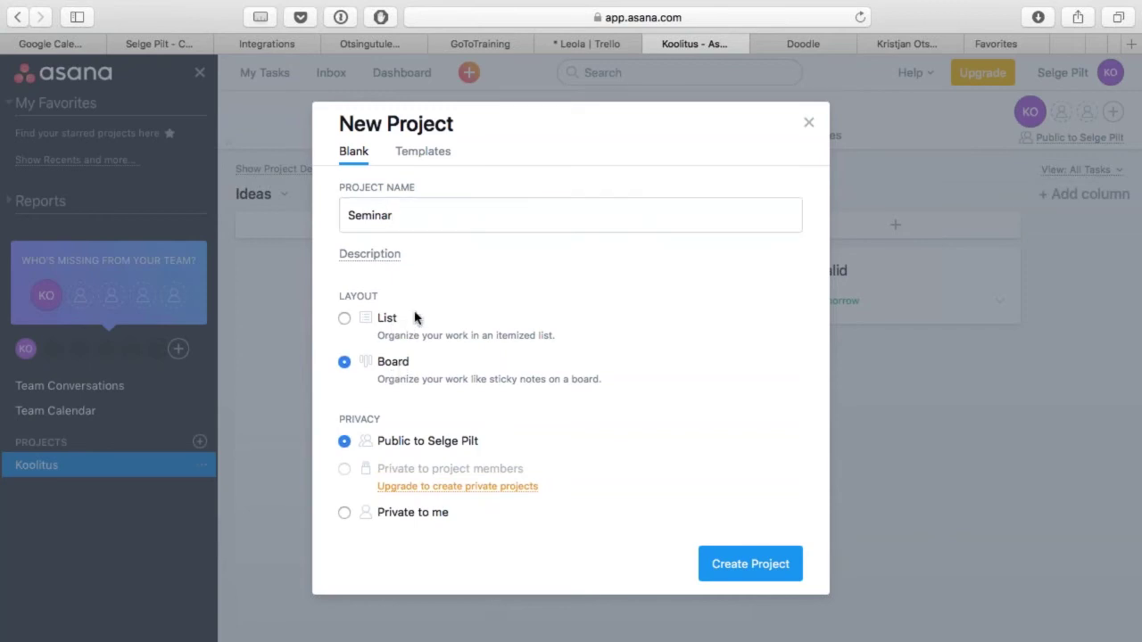
pyautogui.click(381, 321)
# Step: Browse the project templates, return to Blank and create the Seminar project
pyautogui.click(423, 154)
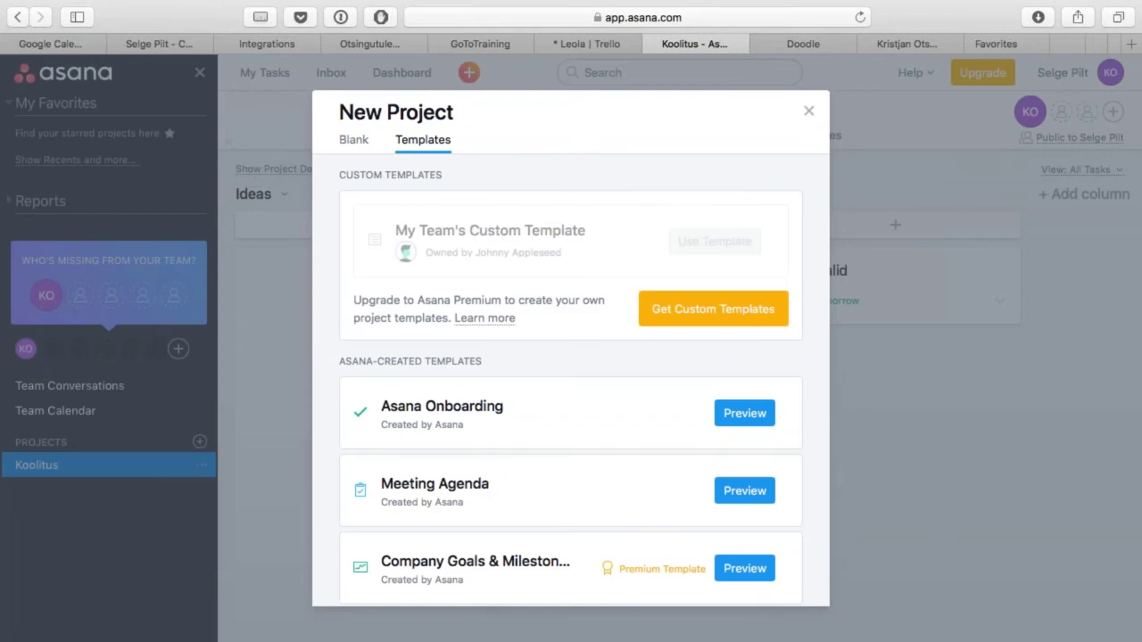
pyautogui.scroll(-7, 571, 379)
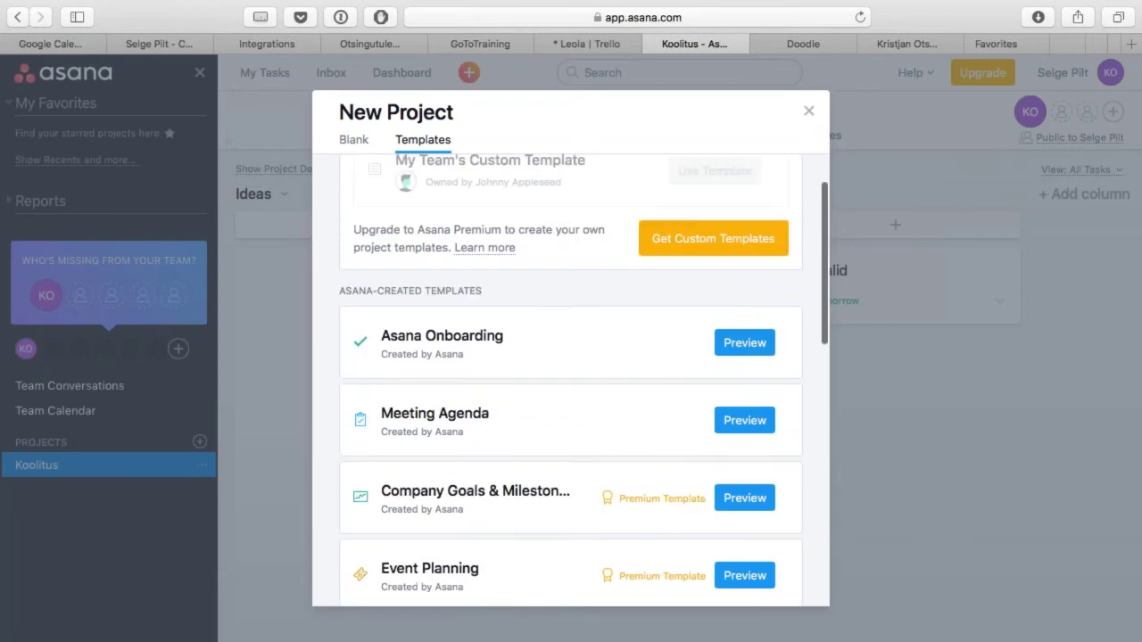
pyautogui.scroll(6, 571, 380)
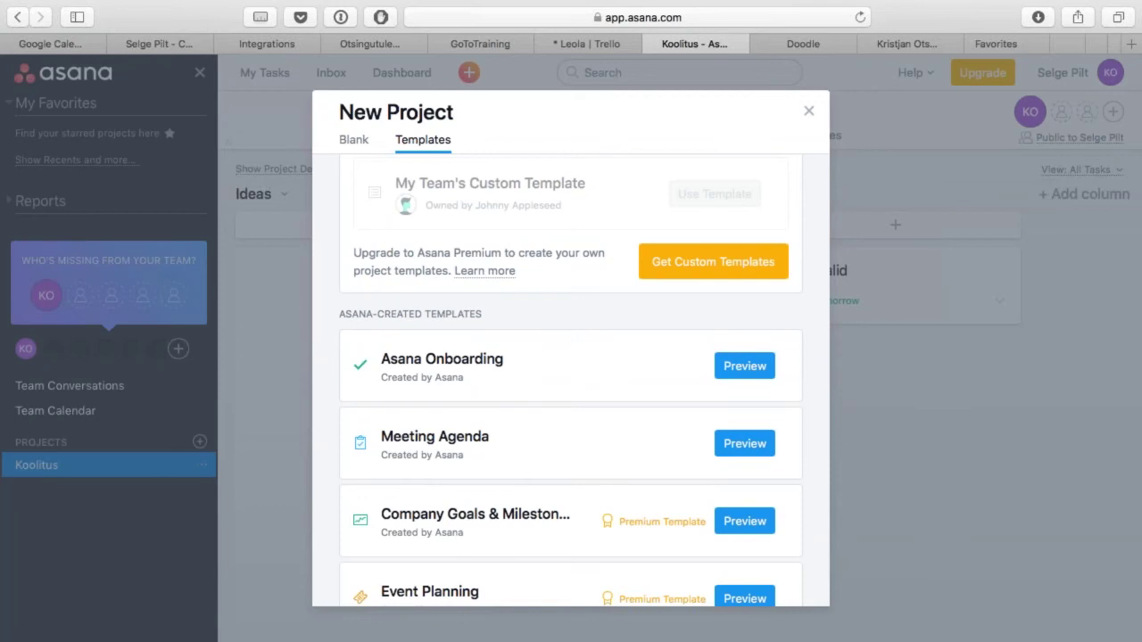
pyautogui.scroll(-5, 550, 407)
pyautogui.scroll(-6, 550, 407)
pyautogui.moveTo(824, 437); pyautogui.dragTo(838, 120)
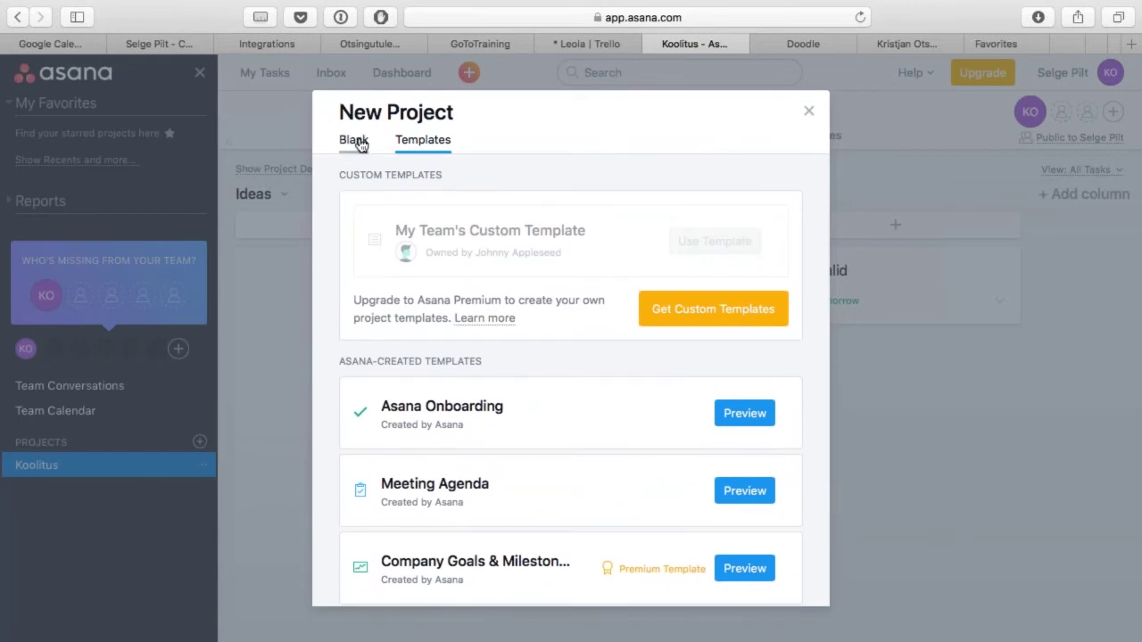
pyautogui.click(355, 141)
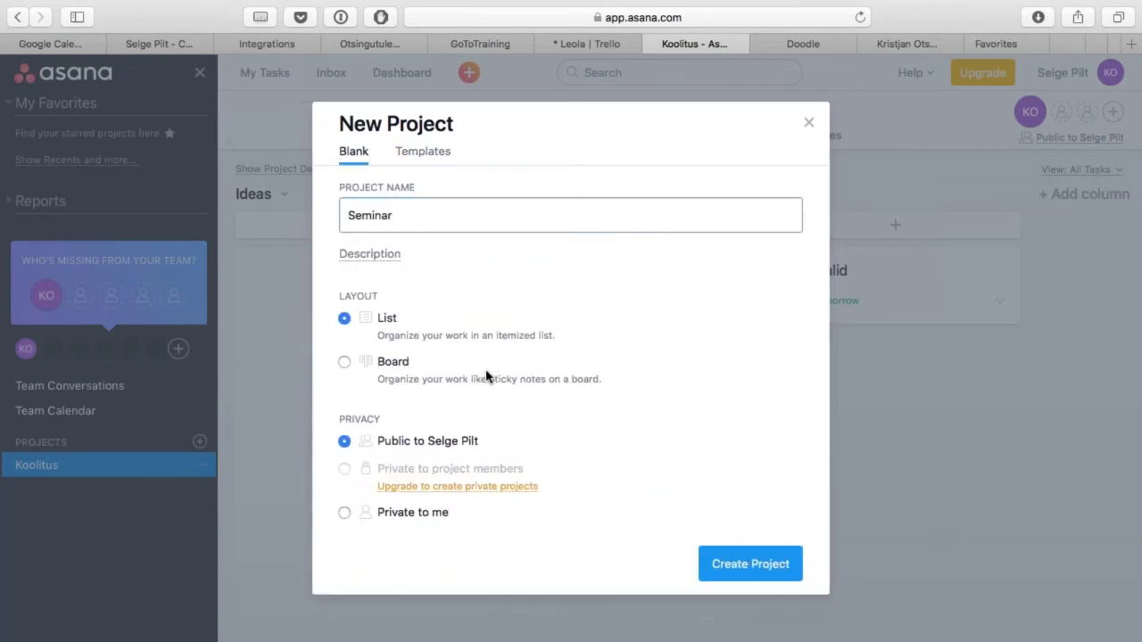
pyautogui.click(771, 562)
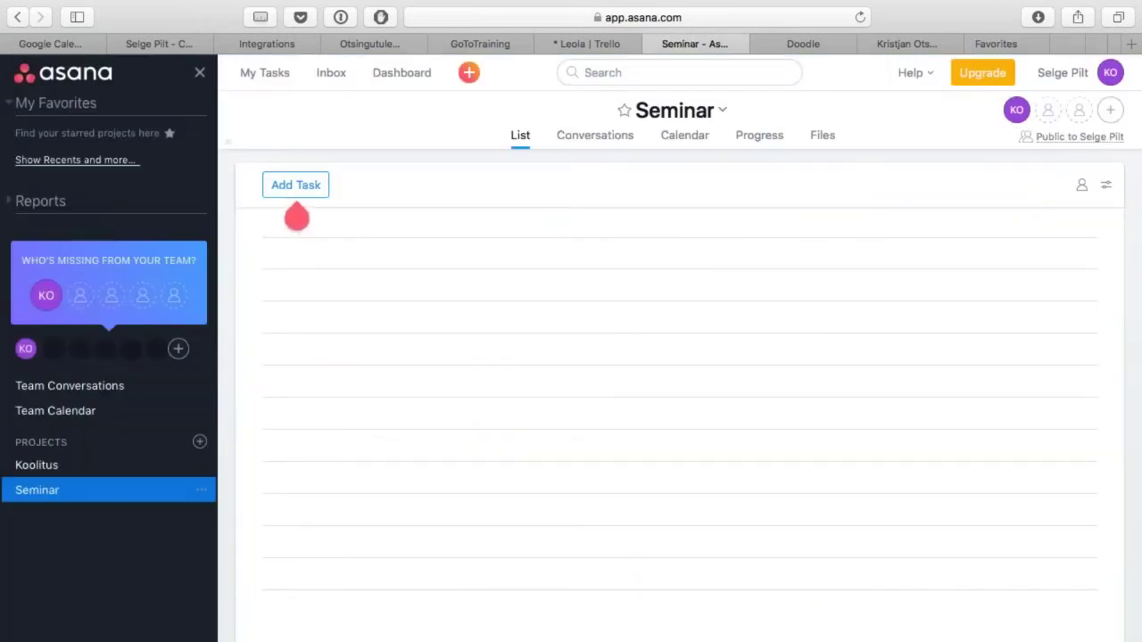
# Step: Add the tasks 'Valmista materjalid' and 'Küljenda materjalid' to the Seminar project
pyautogui.moveTo(295, 227)
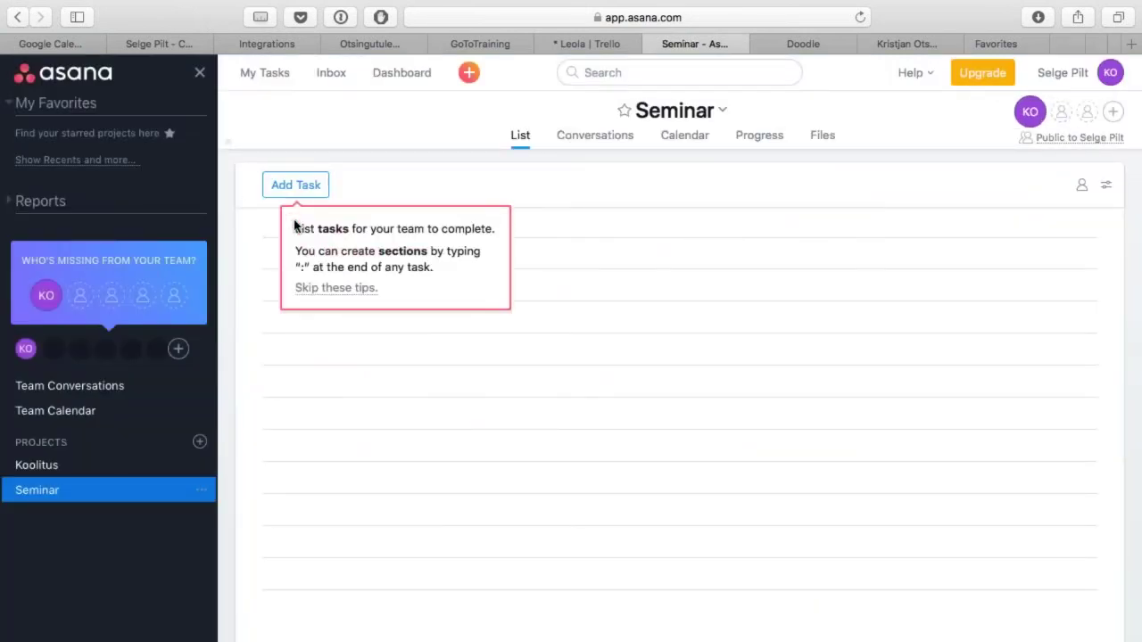
pyautogui.click(303, 191)
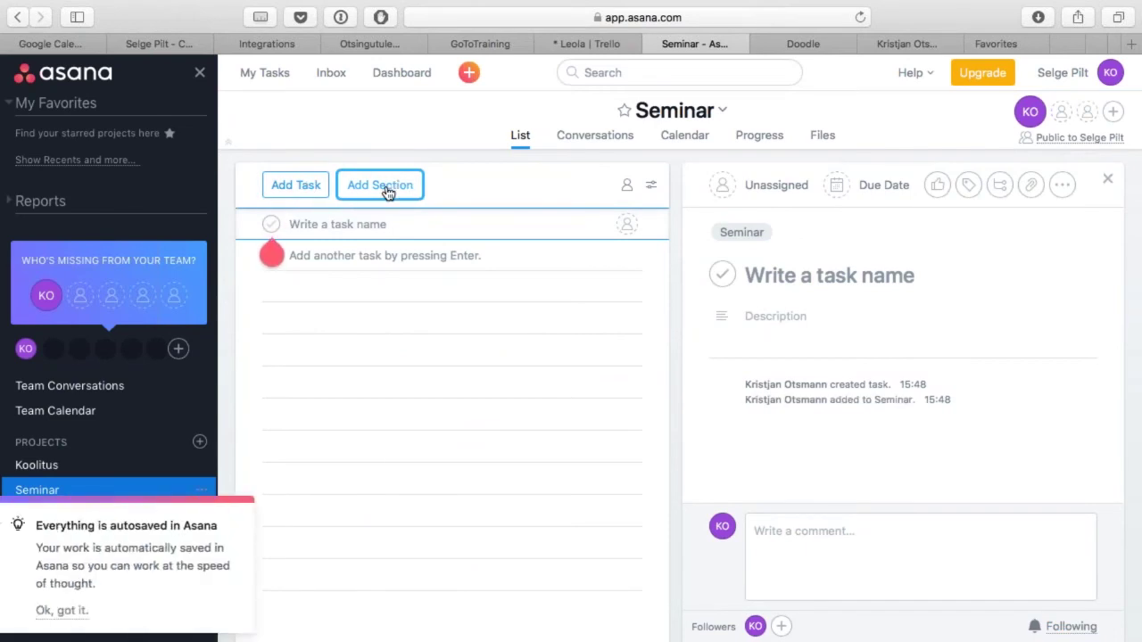
pyautogui.write('Valmista ')
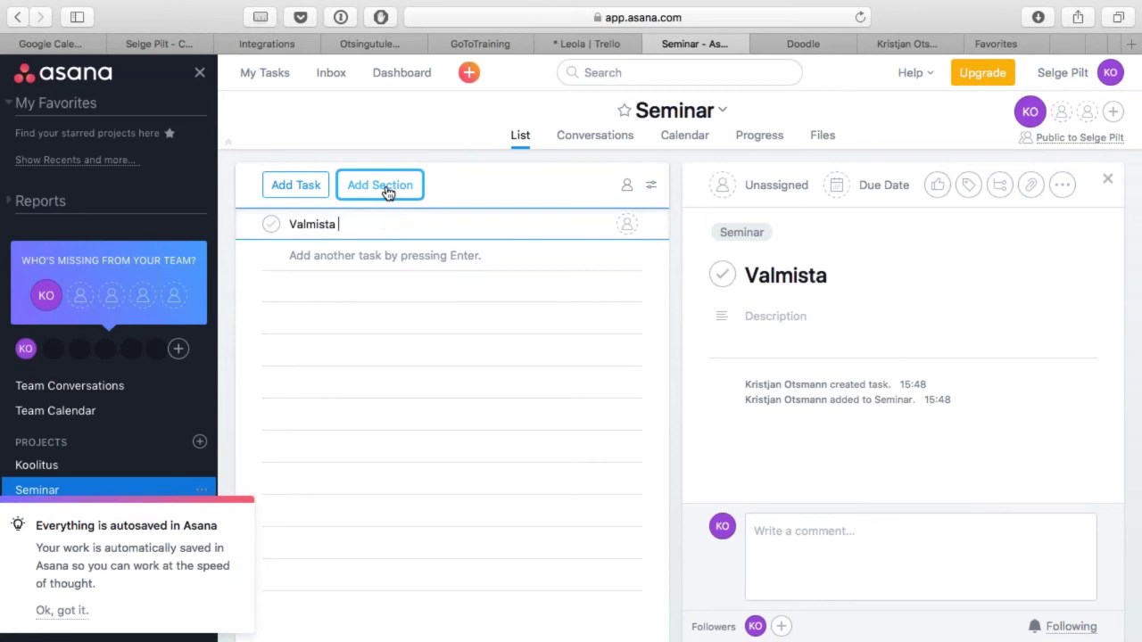
pyautogui.write('materjalid')
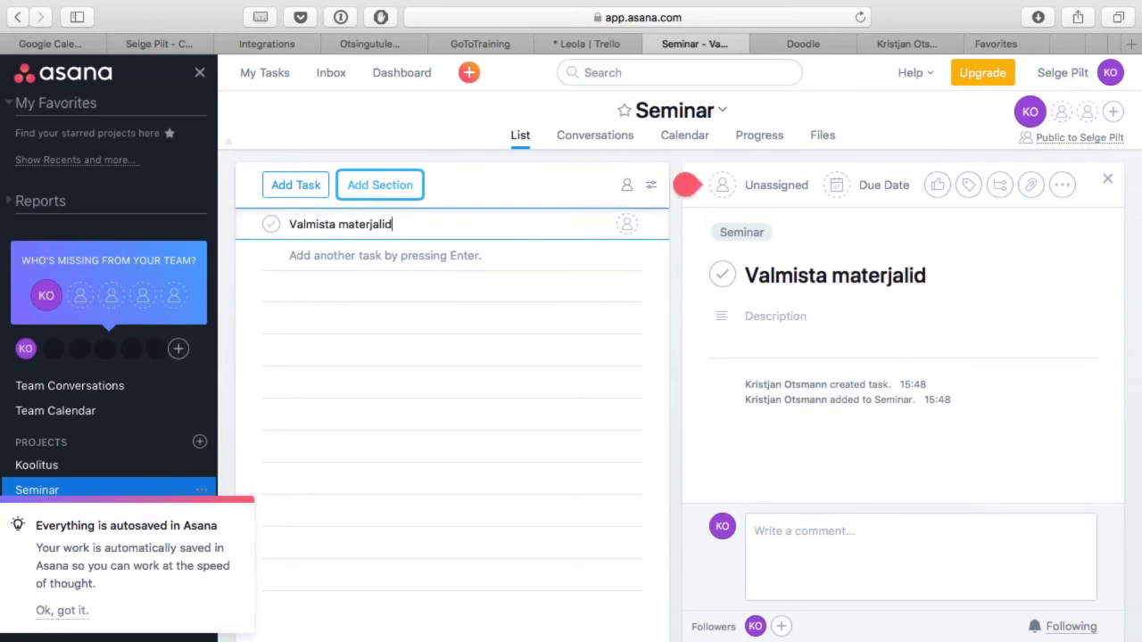
pyautogui.press('Return')
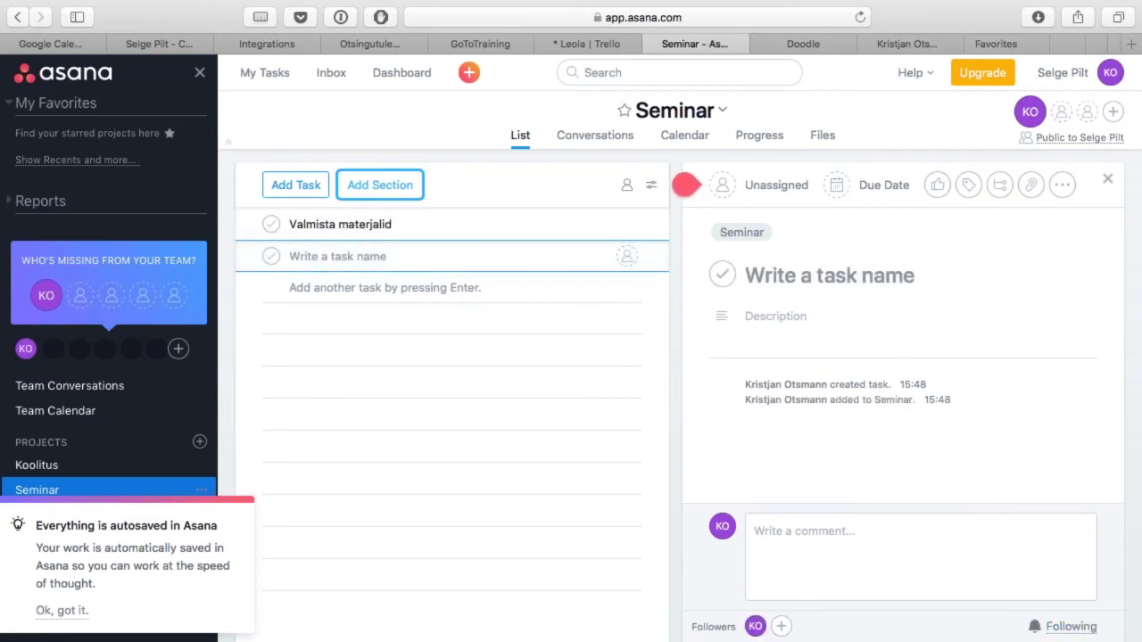
pyautogui.write('Küljenda')
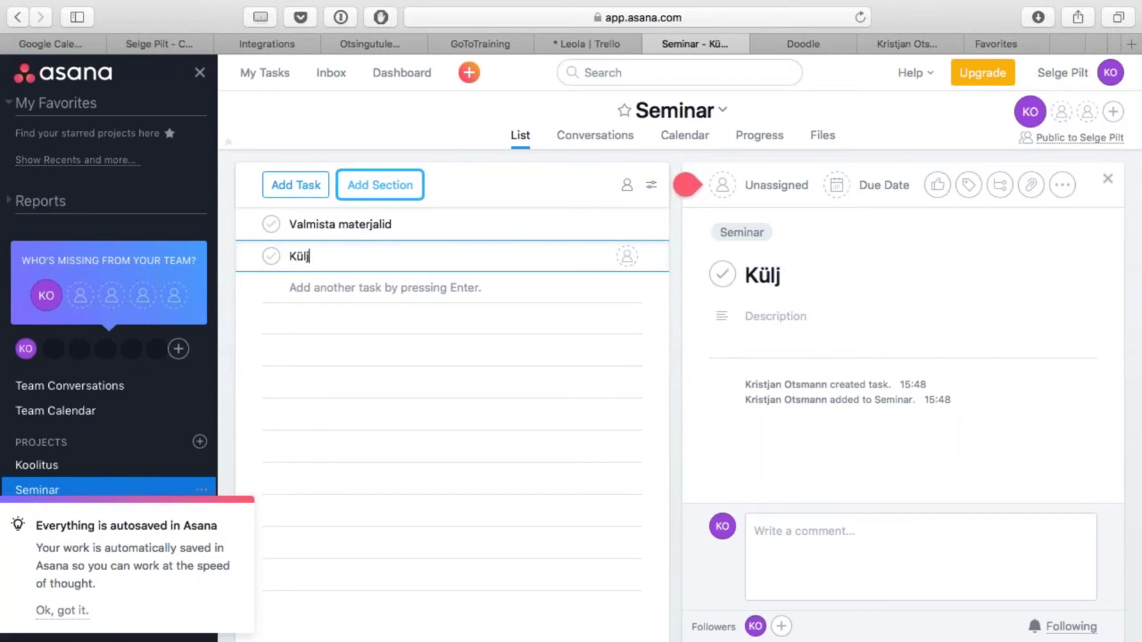
pyautogui.write(' materjalid')
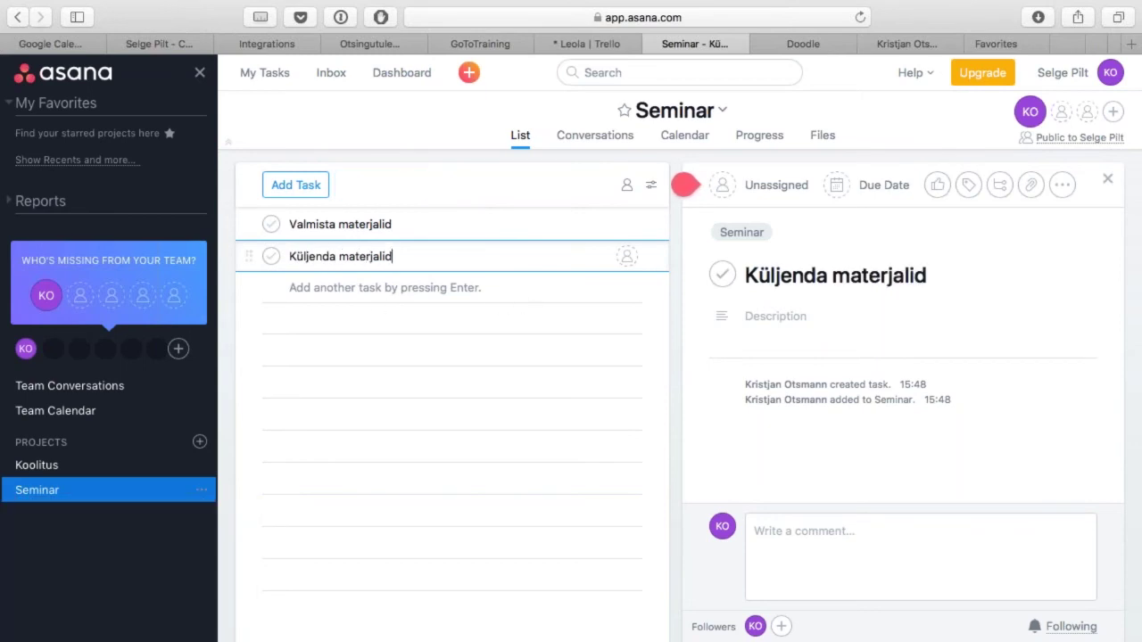
pyautogui.moveTo(790, 191)
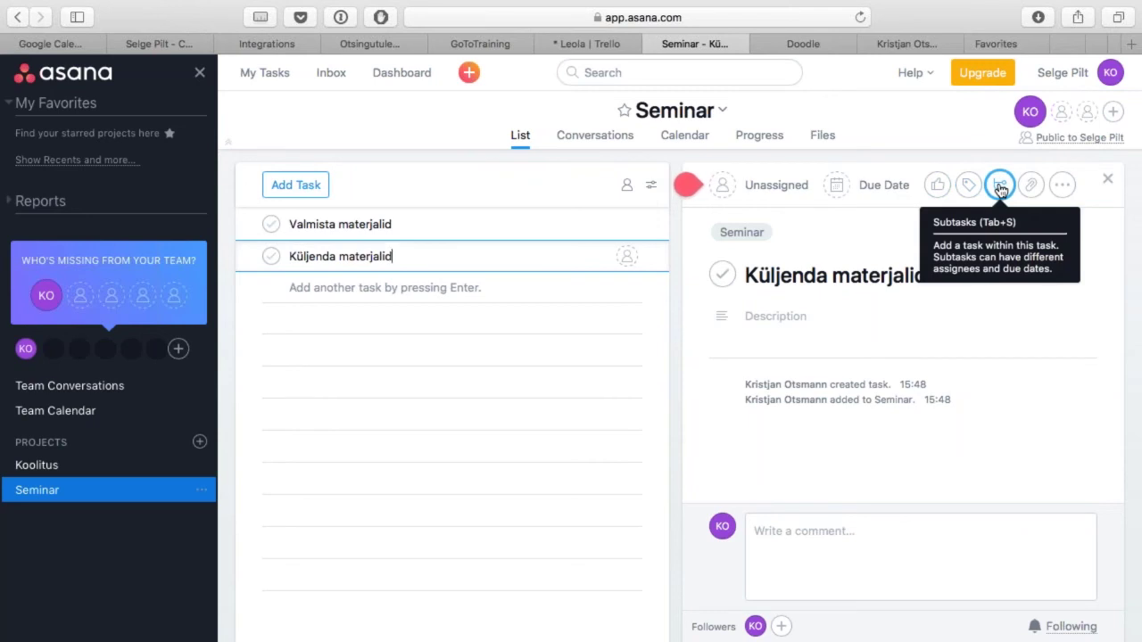
# Step: Give Küljenda materjalid subtasks 'Ava küljendusprogramm' and 'Leia pildid', then return to the Koolitus board
pyautogui.click(1000, 189)
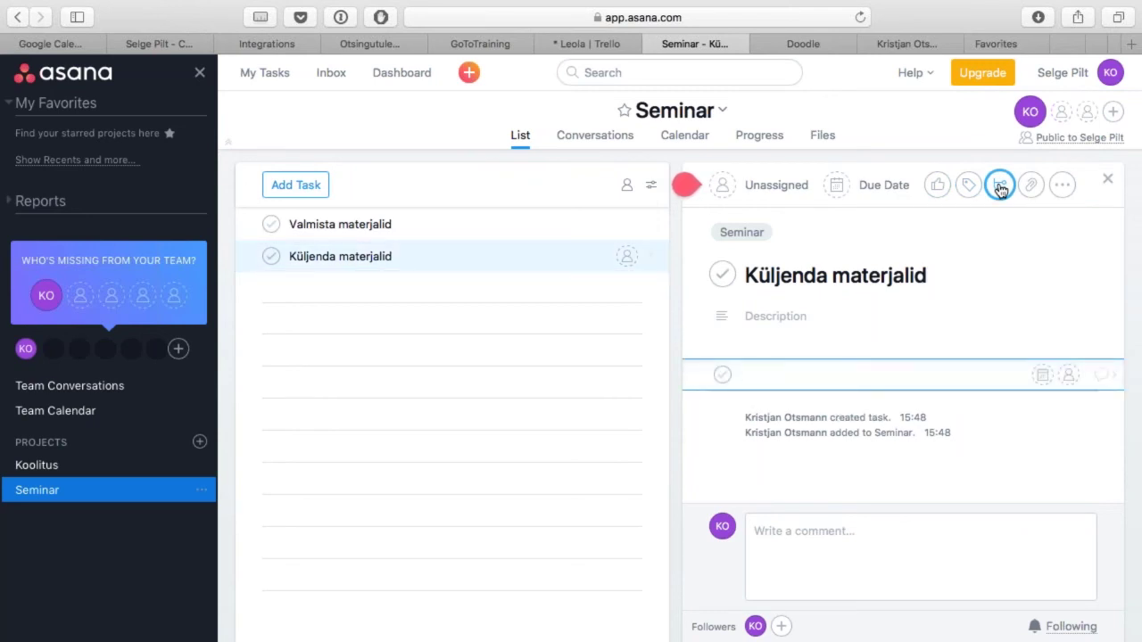
pyautogui.write('Ava küljendusprogramm')
pyautogui.press('Return')
pyautogui.write('Leia pildid')
pyautogui.press('Return')
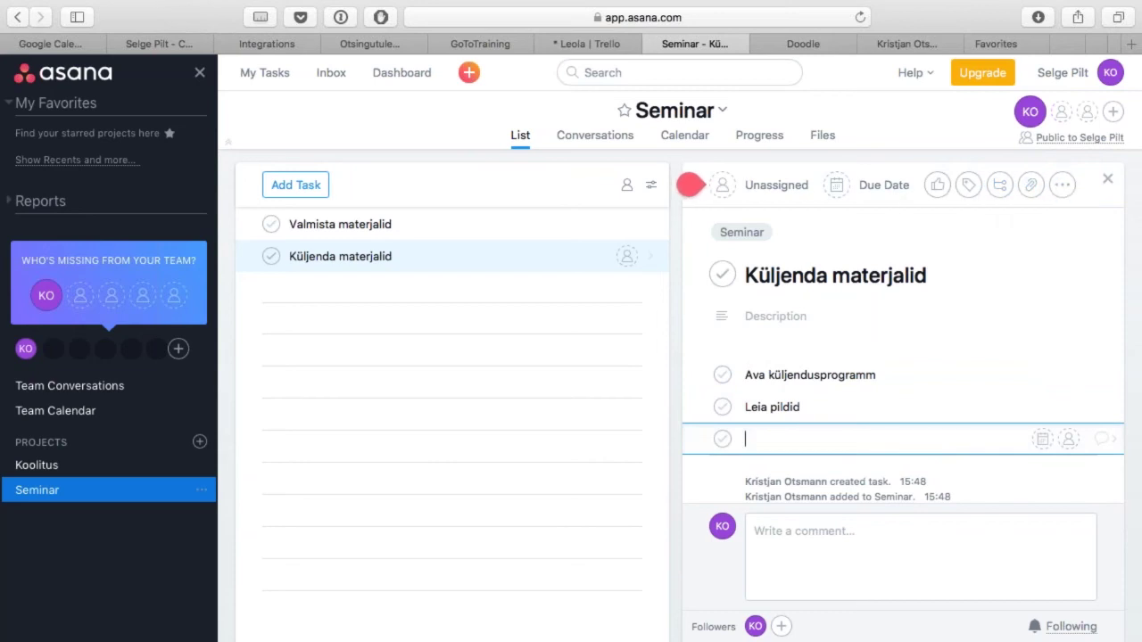
pyautogui.click(418, 224)
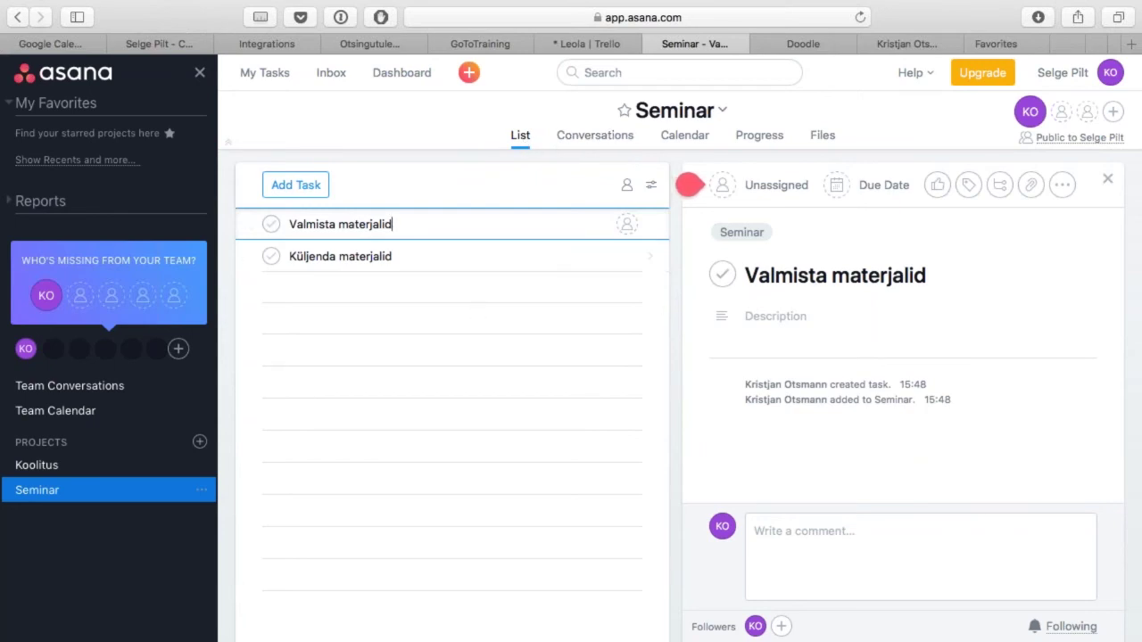
pyautogui.click(89, 472)
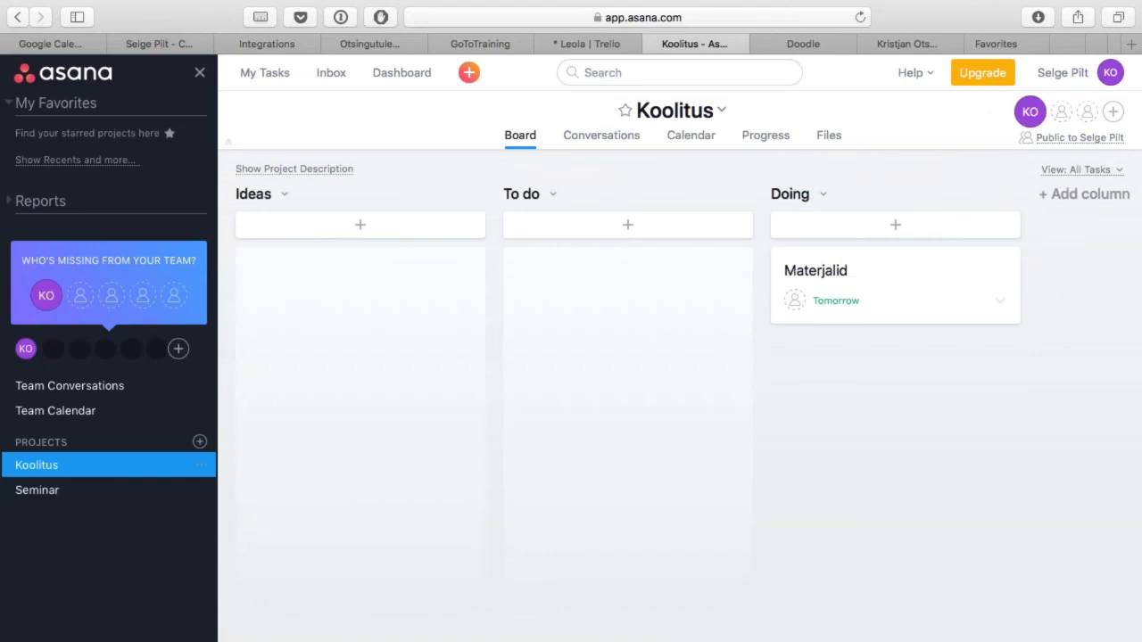
# Step: Start a new Seminar project conversation with the subject 'Esinejad?'
pyautogui.click(108, 489)
pyautogui.click(621, 141)
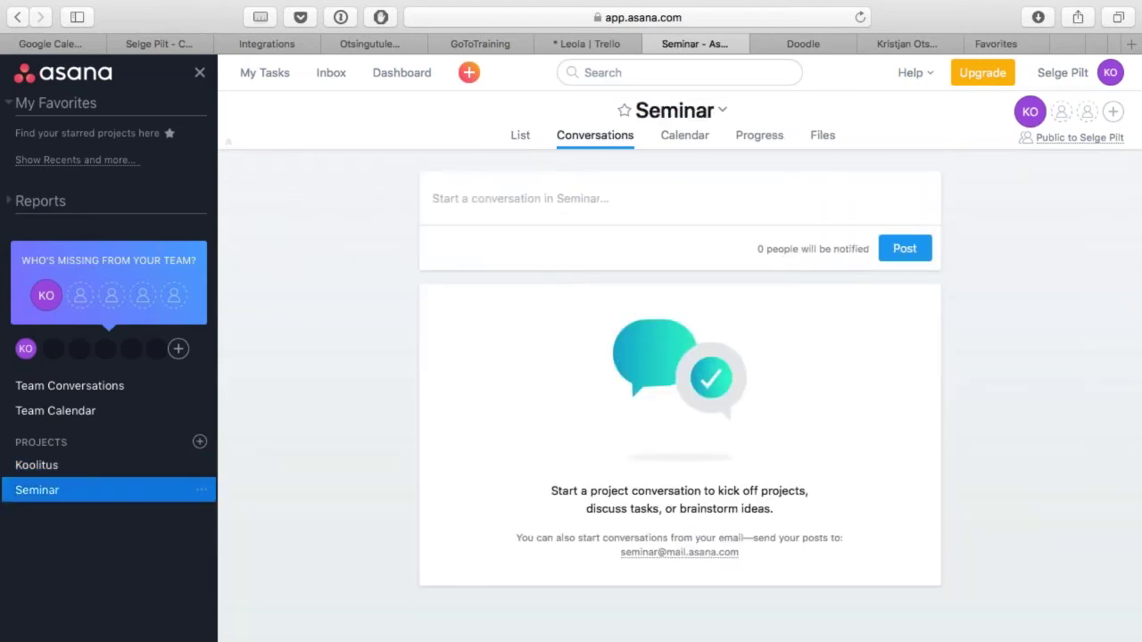
pyautogui.click(510, 248)
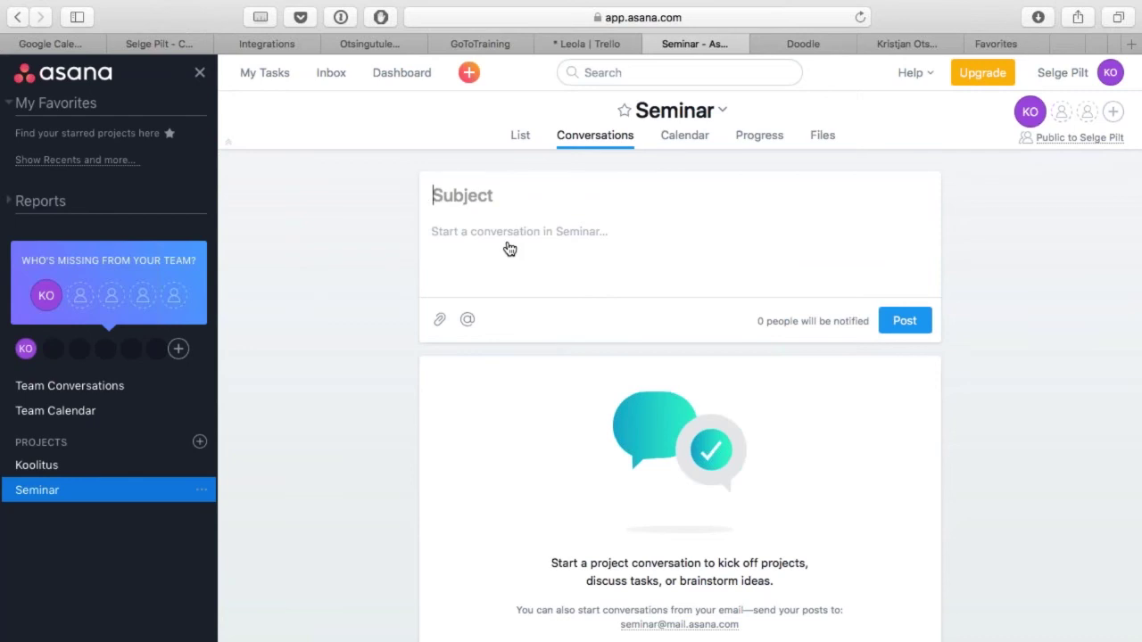
pyautogui.write('Esinejad?')
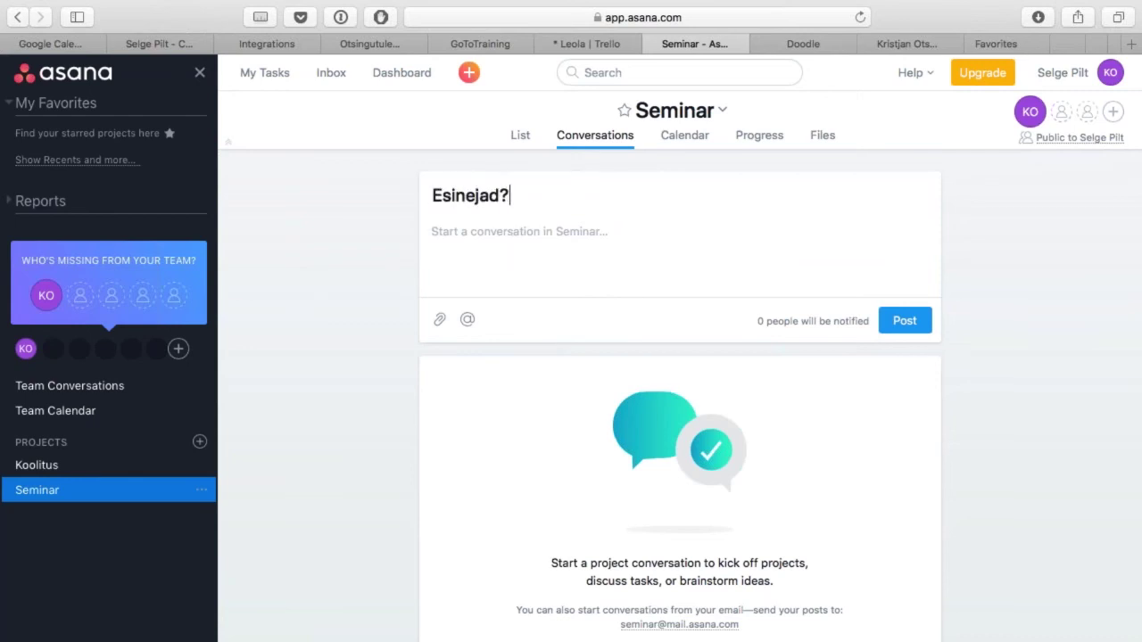
pyautogui.click(573, 230)
# Step: Write a message suggesting a possible speaker and post the conversation
pyautogui.write('võib-olla....')
pyautogui.write(' mmmm...')
pyautogui.write(' näitek')
pyautogui.press('BackSpace')
pyautogui.press('BackSpace')
pyautogui.press('BackSpace')
pyautogui.press('BackSpace')
pyautogui.press('BackSpace')
pyautogui.write('tx...')
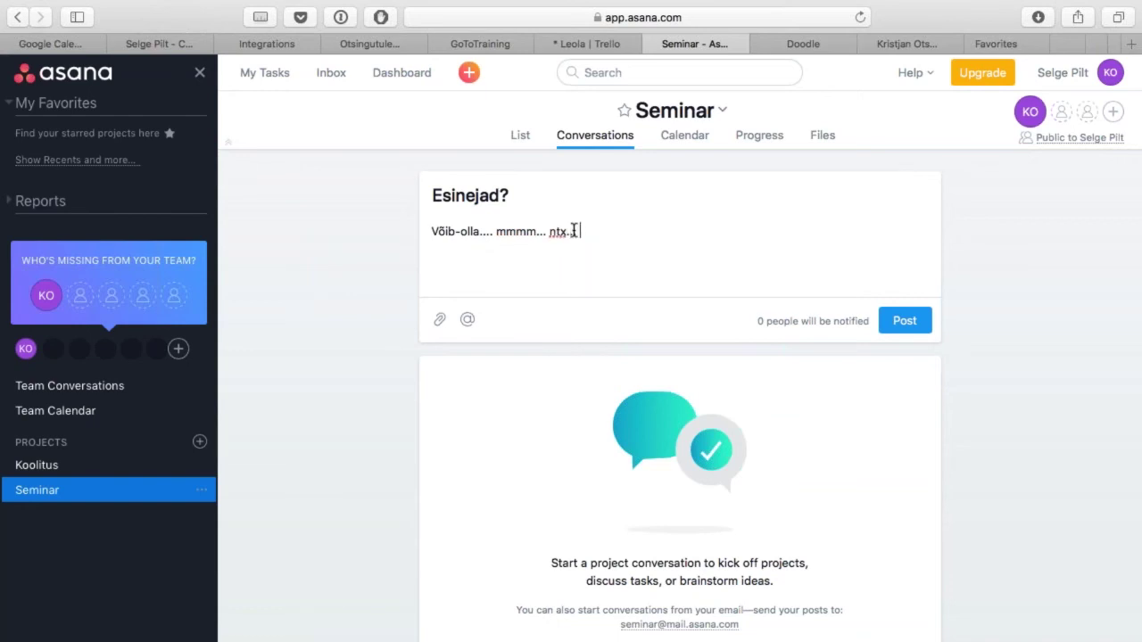
pyautogui.write(' Kes ig')
pyautogui.write('ane')
pyautogui.hotkey('shift', 'alt', 'Left')
pyautogui.hotkey('shift', 'alt', 'Left')
pyautogui.write('Tanel Padar')
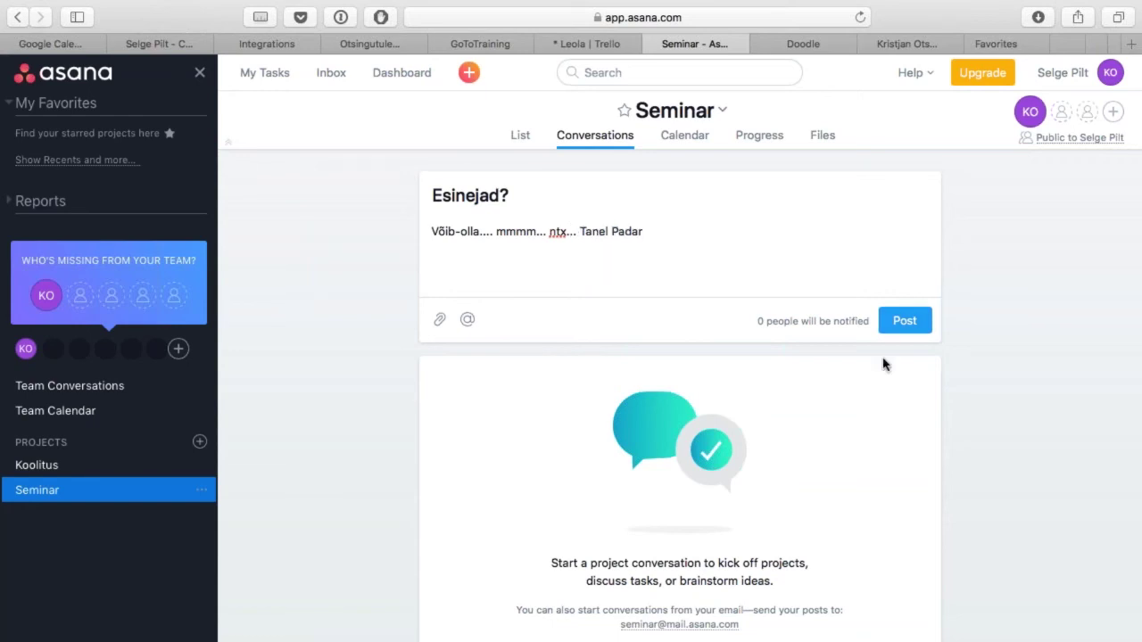
pyautogui.click(912, 326)
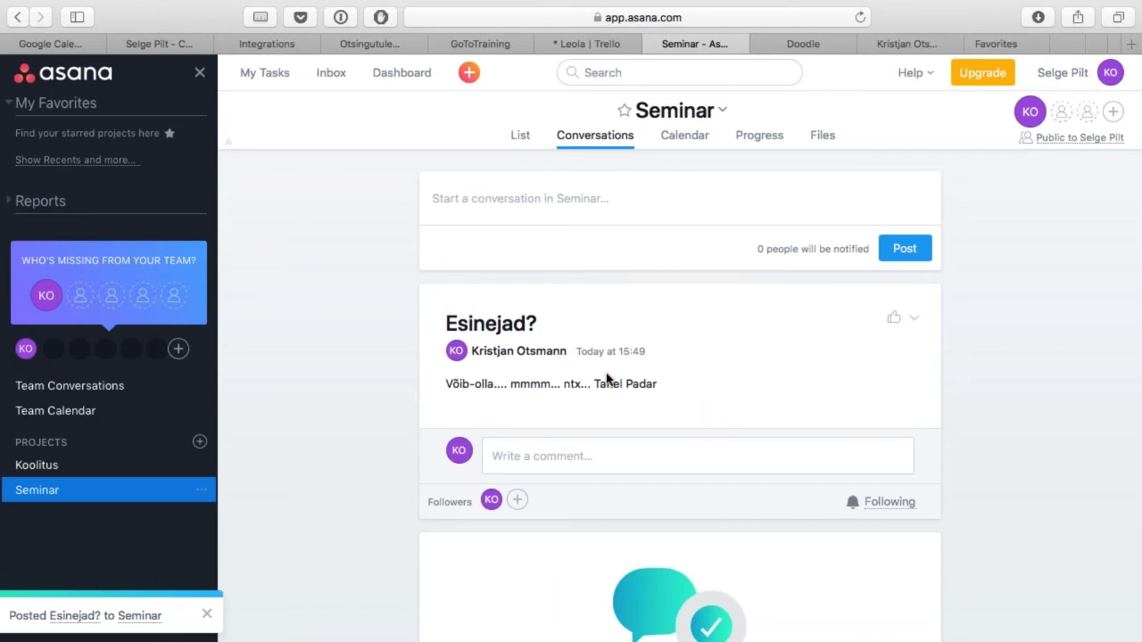
# Step: Reply 'Hulluks oled läinud?' to the Esinejad? conversation, then view the Seminar calendar
pyautogui.click(575, 460)
pyautogui.write('Hul')
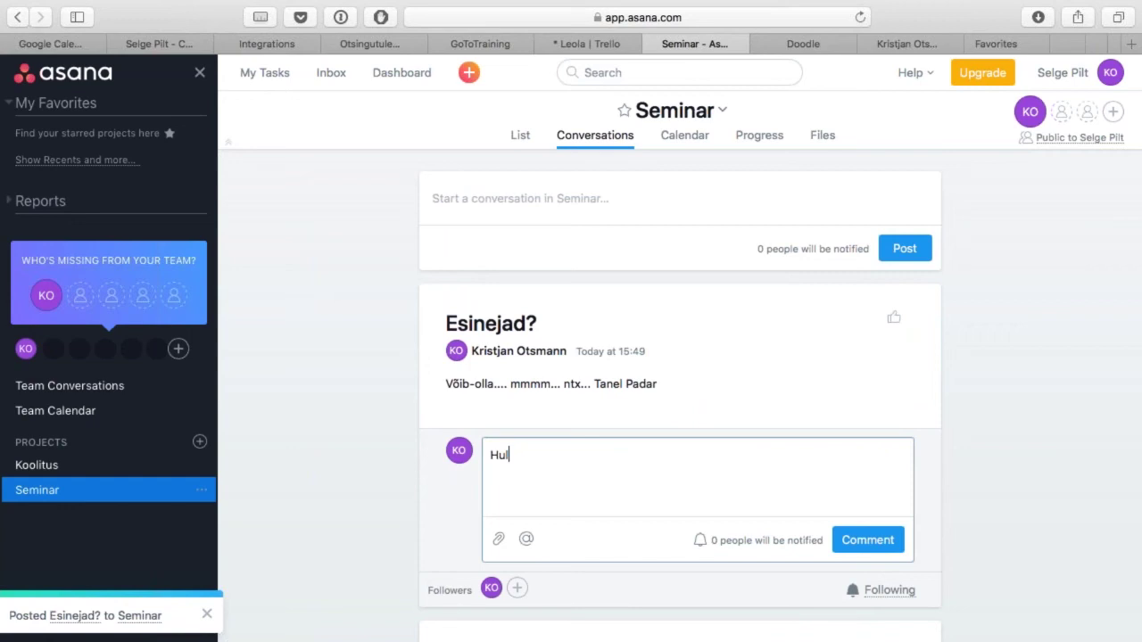
pyautogui.write('luks oled läinud?')
pyautogui.press('Return')
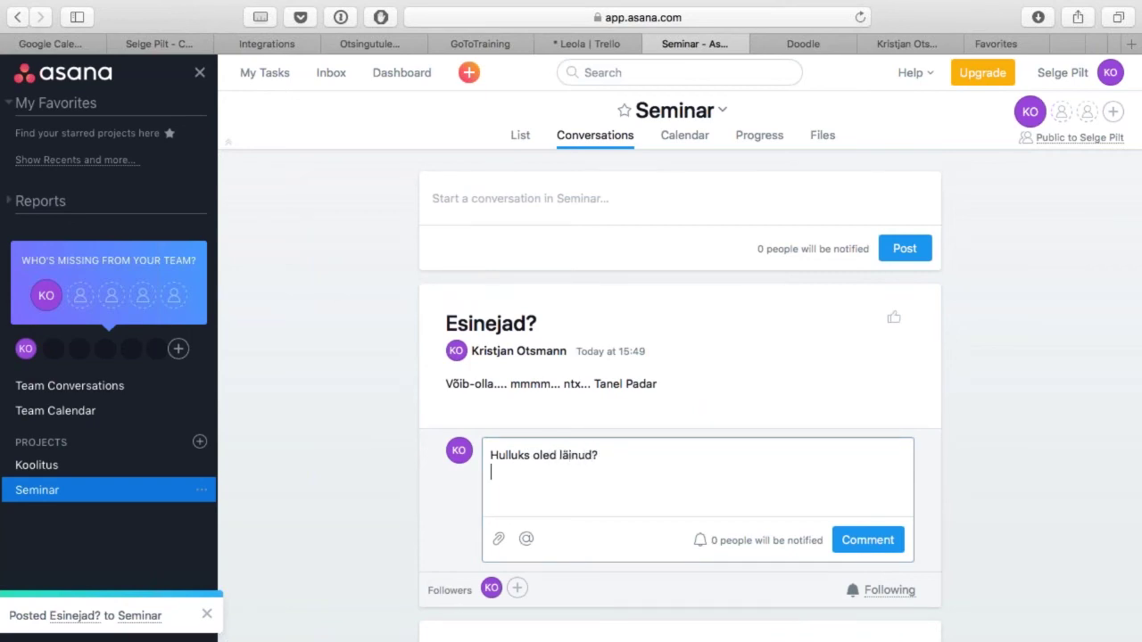
pyautogui.click(886, 553)
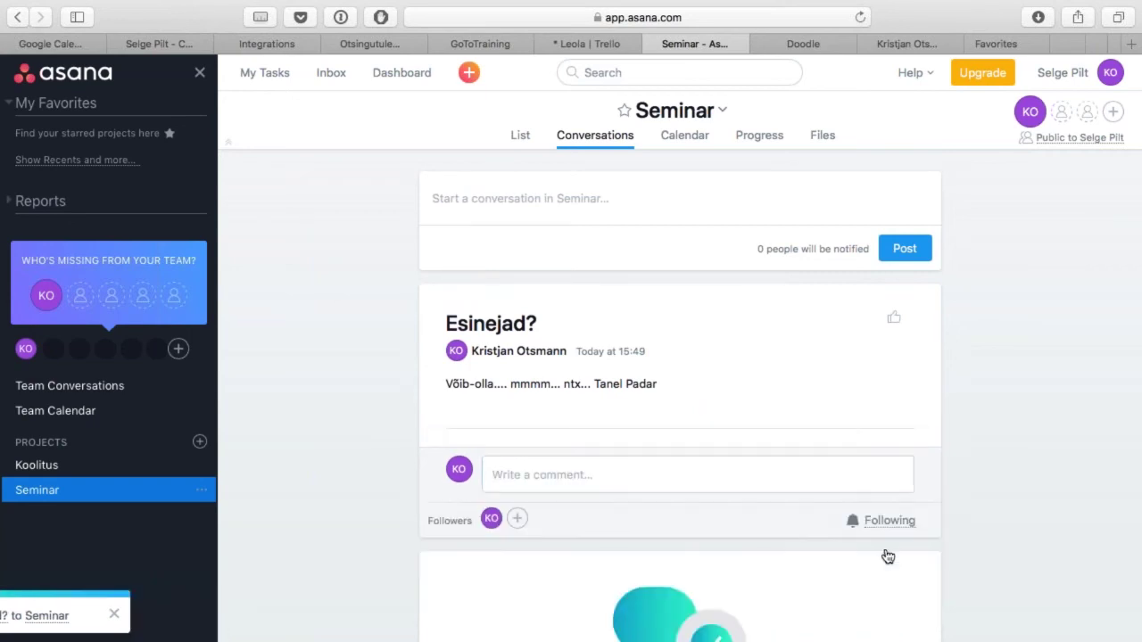
pyautogui.scroll(-5, 683, 339)
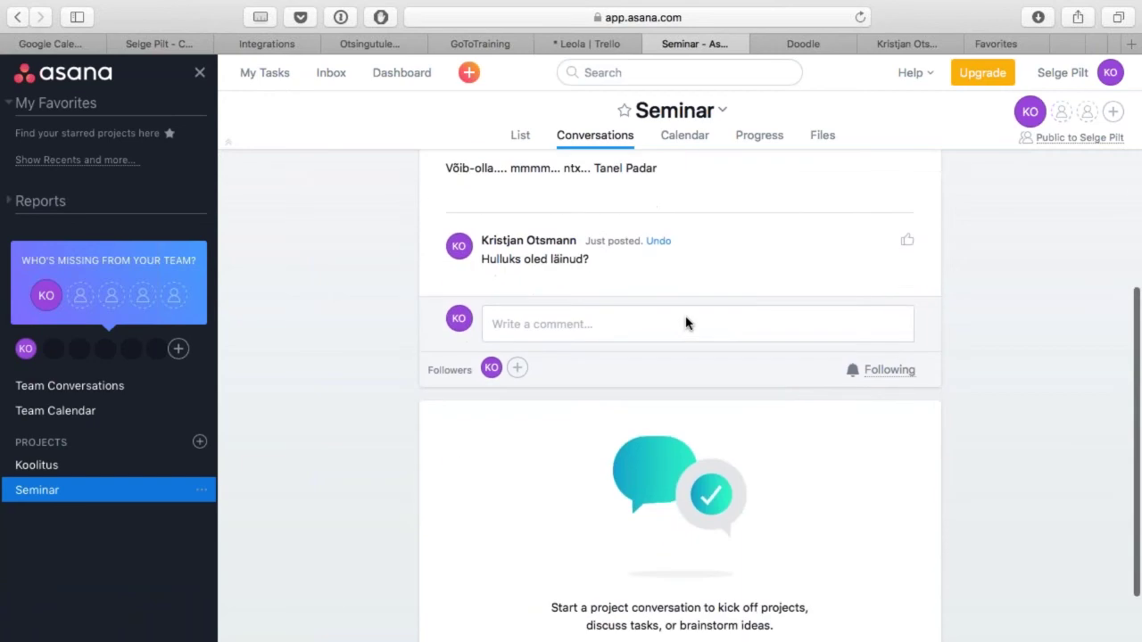
pyautogui.scroll(5, 596, 455)
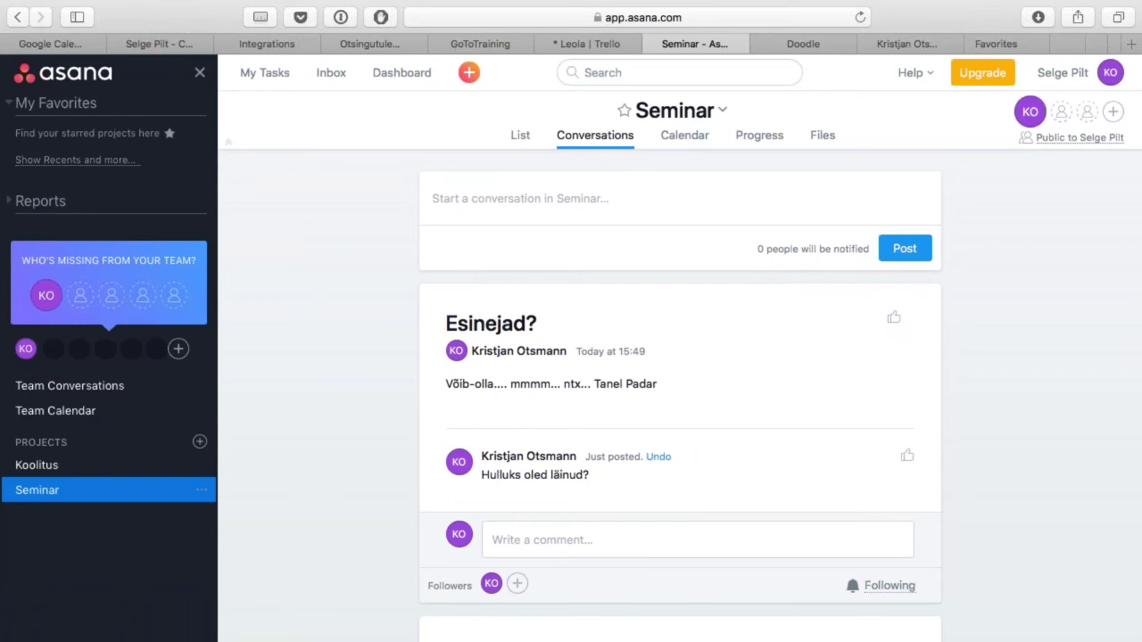
pyautogui.click(684, 135)
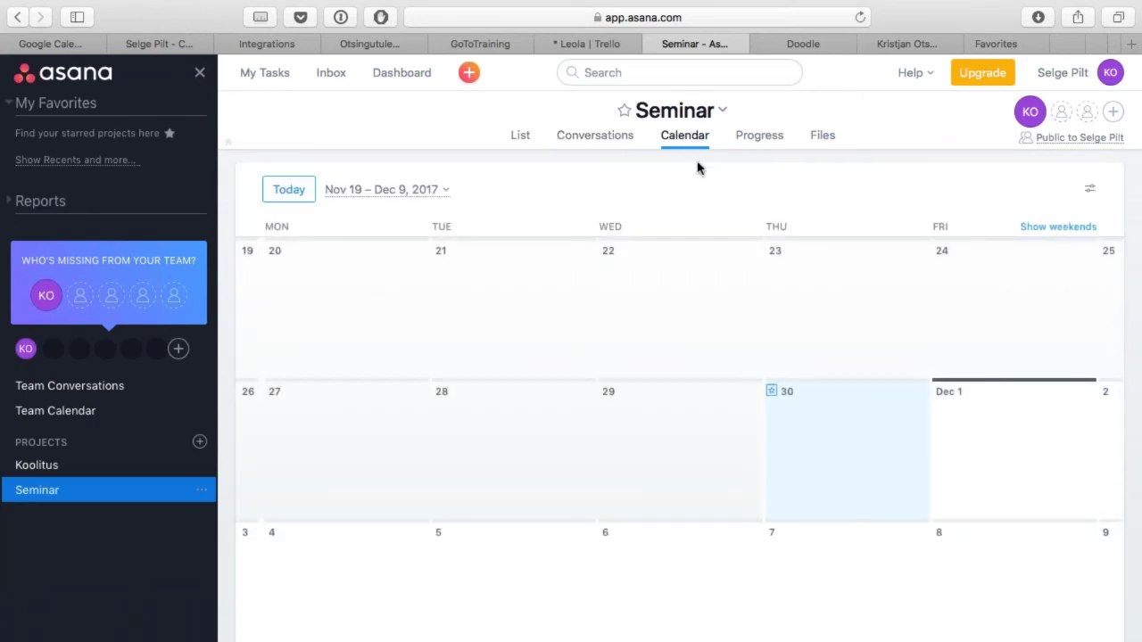
# Step: After trying the calendar options and Progress view, mark Valmista materjalid complete in the List
pyautogui.click(1035, 227)
pyautogui.click(1038, 229)
pyautogui.click(1091, 188)
pyautogui.click(1092, 190)
pyautogui.click(759, 134)
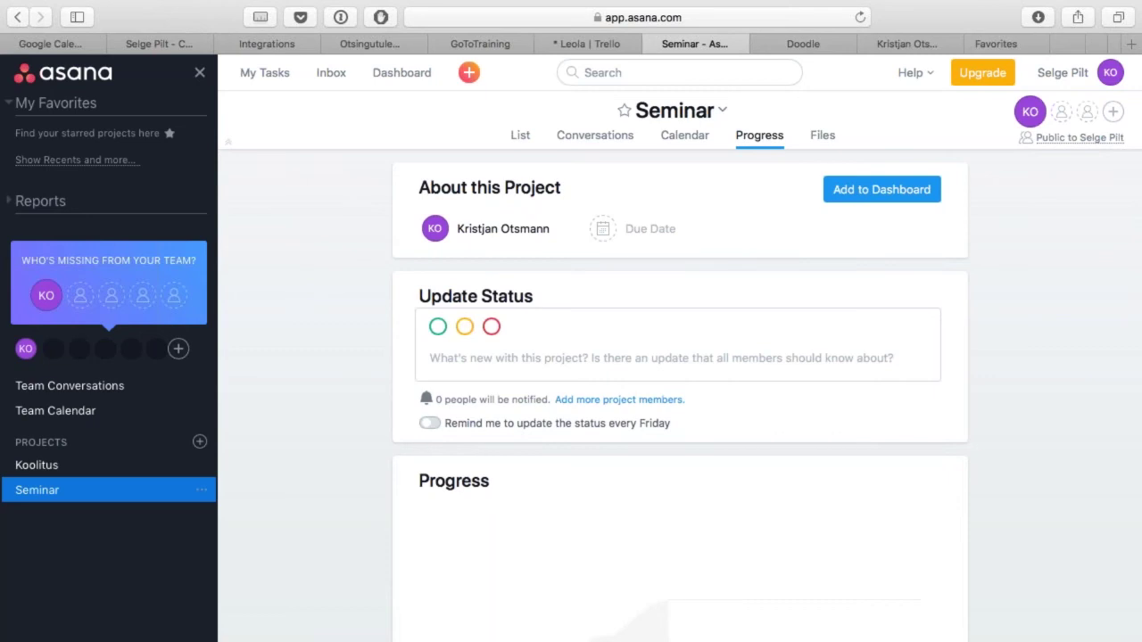
pyautogui.click(522, 135)
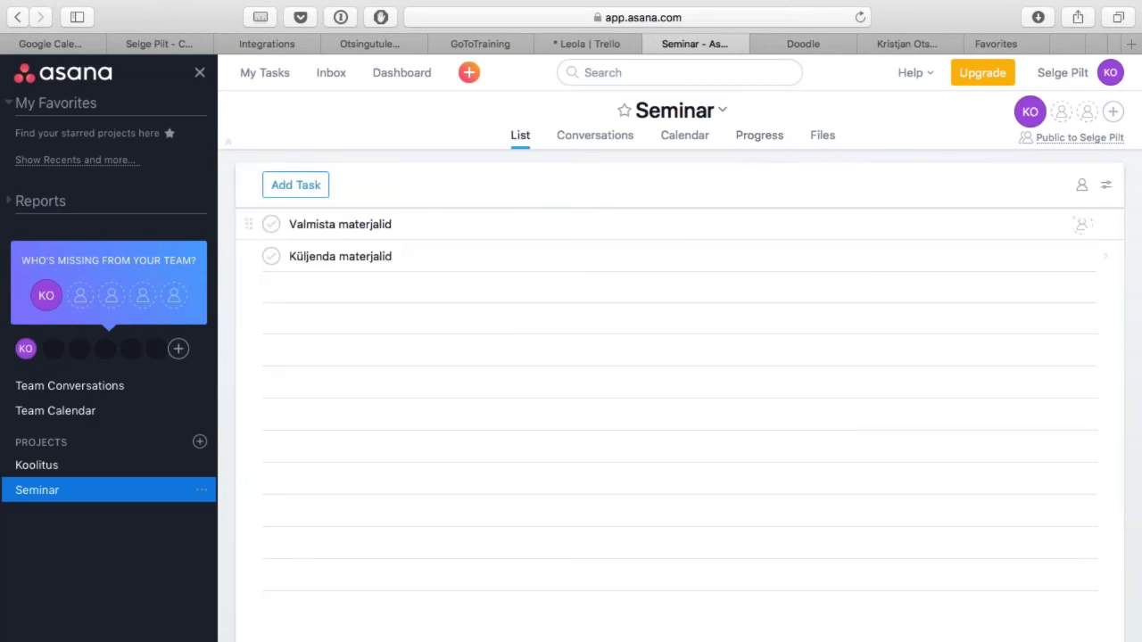
pyautogui.click(272, 227)
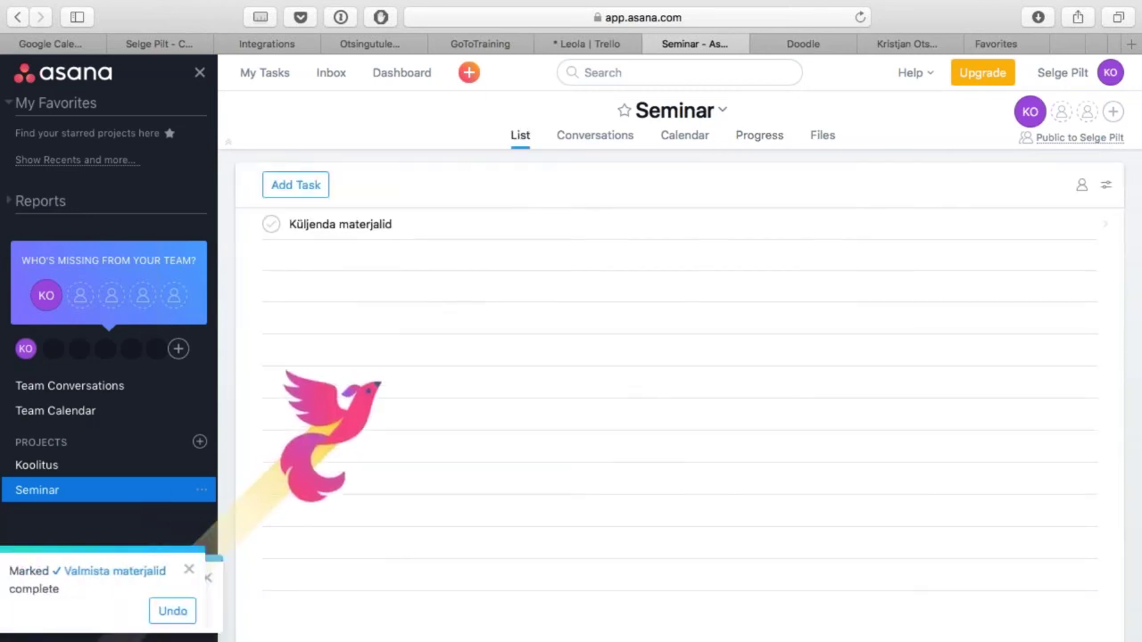
# Step: Look through the Seminar Progress and Files views, then bring up Asana's upgrade pricing page
pyautogui.click(752, 141)
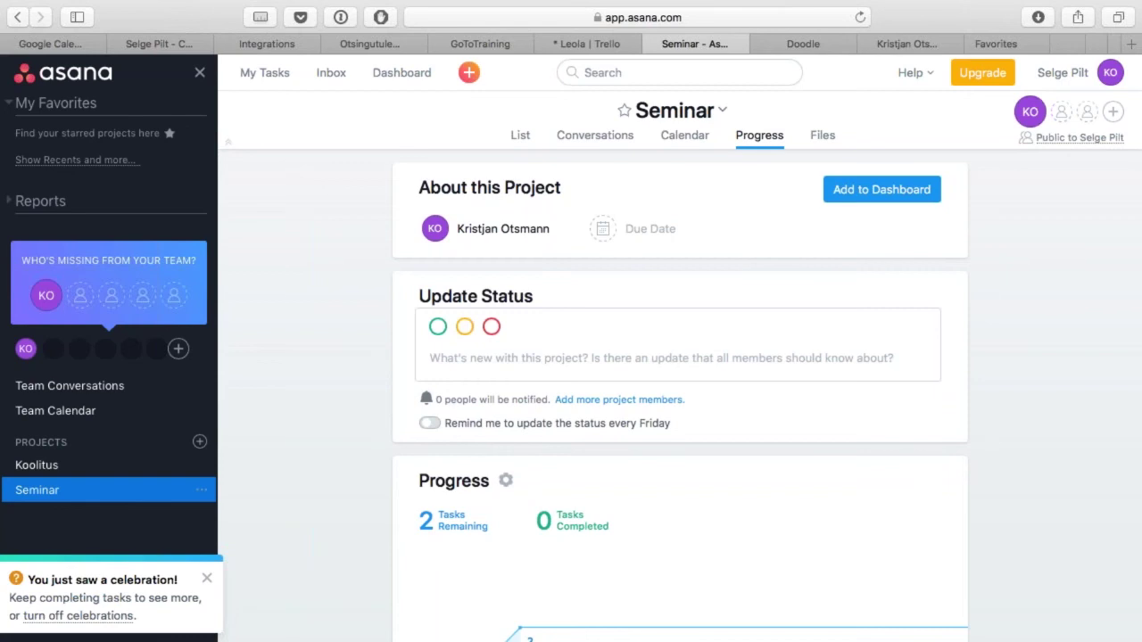
pyautogui.scroll(-4, 722, 449)
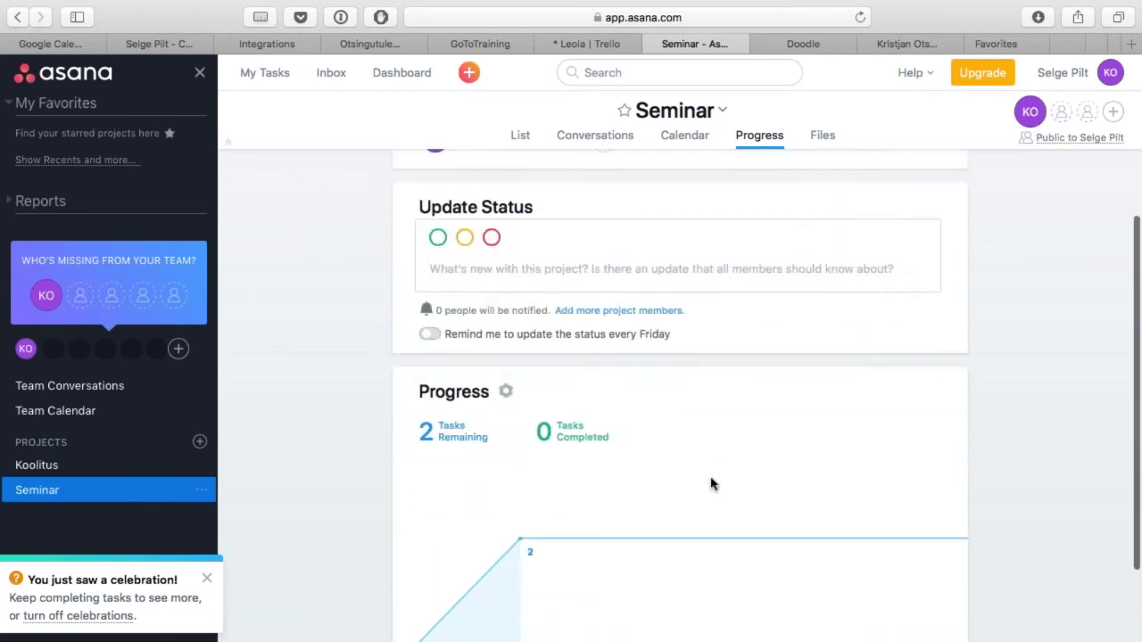
pyautogui.moveTo(495, 558)
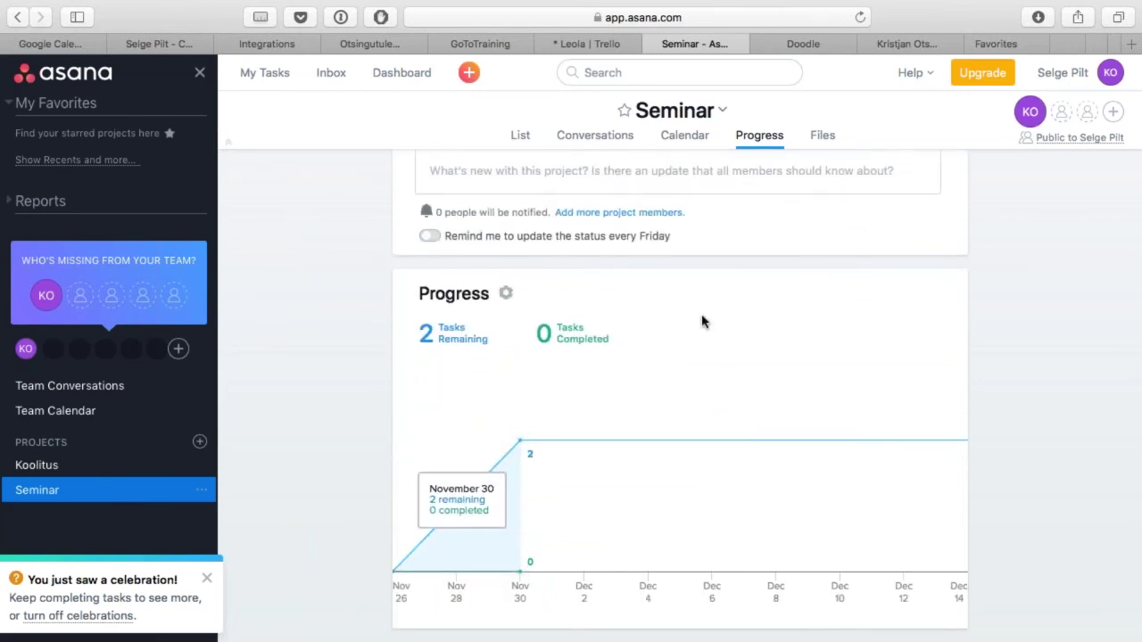
pyautogui.scroll(4, 696, 321)
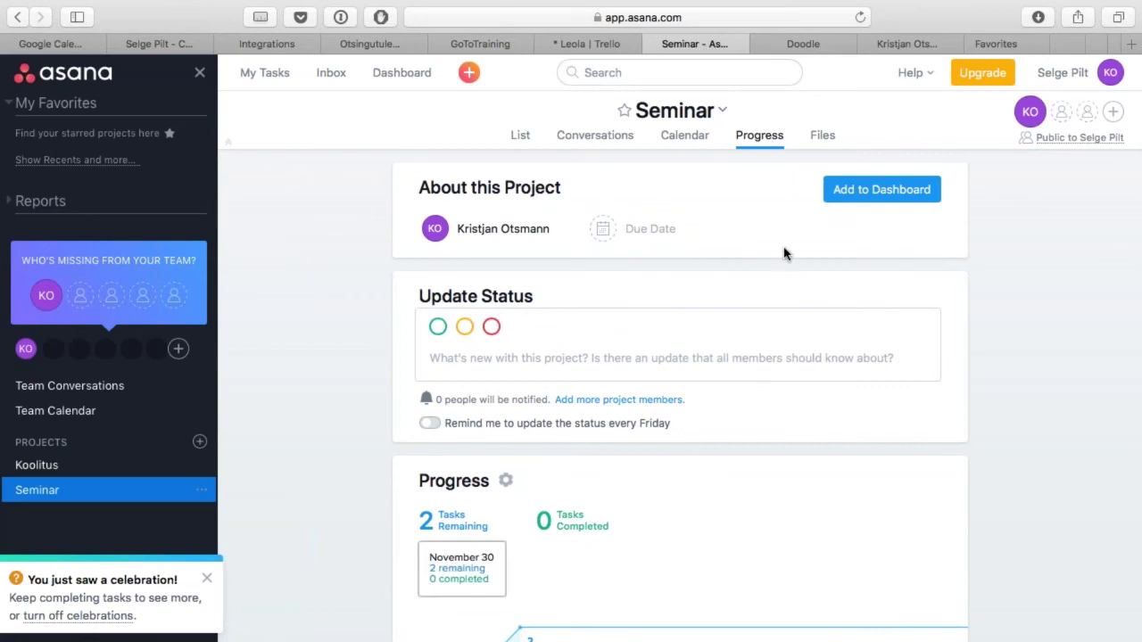
pyautogui.click(826, 139)
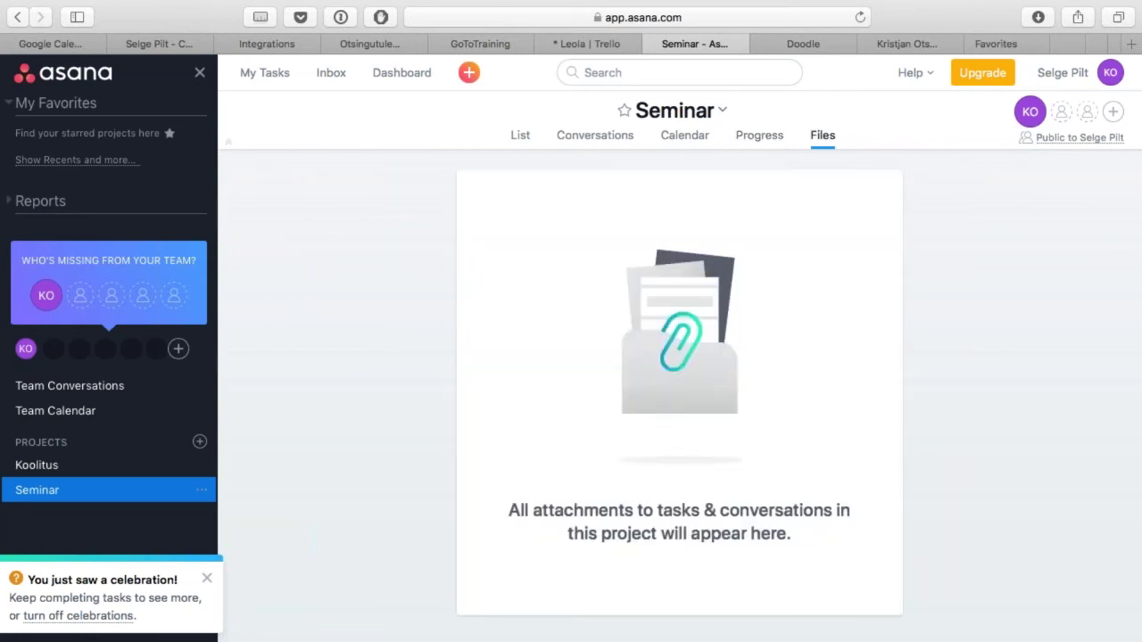
pyautogui.click(520, 139)
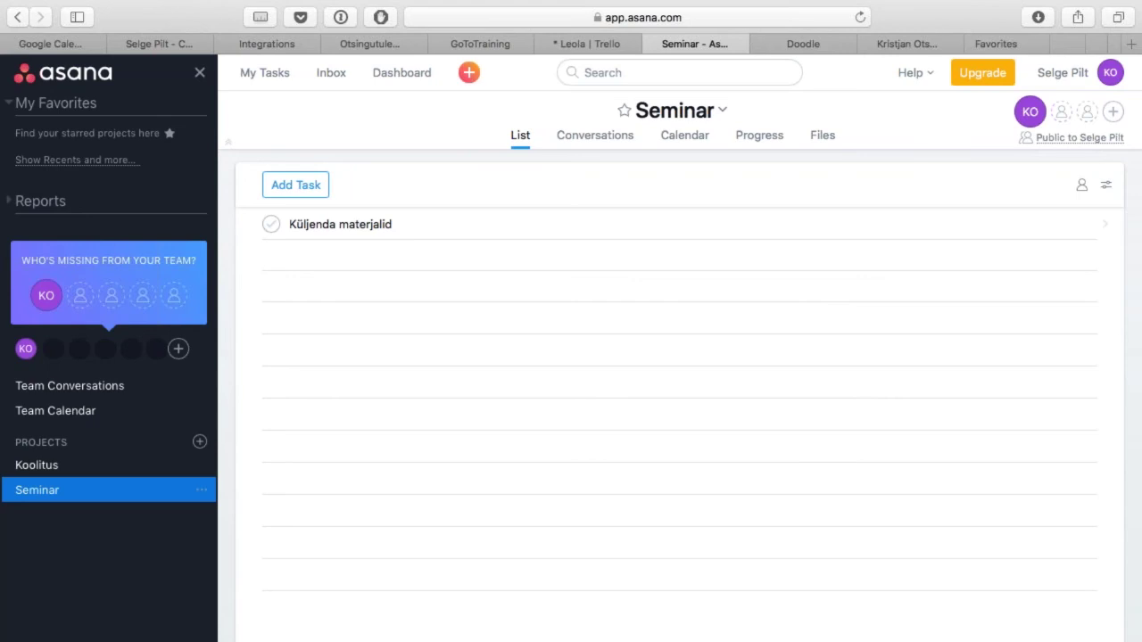
pyautogui.click(984, 76)
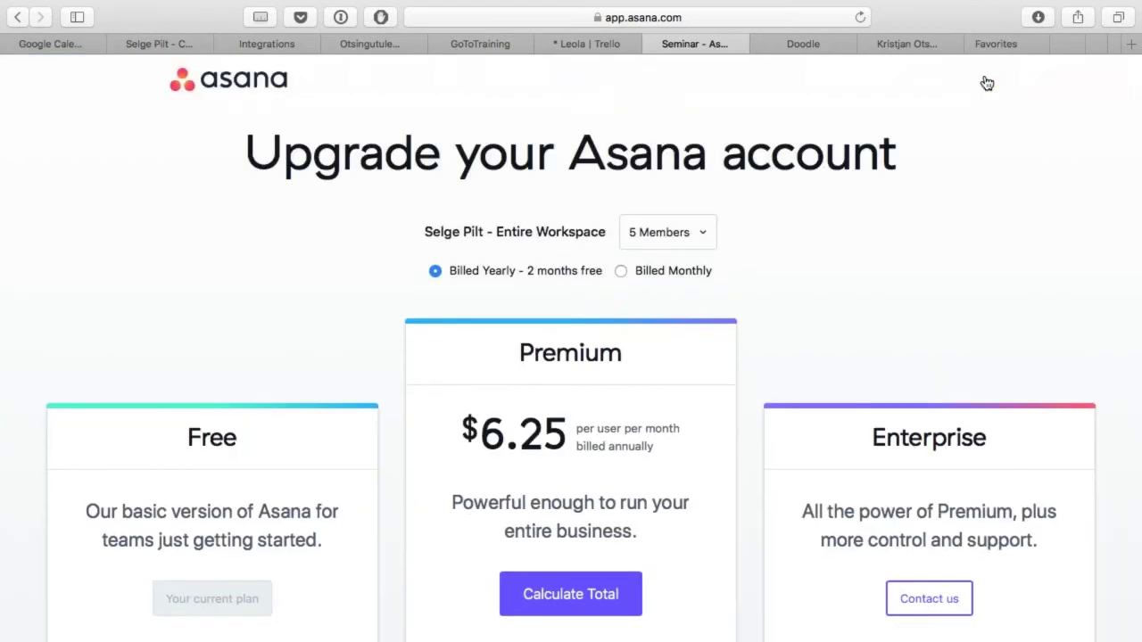
pyautogui.scroll(-10, 987, 83)
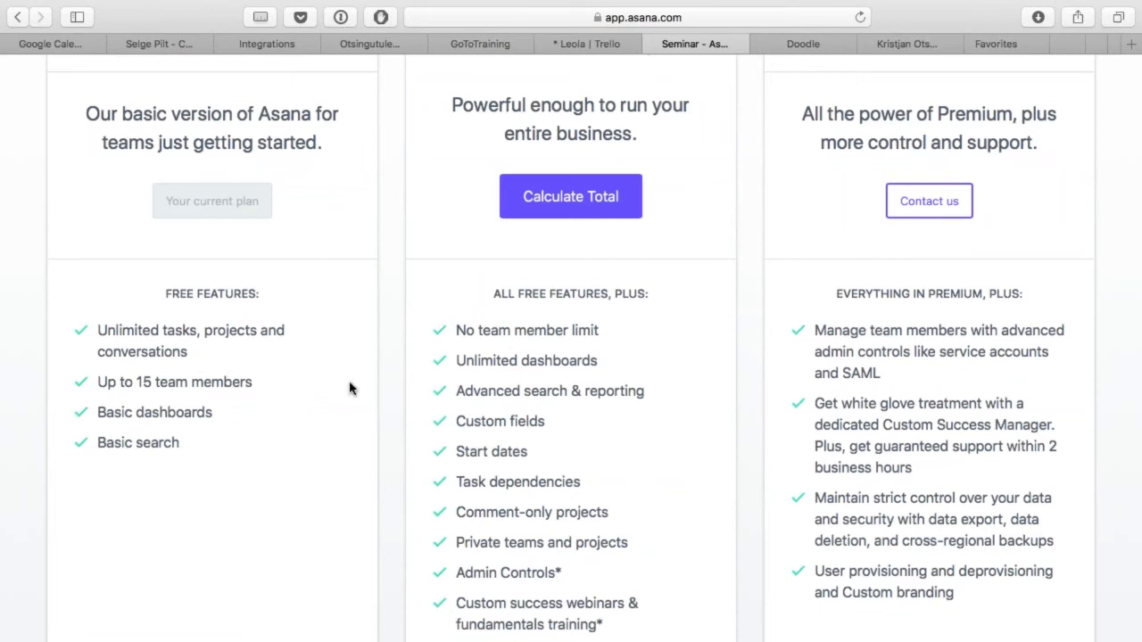
pyautogui.scroll(3, 350, 388)
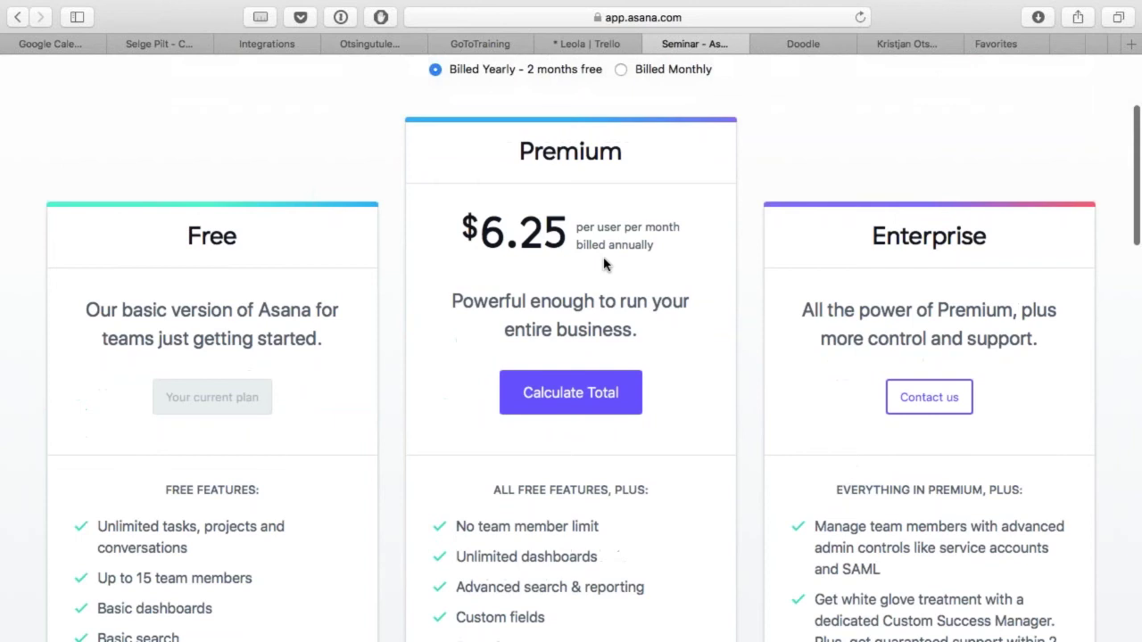
pyautogui.scroll(-1, 604, 269)
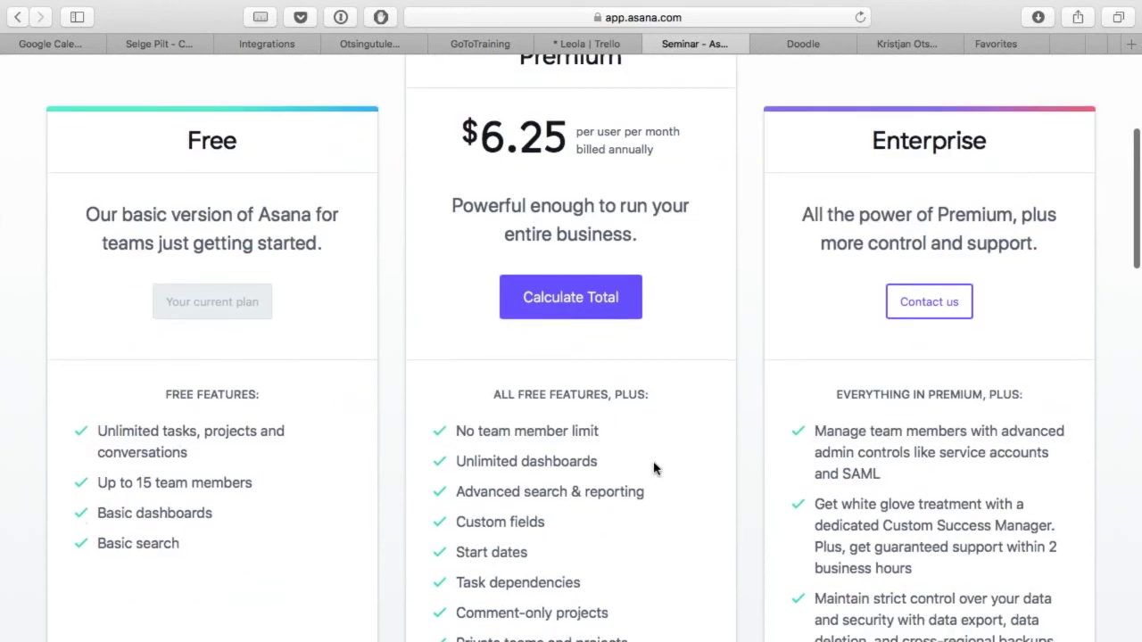
pyautogui.scroll(-5, 654, 469)
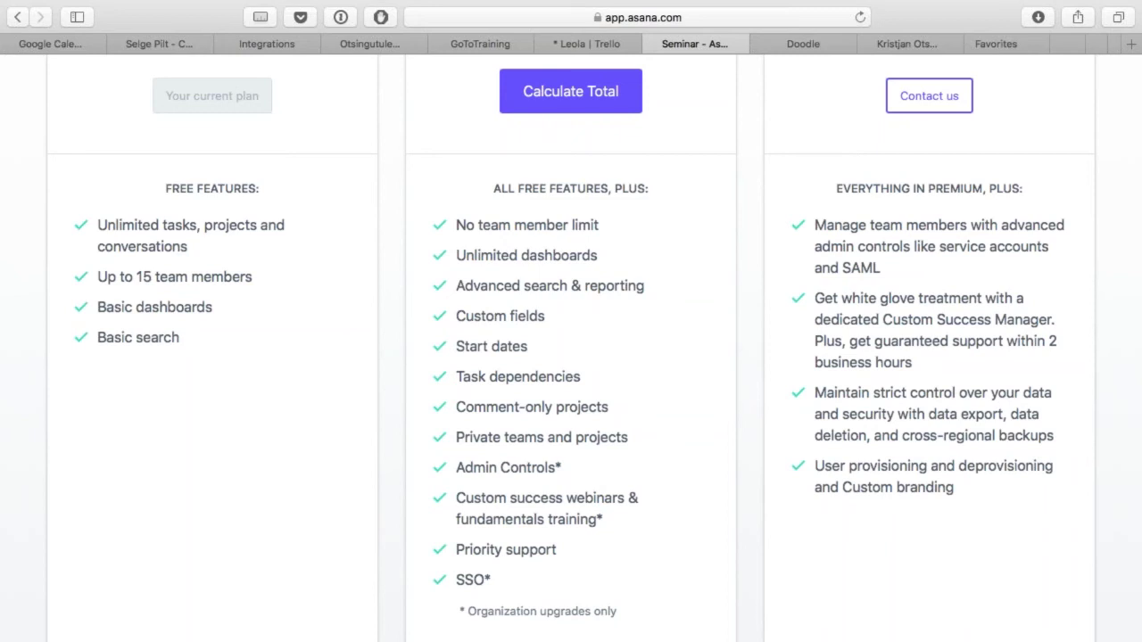
pyautogui.scroll(6, 523, 395)
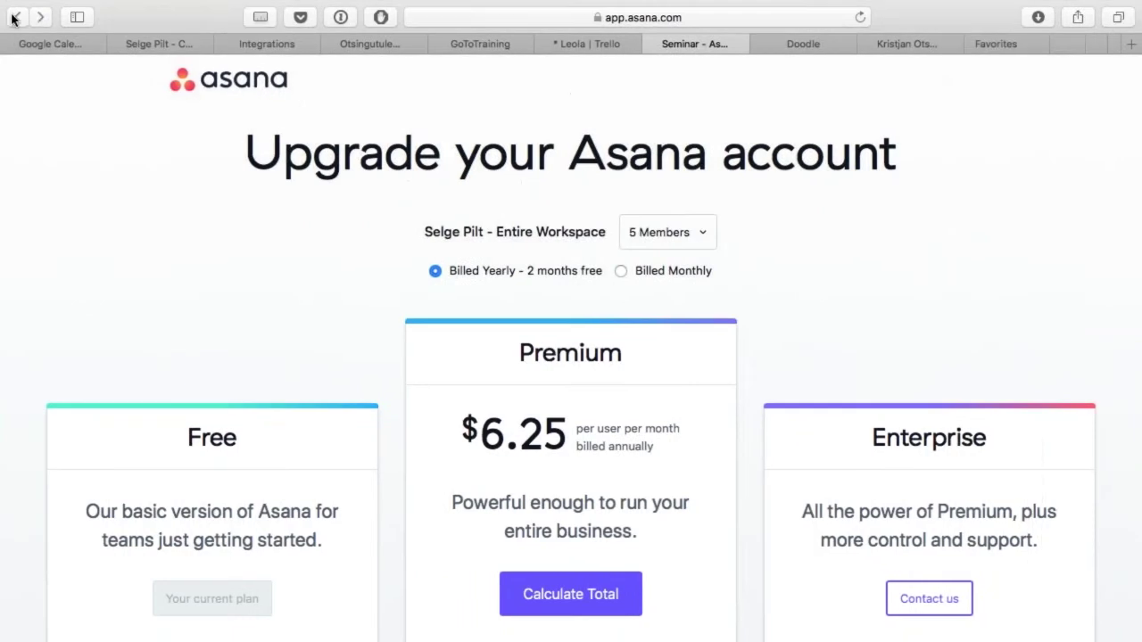
# Step: Go back from the upgrade page to the Seminar project's Files view
pyautogui.click(79, 38)
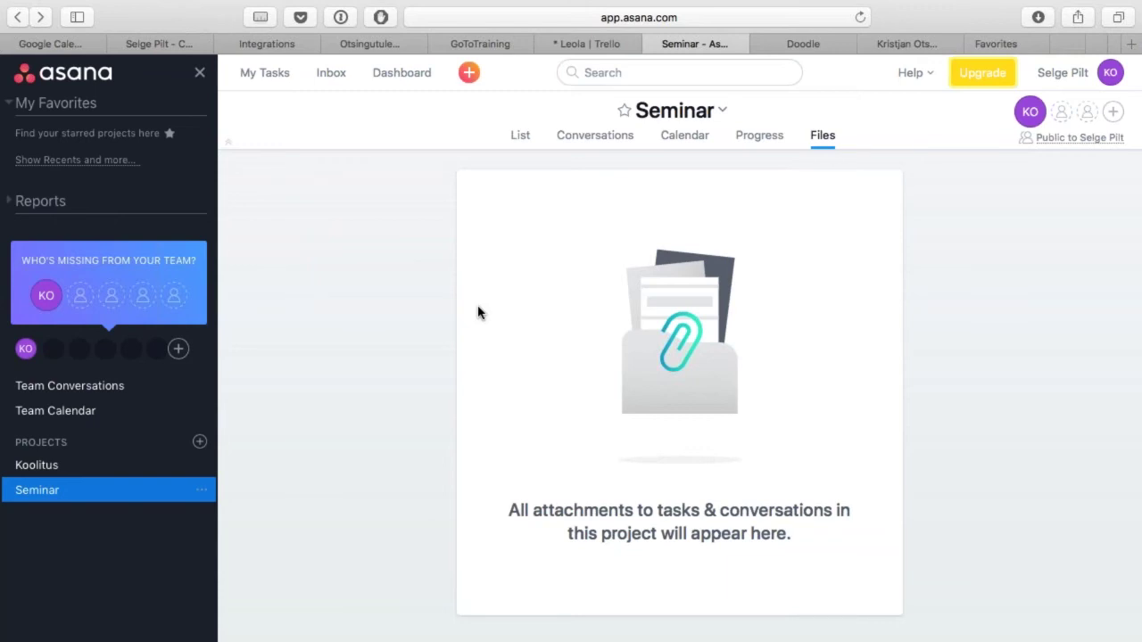
# Step: Switch to Google Calendar and jump to the current week, 27 Nov – 3 Dec 2017
pyautogui.click(159, 45)
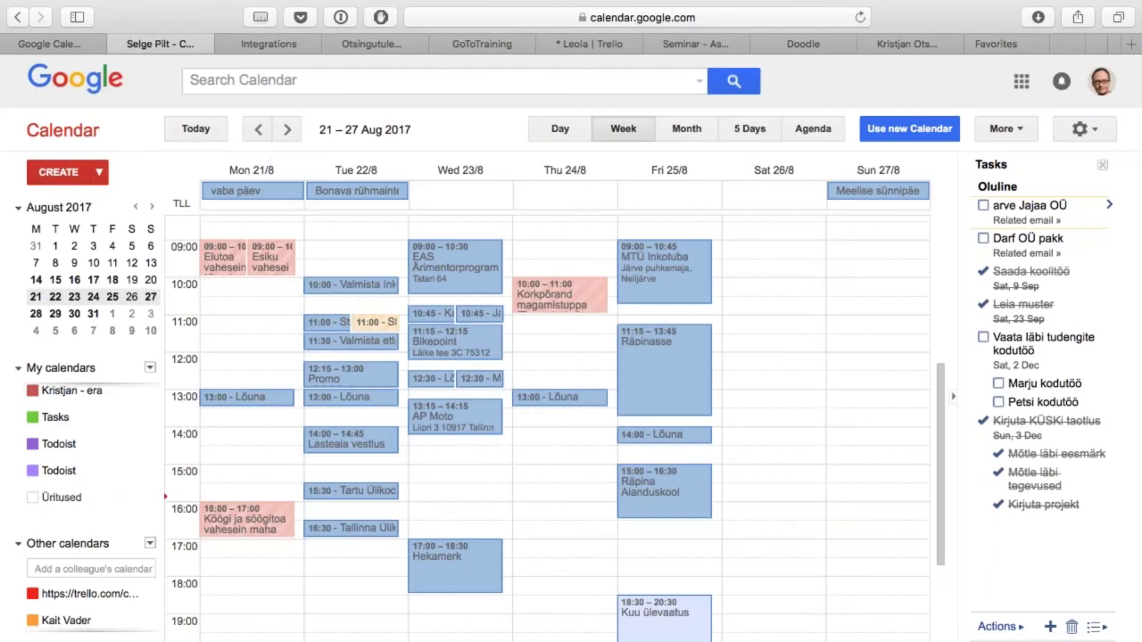
pyautogui.click(198, 129)
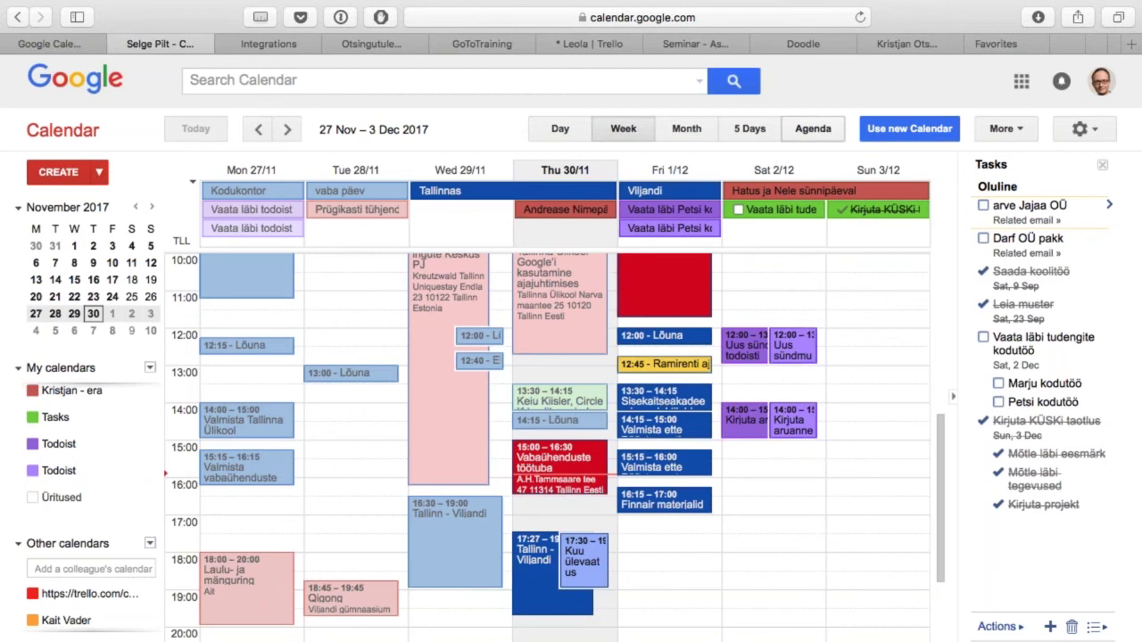
# Step: Return to Asana and open the empty My Tasks list in the Selge Pilt workspace
pyautogui.click(716, 42)
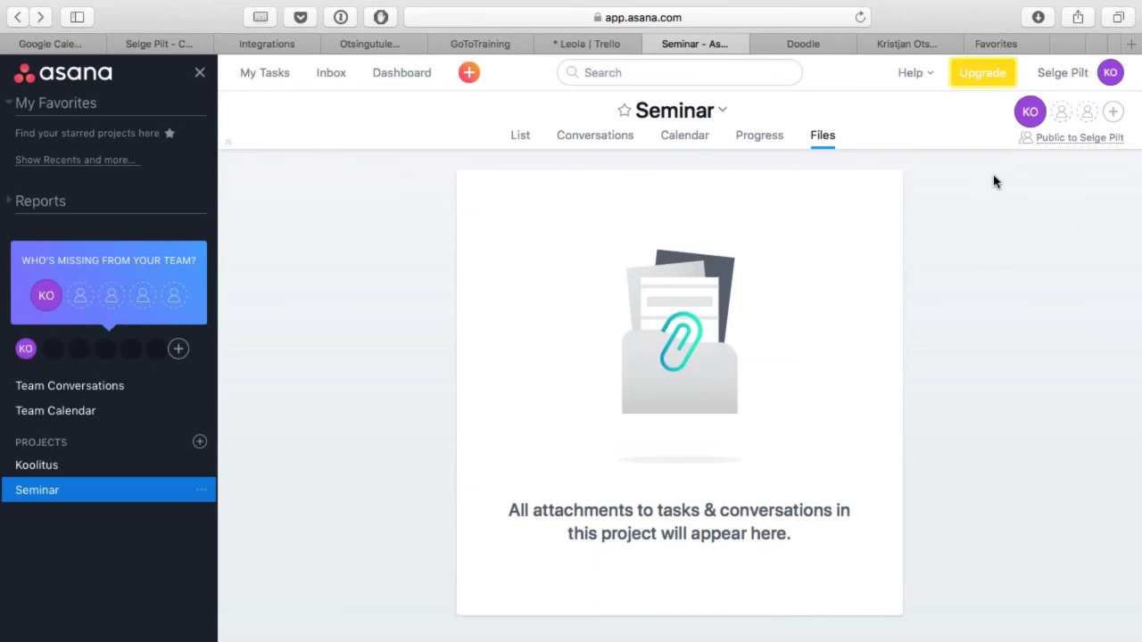
pyautogui.click(289, 79)
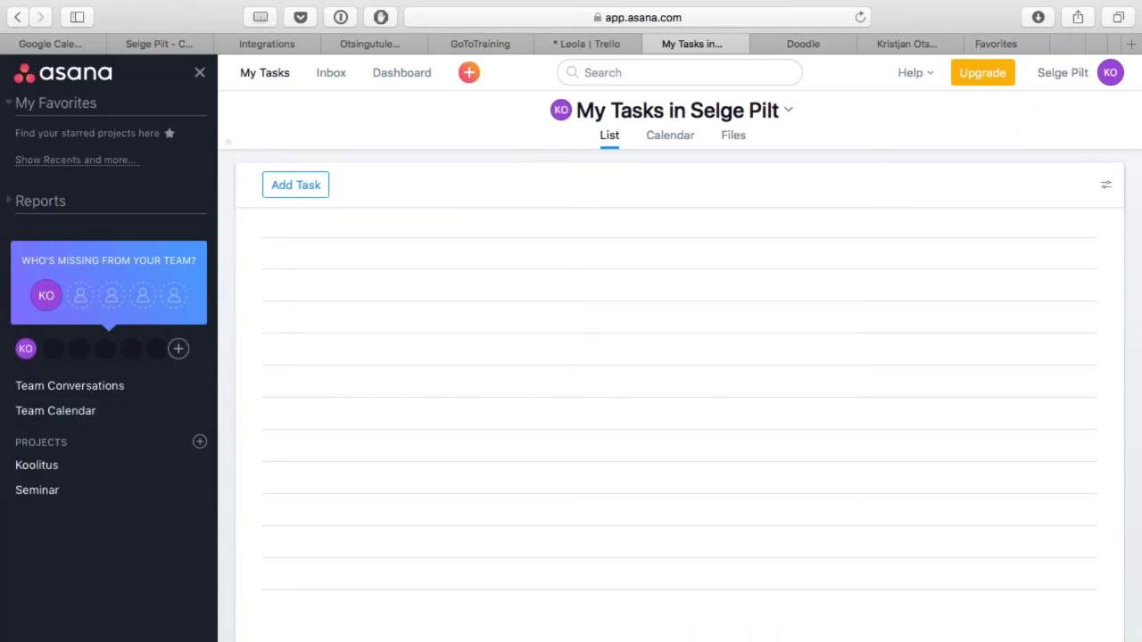
pyautogui.click(1110, 75)
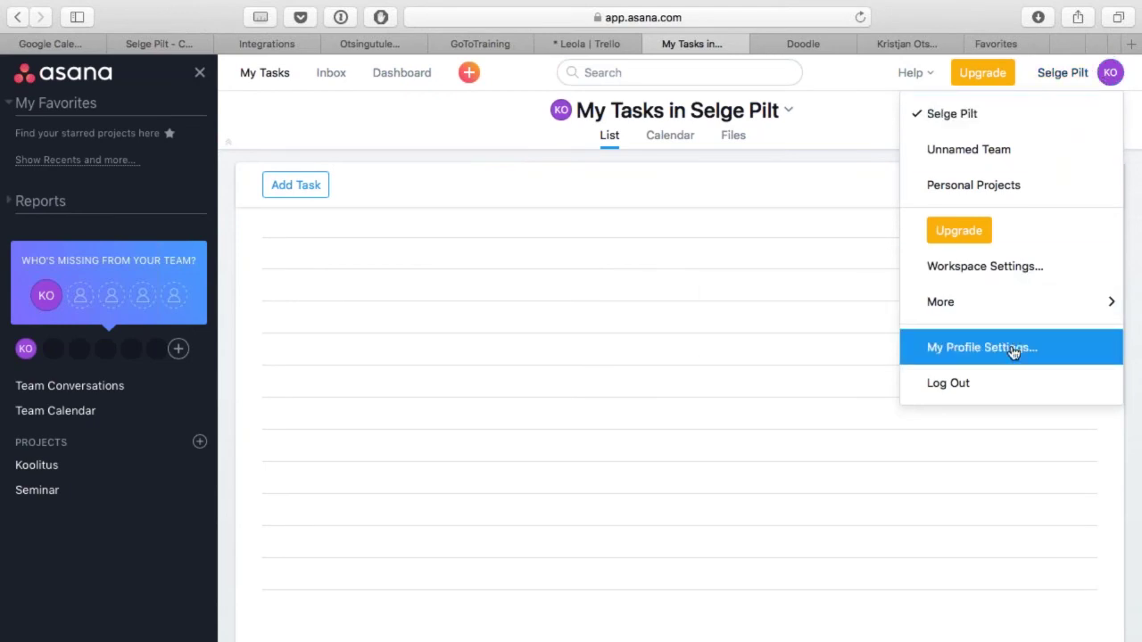
# Step: Reach the Developer App Management page via My Profile Settings' Apps section
pyautogui.moveTo(1016, 304)
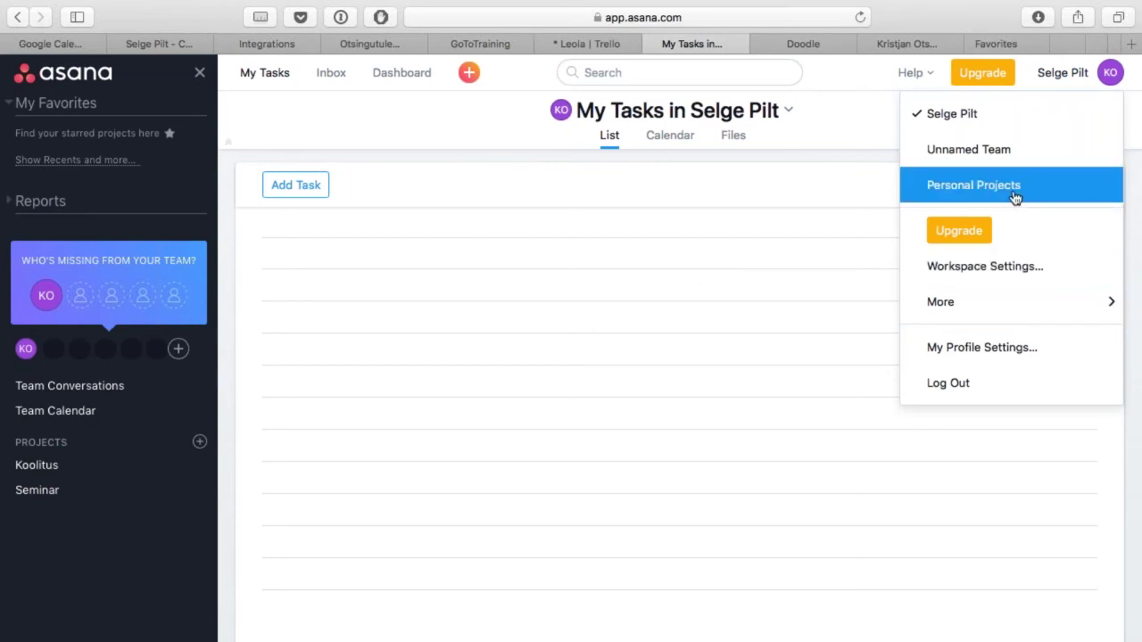
pyautogui.click(989, 356)
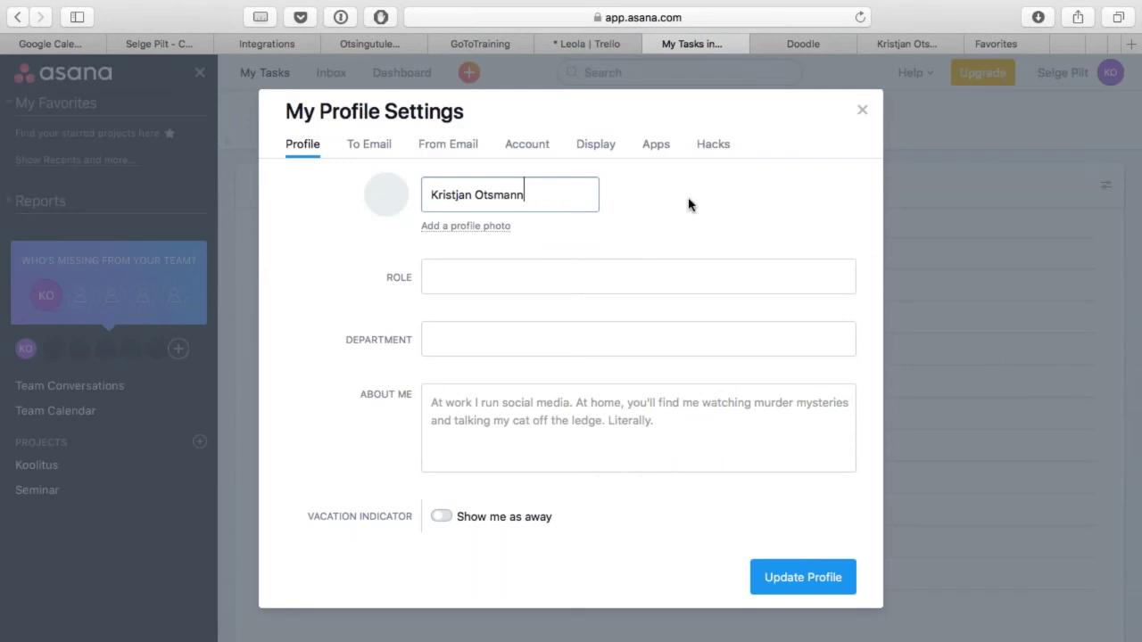
pyautogui.click(657, 146)
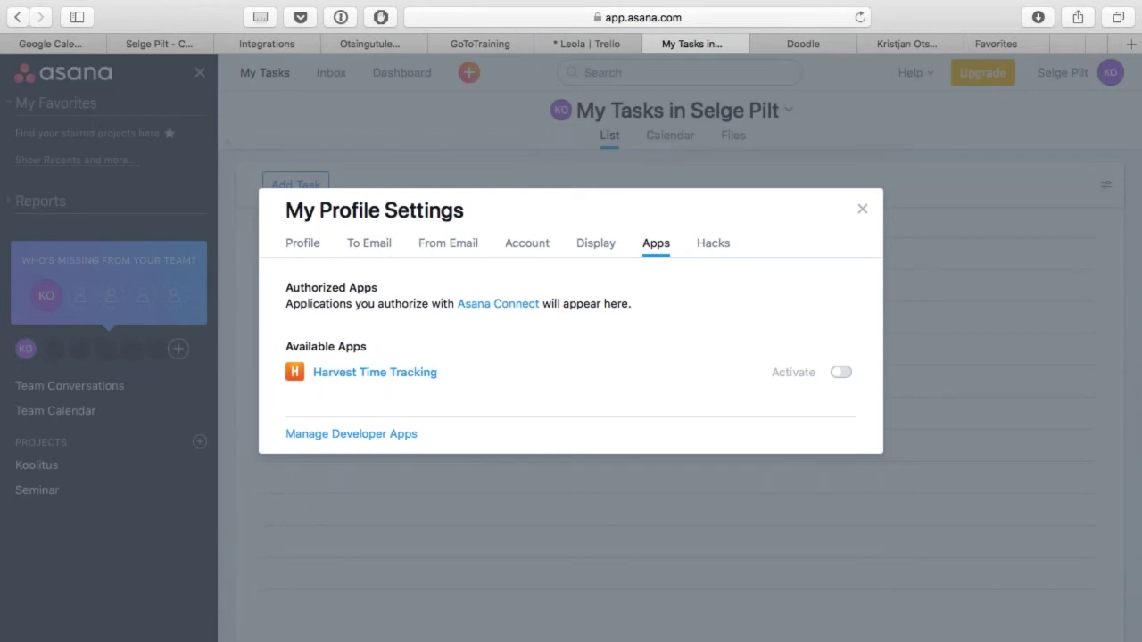
pyautogui.click(391, 435)
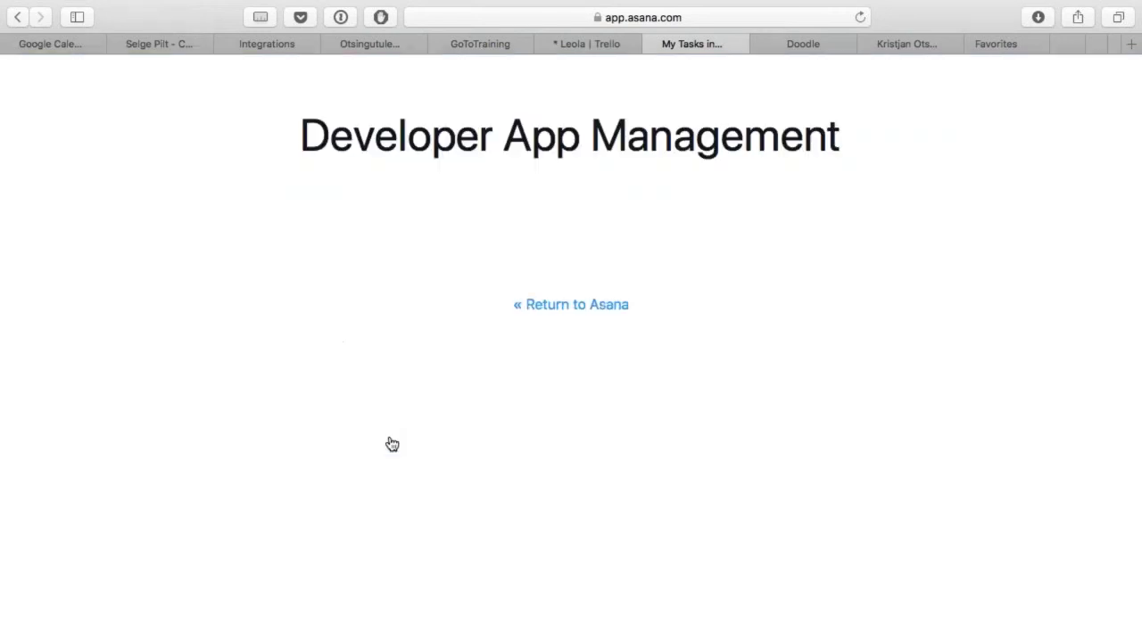
pyautogui.scroll(-5, 571, 357)
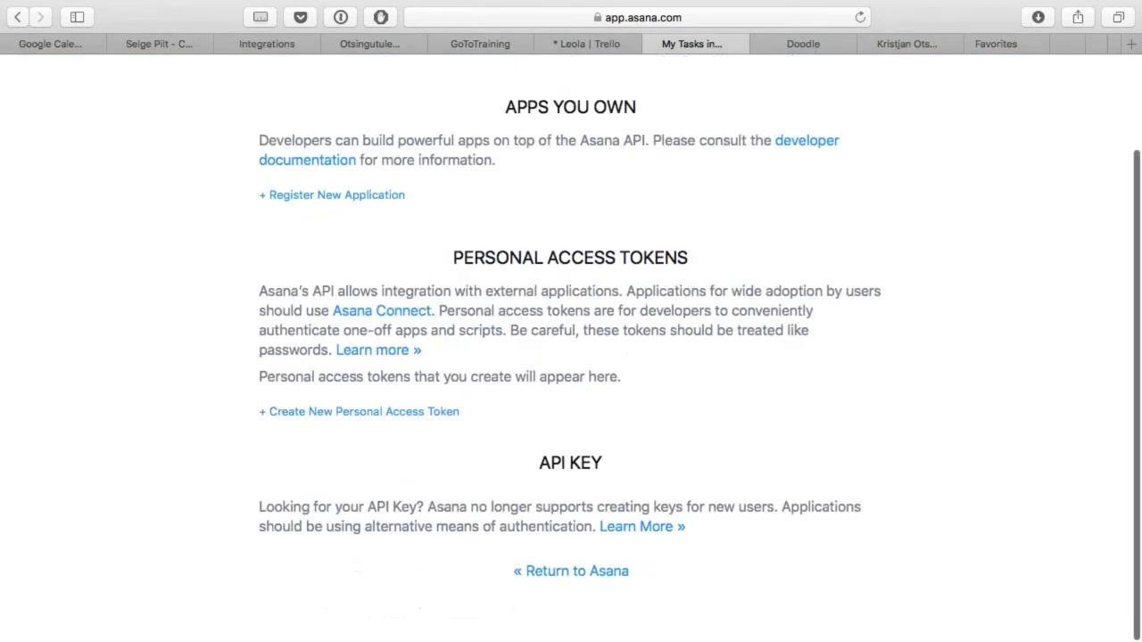
pyautogui.scroll(5, 571, 357)
# Step: Close the Asana developer tab and start a new browser tab
pyautogui.press('super+w')
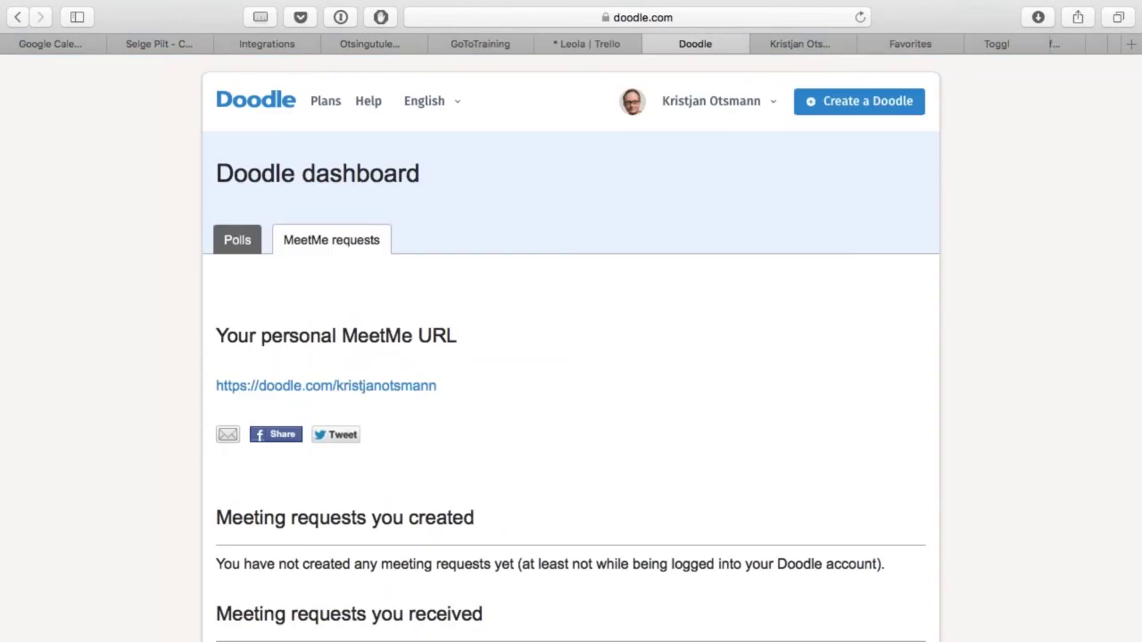
pyautogui.hotkey('ctrl', 'shift', 'Tab')
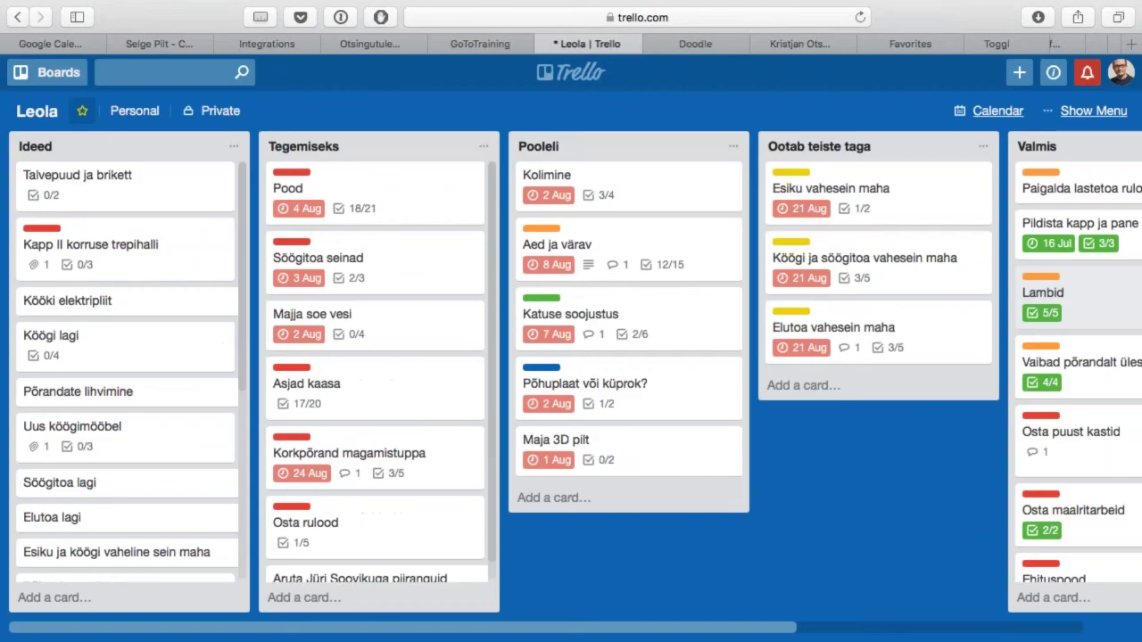
pyautogui.press('super+t')
# Step: Load asana.com in the new tab, showing Selge Pilt's empty My Tasks list
pyautogui.write('asa')
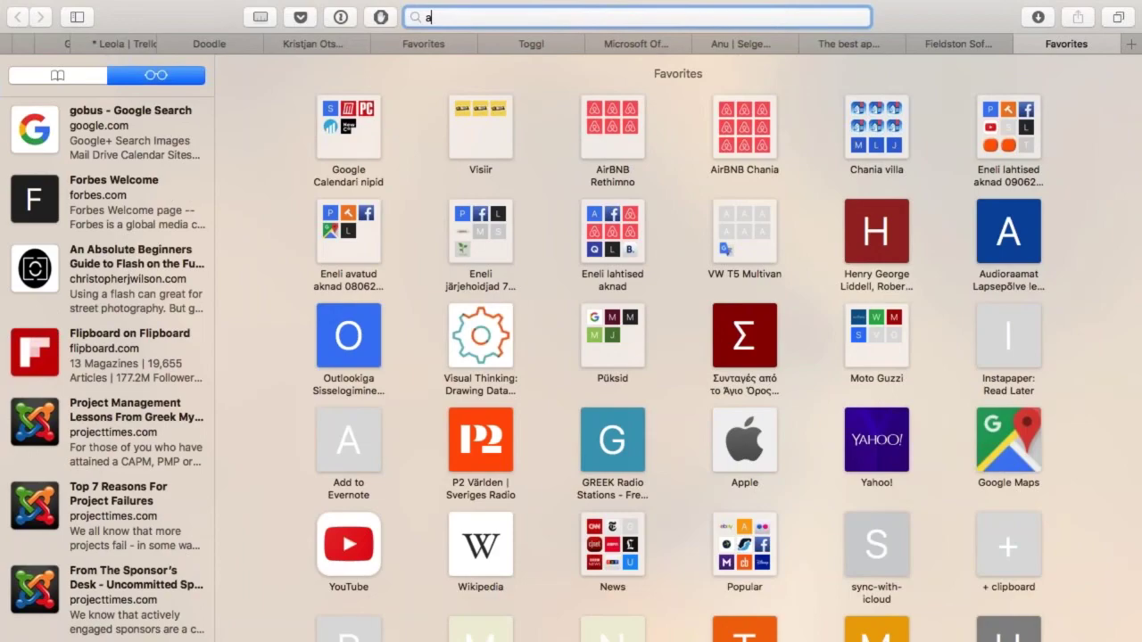
pyautogui.press('Return')
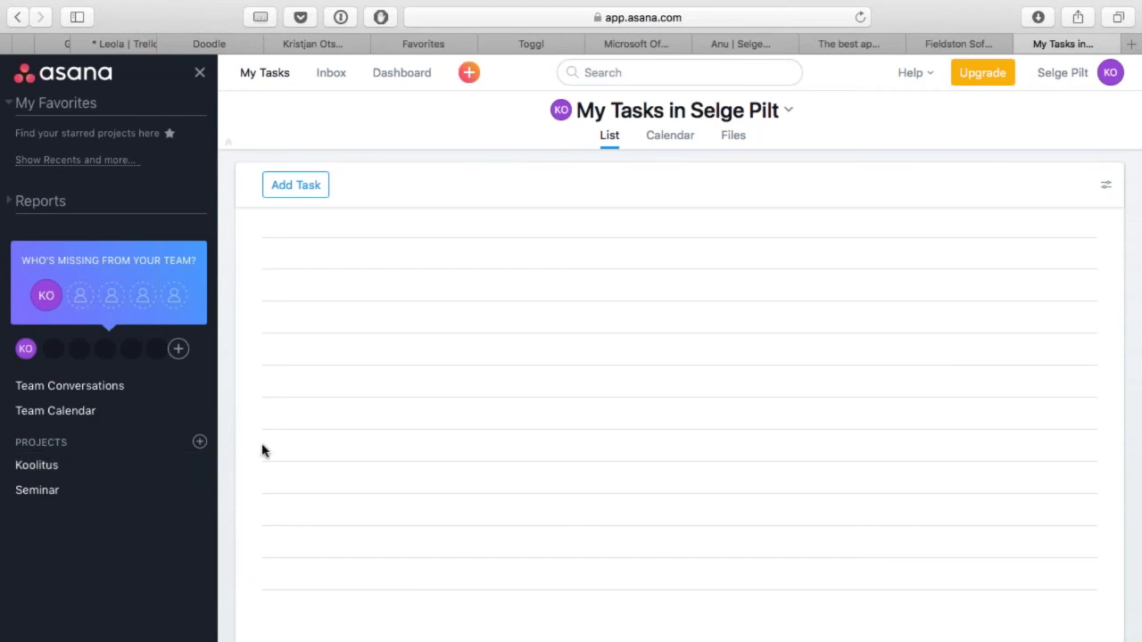
# Step: Show Asana's My Dashboard, with no project summaries, and check the quick-create menu
pyautogui.click(401, 73)
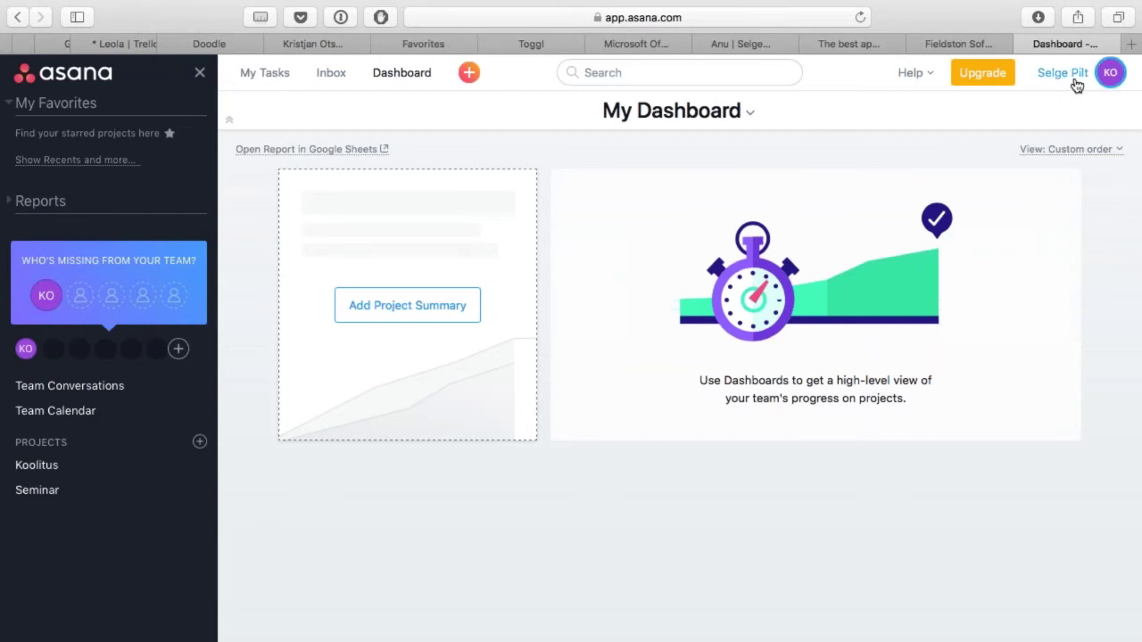
pyautogui.click(468, 75)
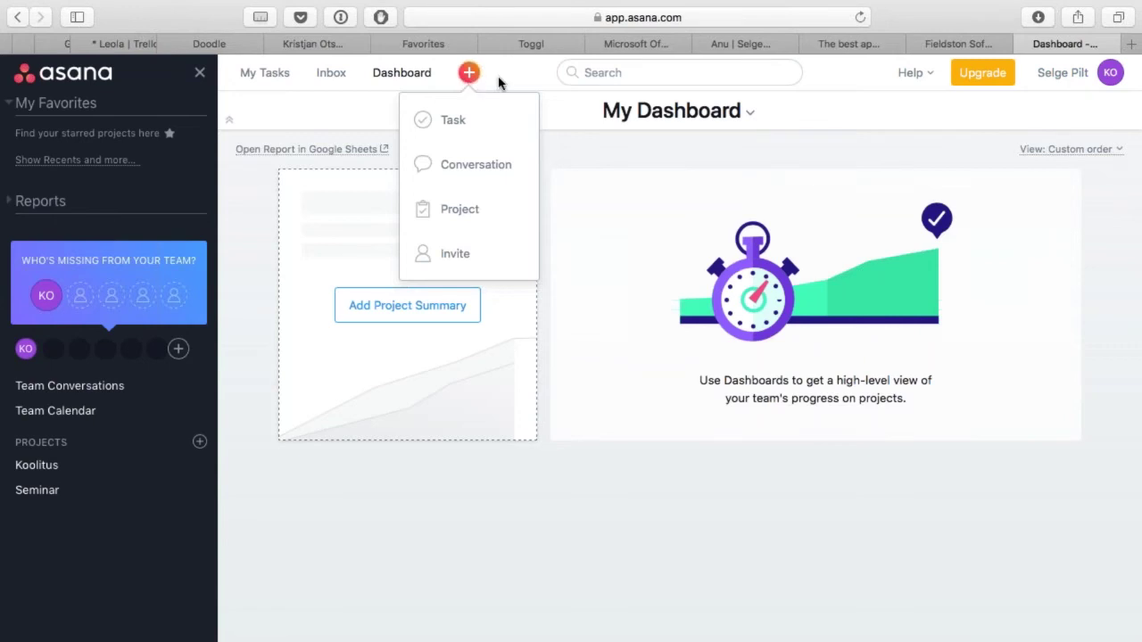
# Step: Dismiss the quick-create options and cycle tabs past Zapier to the Slack direct message
pyautogui.click(499, 83)
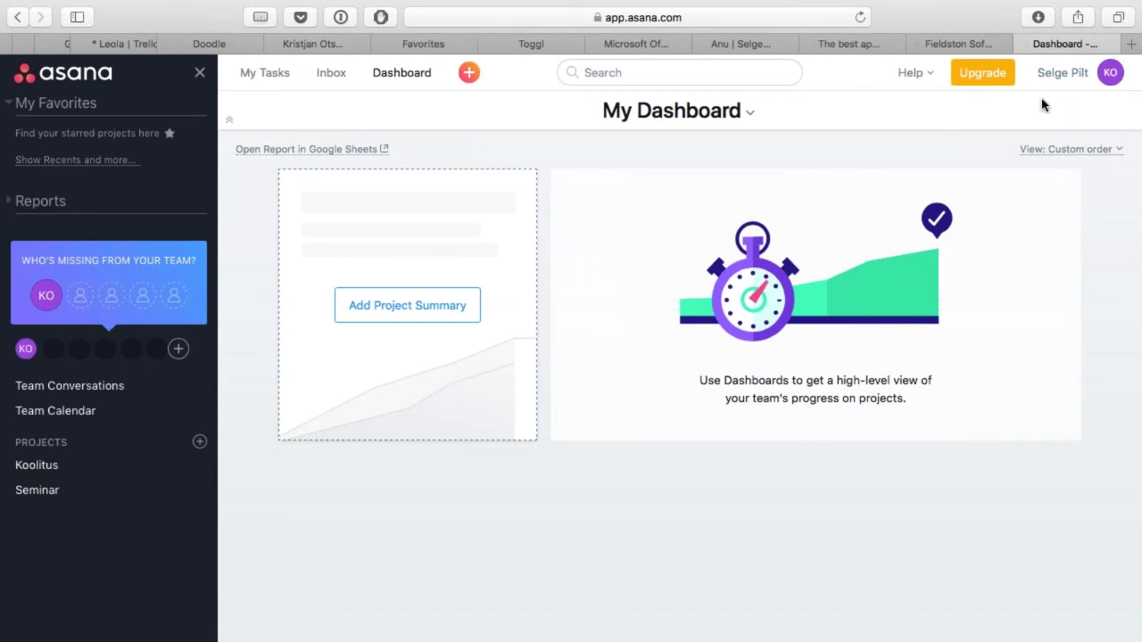
pyautogui.hotkey('ctrl', 'shift', 'Tab')
pyautogui.hotkey('ctrl', 'shift', 'Tab')
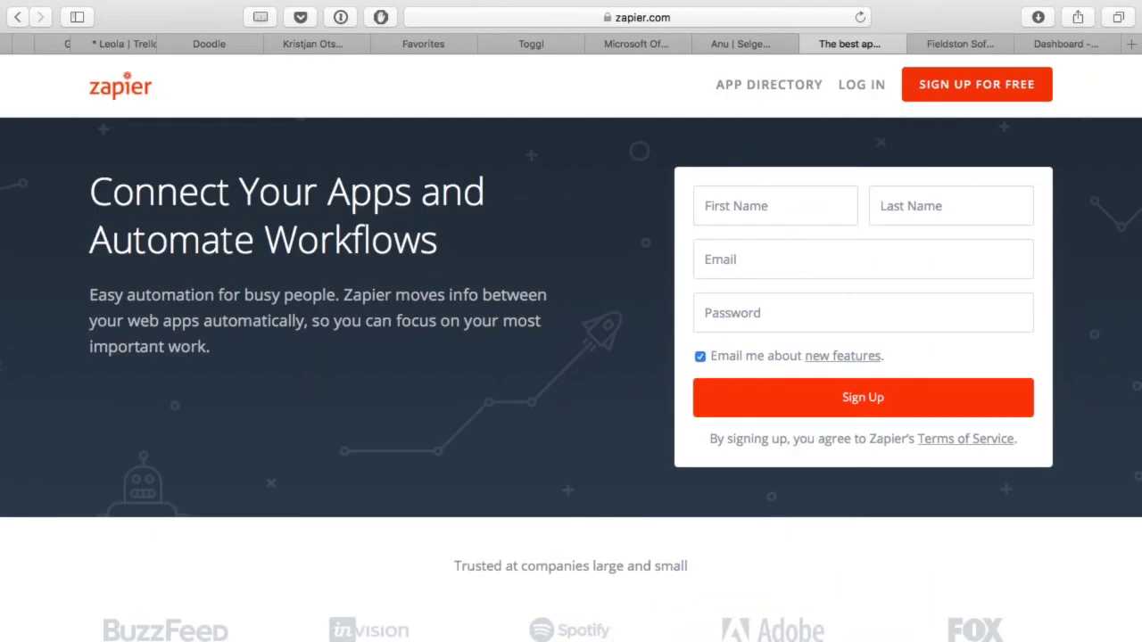
pyautogui.hotkey('ctrl', 'shift', 'Tab')
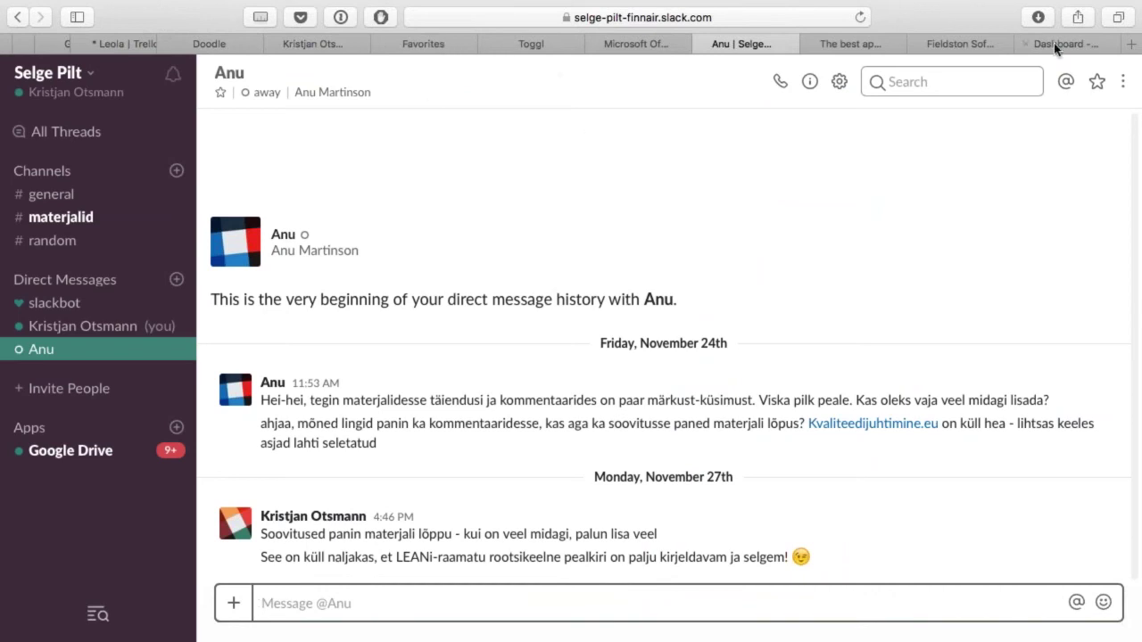
# Step: Drag the Asana dashboard tab leftward to reorder it and bring it forward
pyautogui.moveTo(1088, 40); pyautogui.dragTo(744, 37)
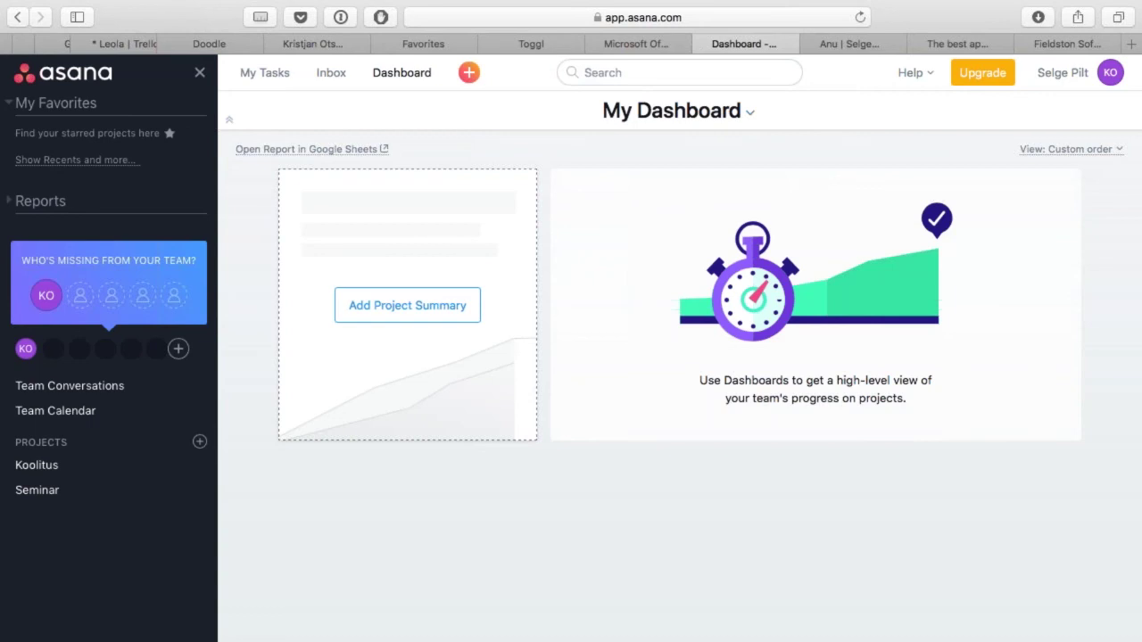
# Step: Show the Koolitus project's empty Conversations tab, then move to the Slack tab
pyautogui.click(44, 466)
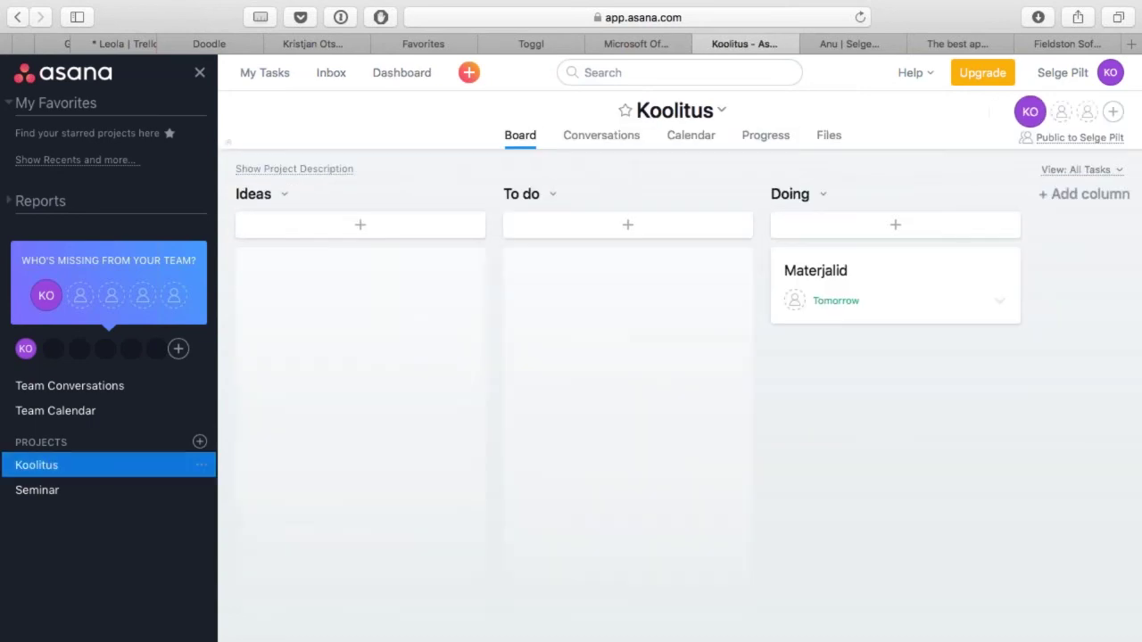
pyautogui.click(613, 137)
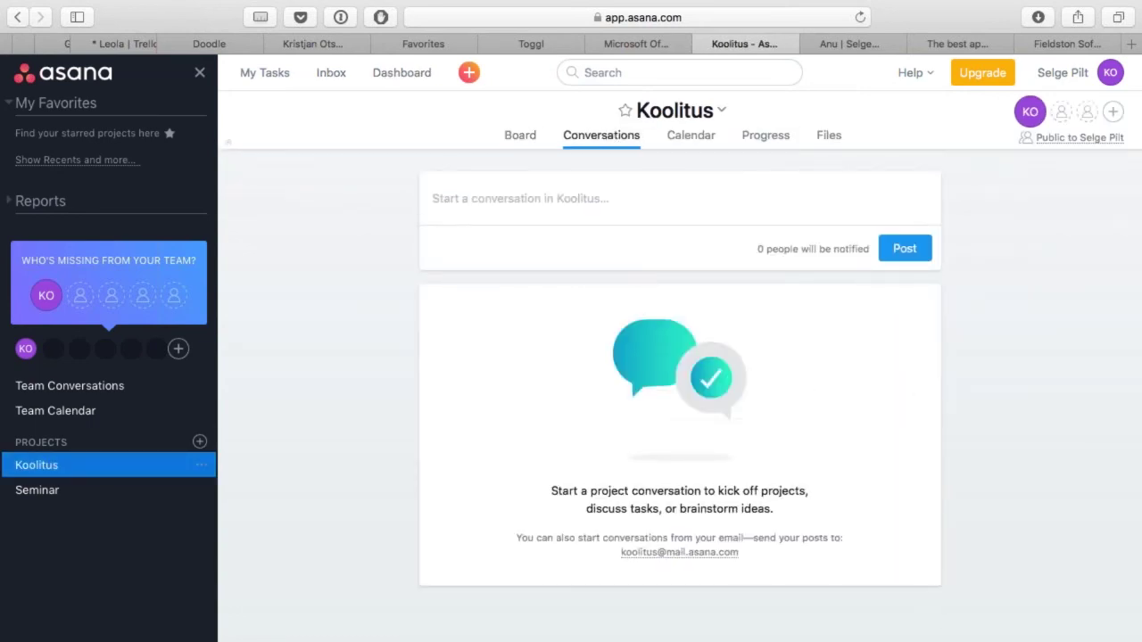
pyautogui.hotkey('ctrl', 'Tab')
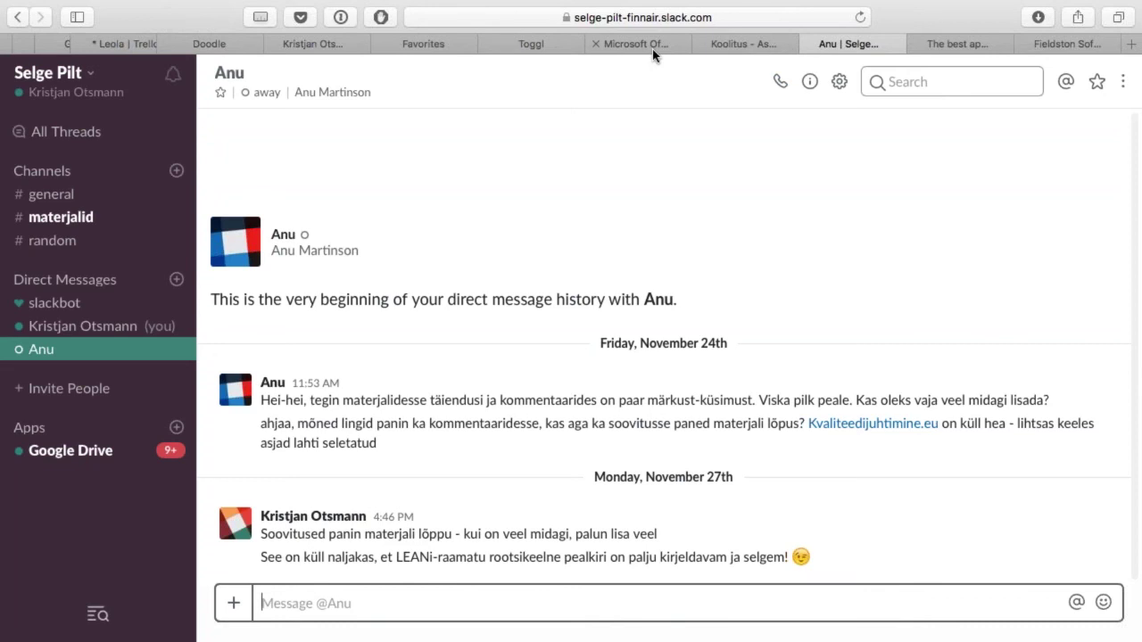
# Step: Bring the Office 365 apps home page to the front
pyautogui.click(676, 45)
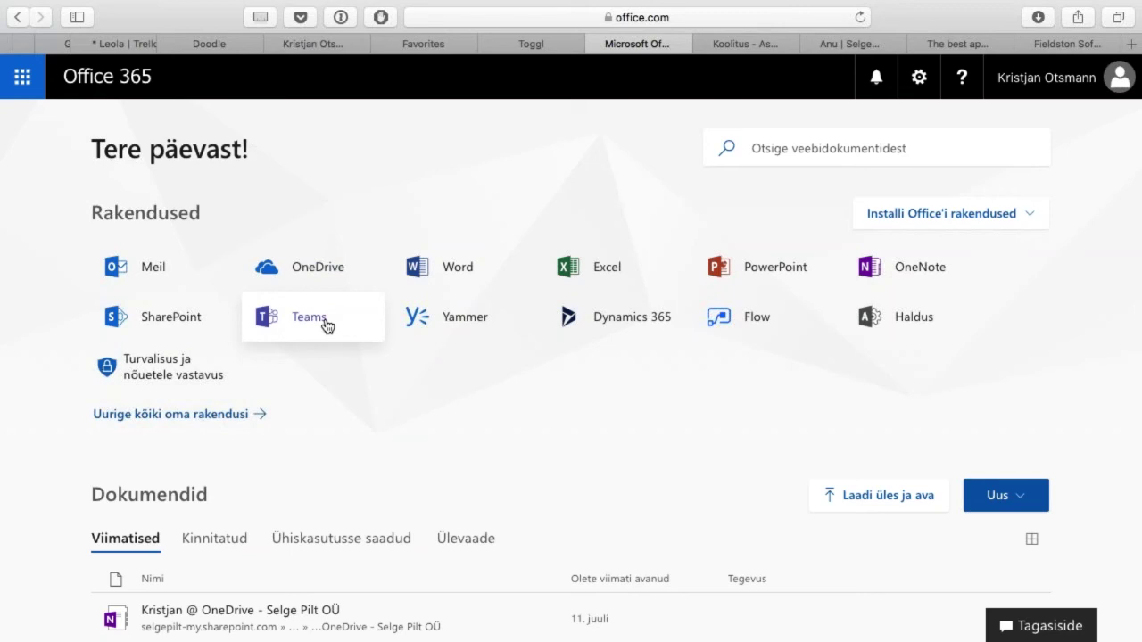
pyautogui.press('super+space')
# Step: Launch Microsoft Teams by searching 'teams' in Spotlight and show its Chat section
pyautogui.write('teams')
pyautogui.press('Return')
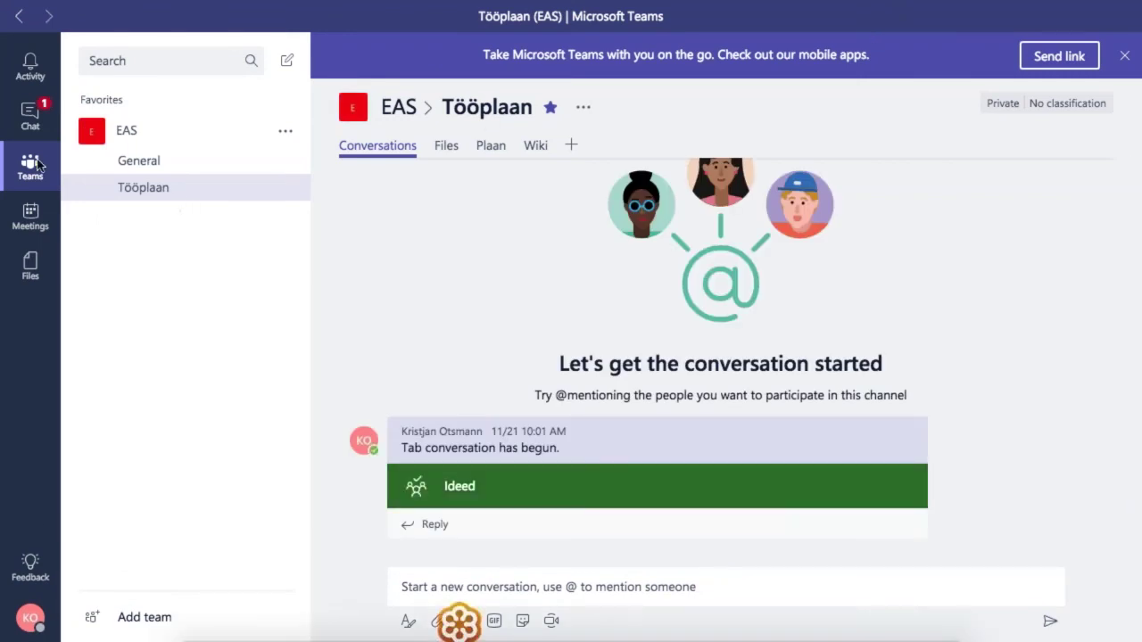
pyautogui.click(30, 114)
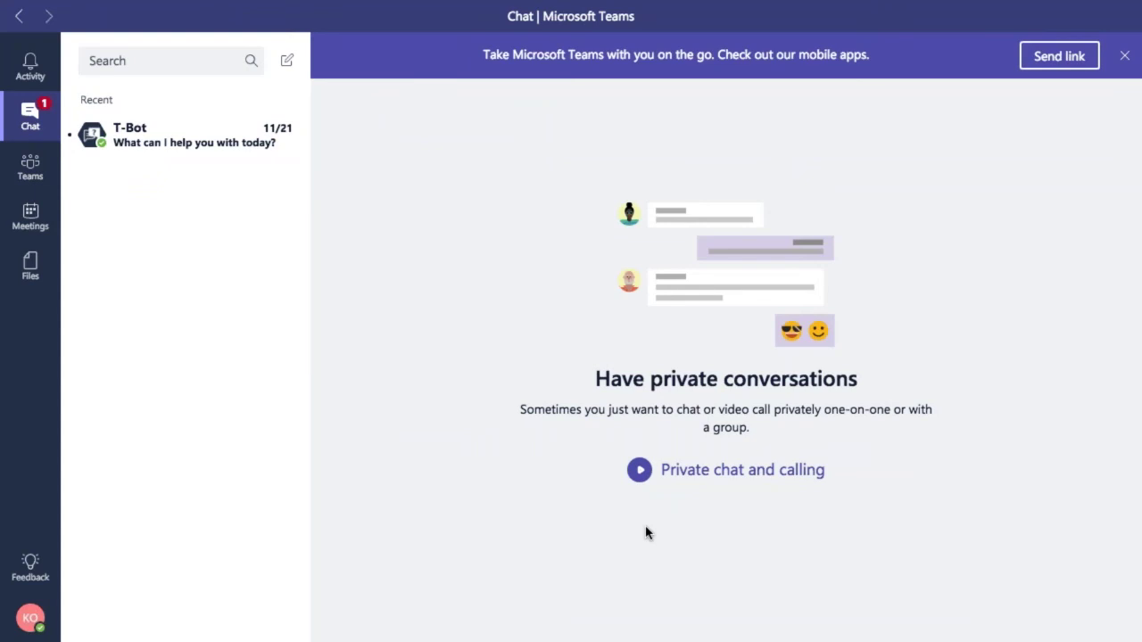
# Step: Browse the Tööplaan channel's Files, Plaan board and wiki, then view the Vabaühenduste töötuba meeting agenda
pyautogui.click(30, 168)
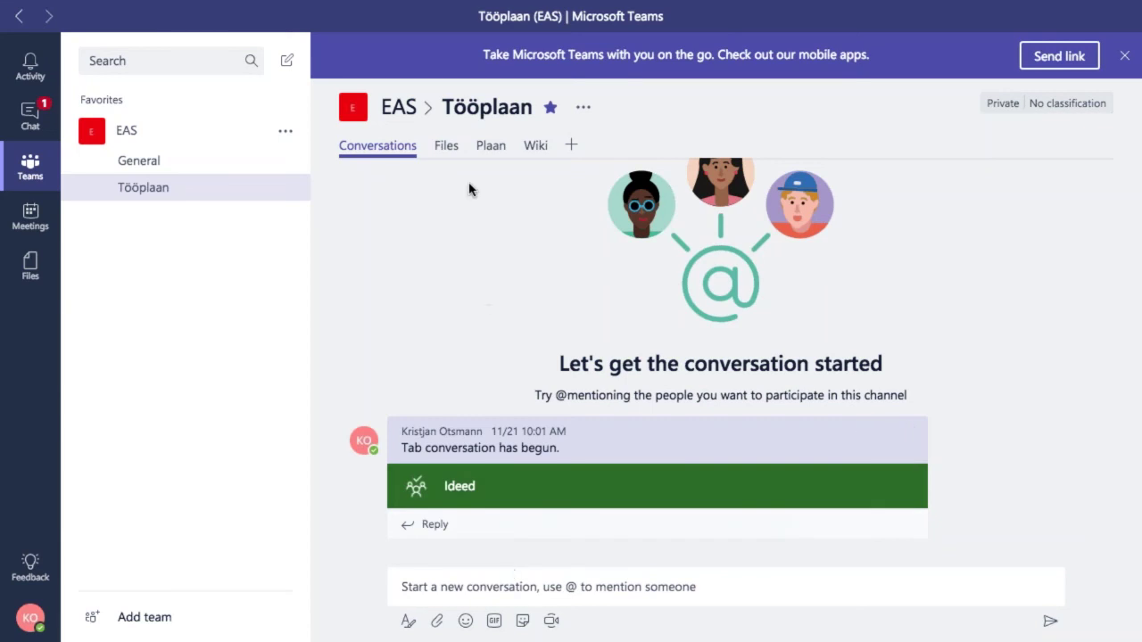
pyautogui.click(449, 154)
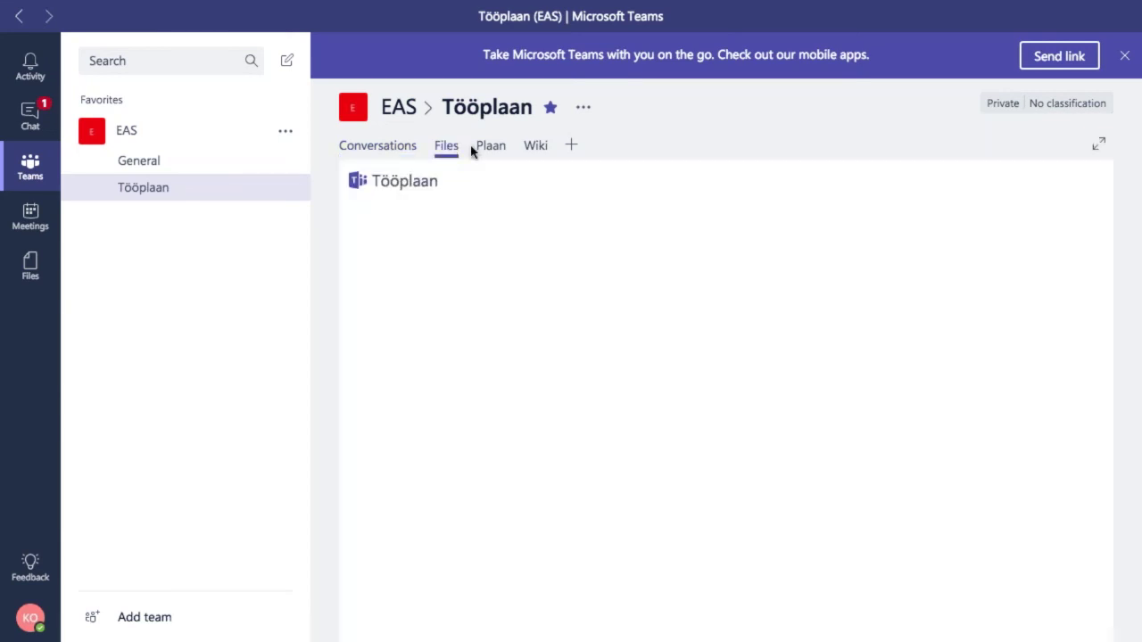
pyautogui.click(493, 150)
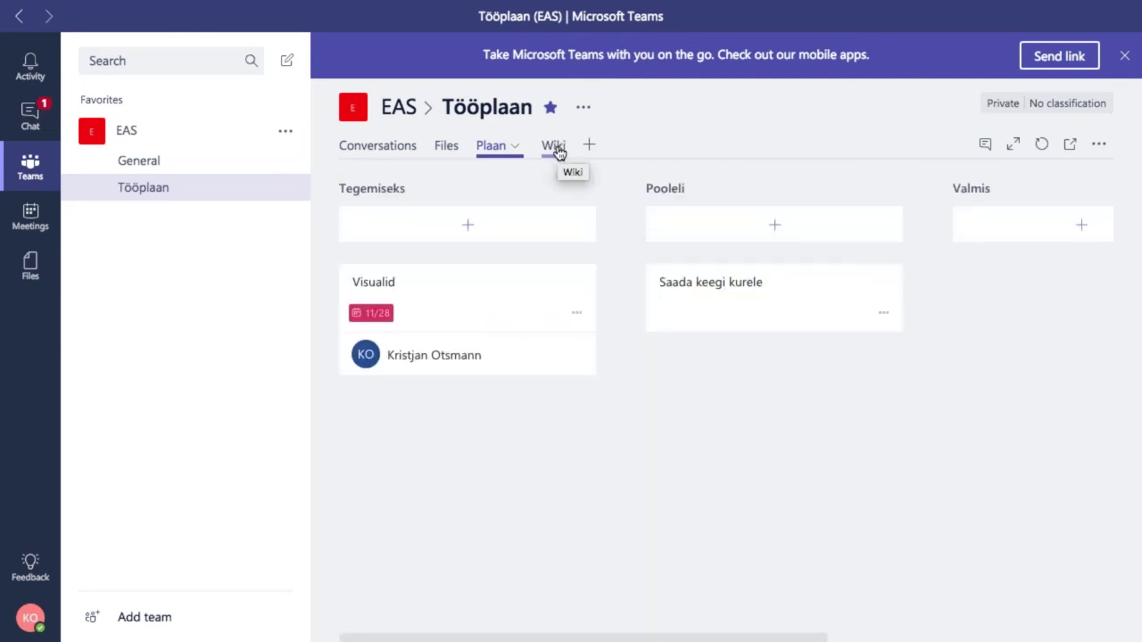
pyautogui.click(555, 147)
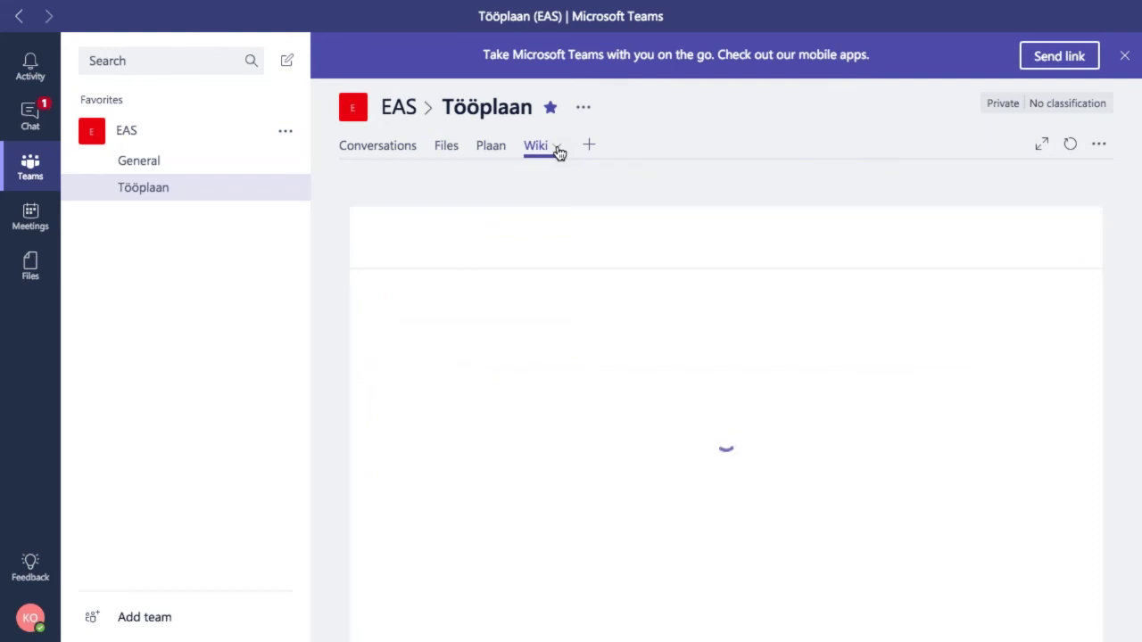
pyautogui.click(1124, 55)
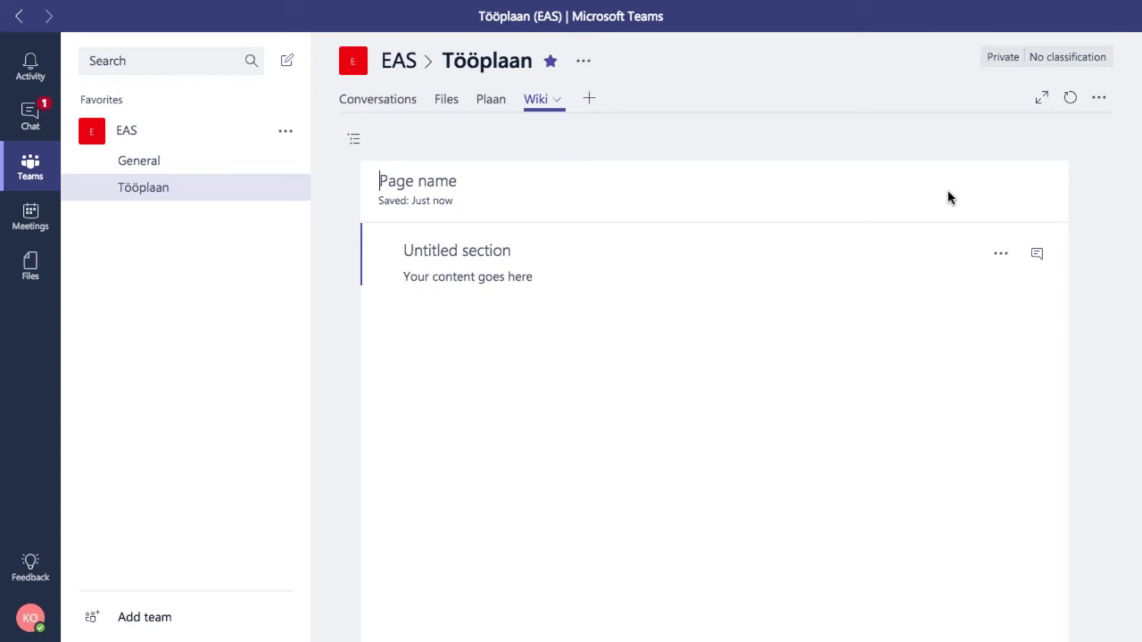
pyautogui.click(27, 228)
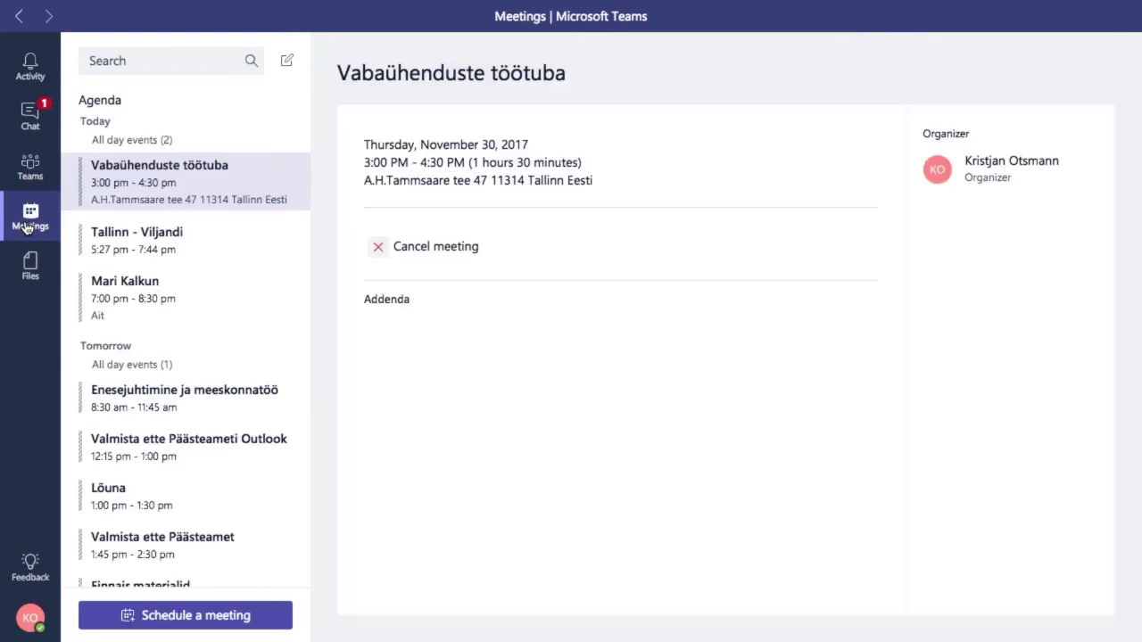
# Step: Return to the Tööplaan channel conversations, then switch desktops to Safari's Office 365 page
pyautogui.click(30, 168)
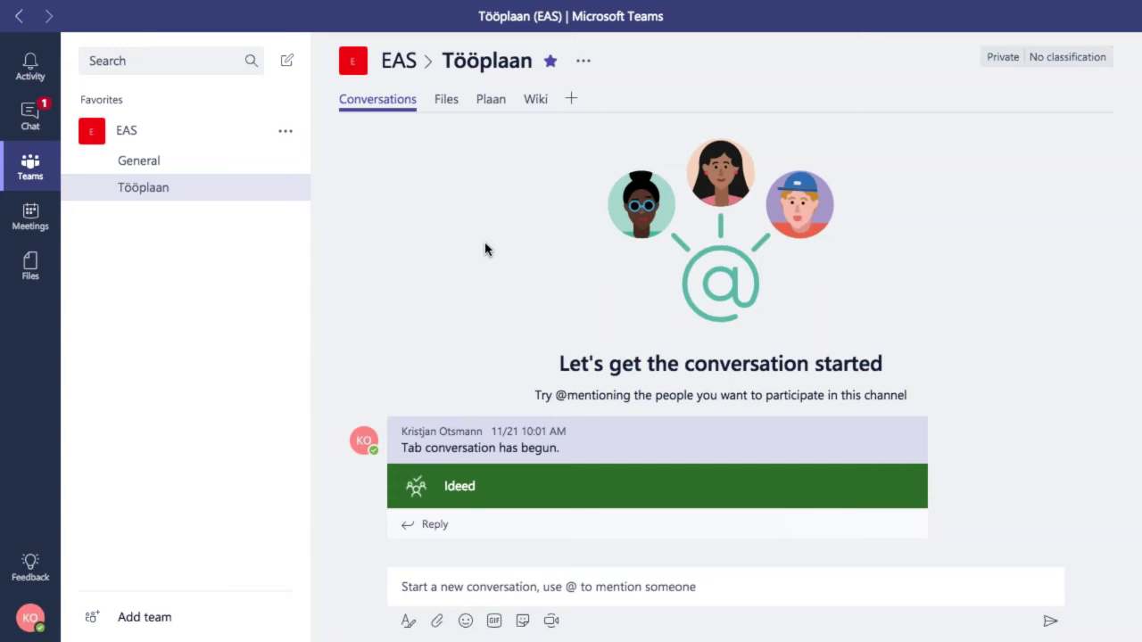
pyautogui.hotkey('ctrl', 'Right')
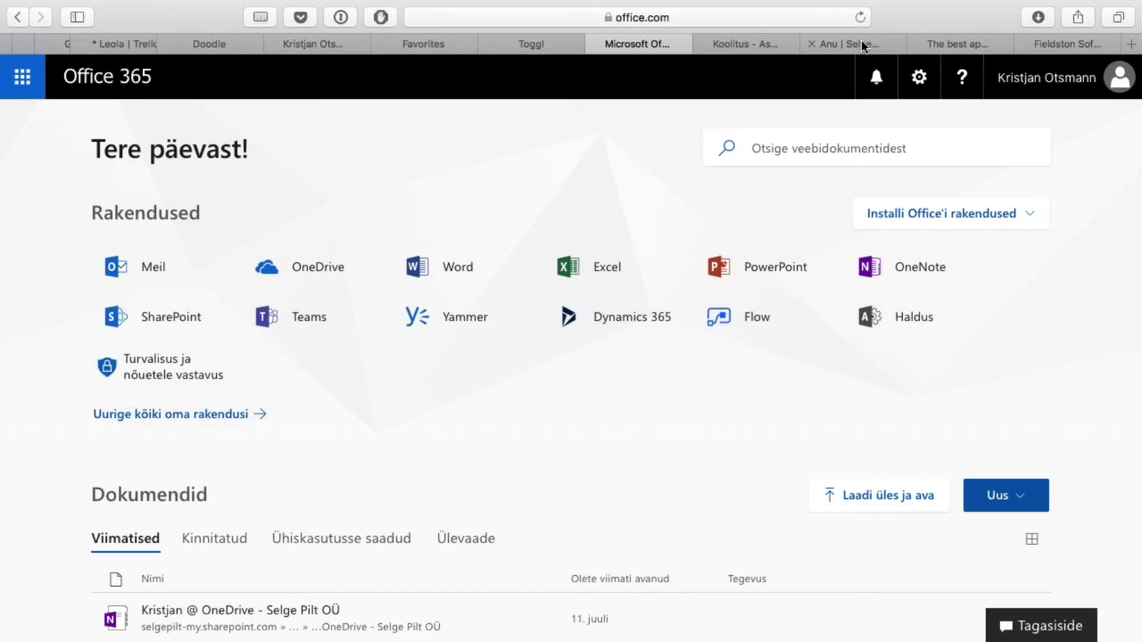
# Step: Cycle past the Fieldston Software and Favorites pages to the Doodle dashboard
pyautogui.hotkey('ctrl', 'Tab')
pyautogui.hotkey('ctrl', 'Tab')
pyautogui.hotkey('ctrl', 'Tab')
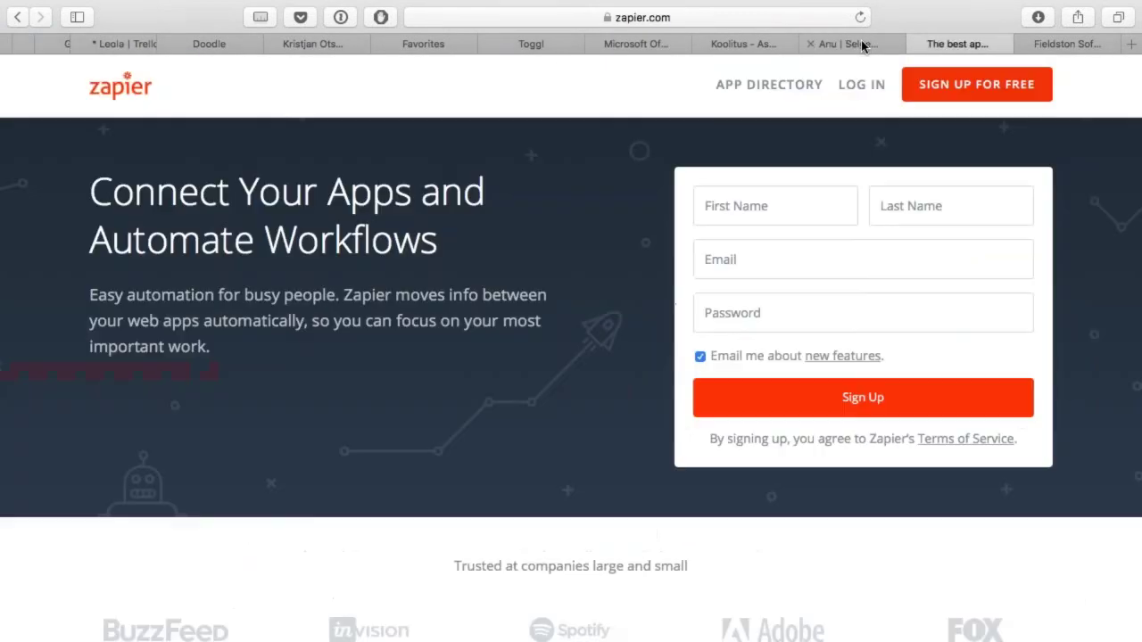
pyautogui.hotkey('ctrl', 'Tab')
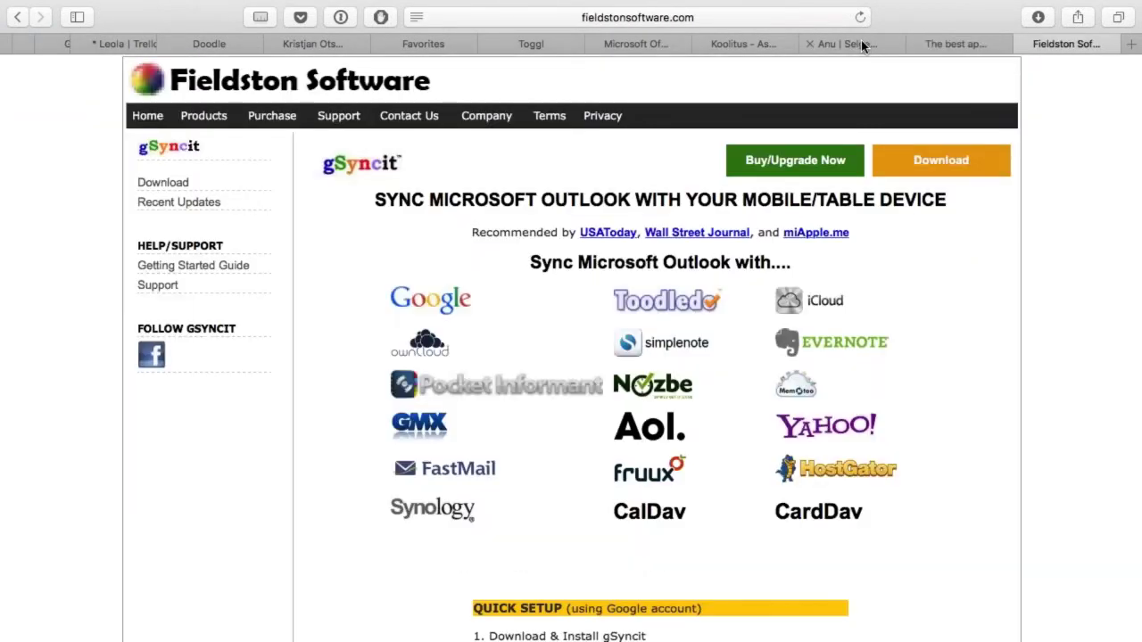
pyautogui.click(430, 41)
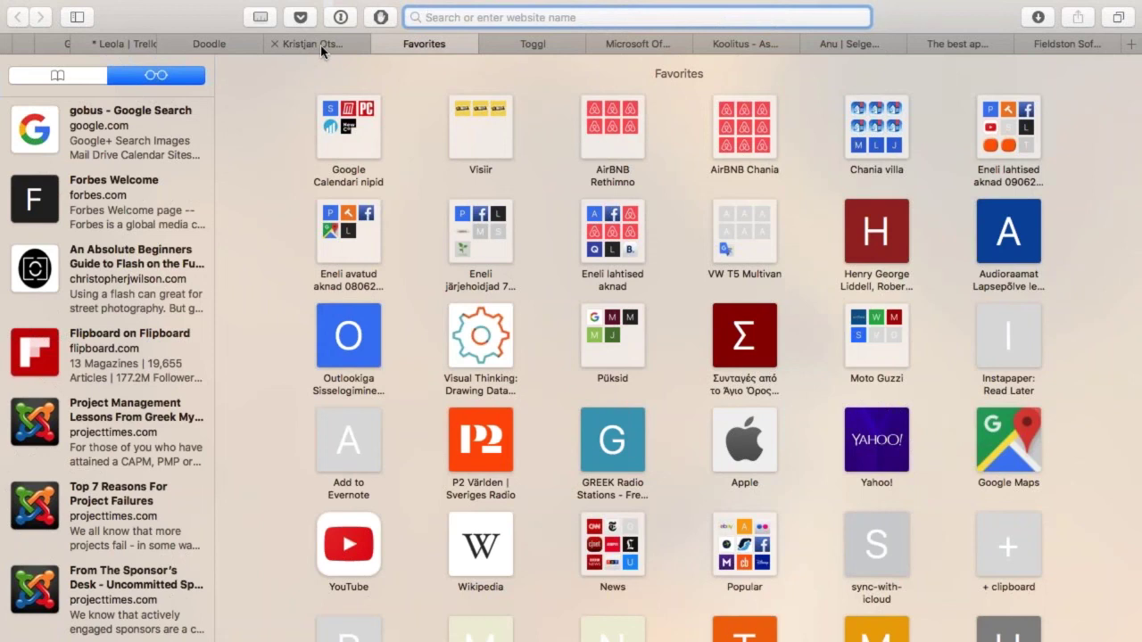
pyautogui.click(226, 50)
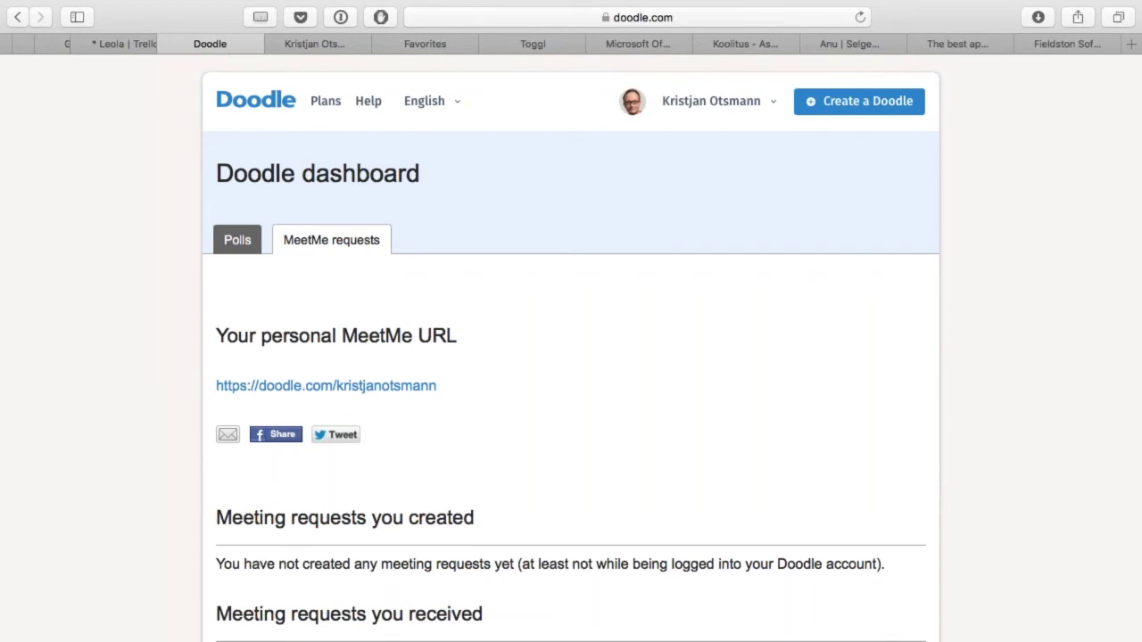
# Step: Start scheduling a new event poll from Doodle's Polls section
pyautogui.click(249, 241)
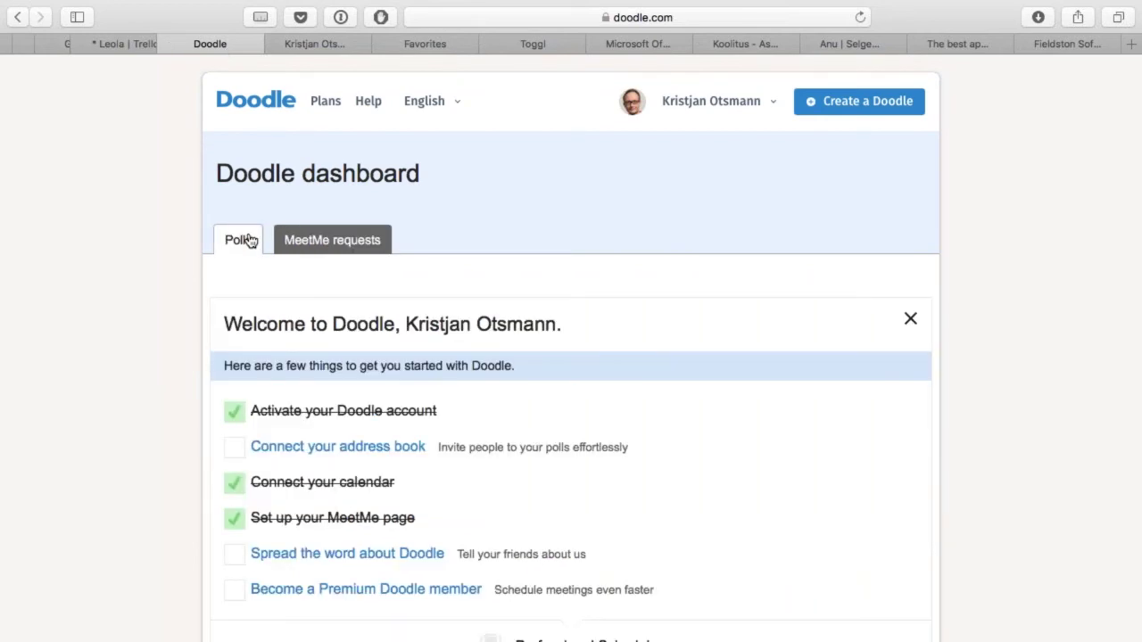
pyautogui.scroll(-10, 250, 240)
pyautogui.scroll(-1, 537, 293)
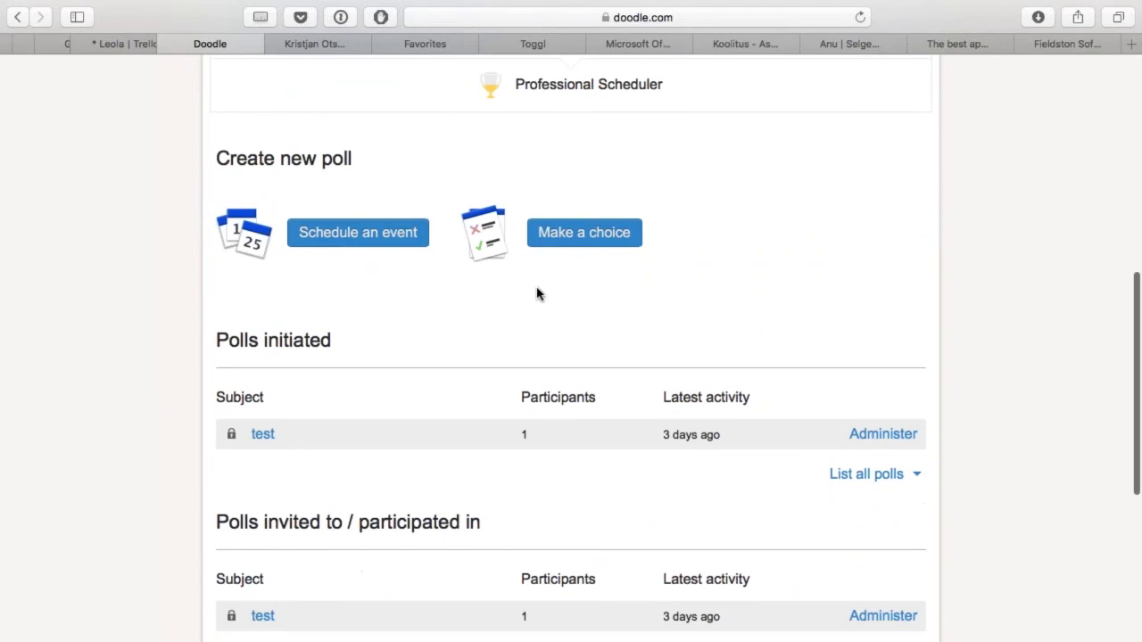
pyautogui.click(383, 238)
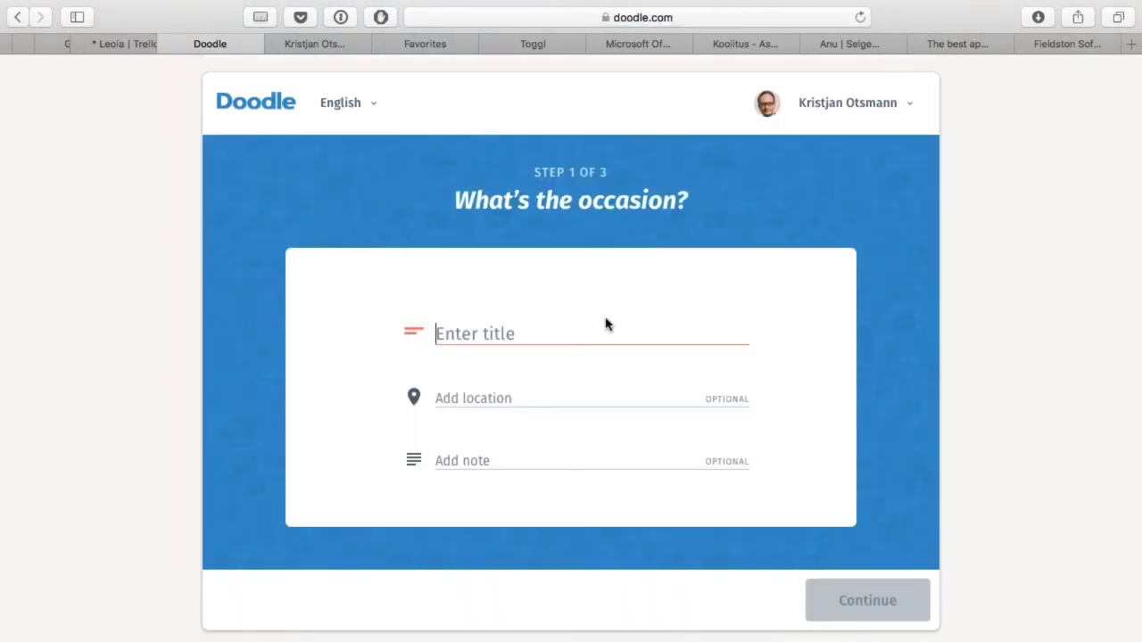
# Step: Title the poll 'Projekti arutelu', locate it at Green House shop and cafe, Viljandi, and continue
pyautogui.write('Projekti arutelu')
pyautogui.click(473, 398)
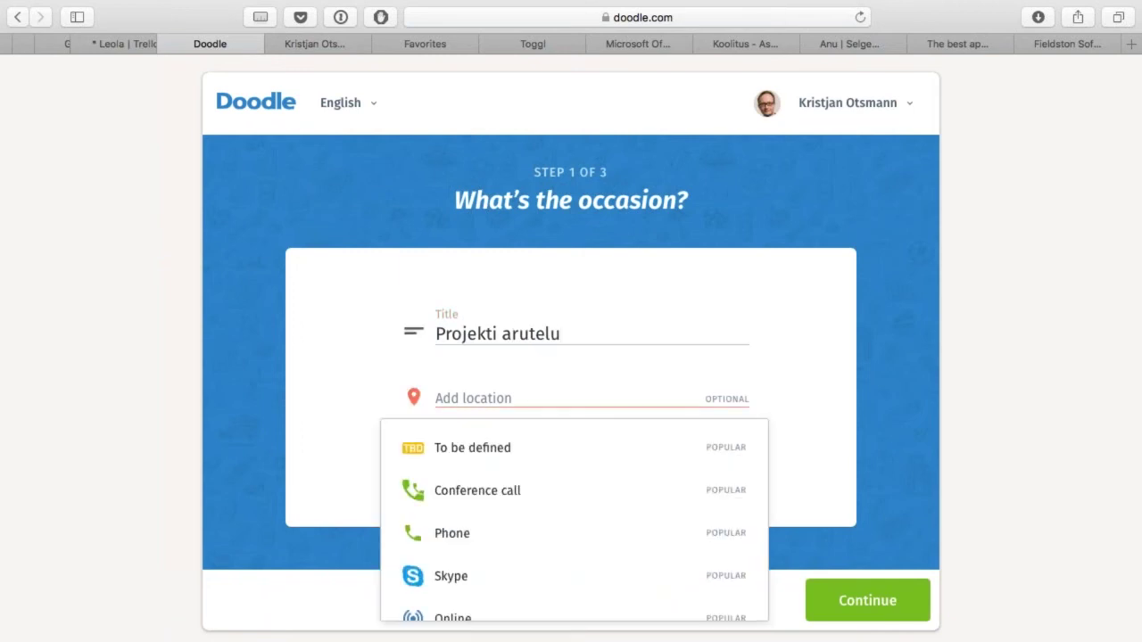
pyautogui.write('Roheli')
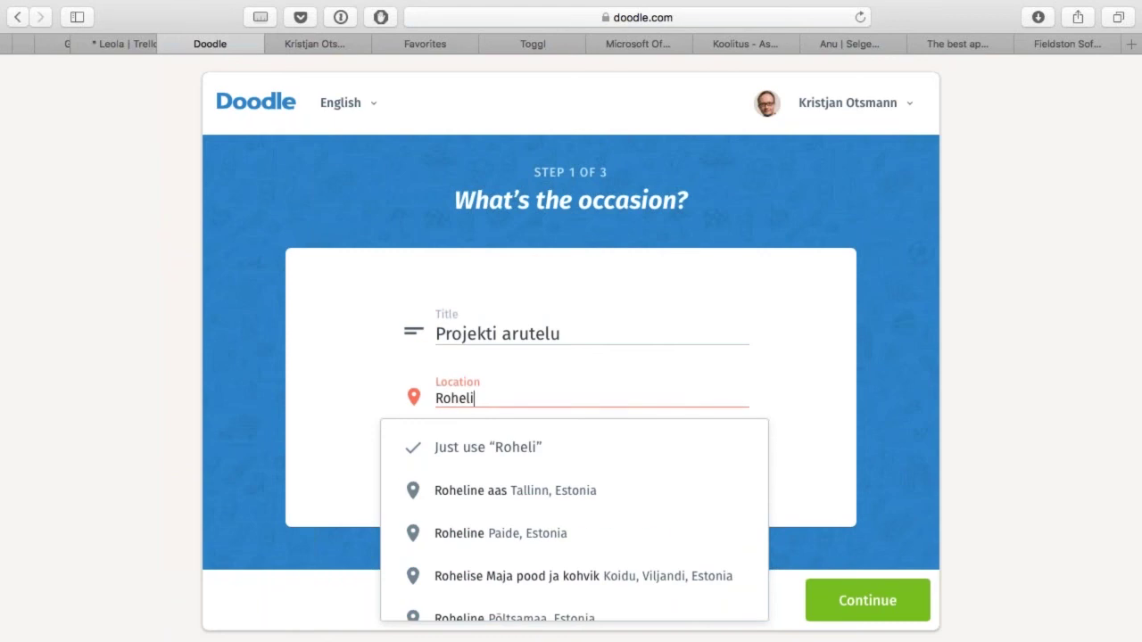
pyautogui.click(645, 579)
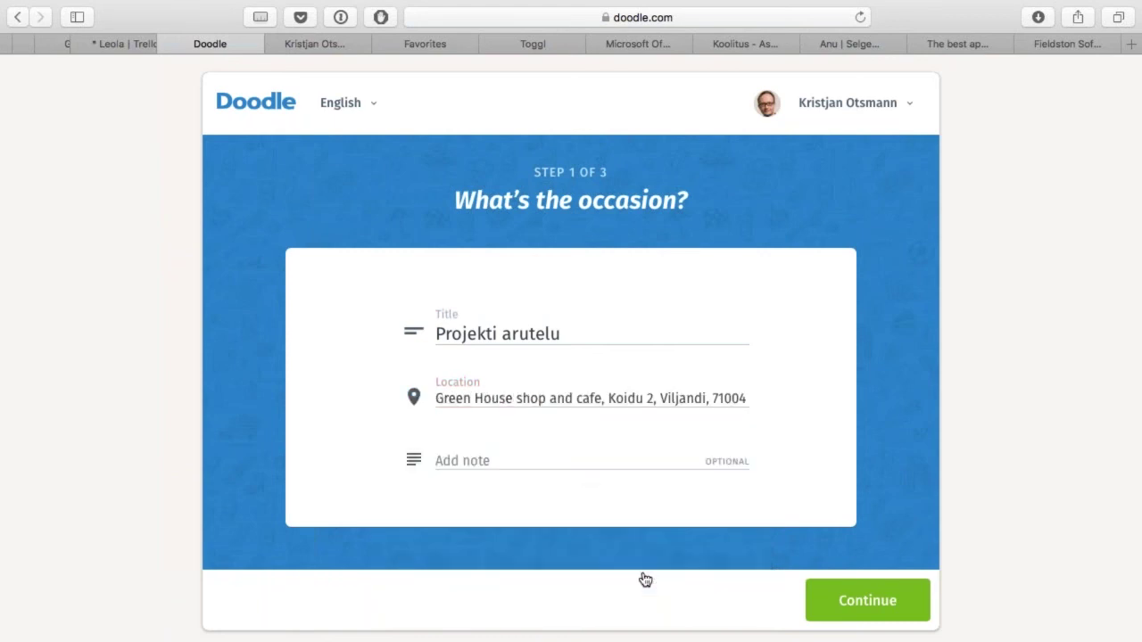
pyautogui.click(480, 458)
pyautogui.click(896, 609)
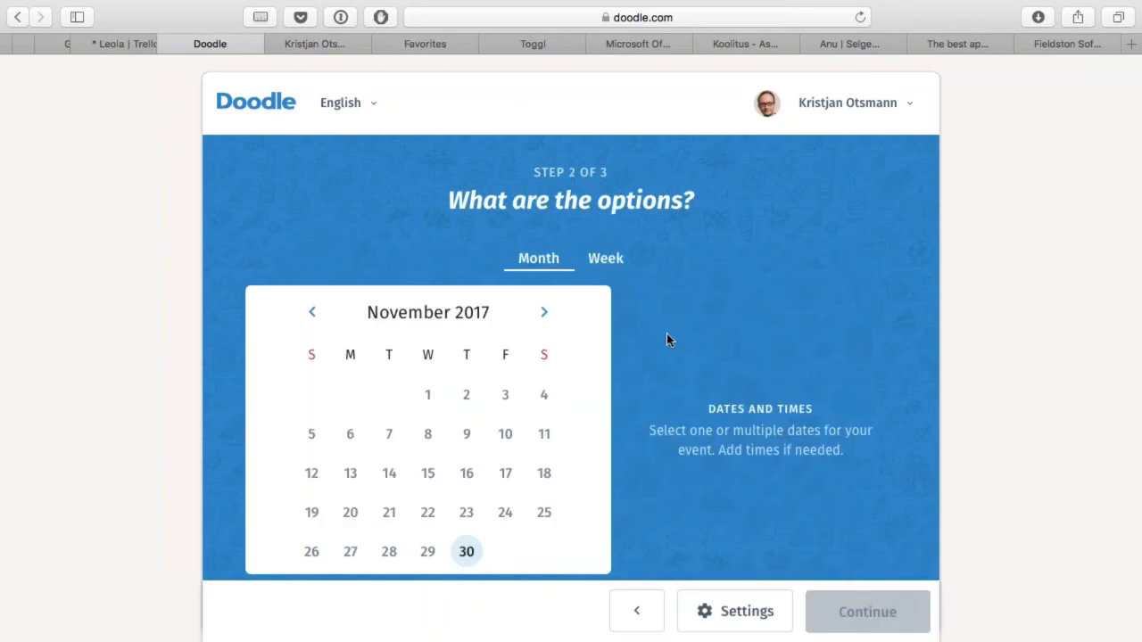
# Step: Add December 8, 2017 as a date option with a 5:00–6:00 PM slot
pyautogui.click(544, 312)
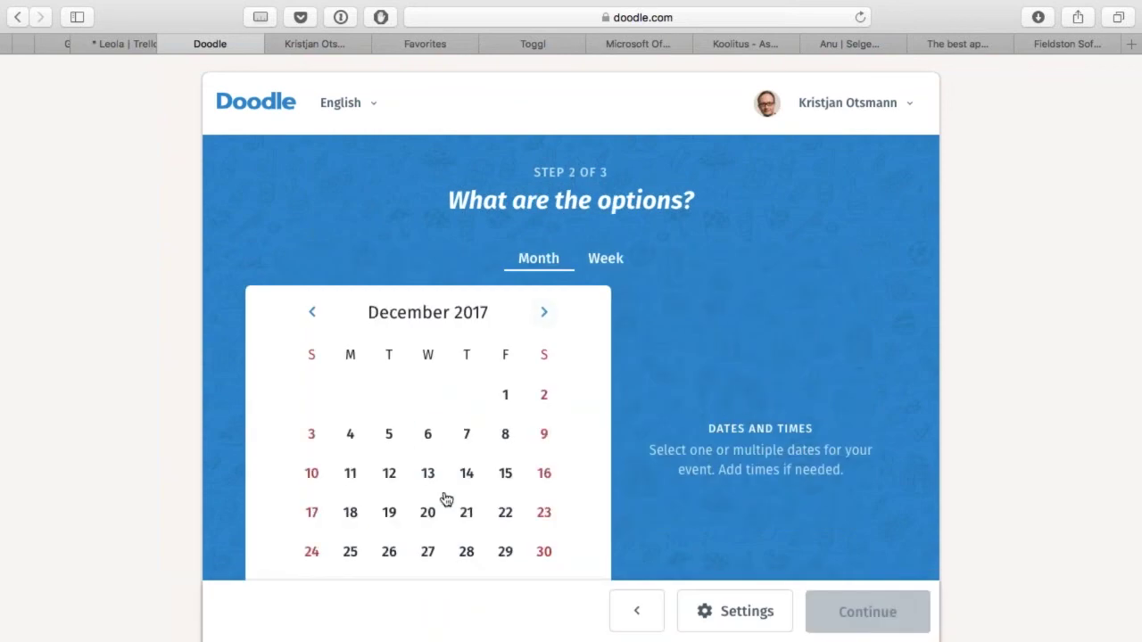
pyautogui.click(505, 438)
pyautogui.click(770, 437)
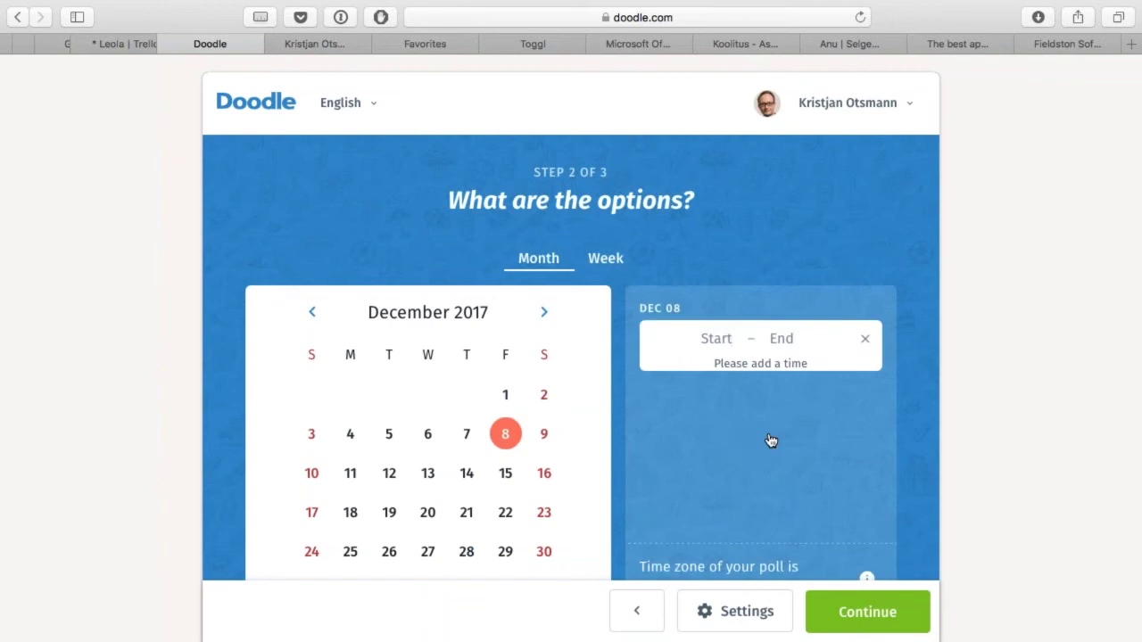
pyautogui.click(735, 342)
pyautogui.write('7')
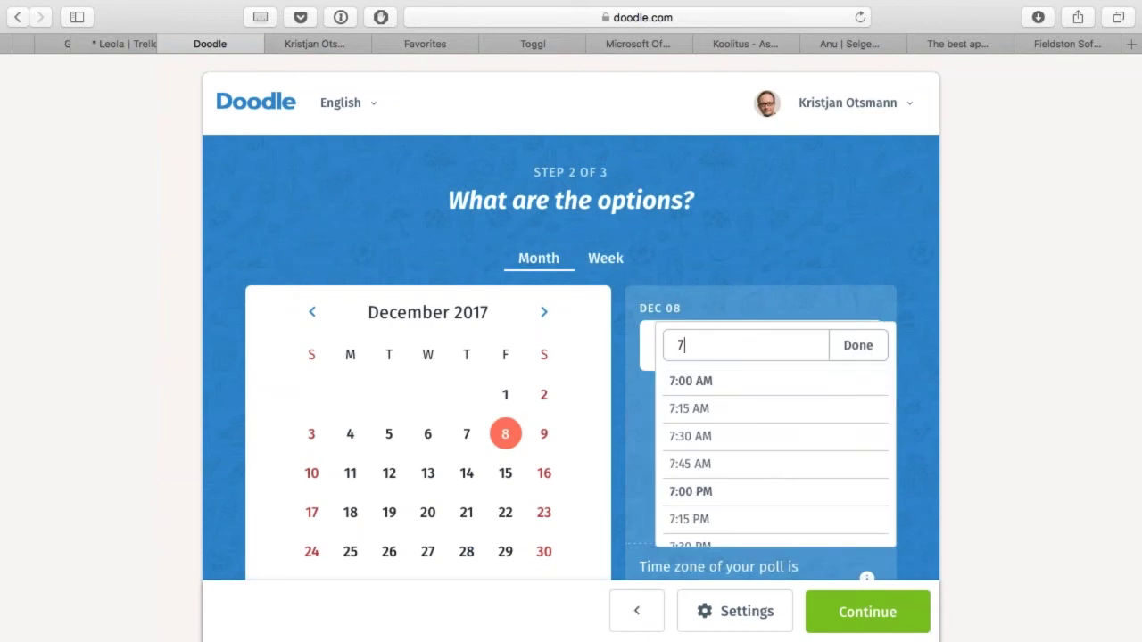
pyautogui.press('BackSpace')
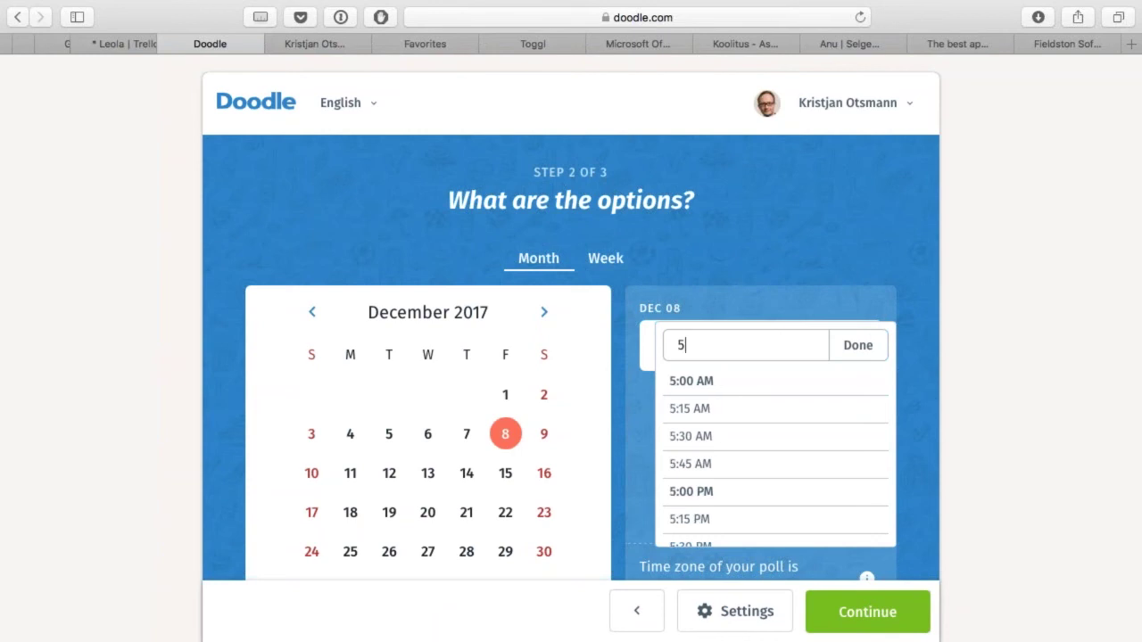
pyautogui.write('5p')
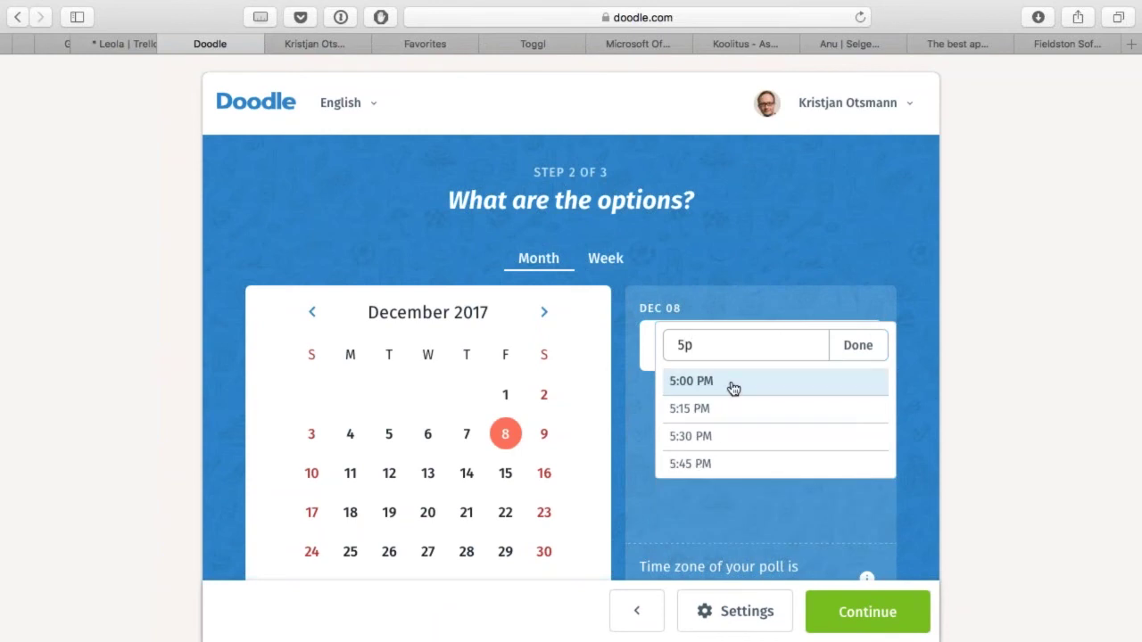
pyautogui.click(732, 384)
pyautogui.click(789, 339)
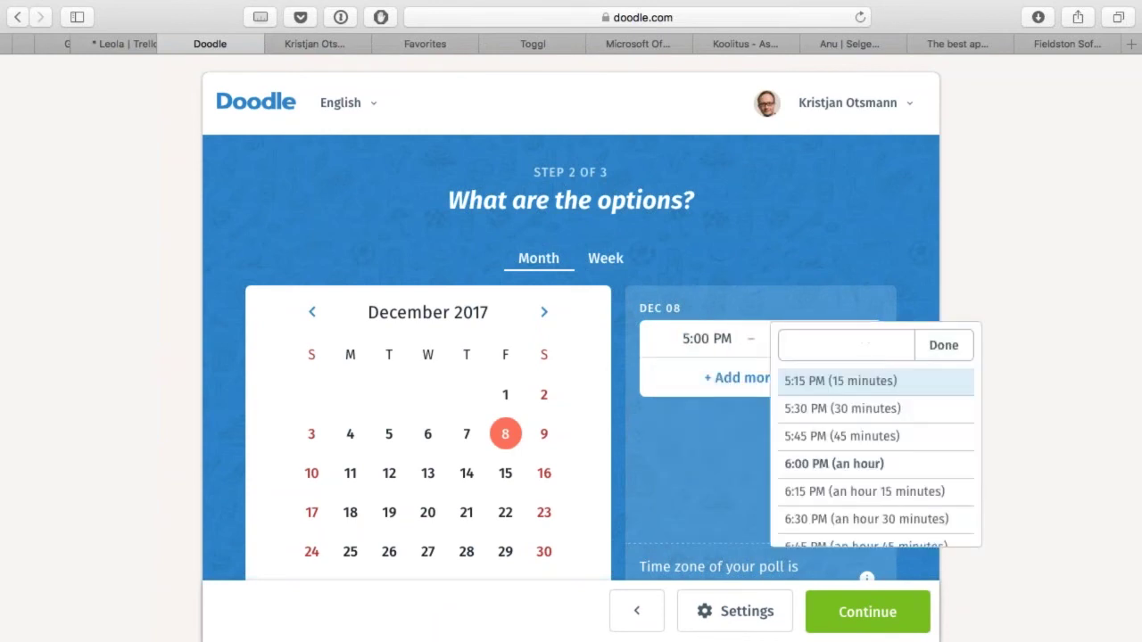
pyautogui.click(862, 465)
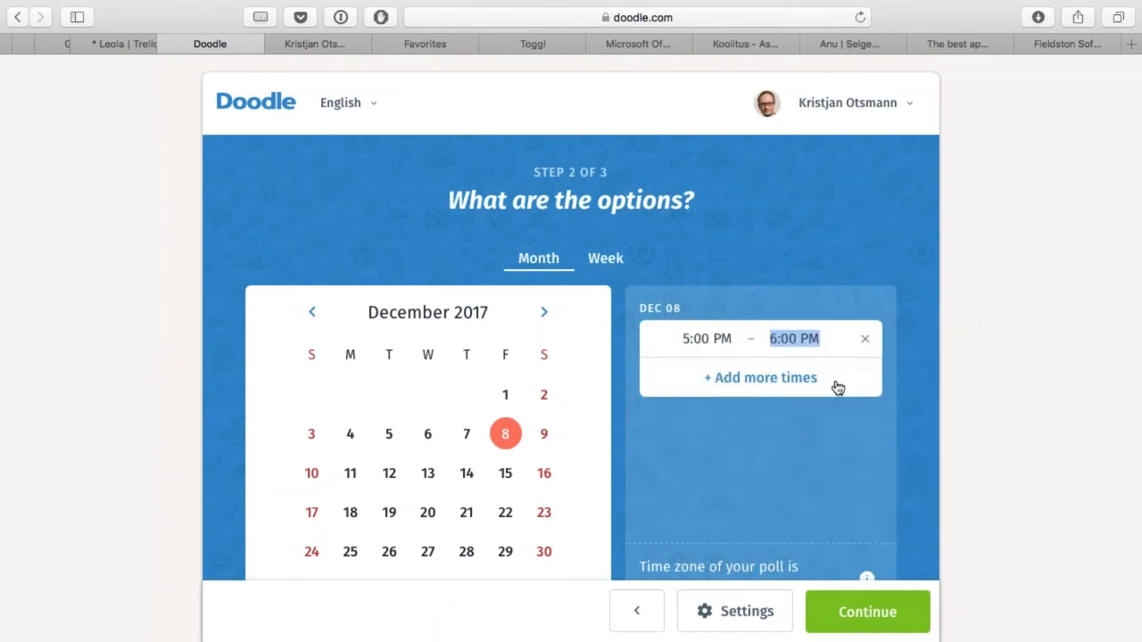
# Step: Add a 7:00–8:00 PM slot, include December 9, and continue to organiser details
pyautogui.click(774, 387)
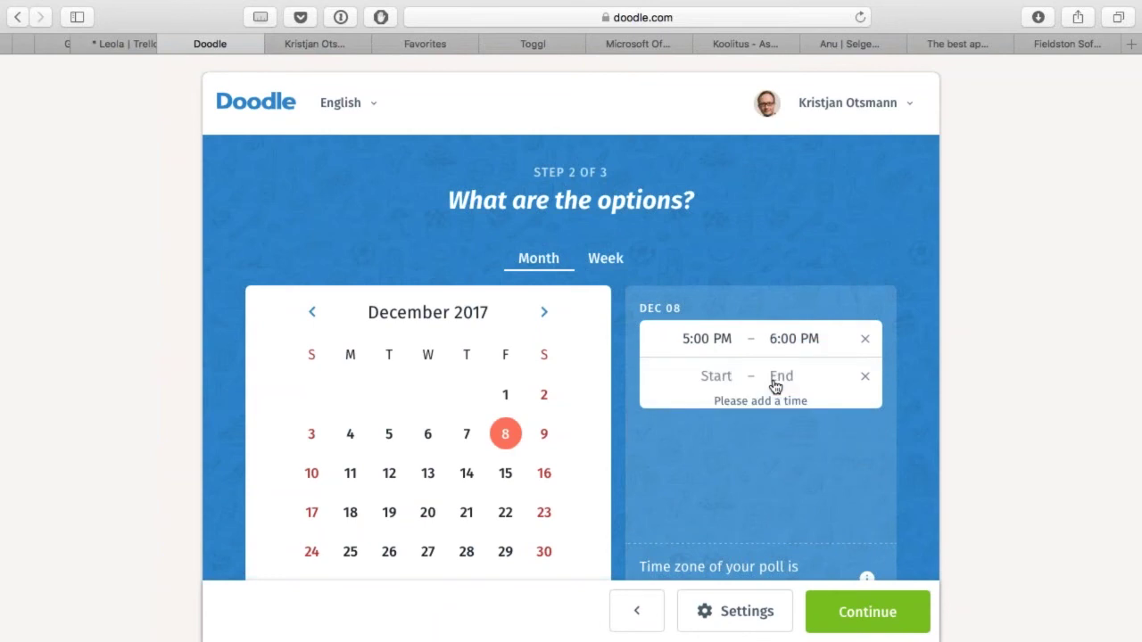
pyautogui.click(821, 339)
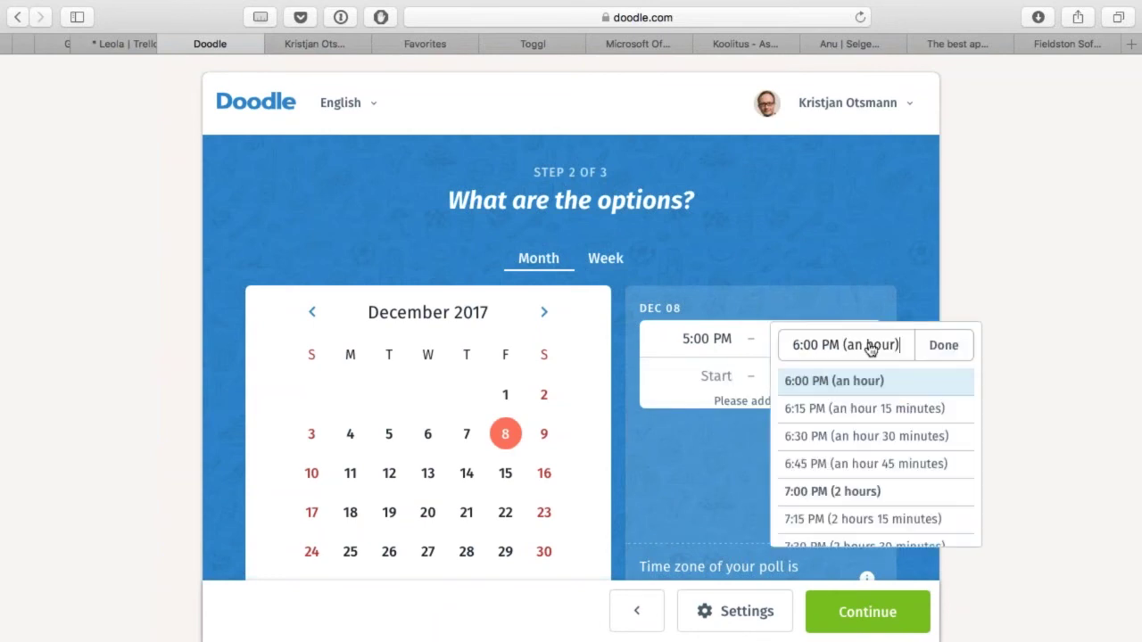
pyautogui.press('BackSpace')
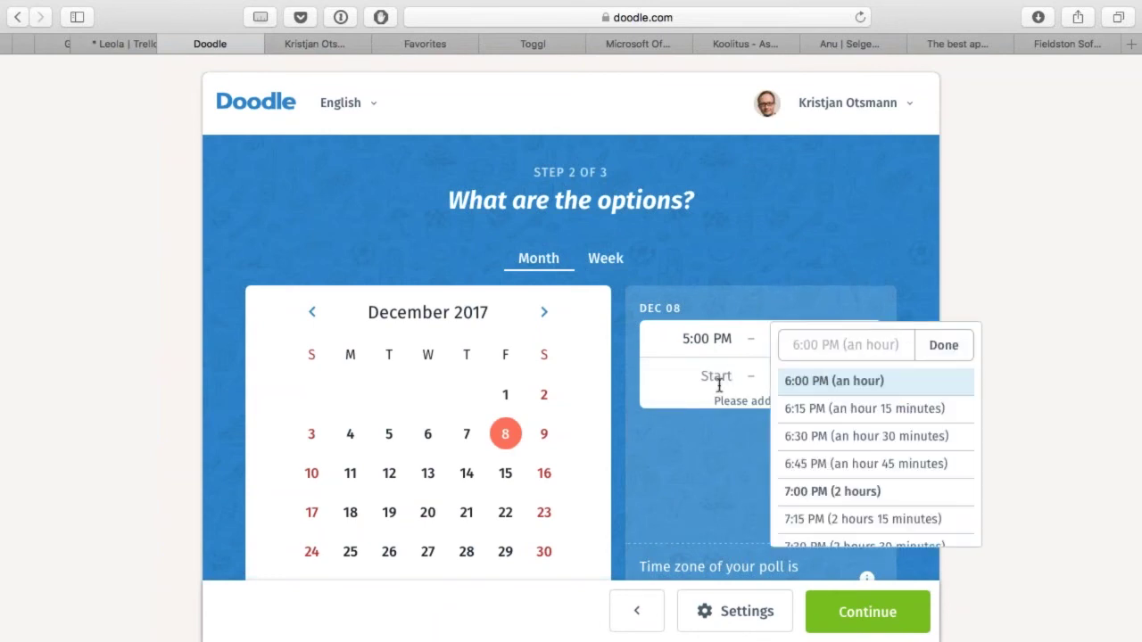
pyautogui.click(719, 382)
pyautogui.click(729, 530)
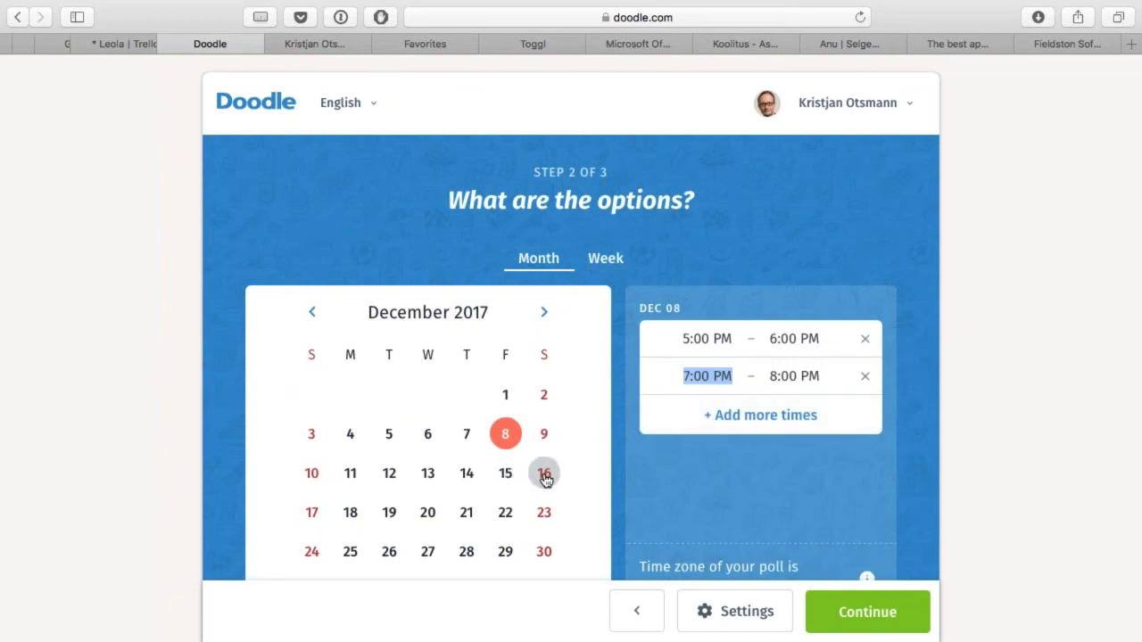
pyautogui.click(543, 445)
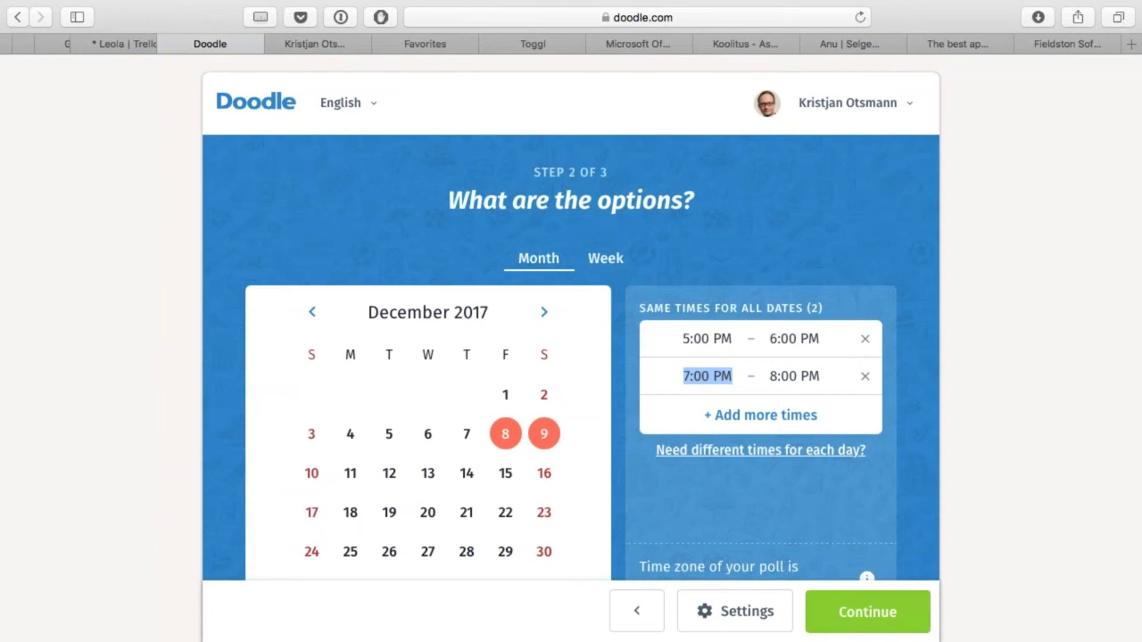
pyautogui.scroll(-2, 896, 464)
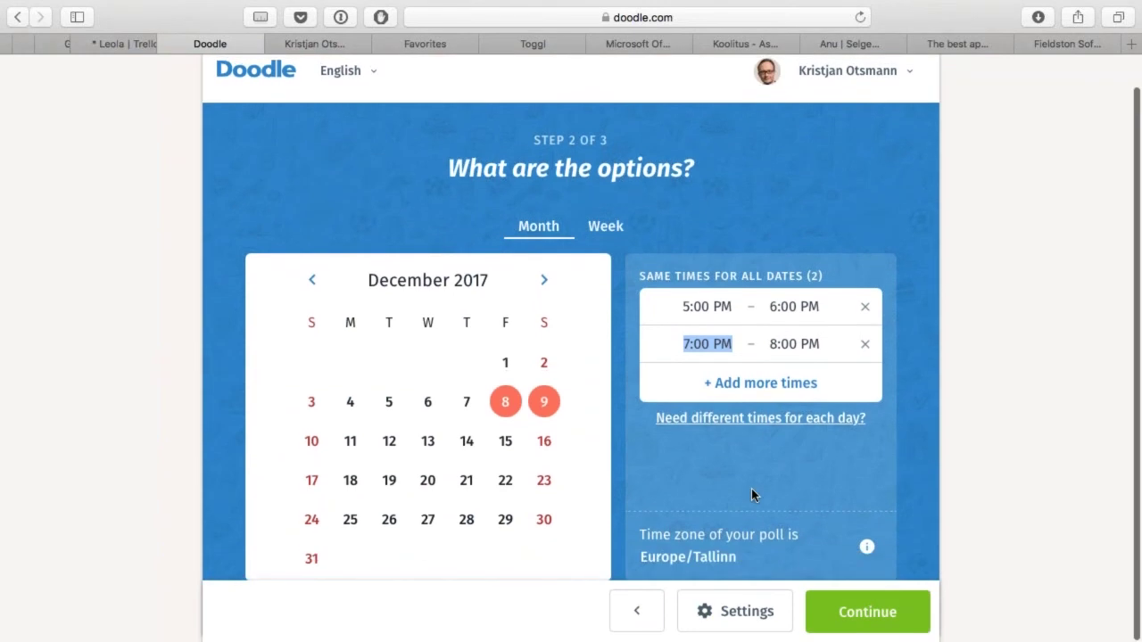
pyautogui.click(866, 613)
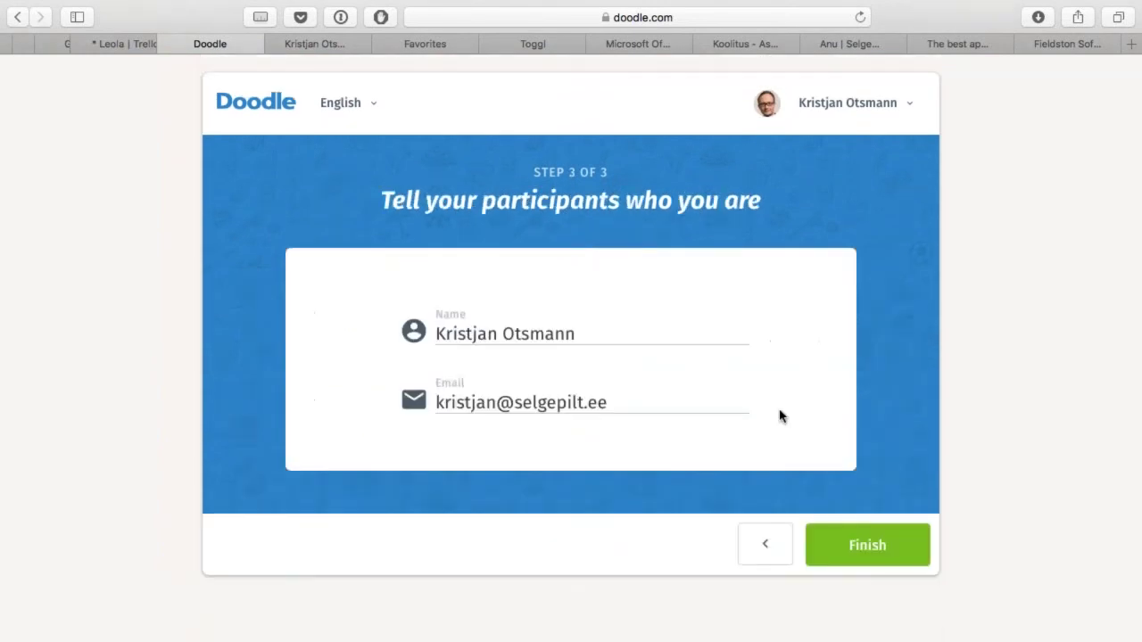
# Step: Publish the poll, copy its invite link, and tick Dec 8 5 PM, 7 PM and Dec 9 5 PM availability
pyautogui.click(868, 546)
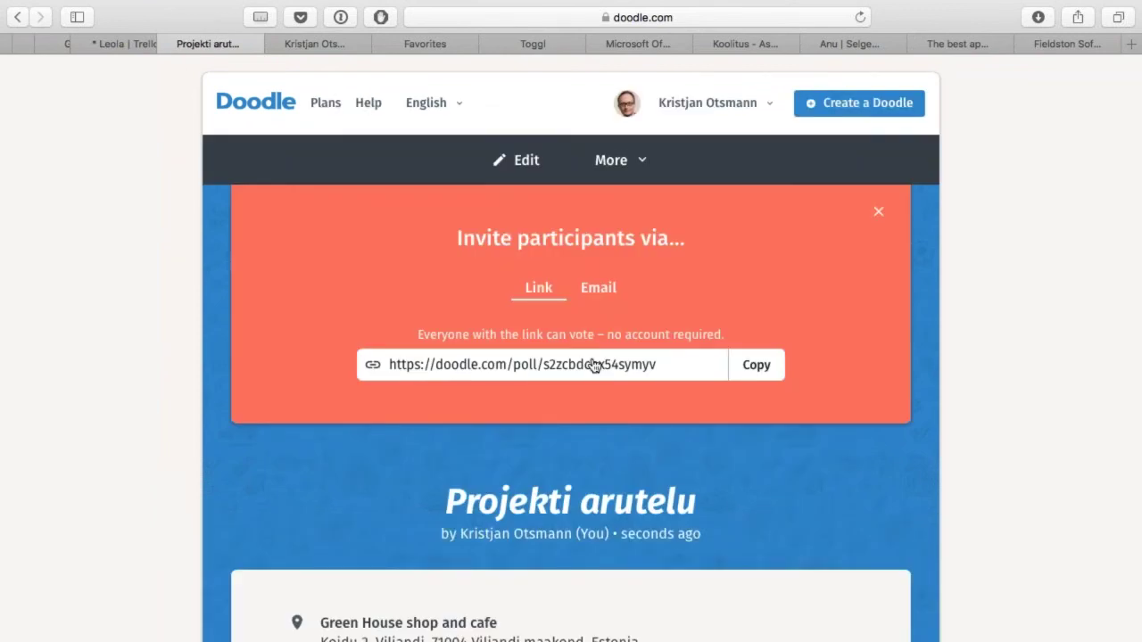
pyautogui.click(758, 365)
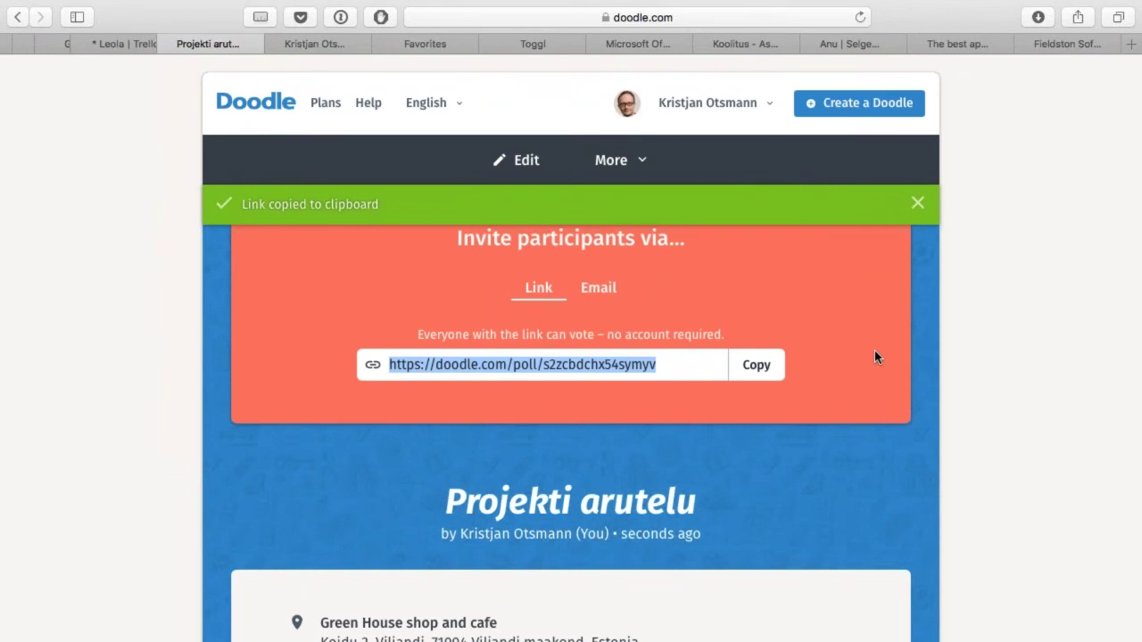
pyautogui.scroll(-10, 851, 313)
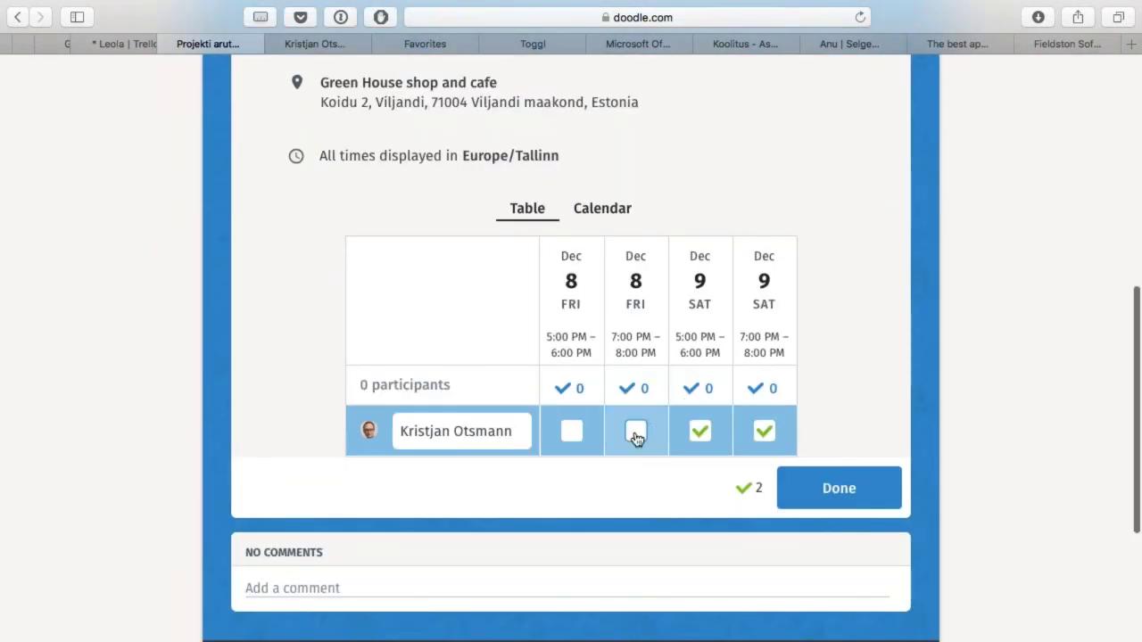
pyautogui.click(700, 432)
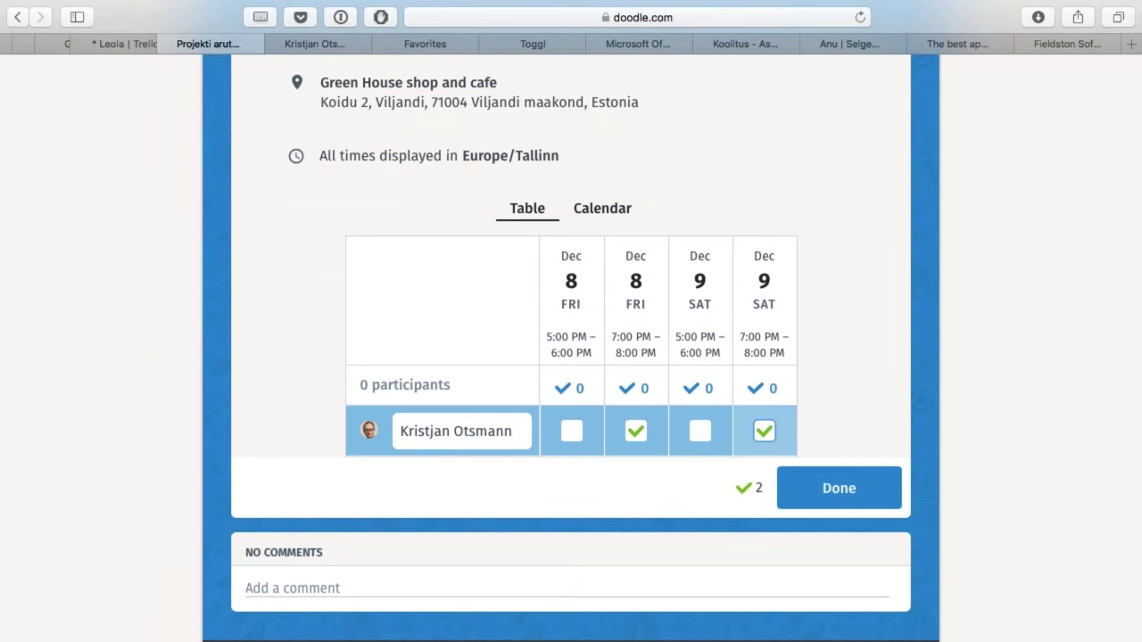
pyautogui.click(699, 432)
pyautogui.click(572, 434)
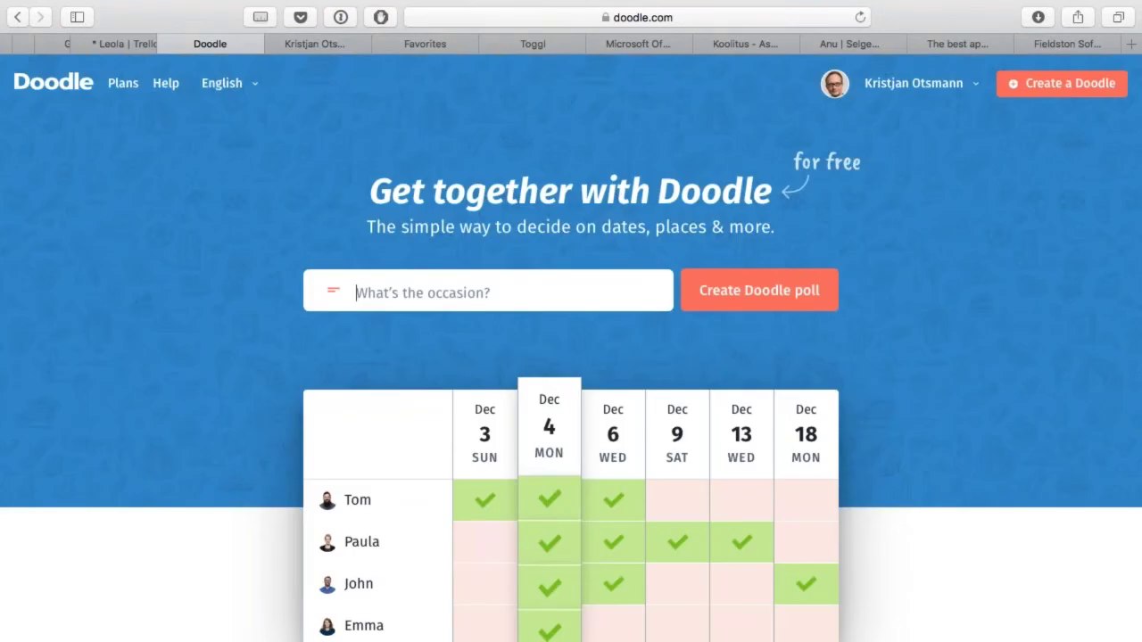
# Step: Go to the Doodle dashboard via the account menu and view the MeetMe requests section
pyautogui.scroll(-6, 571, 348)
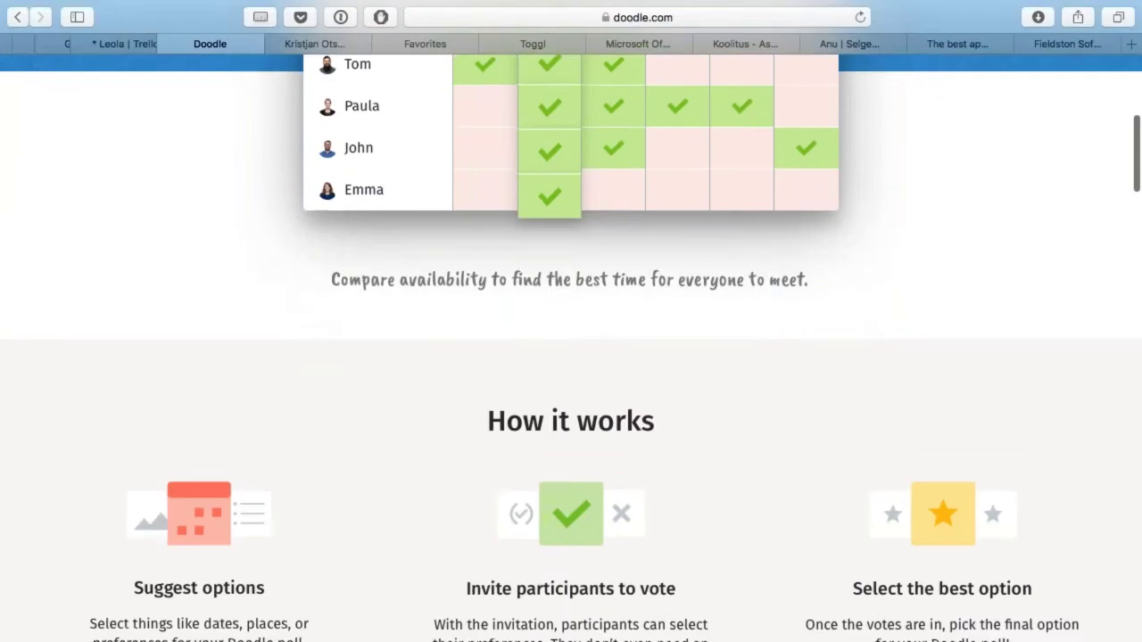
pyautogui.scroll(7, 571, 348)
pyautogui.click(912, 109)
pyautogui.click(899, 127)
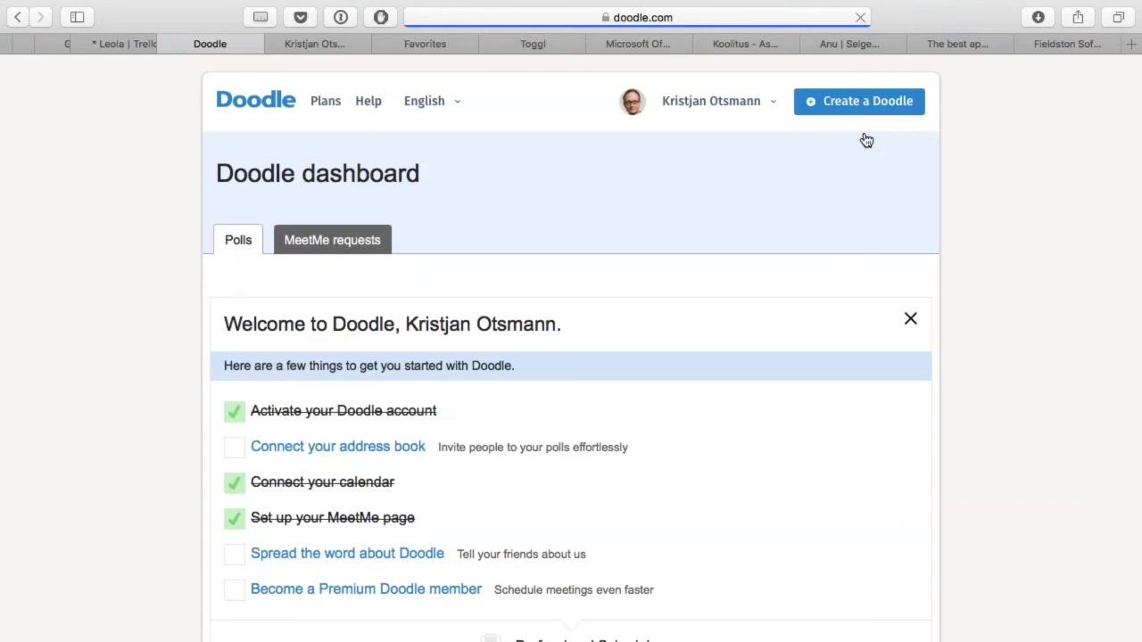
pyautogui.click(332, 240)
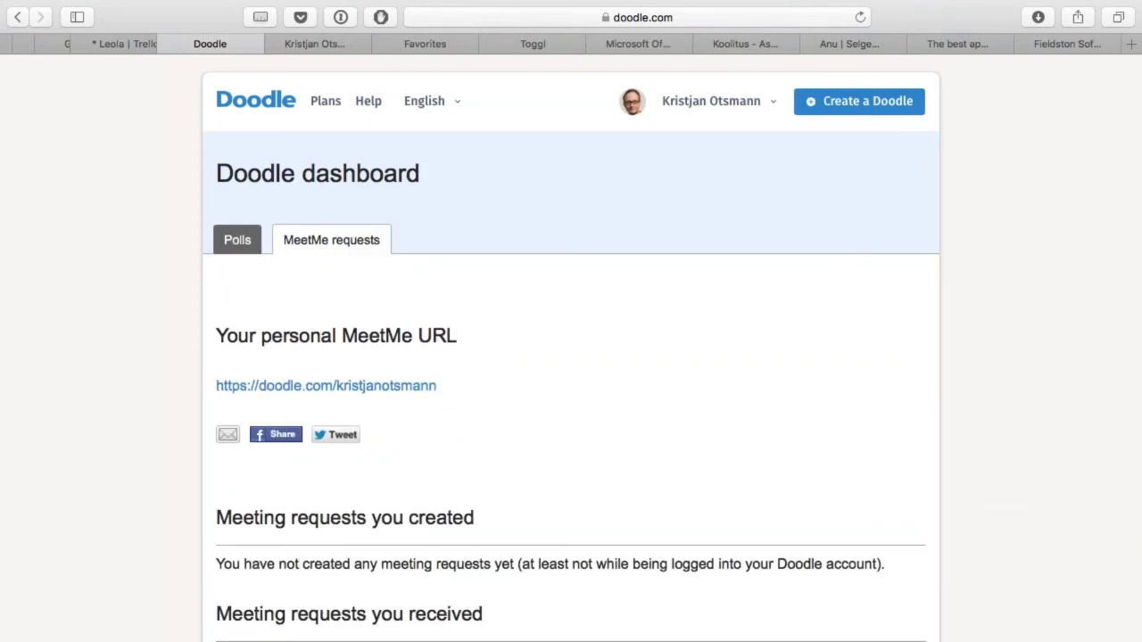
pyautogui.scroll(-5, 571, 356)
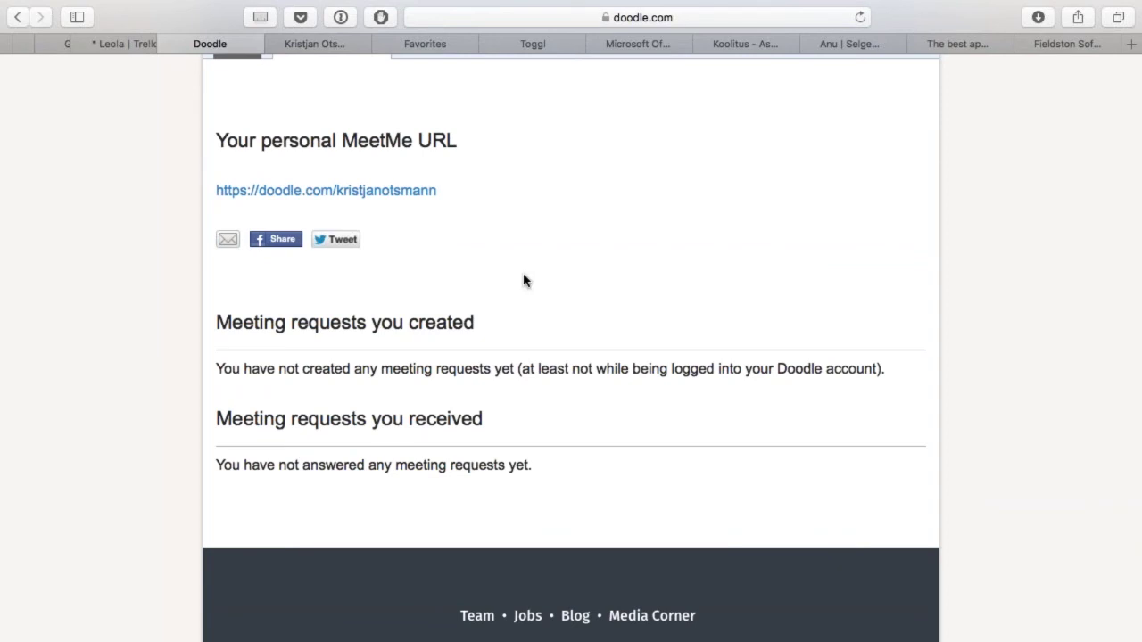
# Step: Open the personal MeetMe page and close the duplicate tab
pyautogui.click(406, 191)
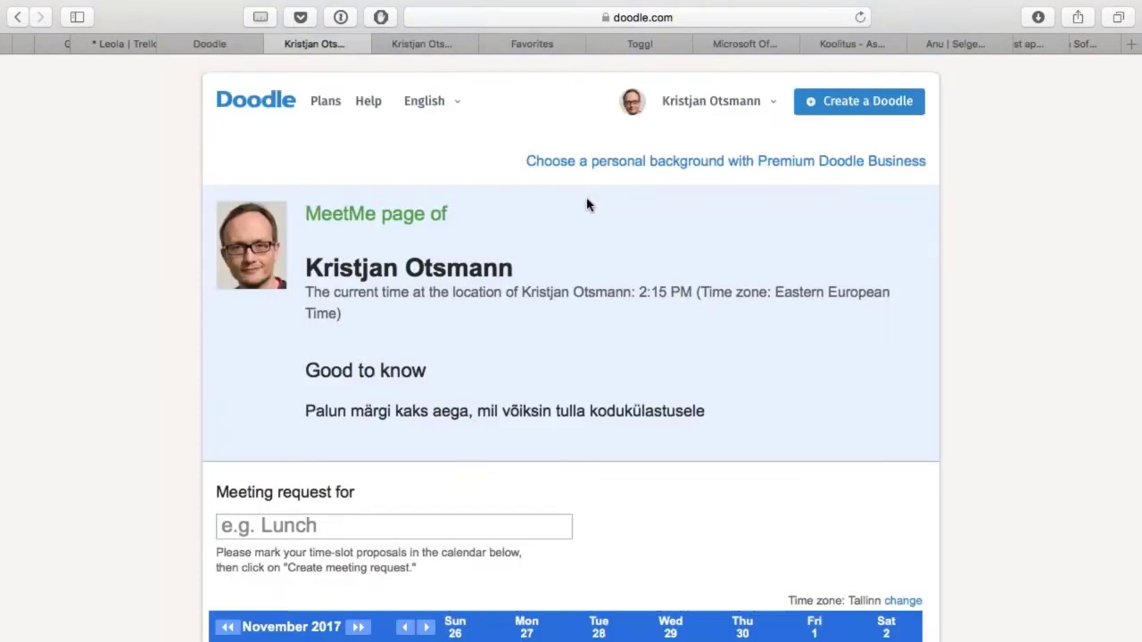
pyautogui.hotkey('ctrl', 'Tab')
pyautogui.press('super+w')
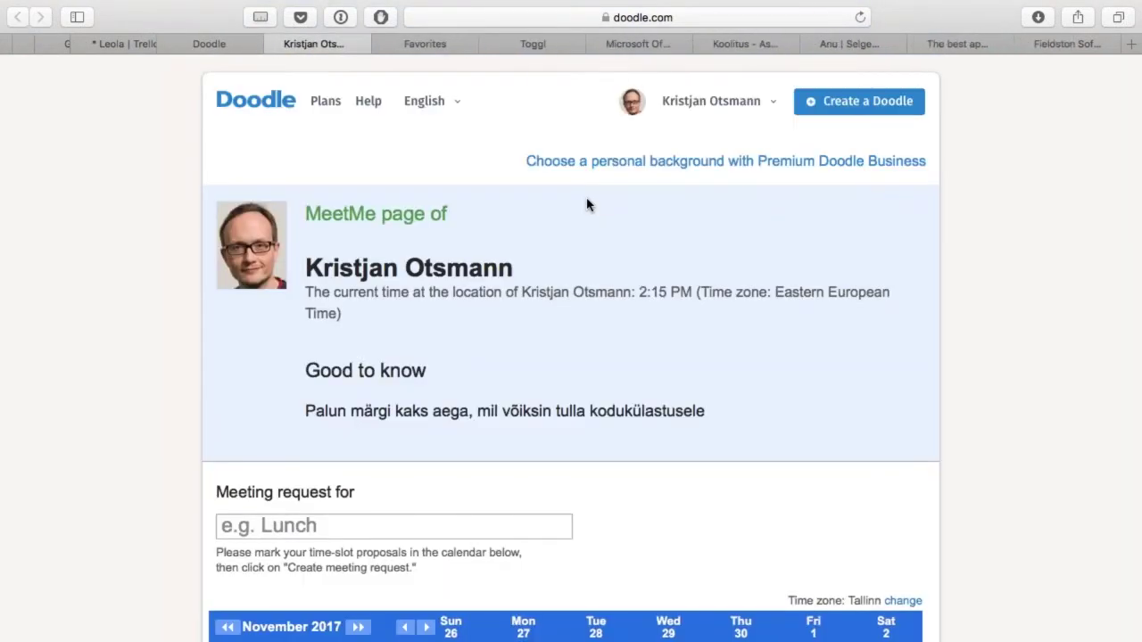
pyautogui.scroll(-5, 587, 206)
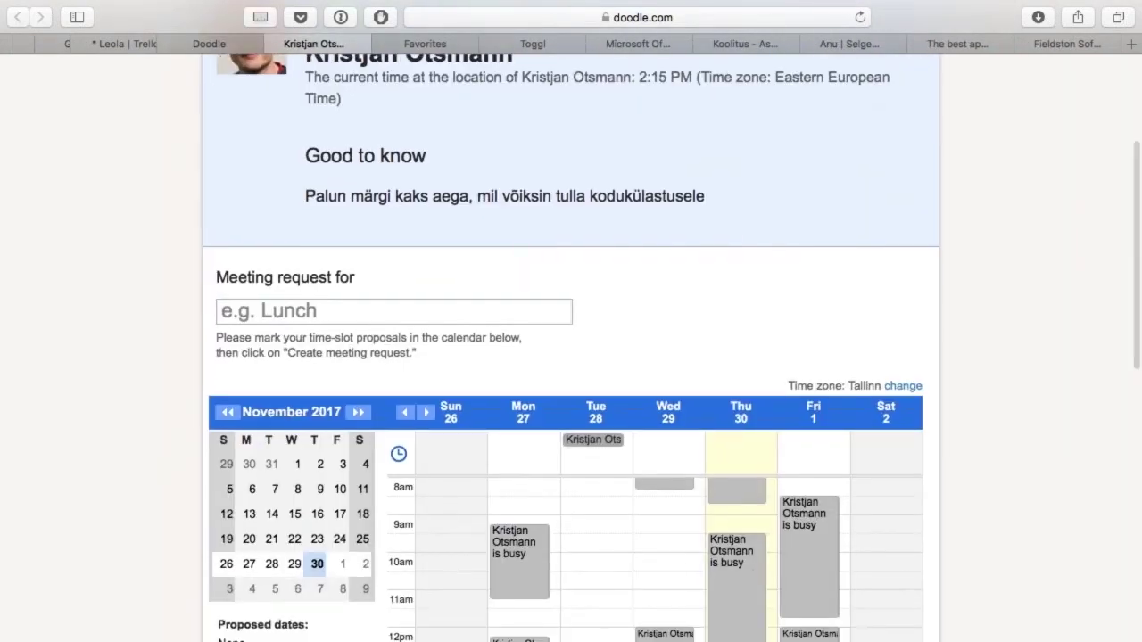
pyautogui.scroll(2, 571, 348)
# Step: Propose a MeetMe slot on Saturday 2 December at 12:00 PM, then exit full screen to Toggl
pyautogui.click(222, 232)
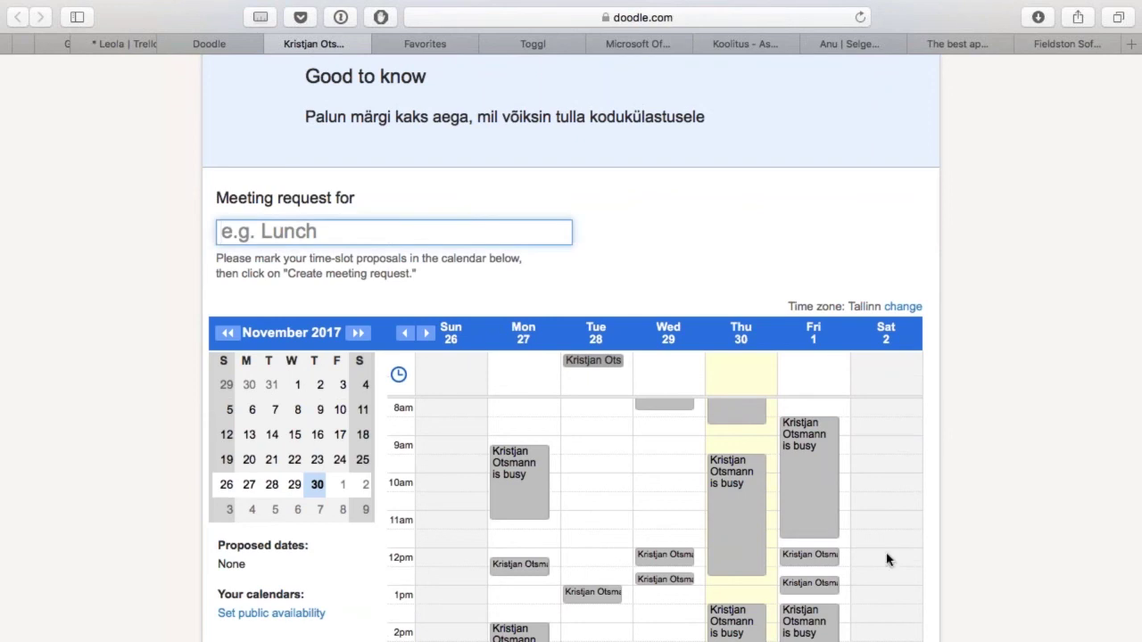
pyautogui.moveTo(887, 555)
pyautogui.mouseDown()
pyautogui.moveTo(887, 622)
pyautogui.moveTo(892, 592)
pyautogui.mouseUp()
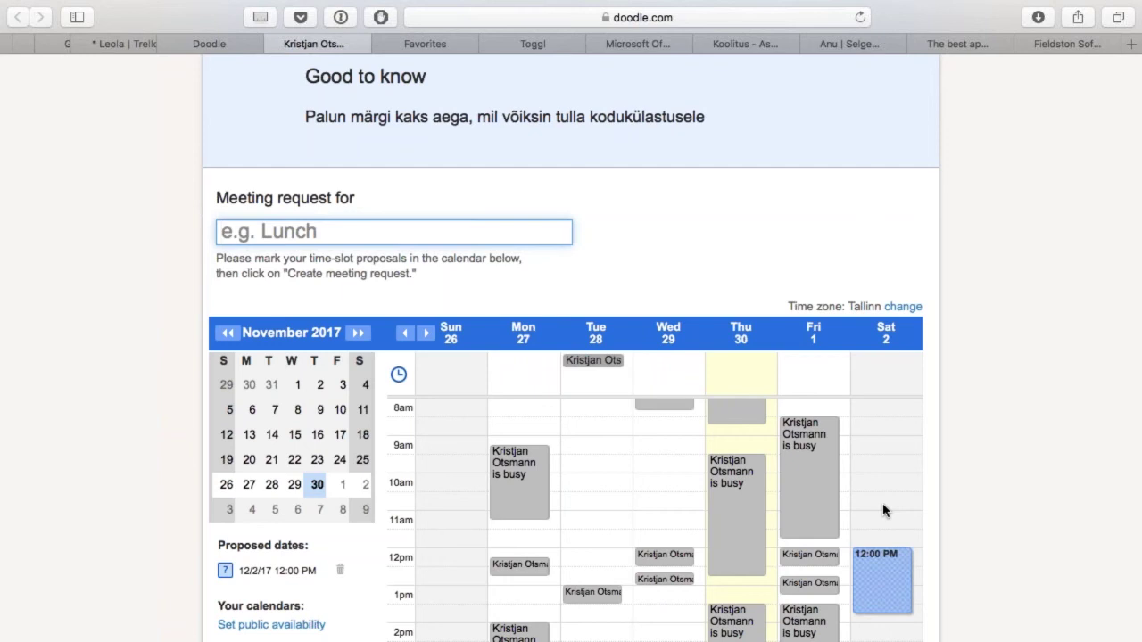
pyautogui.press('ctrl+super+f')
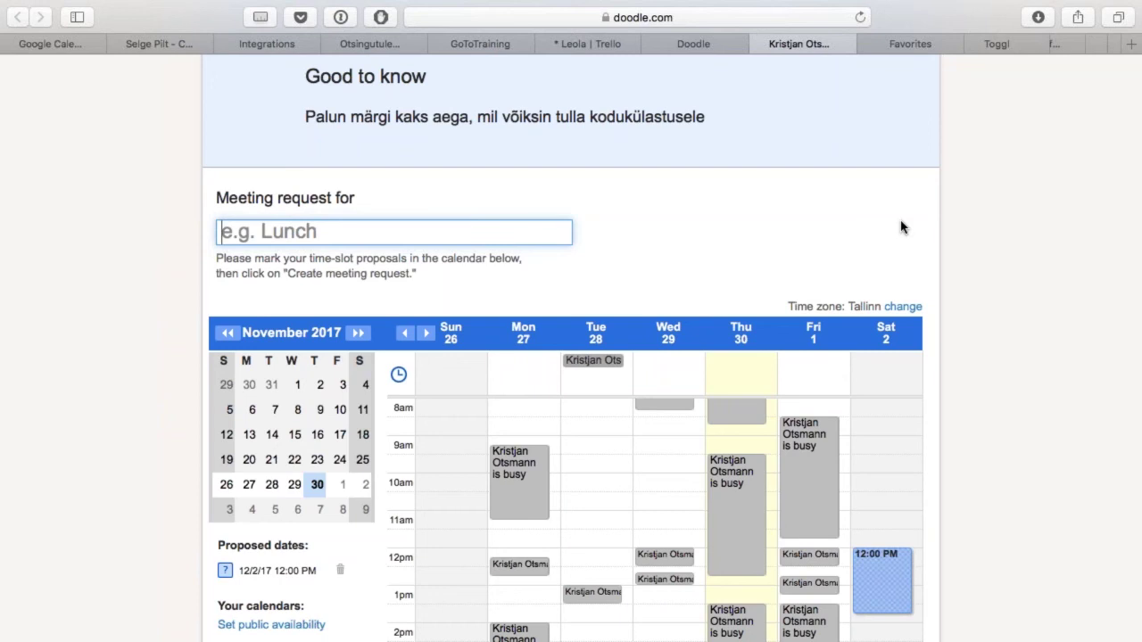
pyautogui.hotkey('ctrl', 'Tab')
pyautogui.hotkey('ctrl', 'Tab')
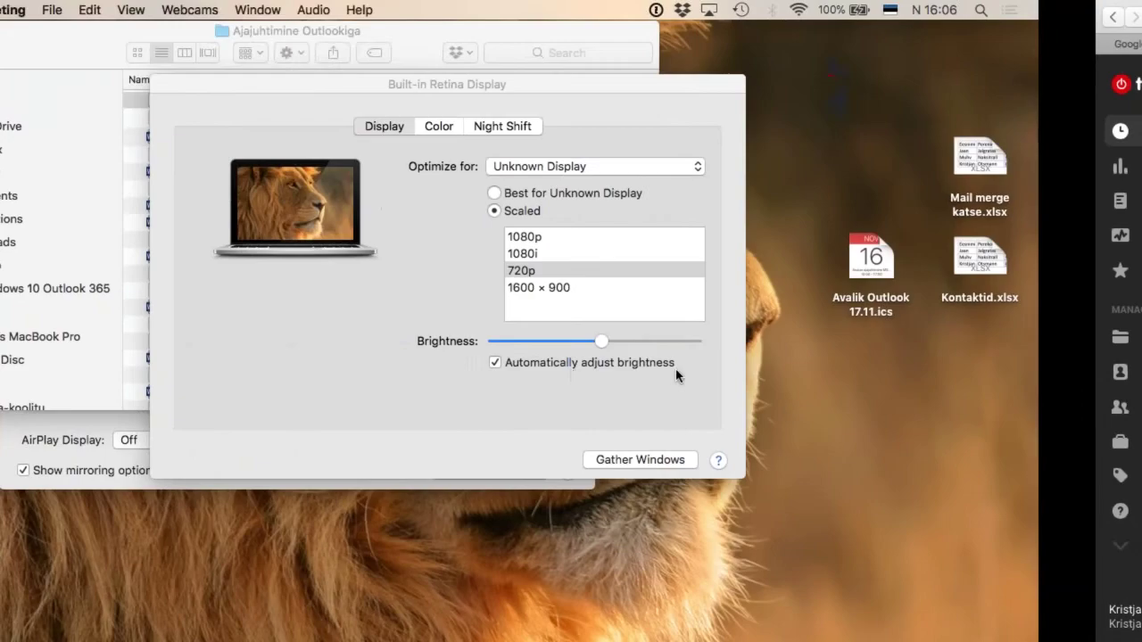
# Step: Launch Toggl Desktop from Spotlight, dismissing the GoToMeeting Removal Tool, and return to the Toggl web timer
pyautogui.press('super+space')
pyautogui.write('to')
pyautogui.press('Escape')
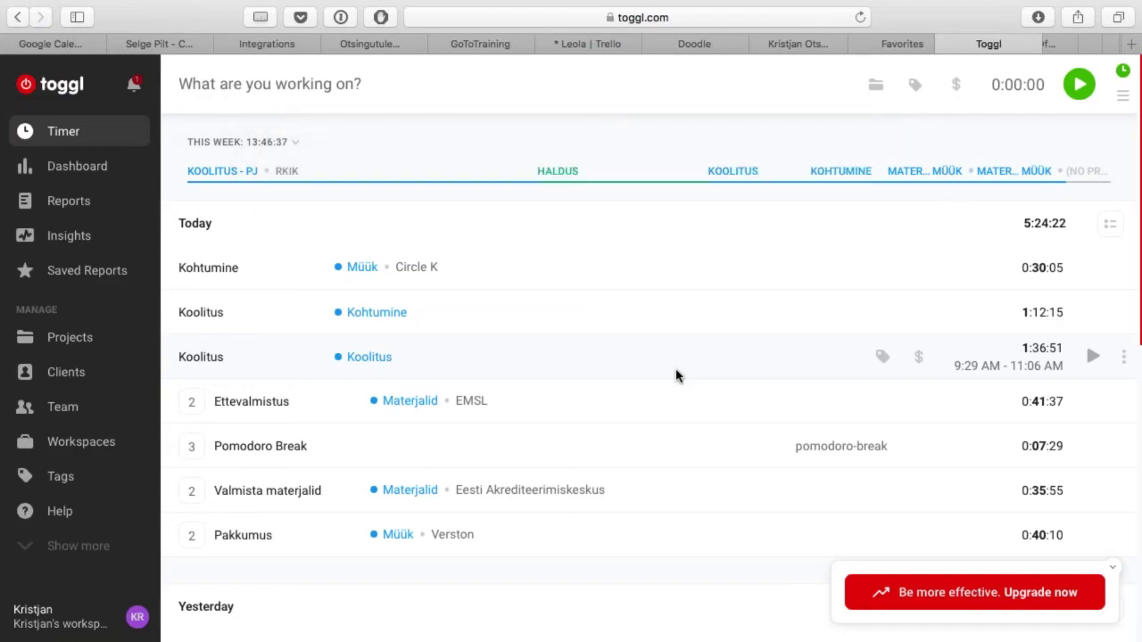
pyautogui.press('super+space')
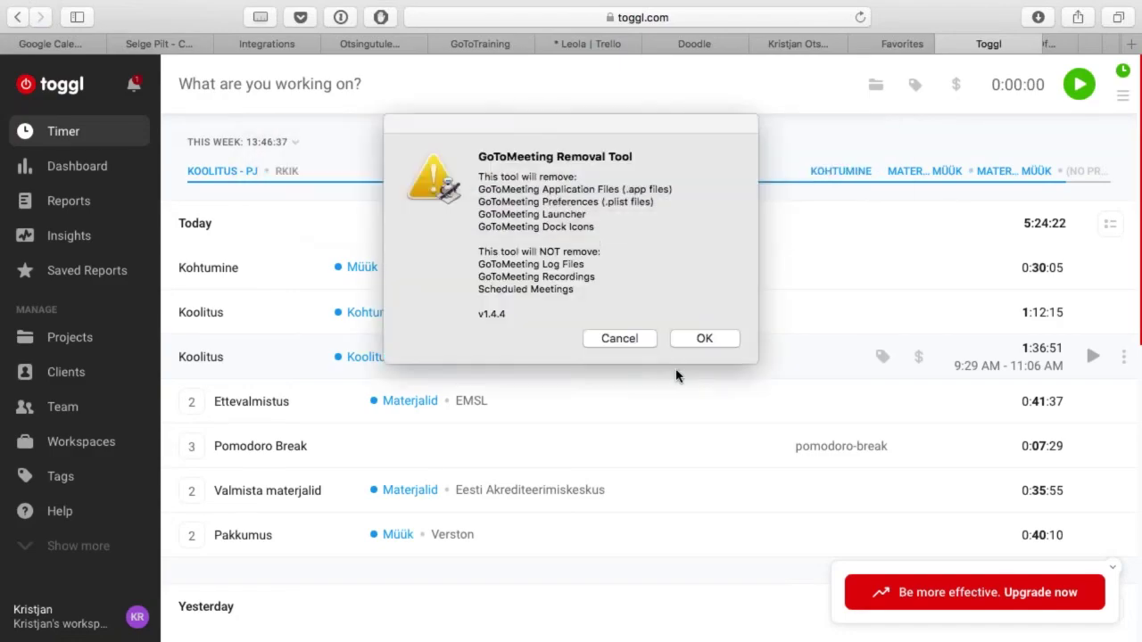
pyautogui.click(619, 339)
pyautogui.press('super+space')
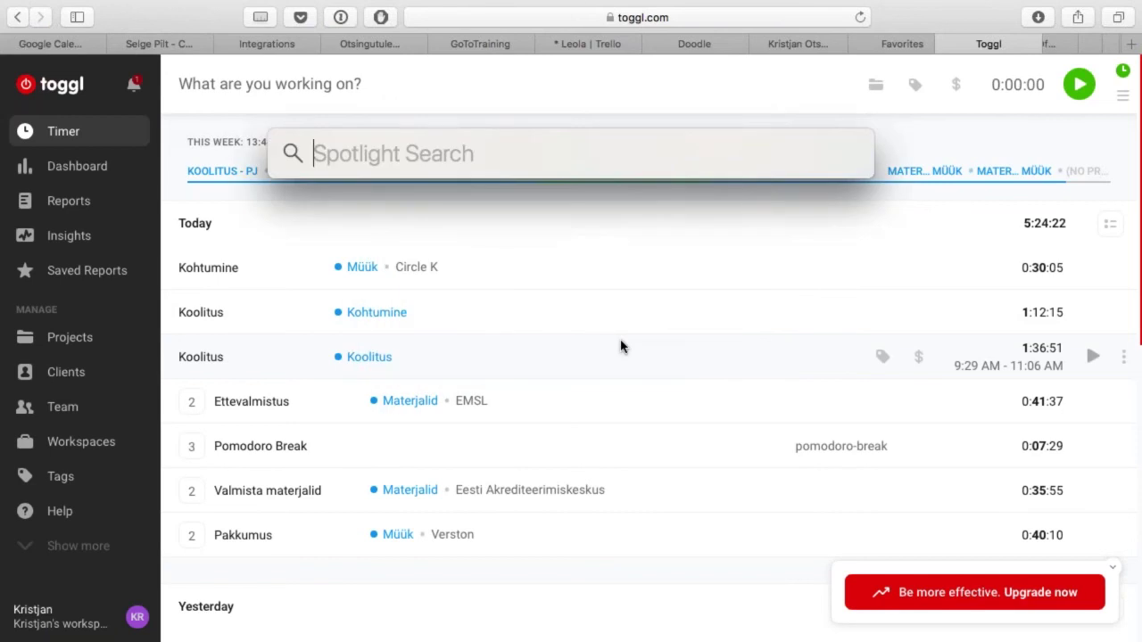
pyautogui.write('togglDesktop')
pyautogui.press('Return')
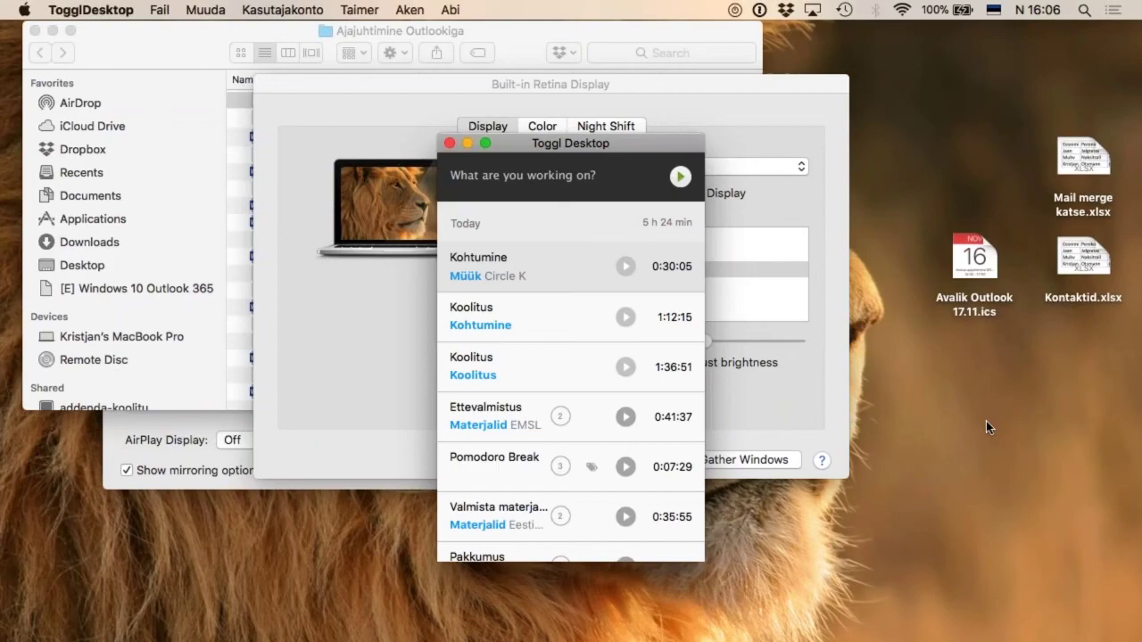
pyautogui.hotkey('ctrl', 'Right')
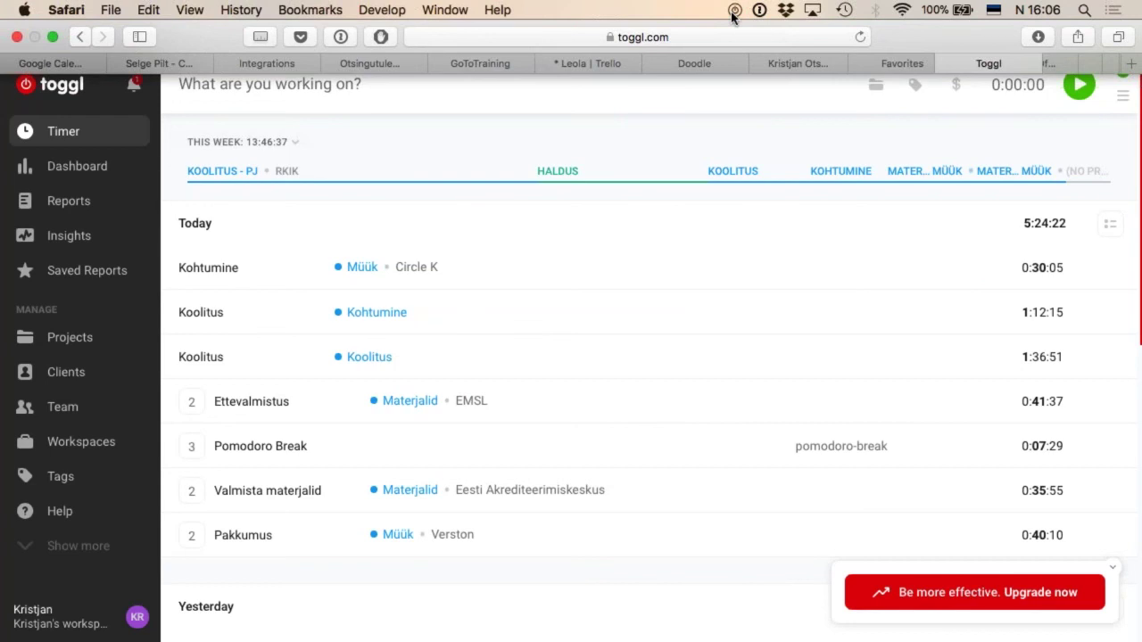
# Step: Show Toggl's Dashboard with this week's daily hours and the 13h project breakdown
pyautogui.click(732, 13)
pyautogui.click(735, 11)
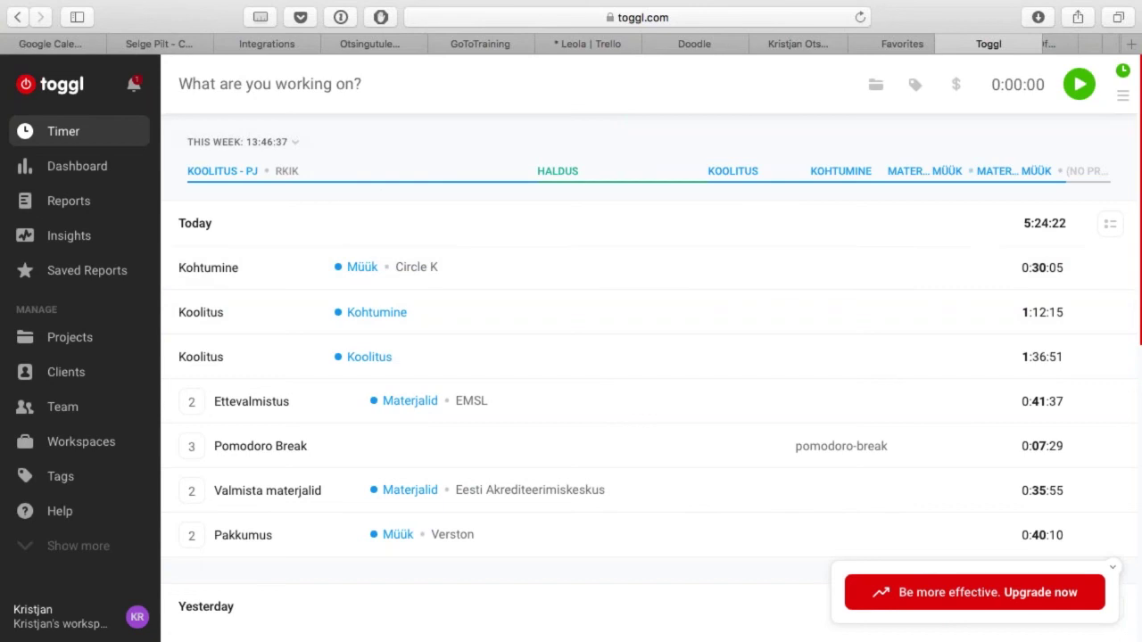
pyautogui.click(89, 170)
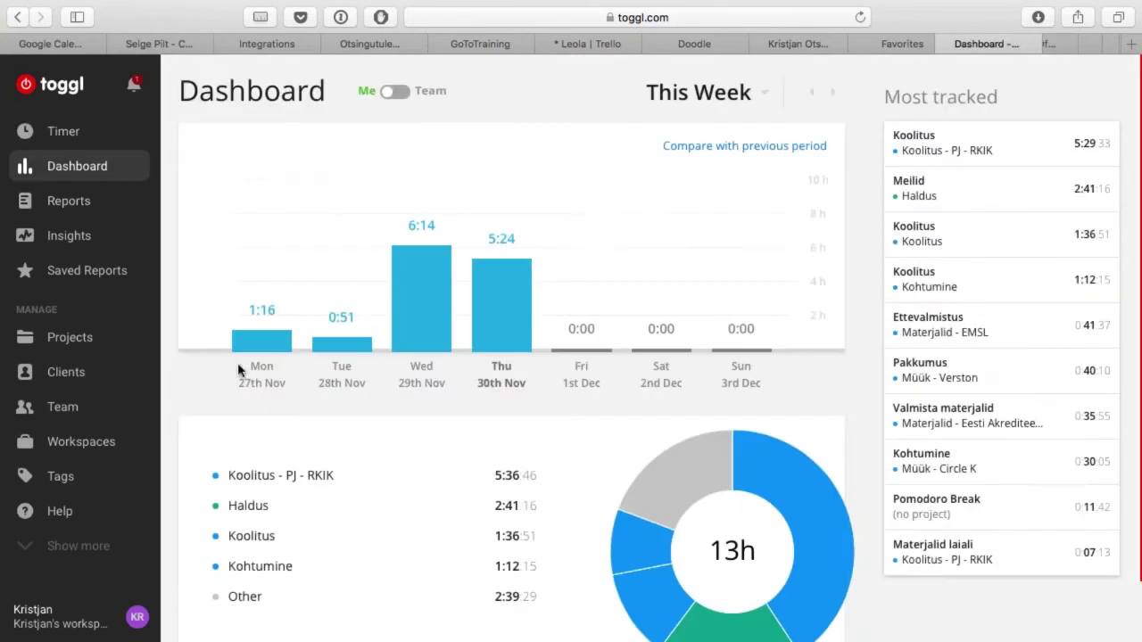
pyautogui.scroll(-2, 314, 499)
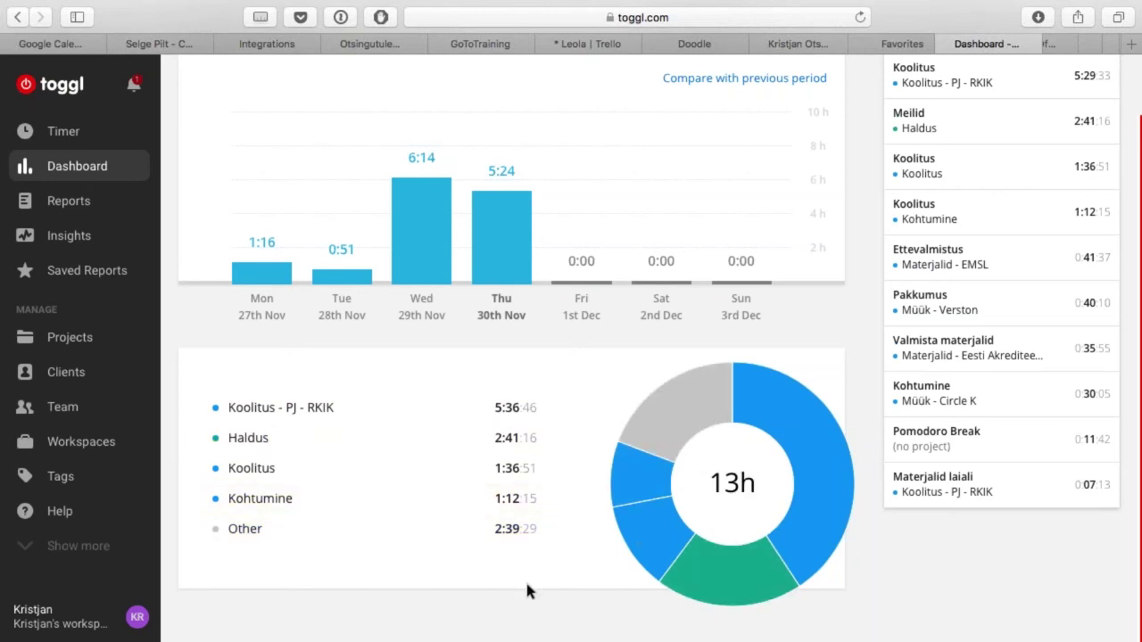
# Step: Open Toggl's This Week Summary report and review its 13:46:37 total, daily bars and project times
pyautogui.click(64, 202)
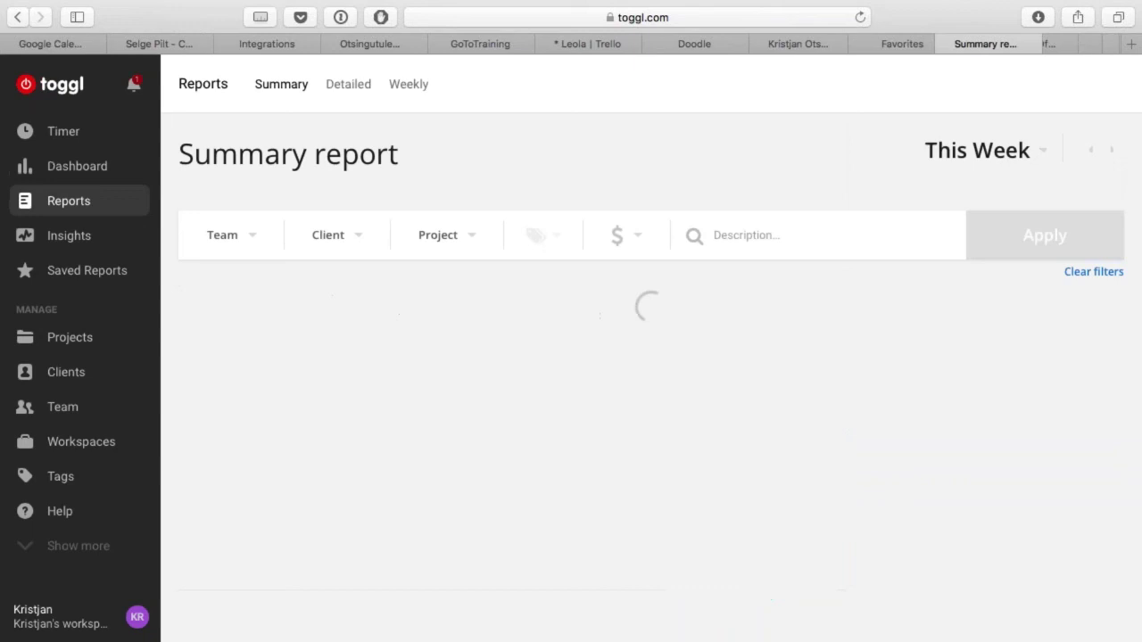
pyautogui.scroll(-5, 678, 360)
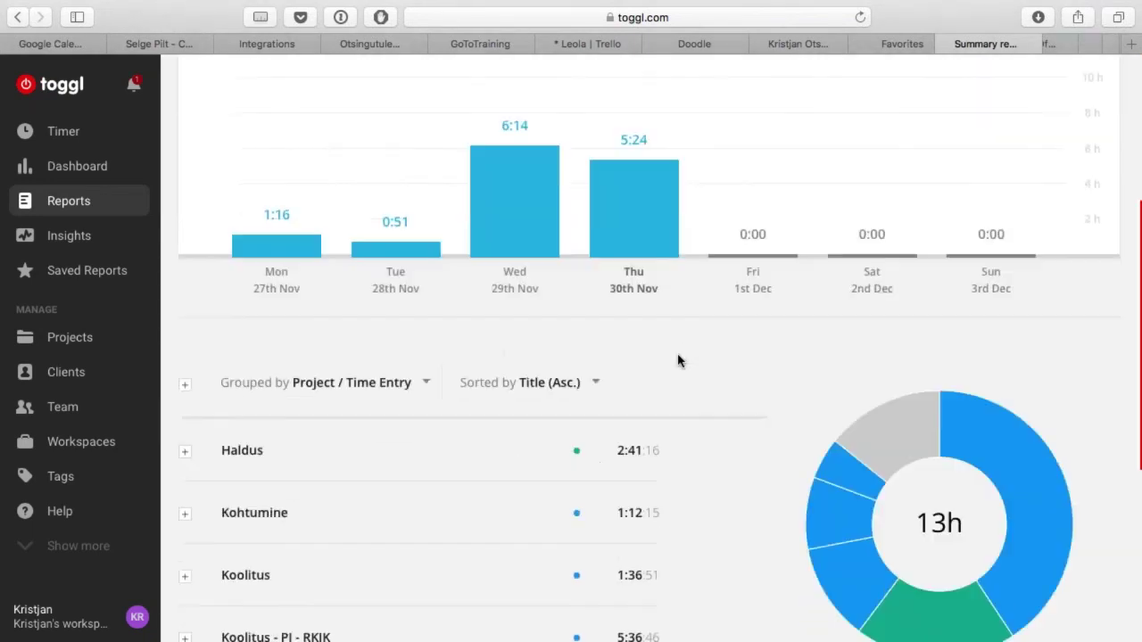
pyautogui.scroll(-4, 678, 360)
pyautogui.scroll(9, 678, 360)
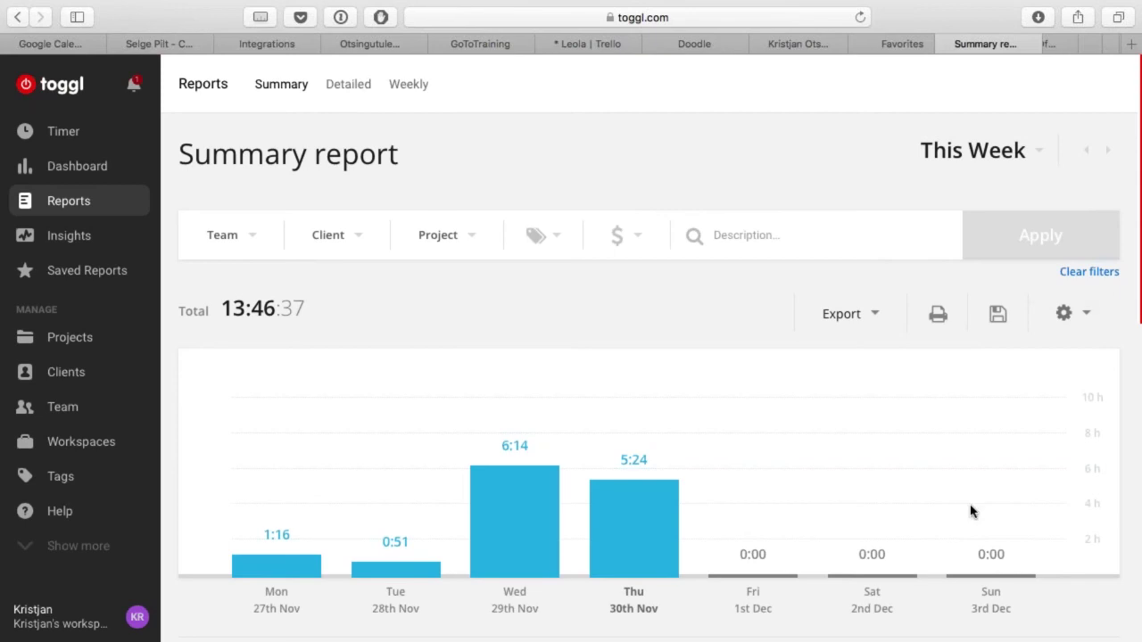
# Step: Switch the This Week report from the Summary view to the Detailed view
pyautogui.scroll(-10, 971, 510)
pyautogui.scroll(10, 971, 510)
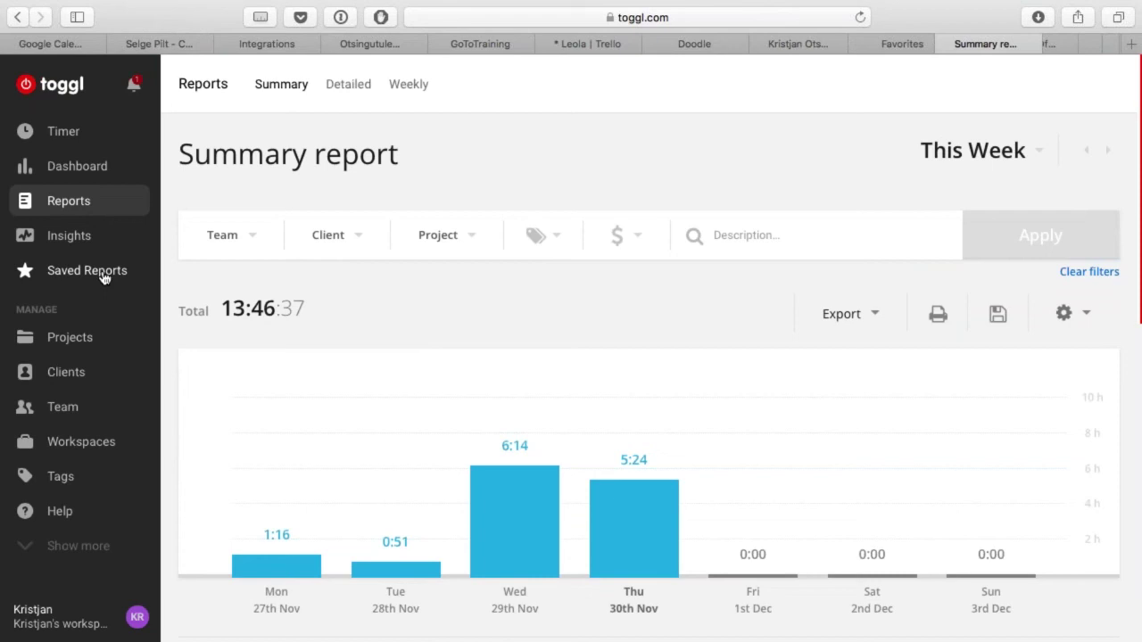
pyautogui.click(360, 86)
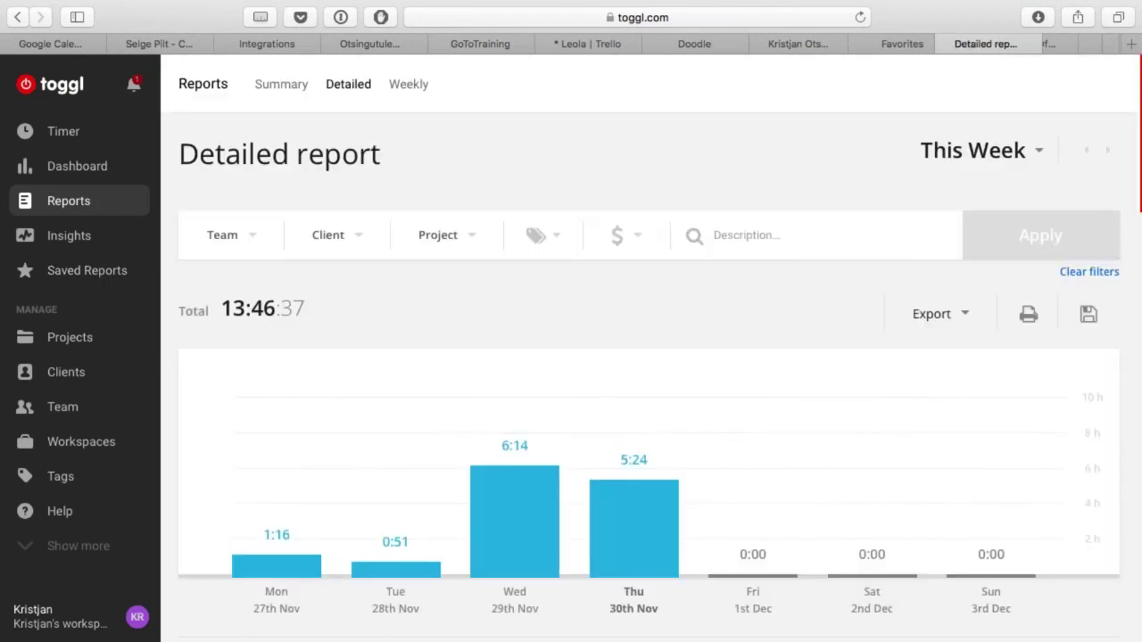
# Step: Check the This Week date range unchanged and browse the detailed entries totalling 13:46:37
pyautogui.click(1039, 151)
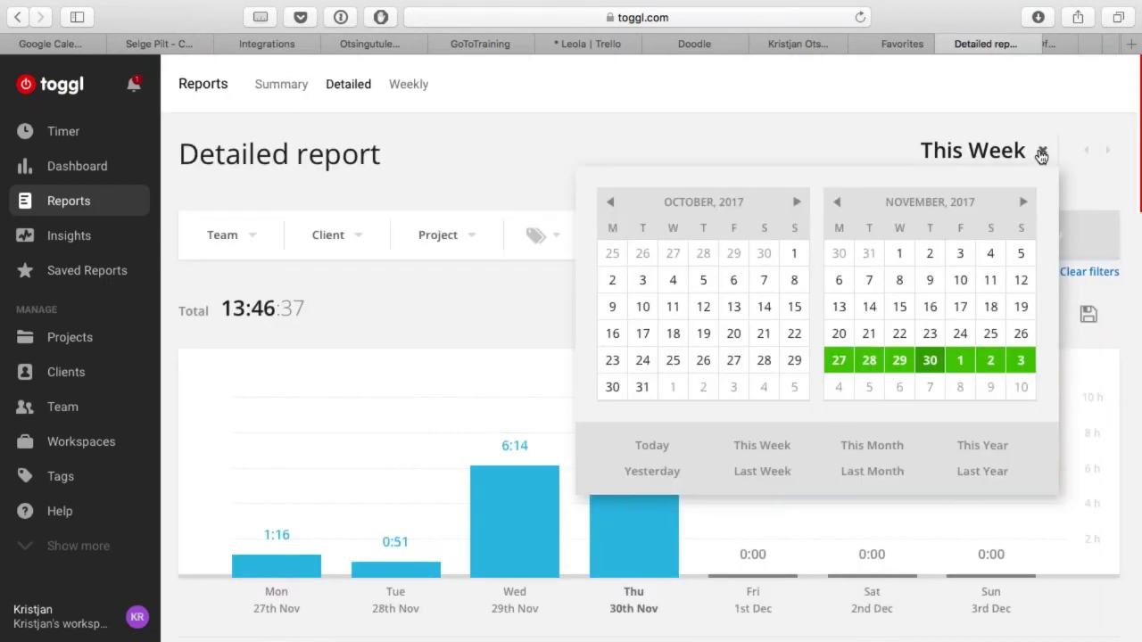
pyautogui.press('ctrl+super+f')
pyautogui.click(1042, 150)
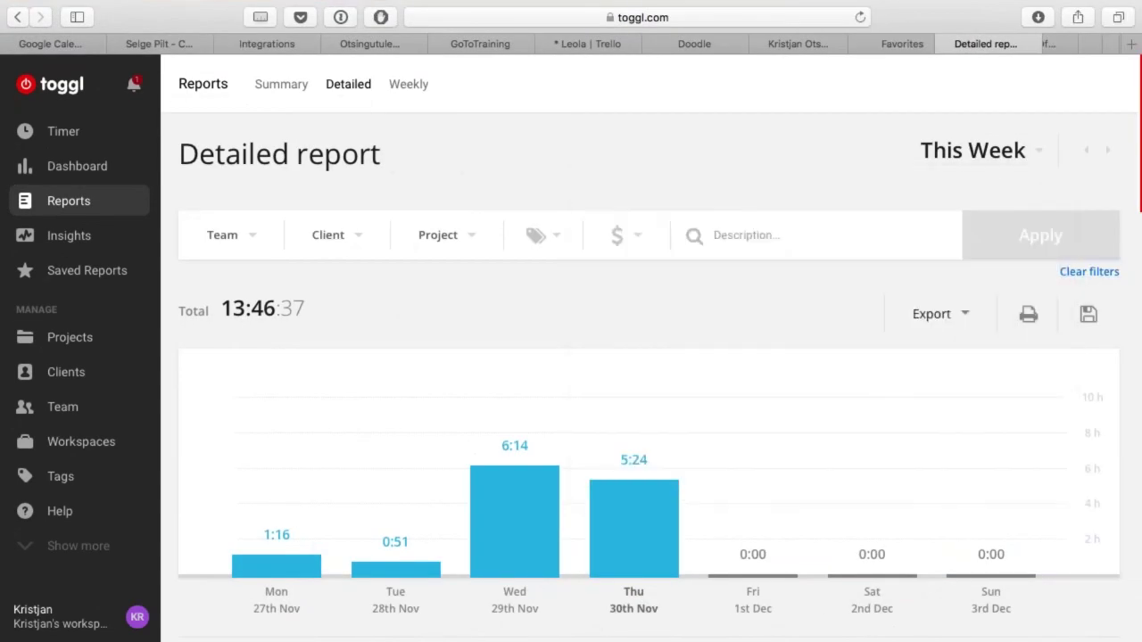
pyautogui.click(776, 247)
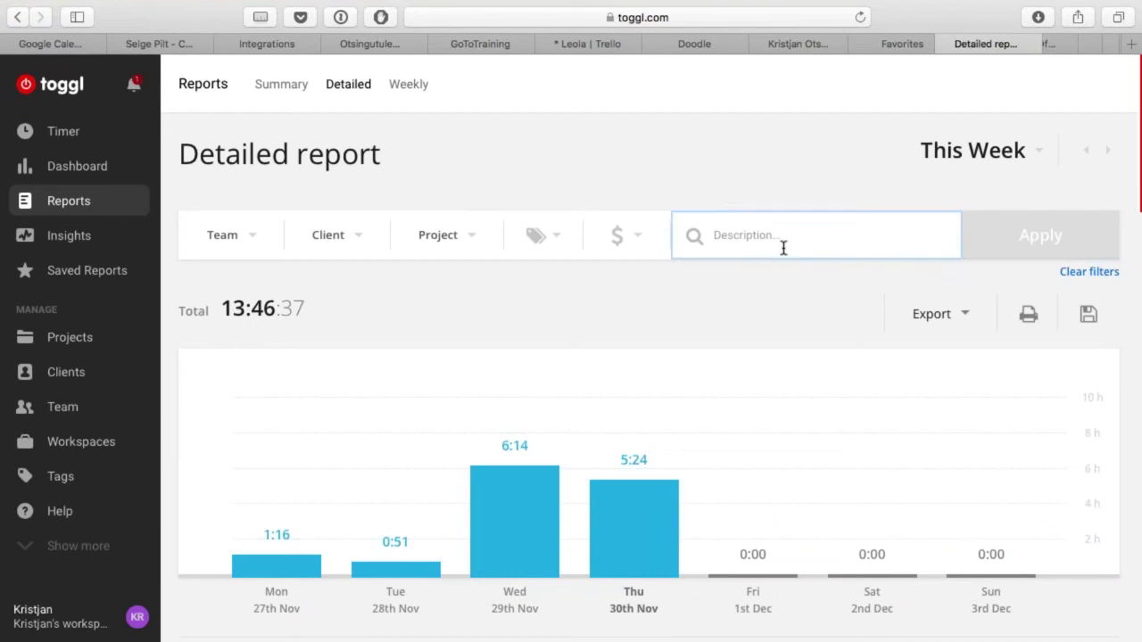
pyautogui.click(1048, 237)
pyautogui.scroll(-15, 734, 533)
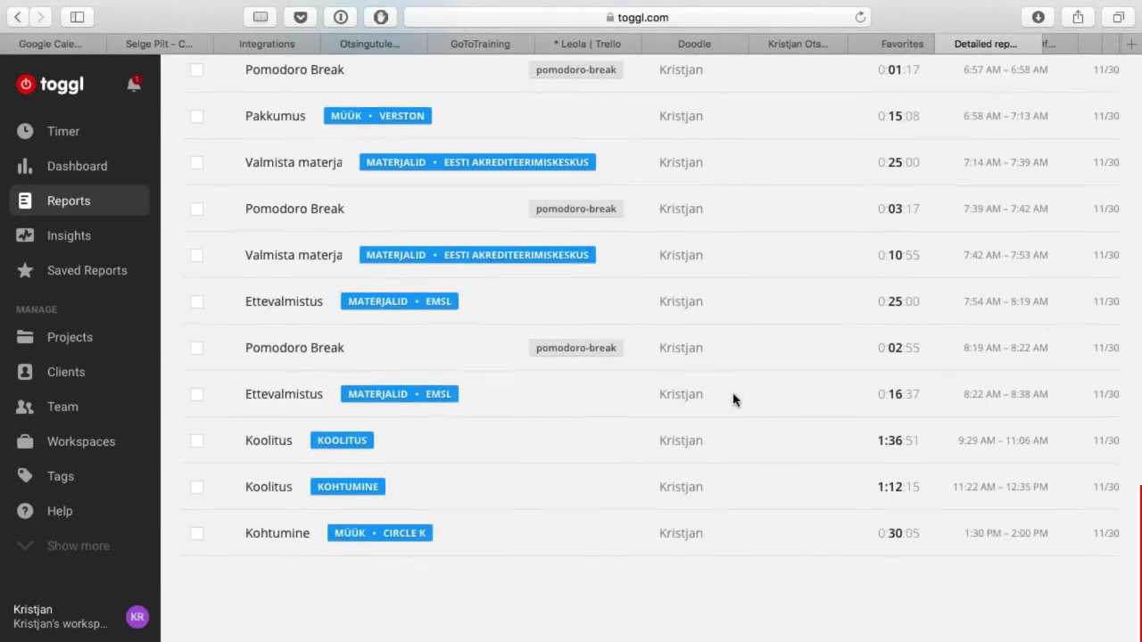
pyautogui.scroll(15, 734, 400)
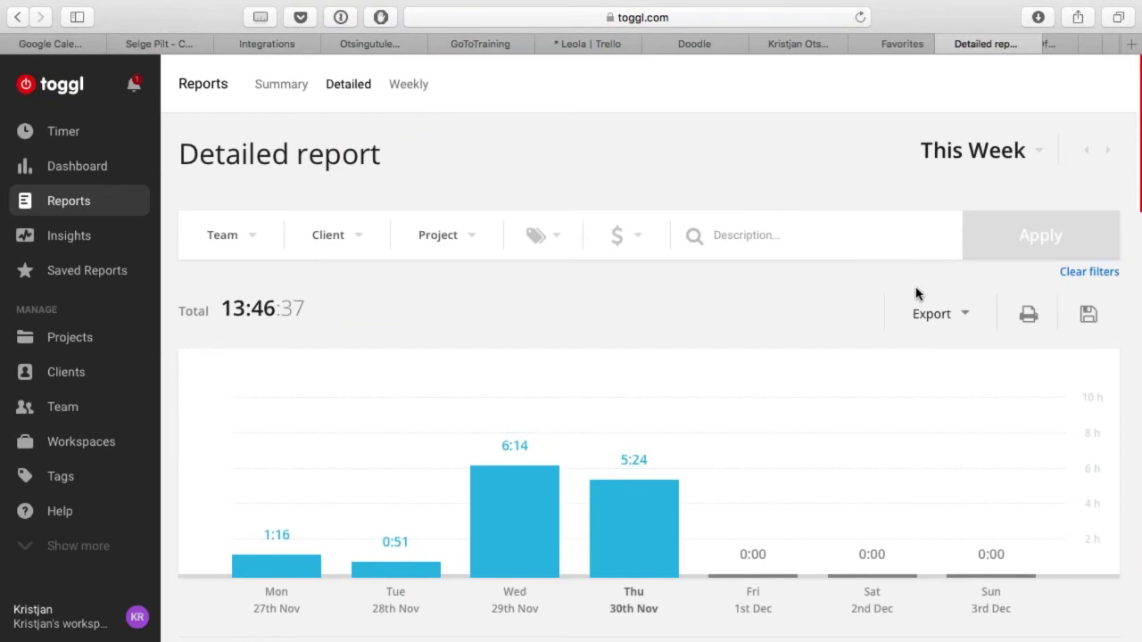
pyautogui.click(952, 319)
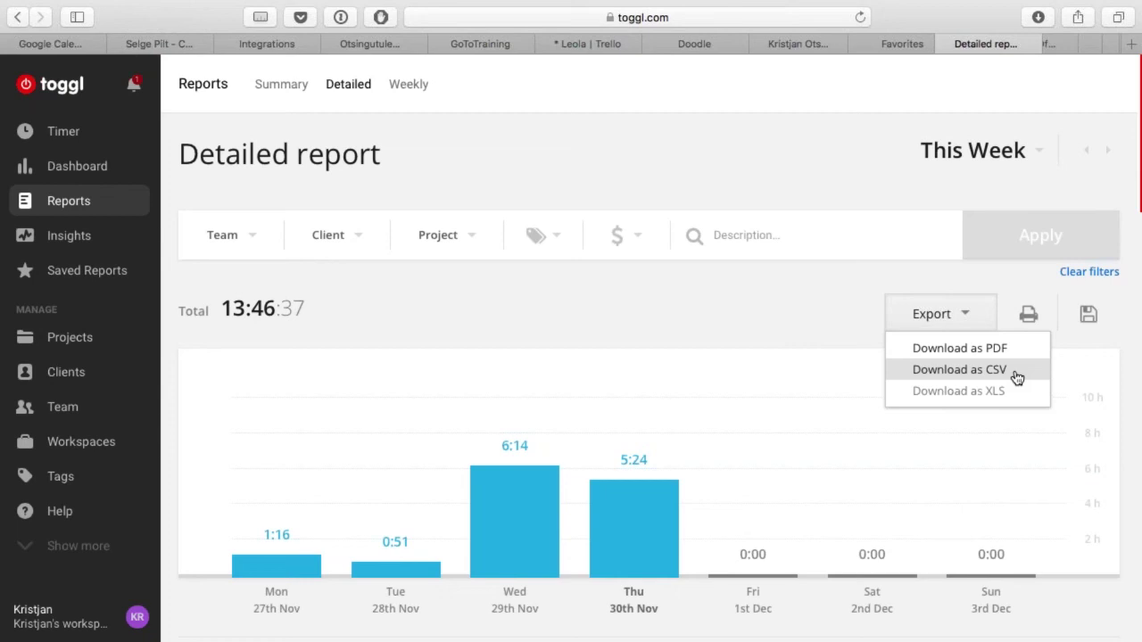
pyautogui.click(1055, 237)
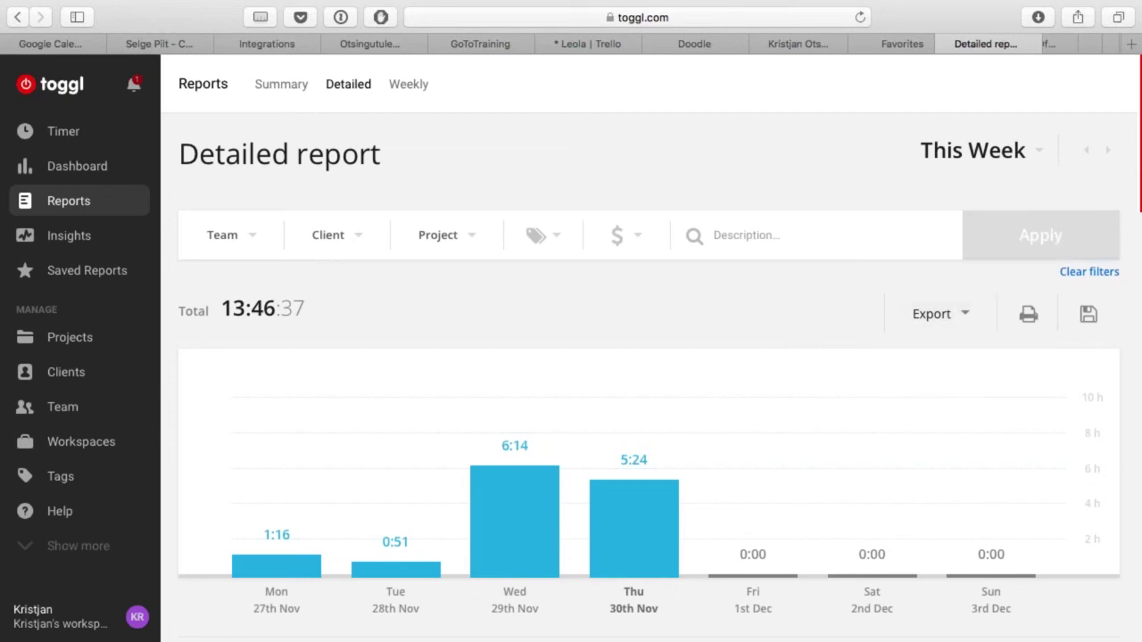
pyautogui.scroll(-5, 770, 454)
pyautogui.scroll(5, 771, 455)
# Step: Bring up the Toggl Desktop timer and move its window onto the Safari space beside the Detailed report
pyautogui.moveTo(544, 4)
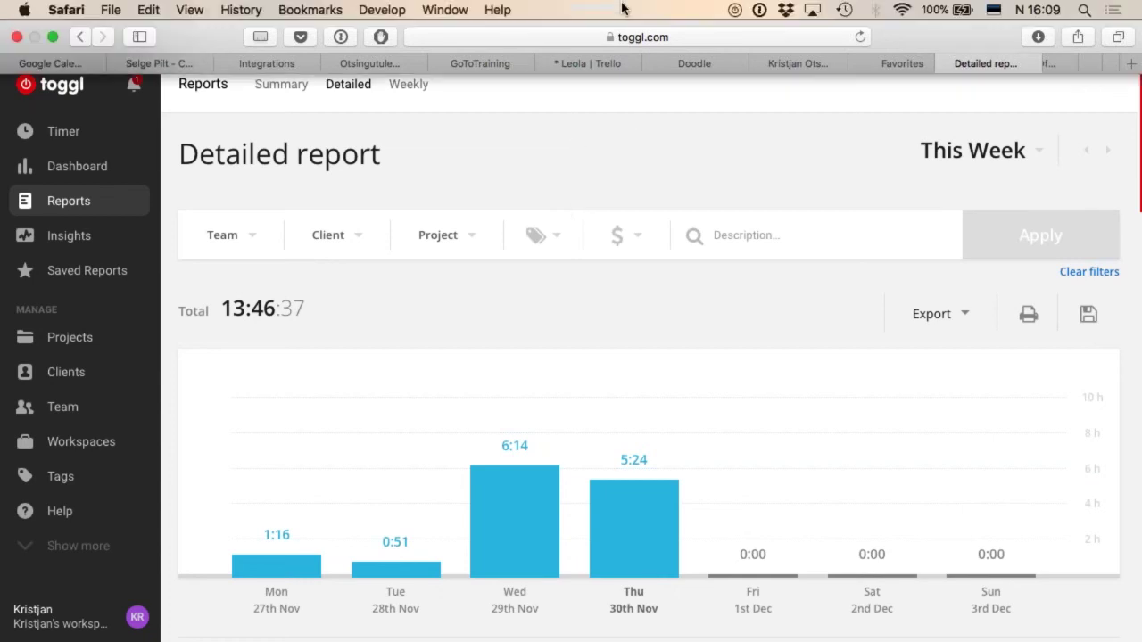
pyautogui.click(735, 11)
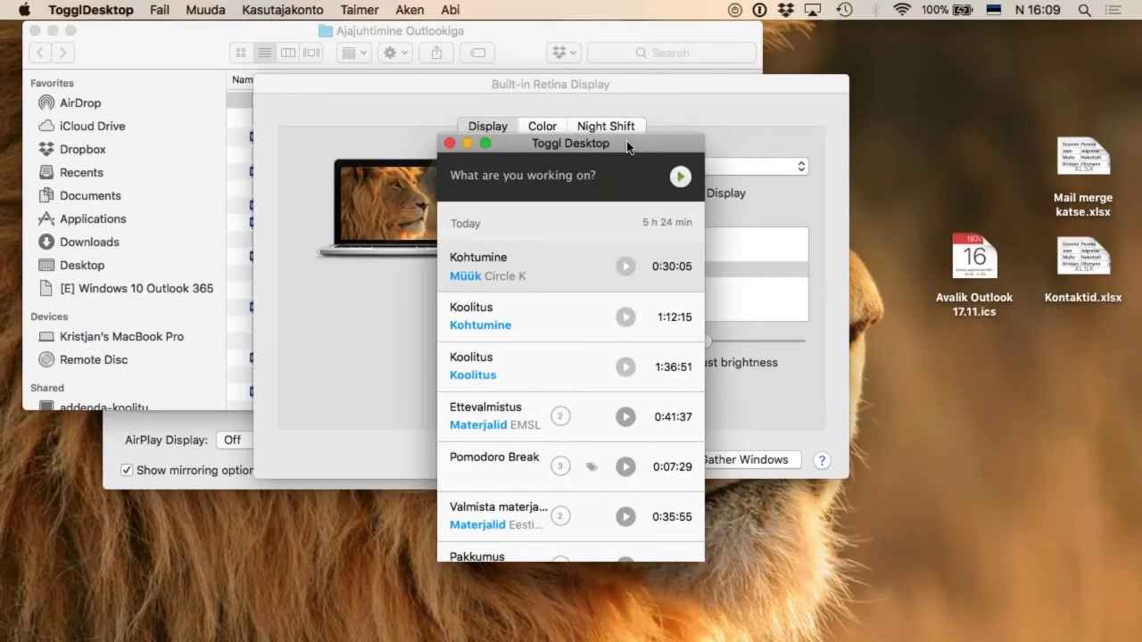
pyautogui.hotkey('ctrl', 'Down')
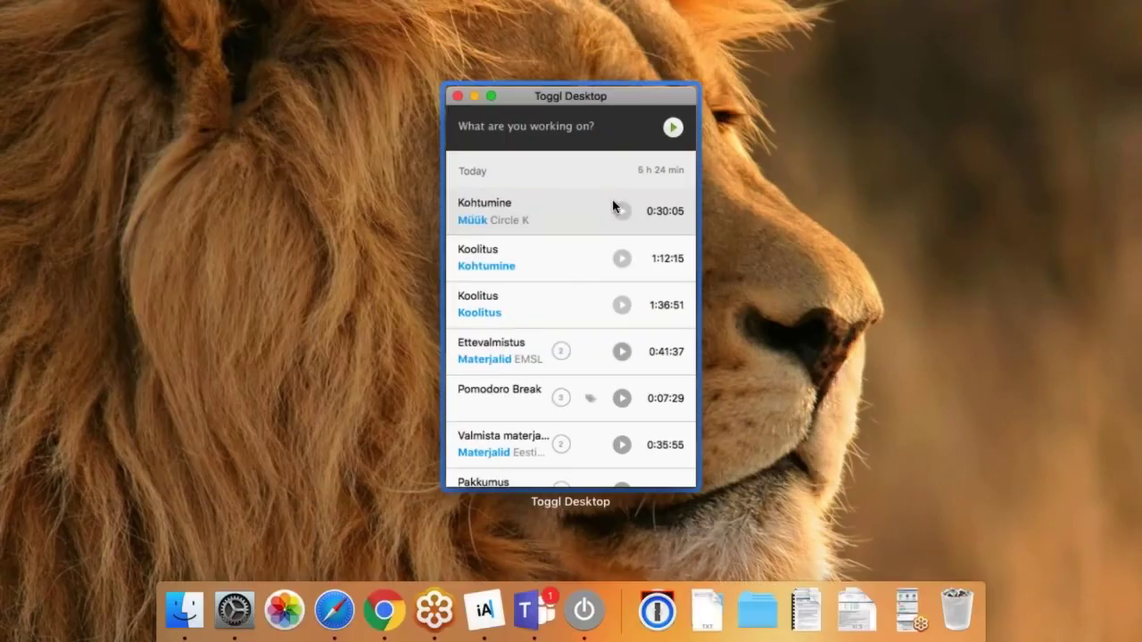
pyautogui.click(612, 199)
pyautogui.hotkey('ctrl', 'Up')
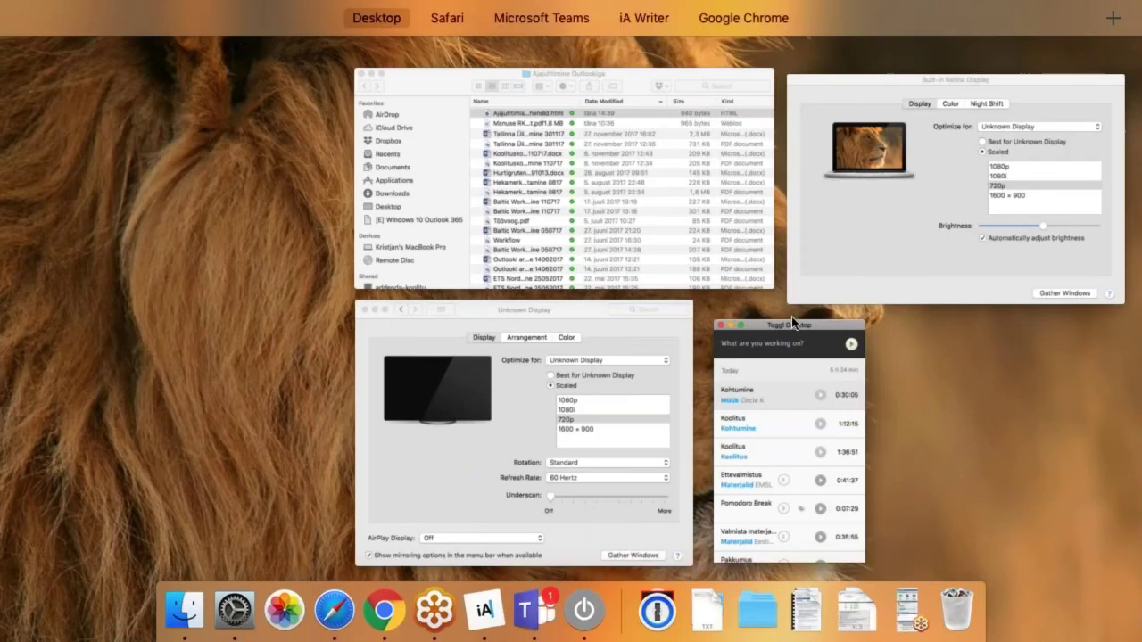
pyautogui.moveTo(771, 303); pyautogui.dragTo(414, 51)
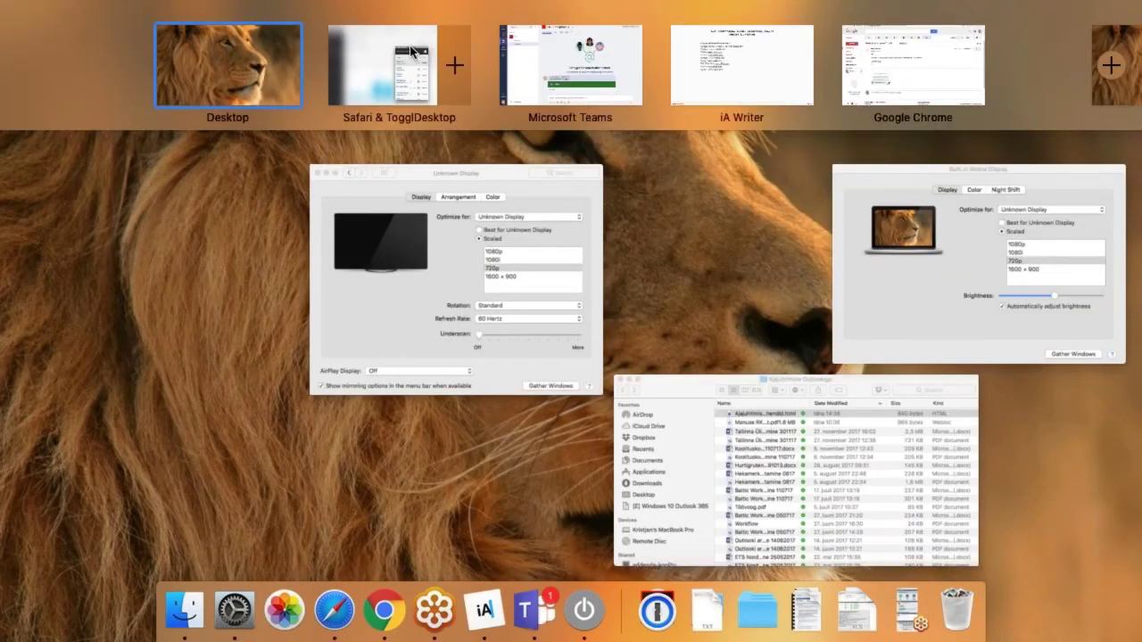
pyautogui.click(410, 52)
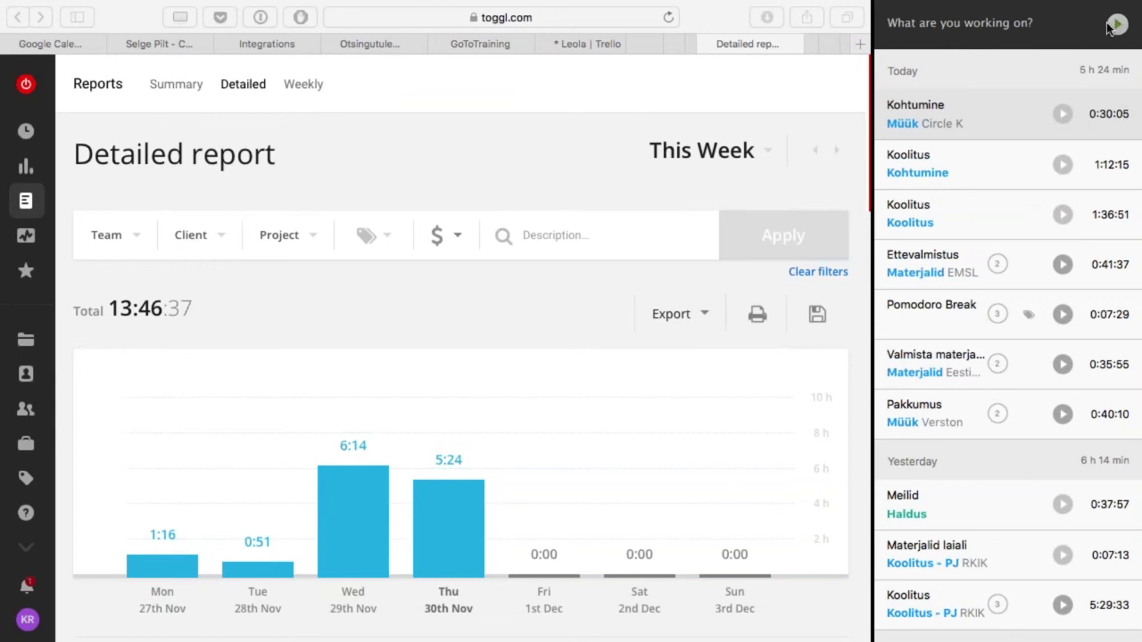
# Step: Start a new timer, assign it to the Koolitus project, and describe it as 'Loeng'
pyautogui.click(981, 23)
pyautogui.press('Return')
pyautogui.click(943, 21)
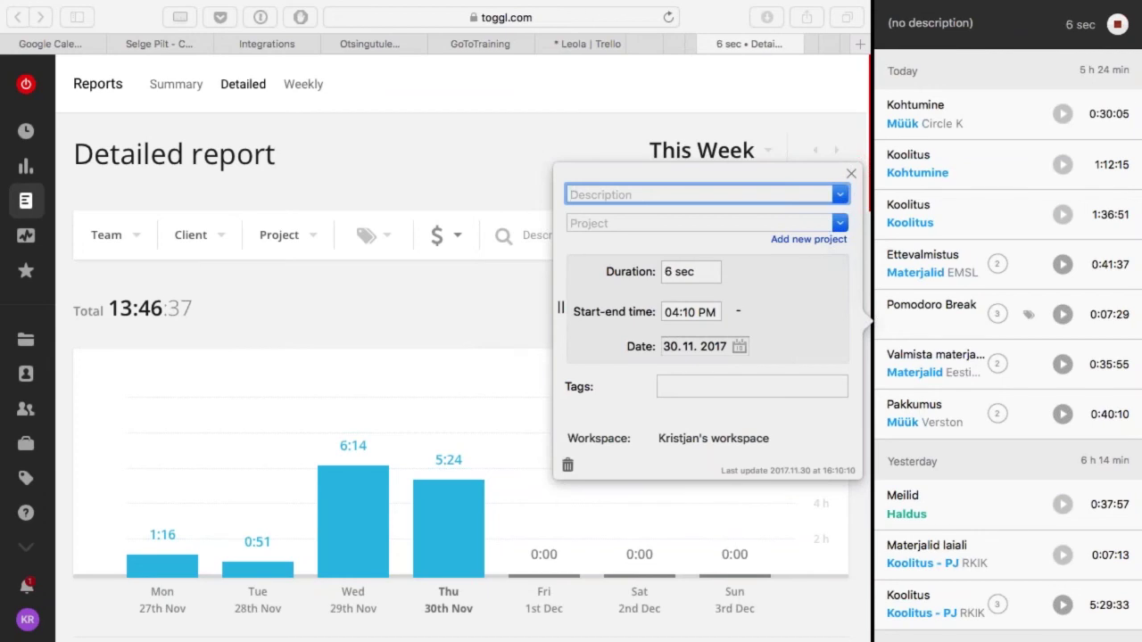
pyautogui.click(839, 224)
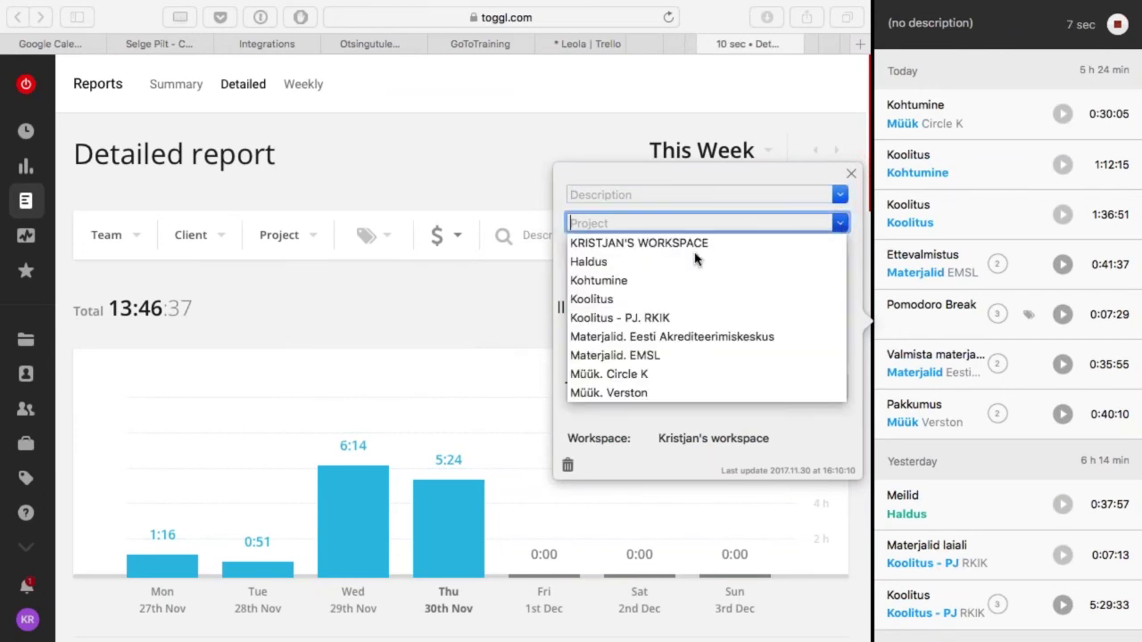
pyautogui.click(612, 300)
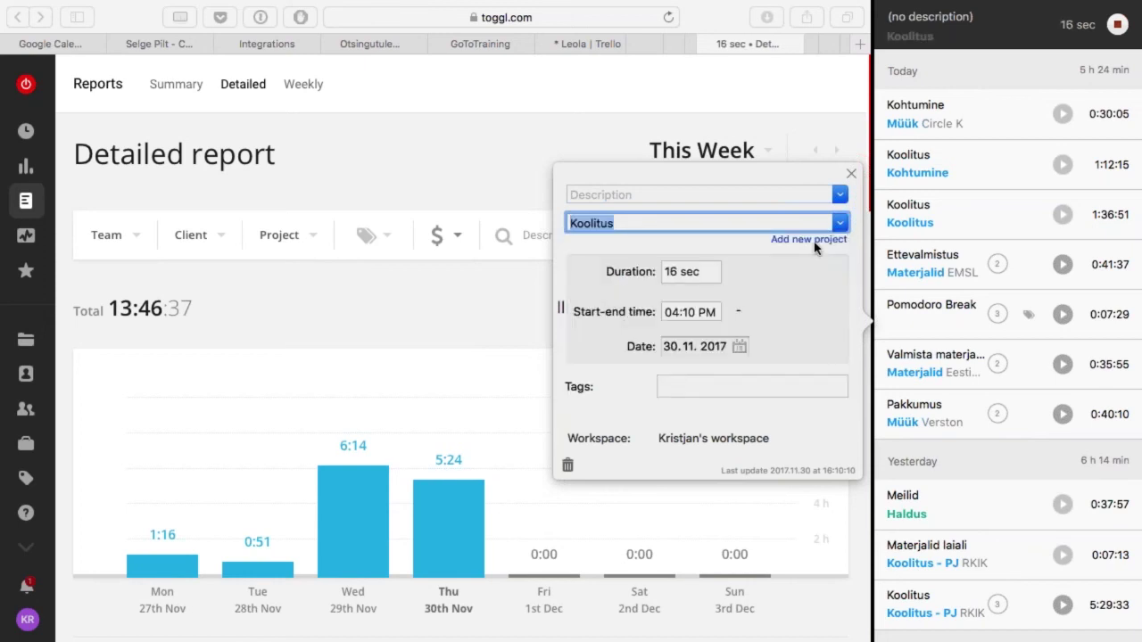
pyautogui.hotkey('shift', 'Tab')
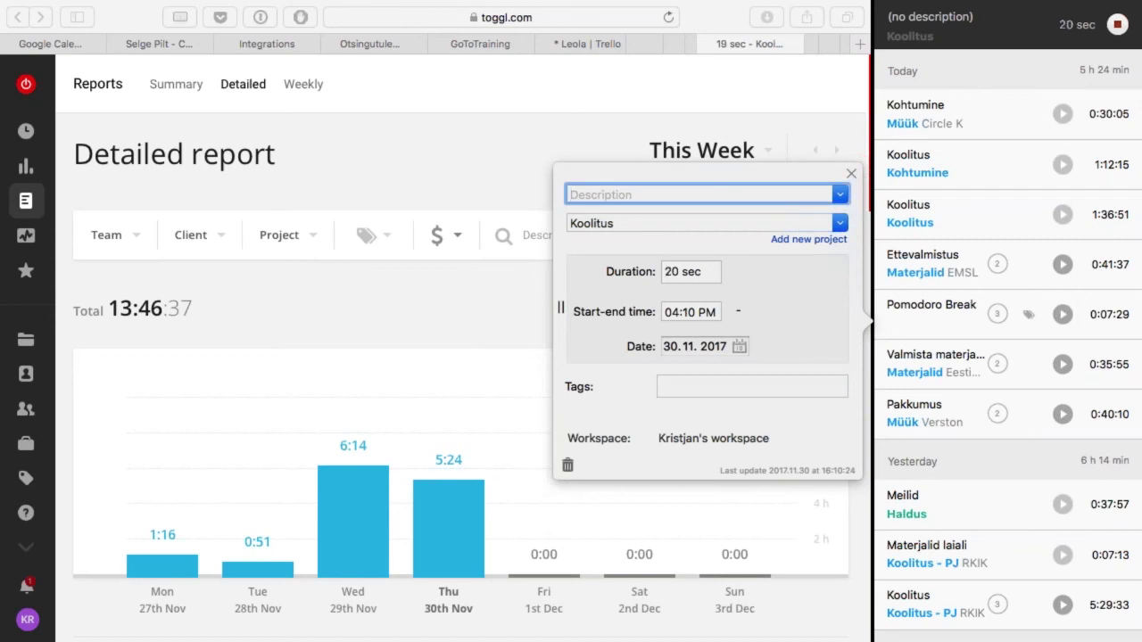
pyautogui.write('Loeng')
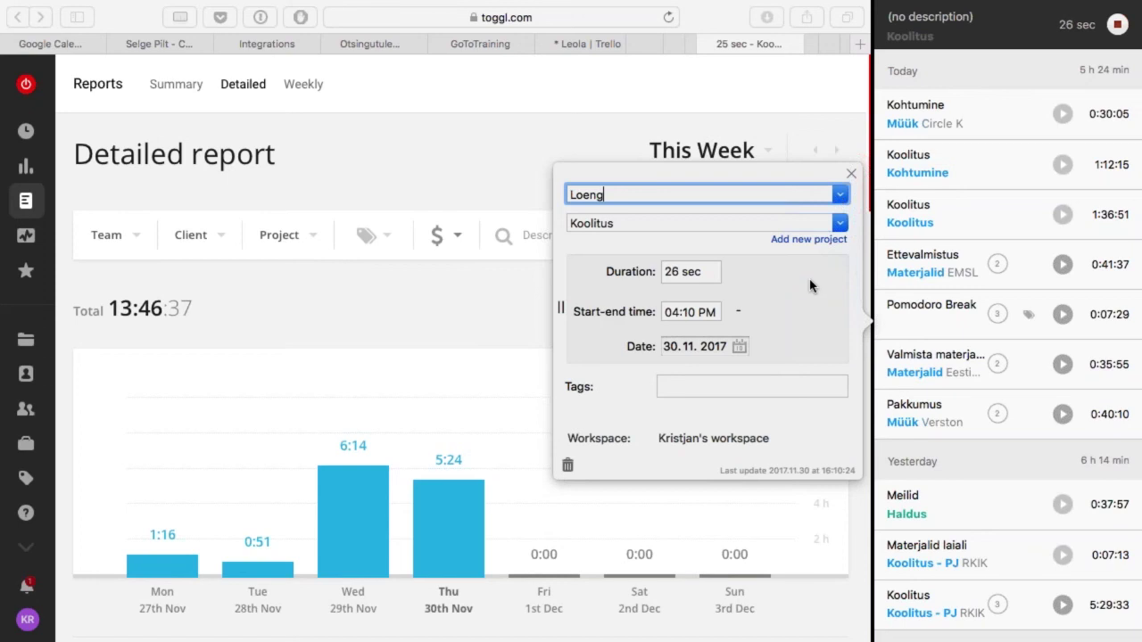
# Step: Try the Müük. Circle K and Müük. Verston projects, then settle back on Koolitus
pyautogui.click(839, 224)
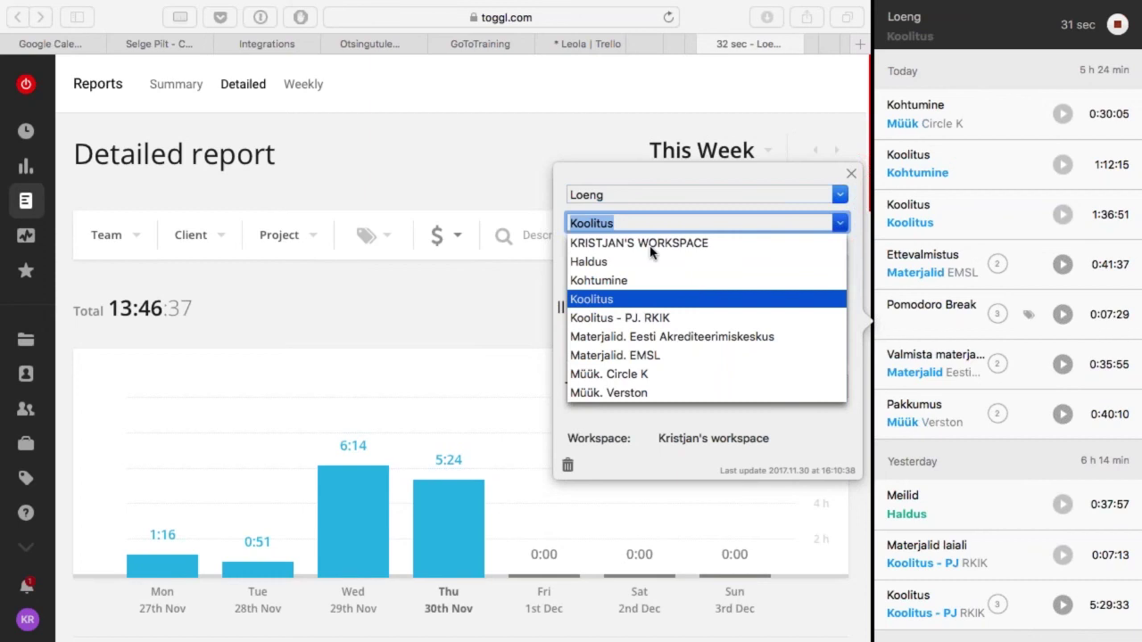
pyautogui.click(669, 373)
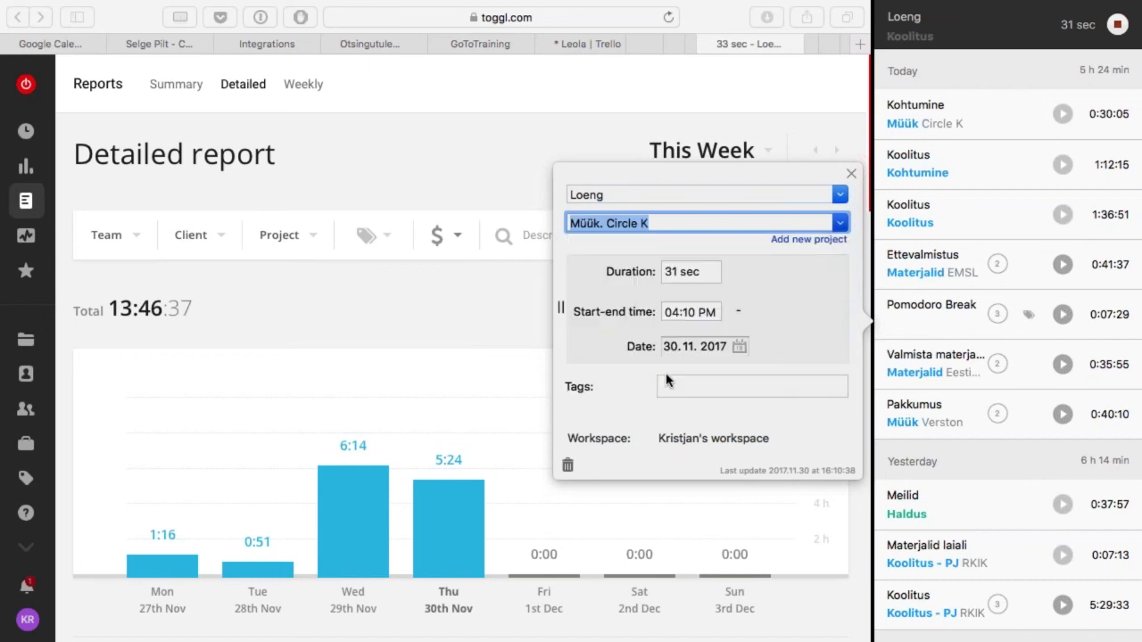
pyautogui.click(837, 224)
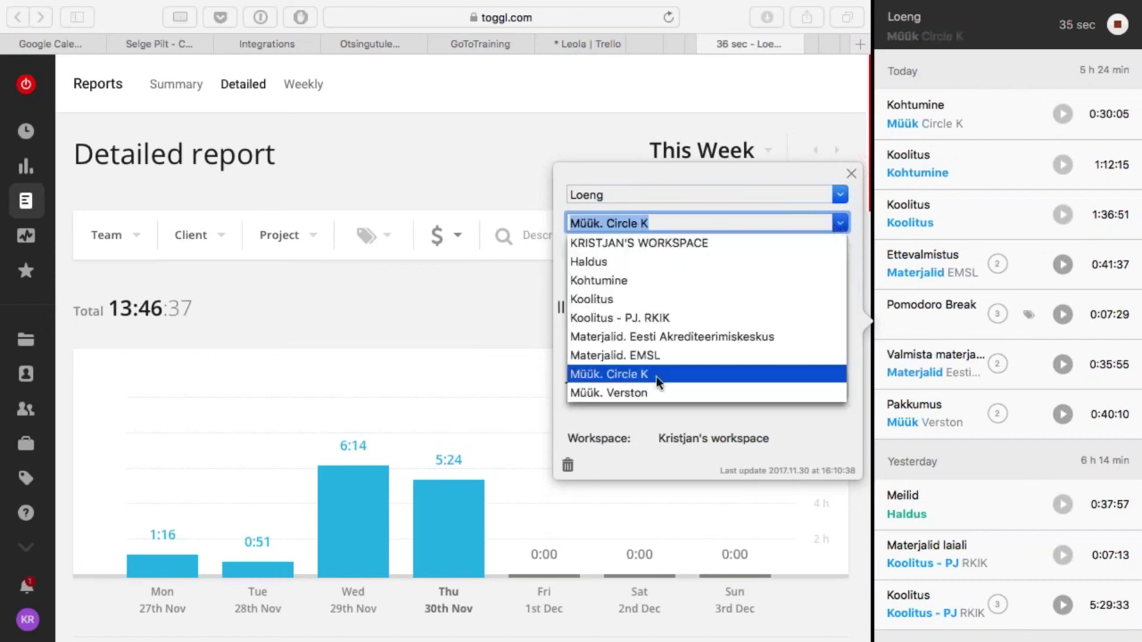
pyautogui.click(656, 394)
pyautogui.click(841, 224)
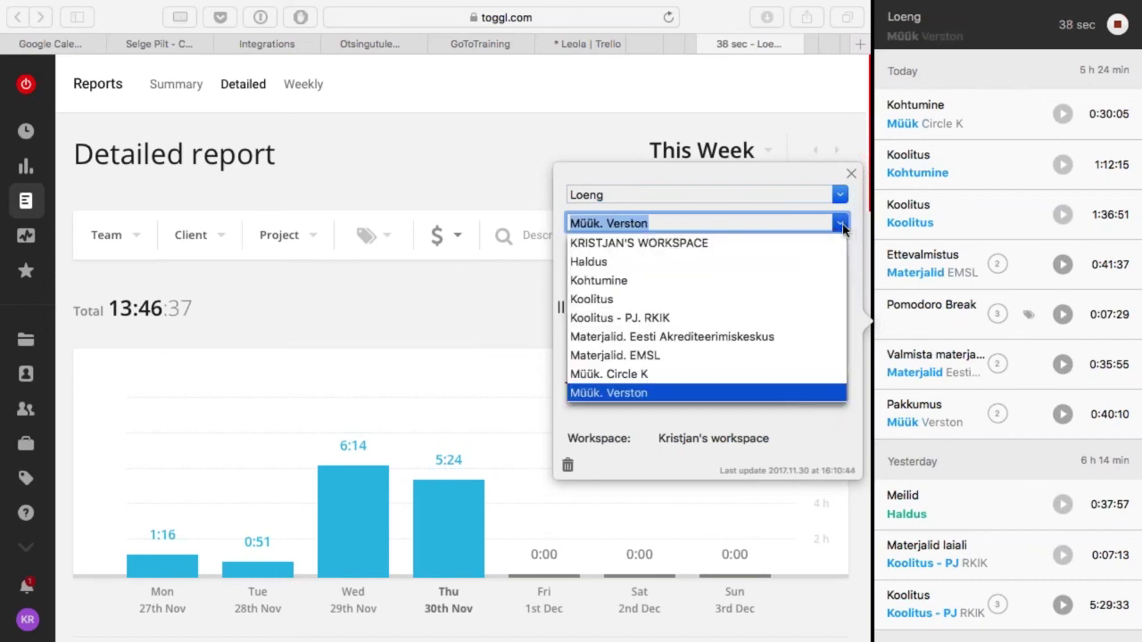
pyautogui.click(616, 303)
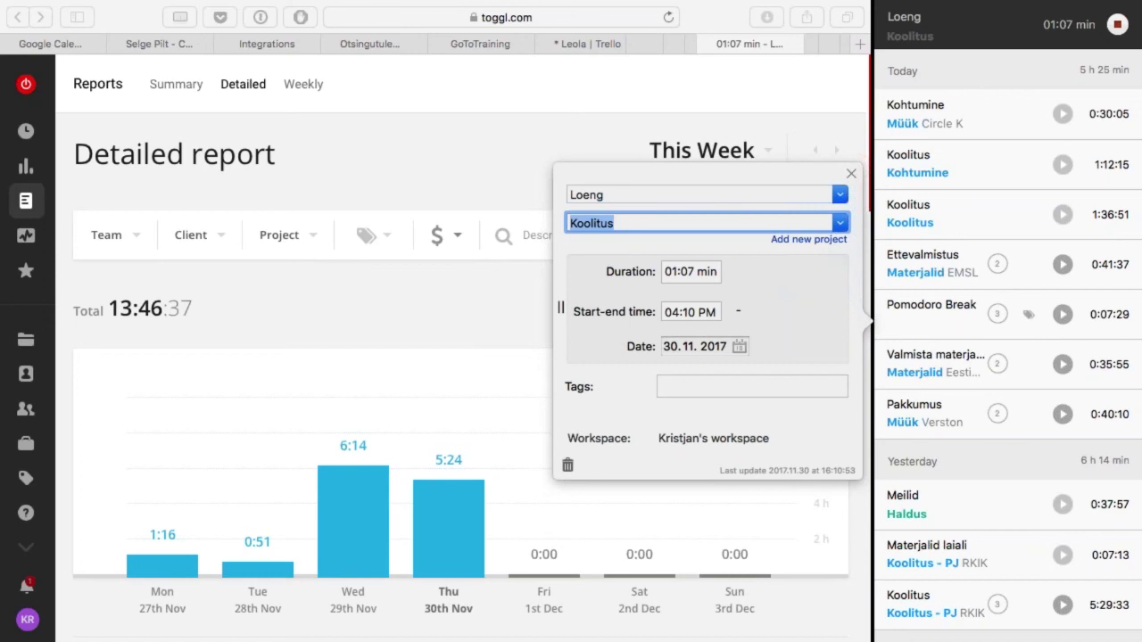
pyautogui.click(851, 174)
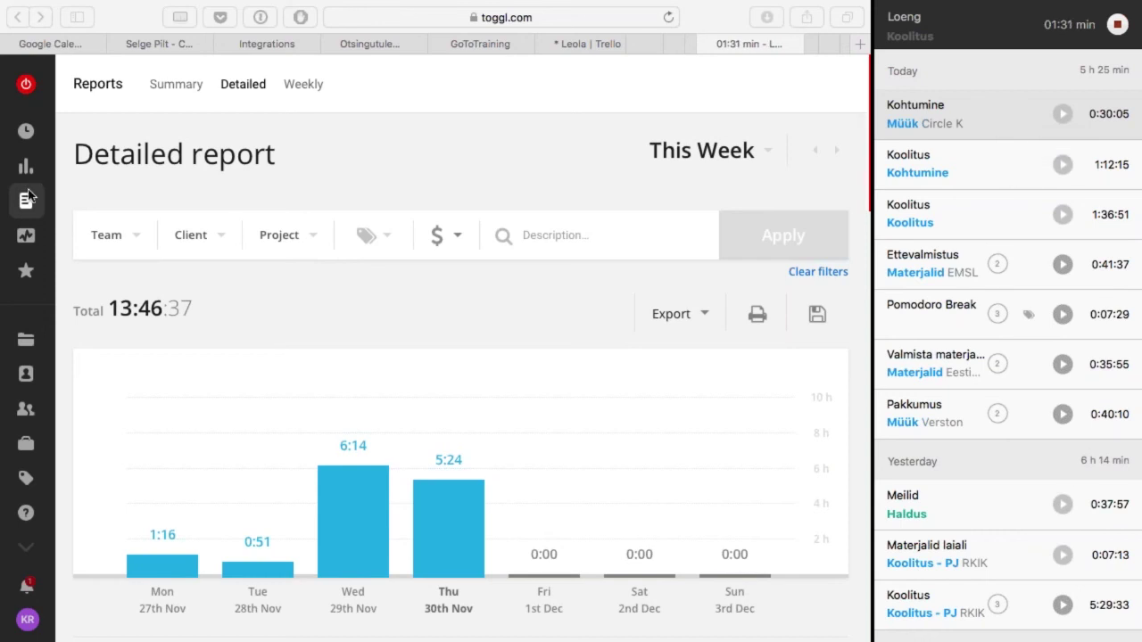
# Step: Go to the Timer page listing today's entries and open the Kohtumine entry's options menu
pyautogui.click(22, 138)
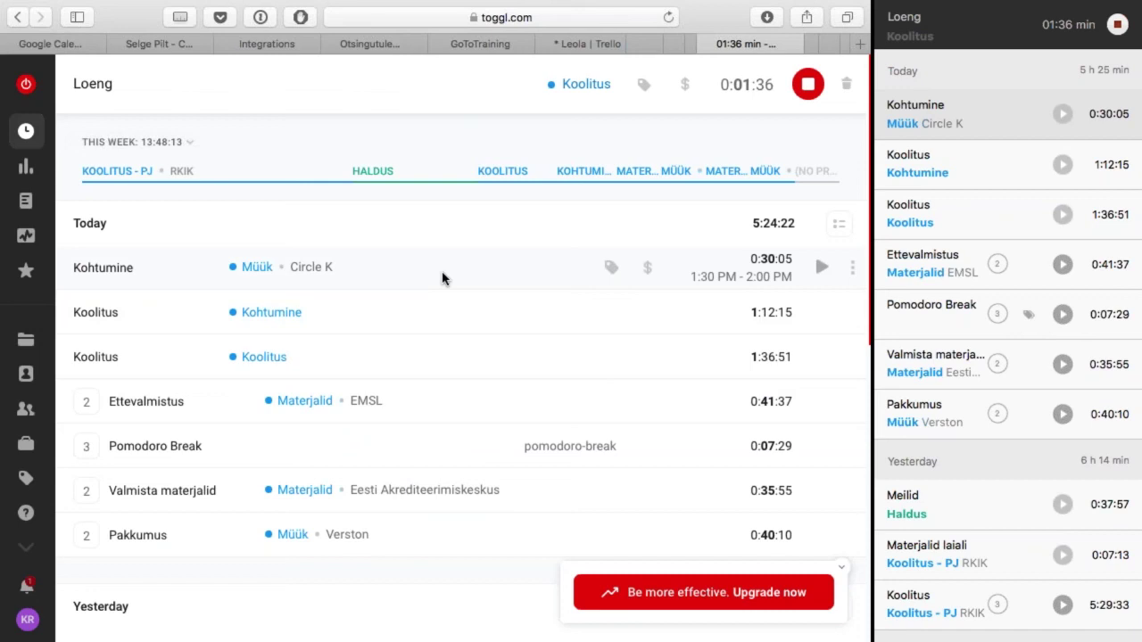
pyautogui.click(852, 267)
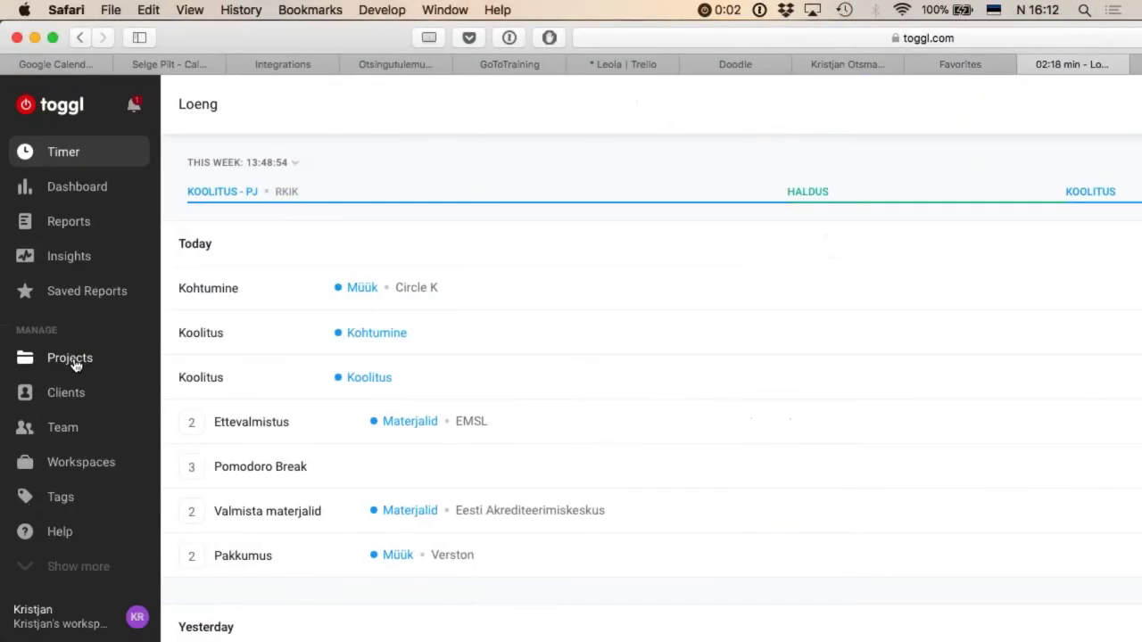
# Step: Open the workspaces list, make the browser full screen, and return to the Timer page
pyautogui.click(81, 463)
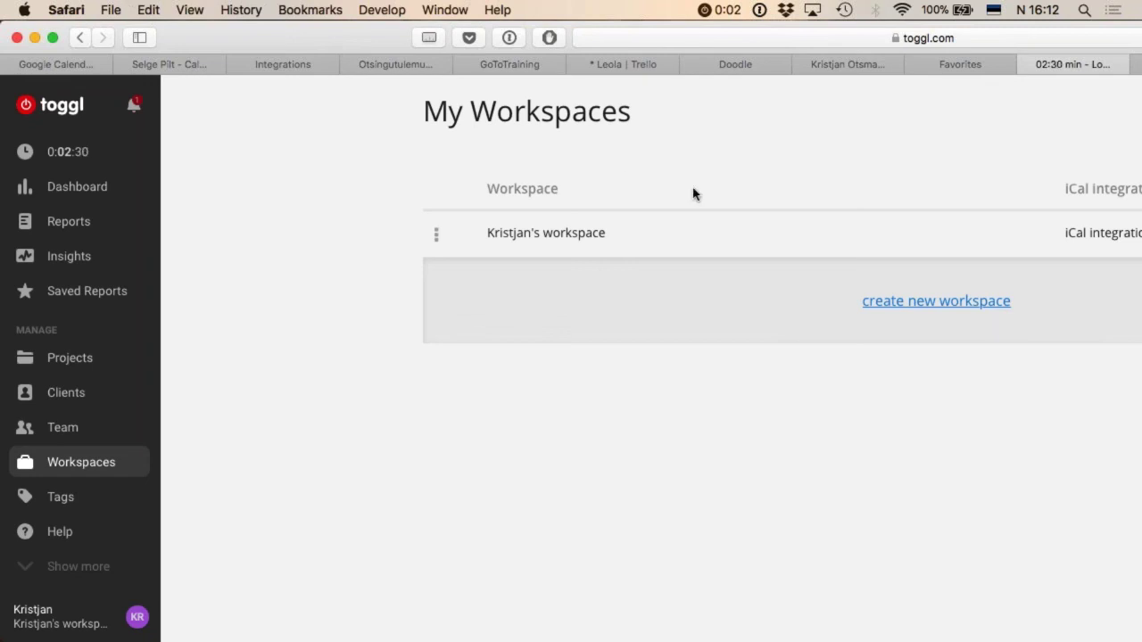
pyautogui.press('ctrl+super+f')
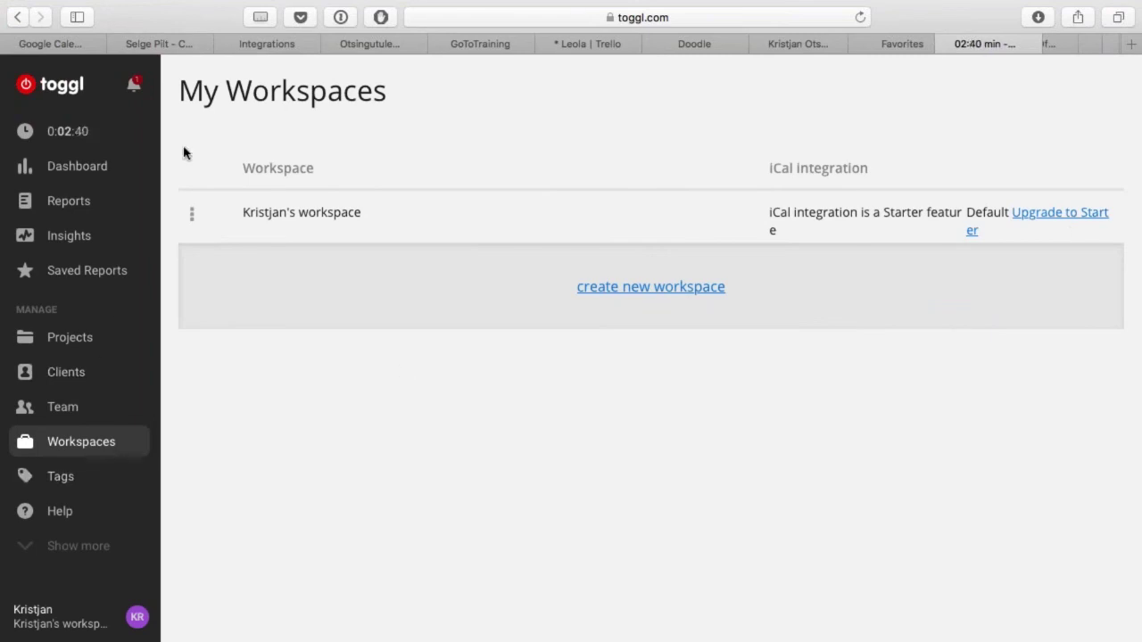
pyautogui.click(78, 134)
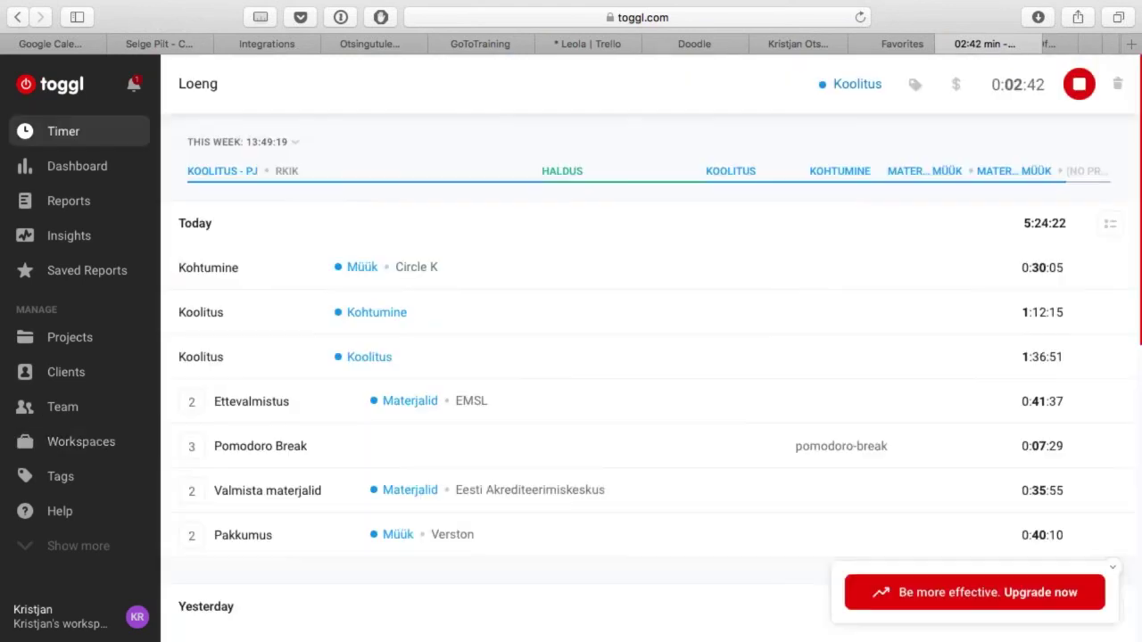
# Step: Stop the Loeng timer at 0:02:44 and move on to the Asana tab
pyautogui.click(1079, 84)
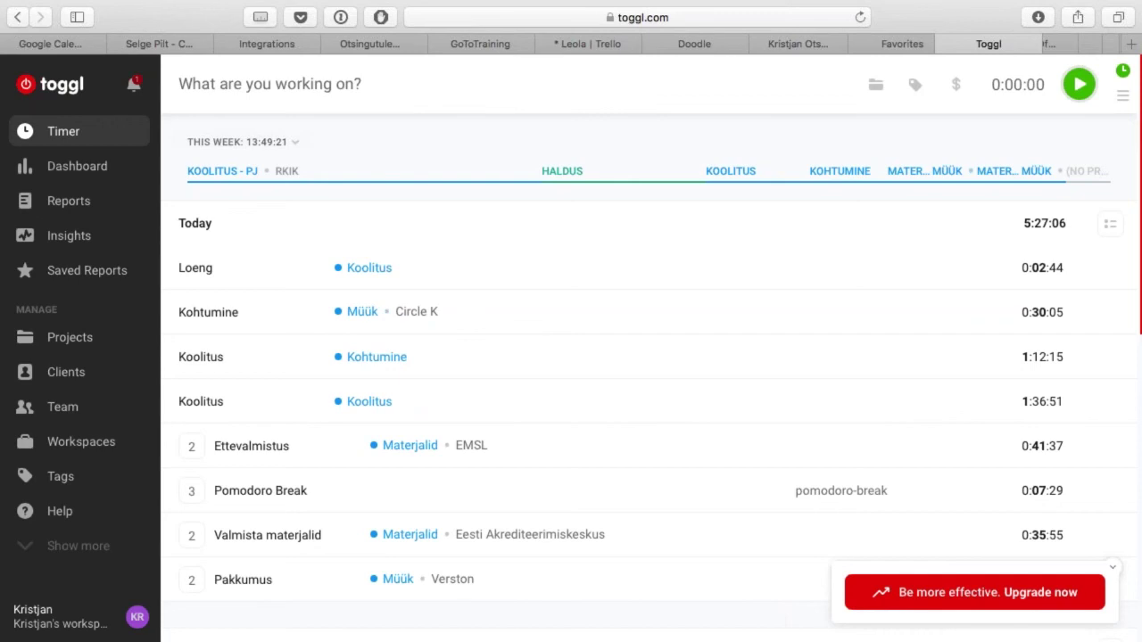
pyautogui.hotkey('ctrl', 'Tab')
pyautogui.hotkey('ctrl', 'Tab')
pyautogui.hotkey('ctrl', 'Tab')
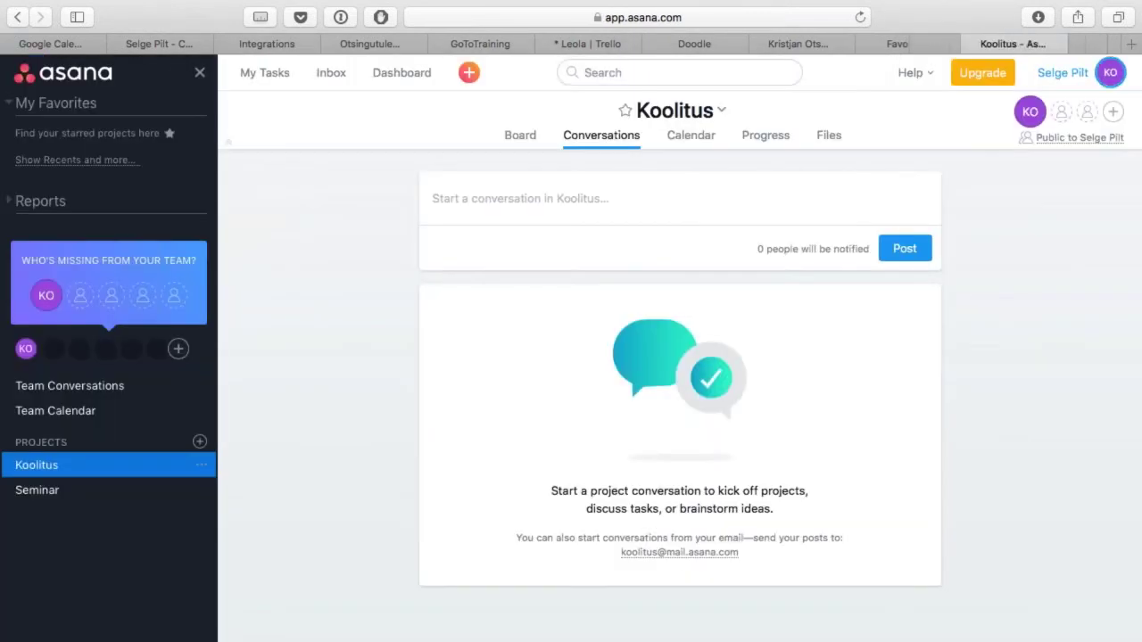
# Step: Move from the Asana Koolitus project to the Zapier homepage tab
pyautogui.hotkey('ctrl', 'Tab')
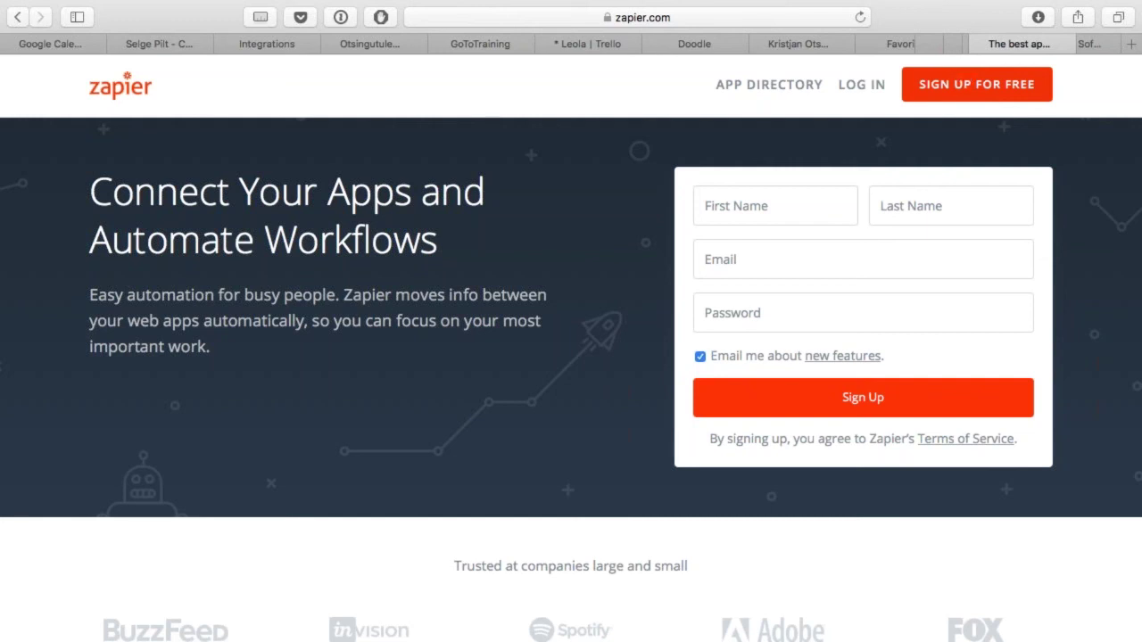
# Step: Open Zapier's directory of 750+ apps, sorted by Most Popular
pyautogui.click(783, 88)
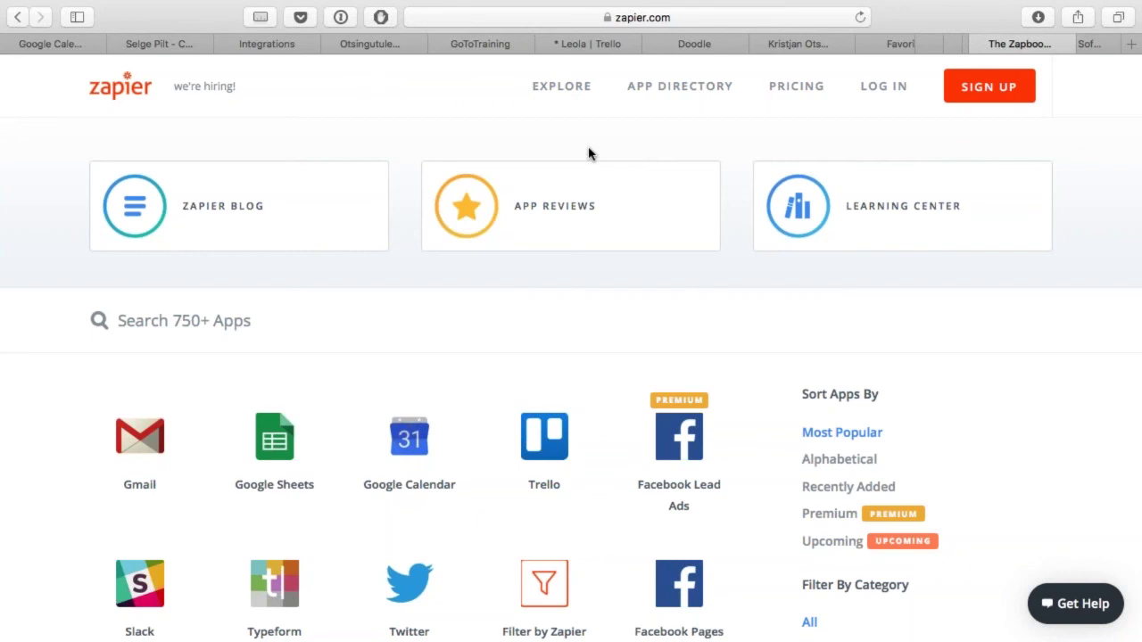
pyautogui.scroll(-5, 523, 383)
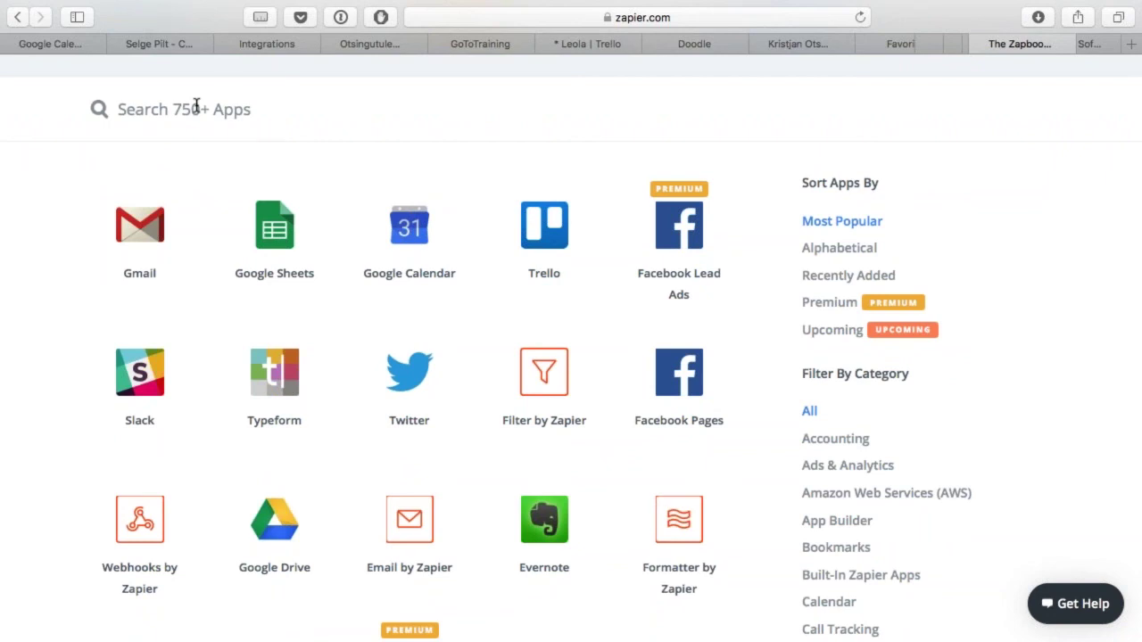
pyautogui.moveTo(297, 252)
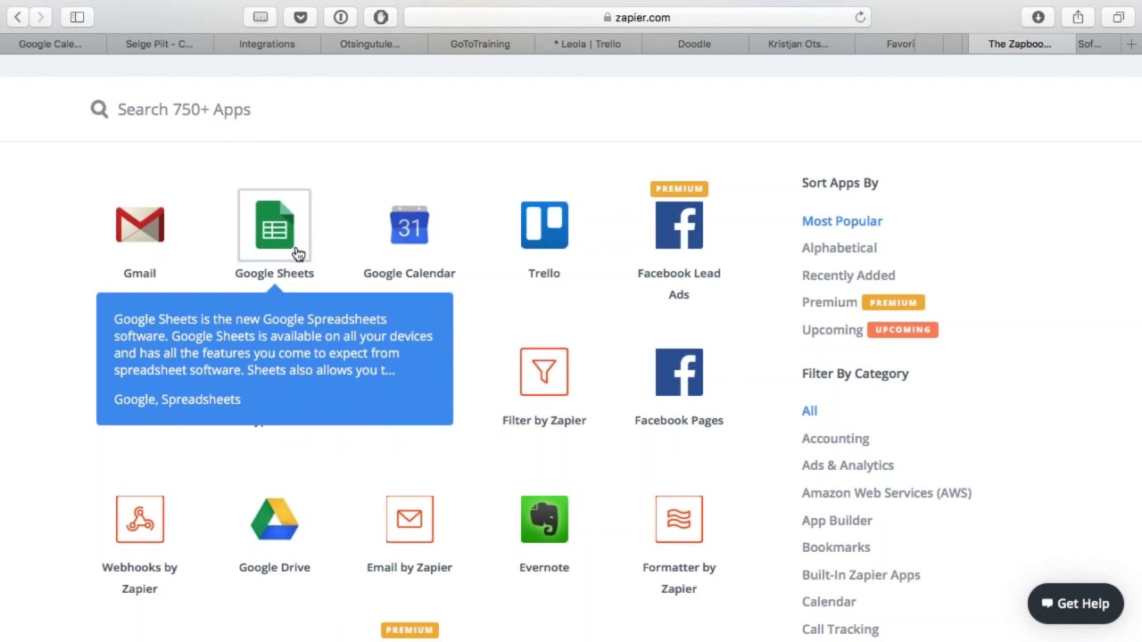
pyautogui.click(588, 41)
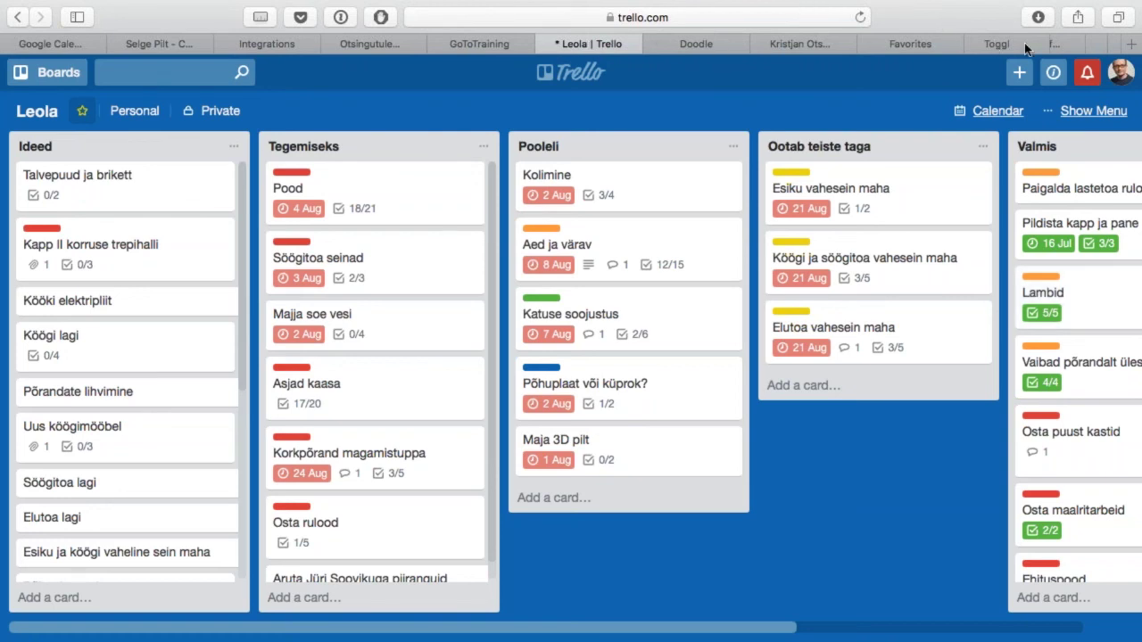
pyautogui.hscroll(5, 1025, 42)
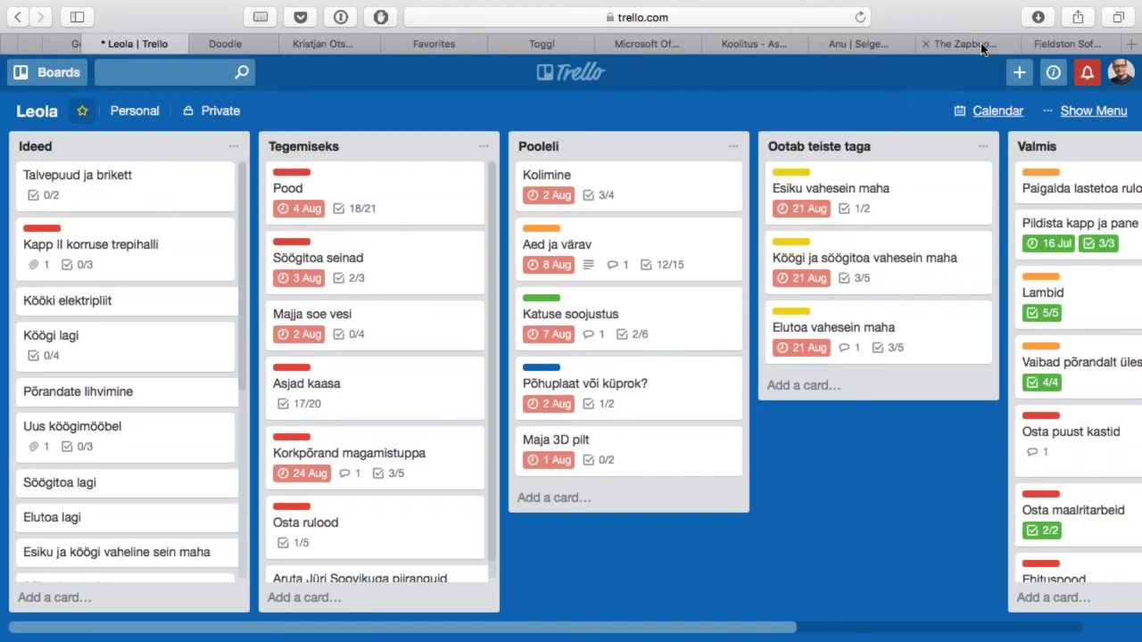
pyautogui.click(981, 43)
pyautogui.scroll(-2, 679, 459)
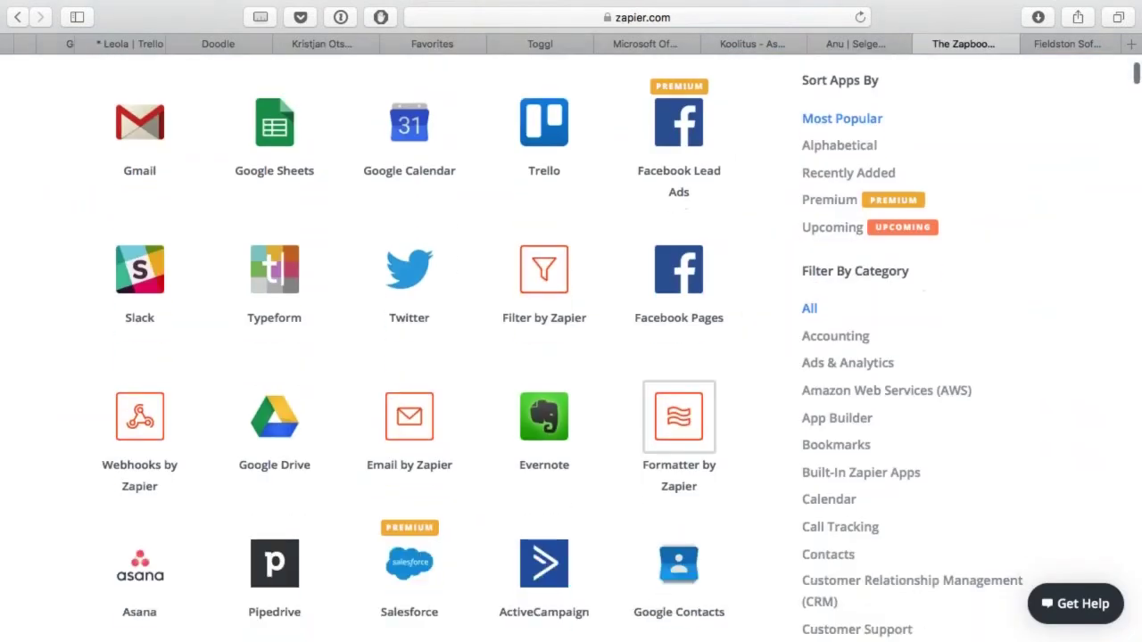
pyautogui.moveTo(687, 271)
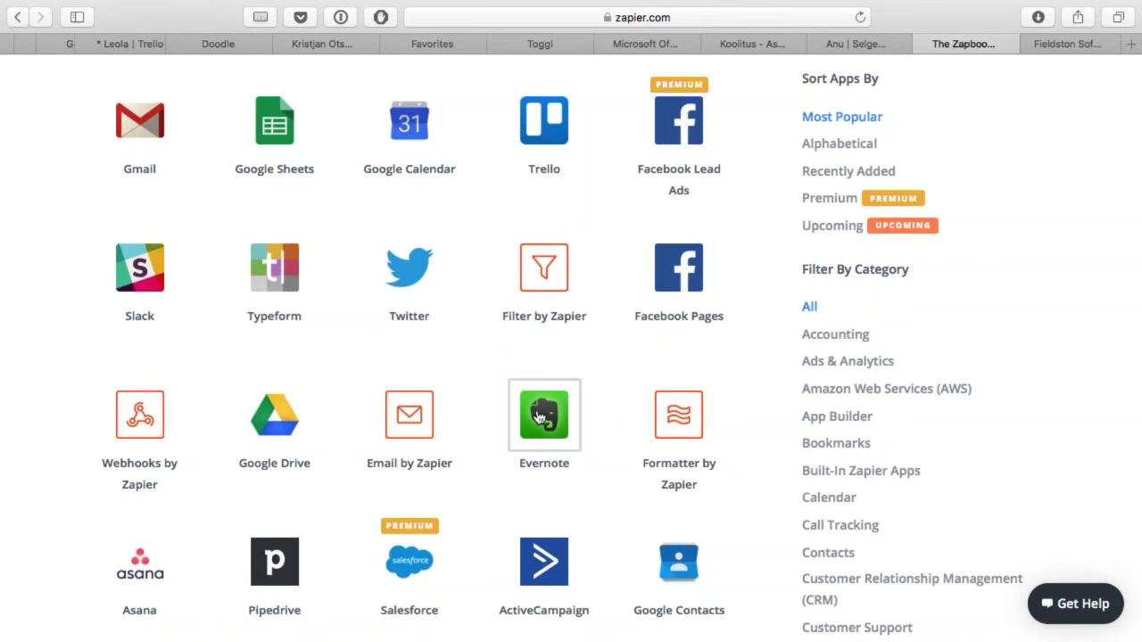
pyautogui.scroll(-4, 544, 415)
pyautogui.moveTo(294, 264)
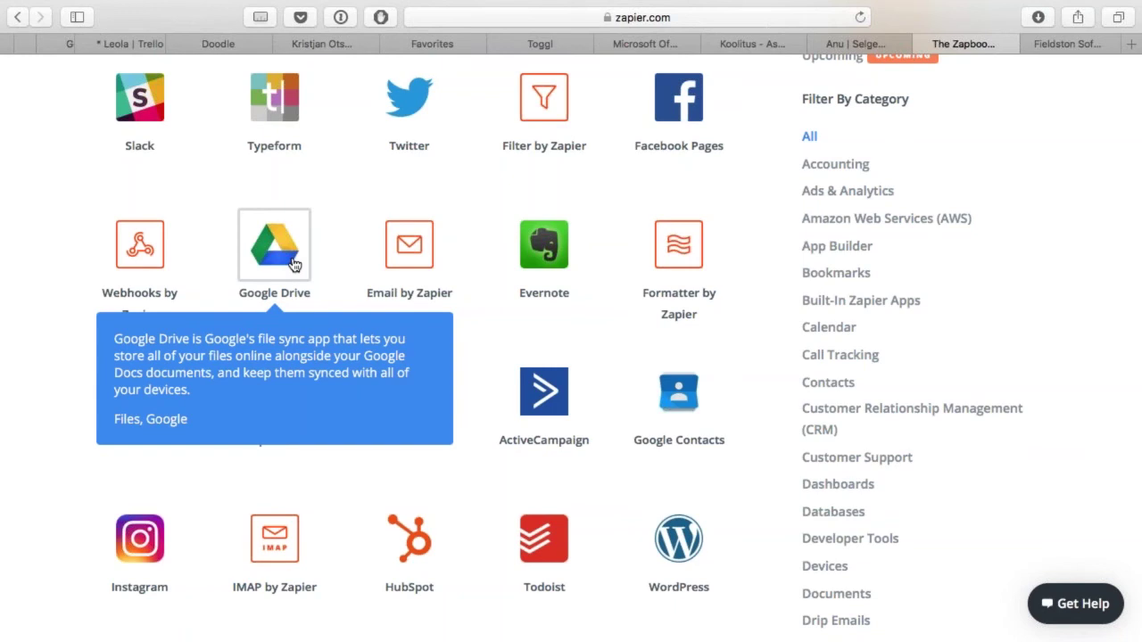
pyautogui.scroll(-15, 295, 264)
pyautogui.scroll(-20, 295, 264)
pyautogui.scroll(-20, 294, 261)
pyautogui.scroll(-20, 295, 261)
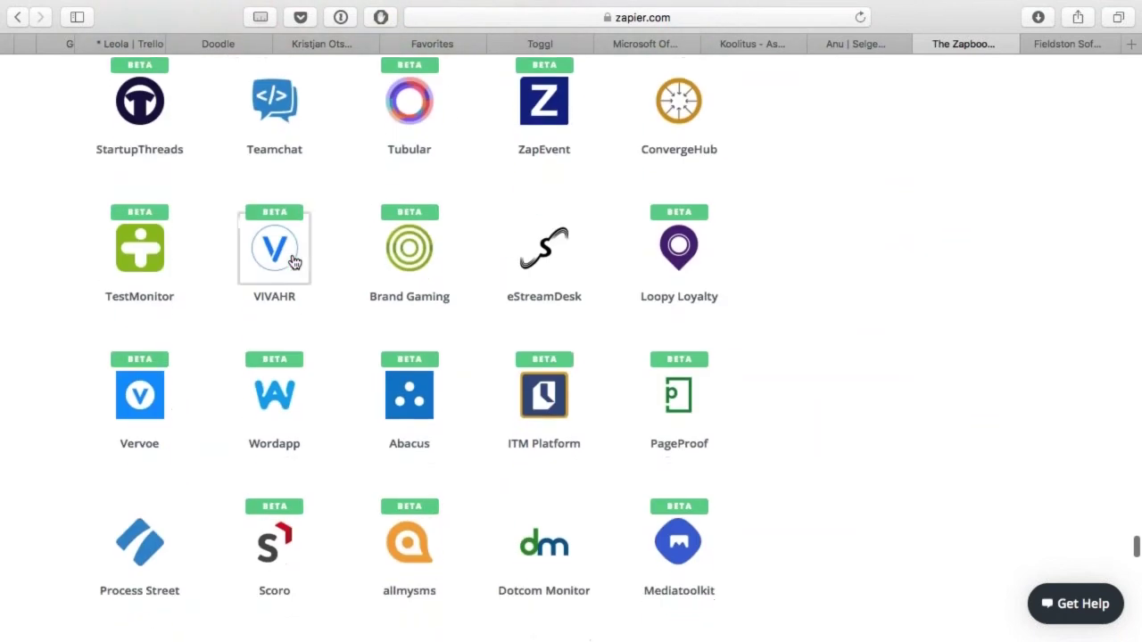
pyautogui.scroll(20, 295, 261)
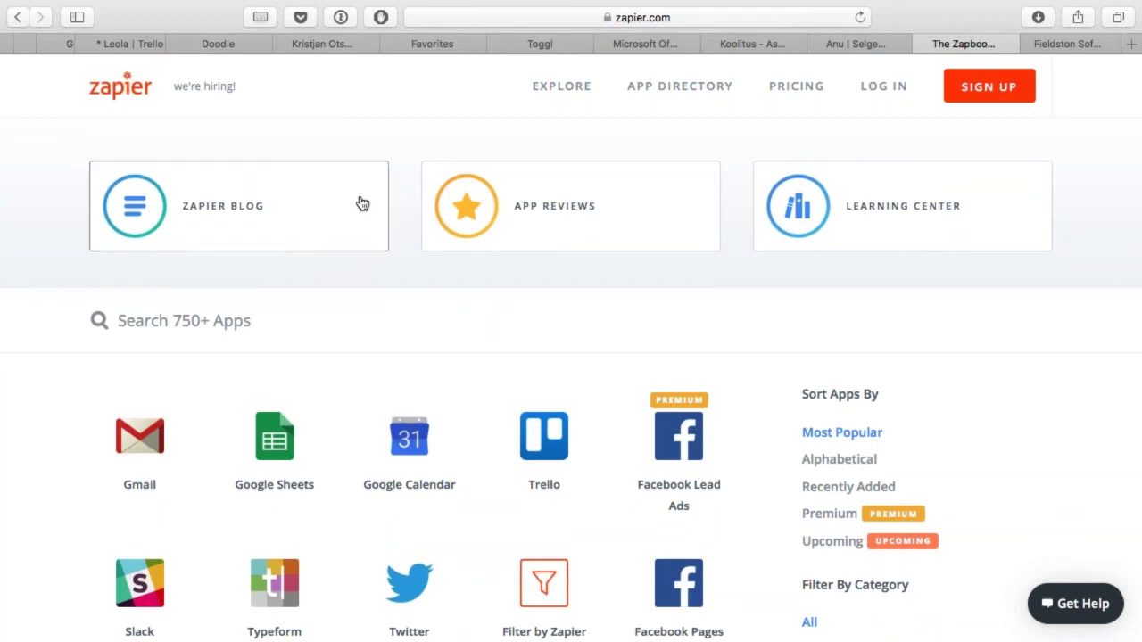
# Step: Browse the Zapier Blog's recent posts, then open its App Reviews section
pyautogui.click(282, 207)
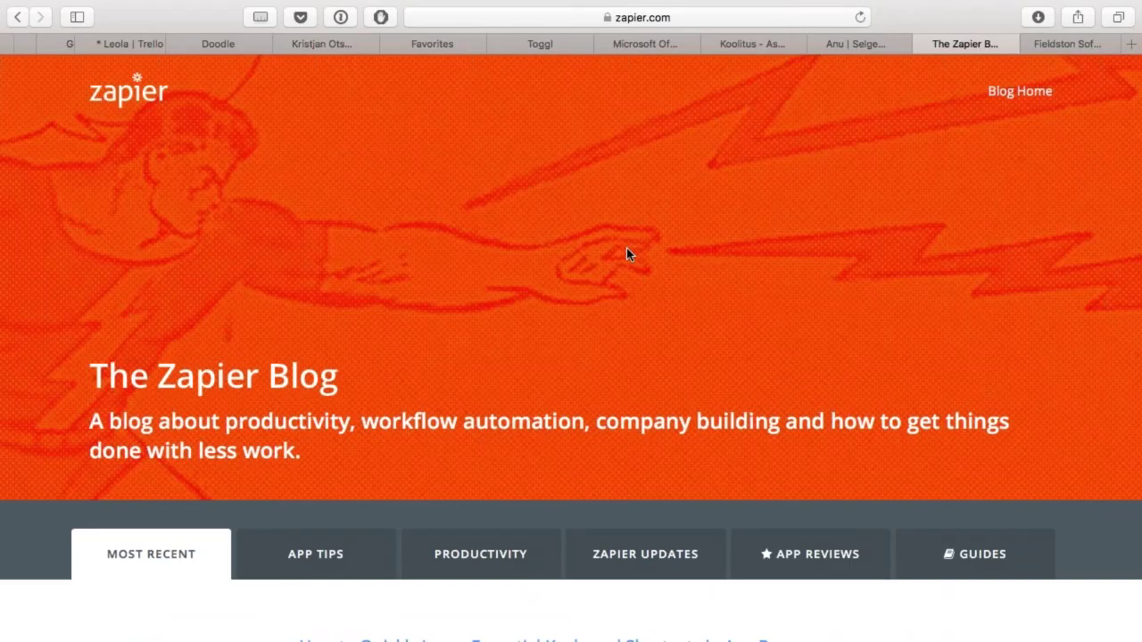
pyautogui.scroll(-10, 626, 254)
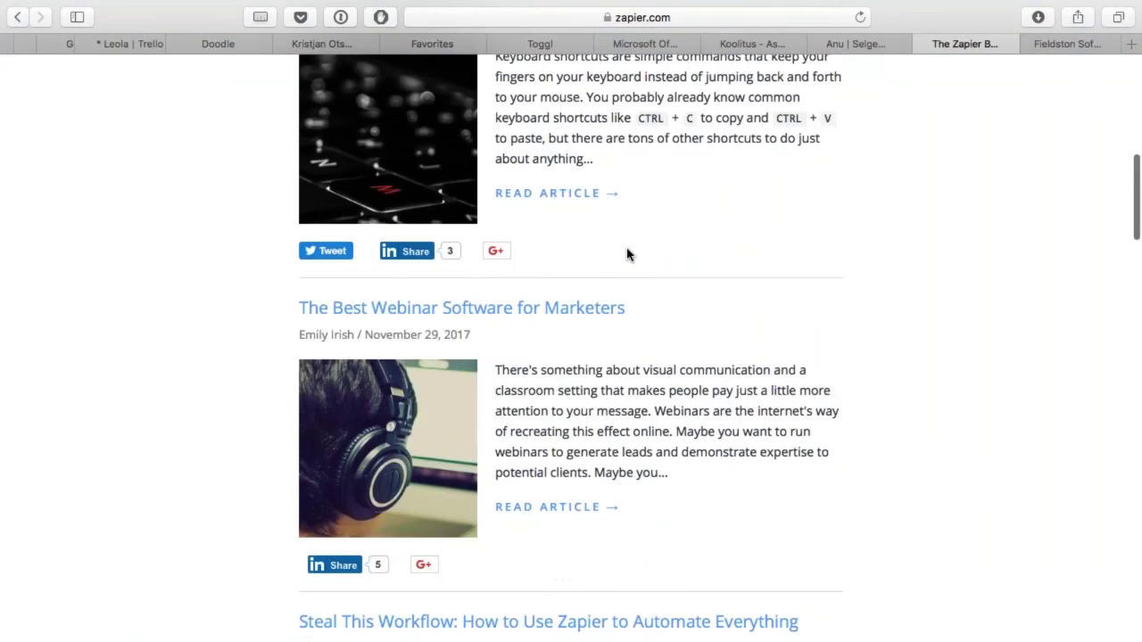
pyautogui.scroll(4, 626, 254)
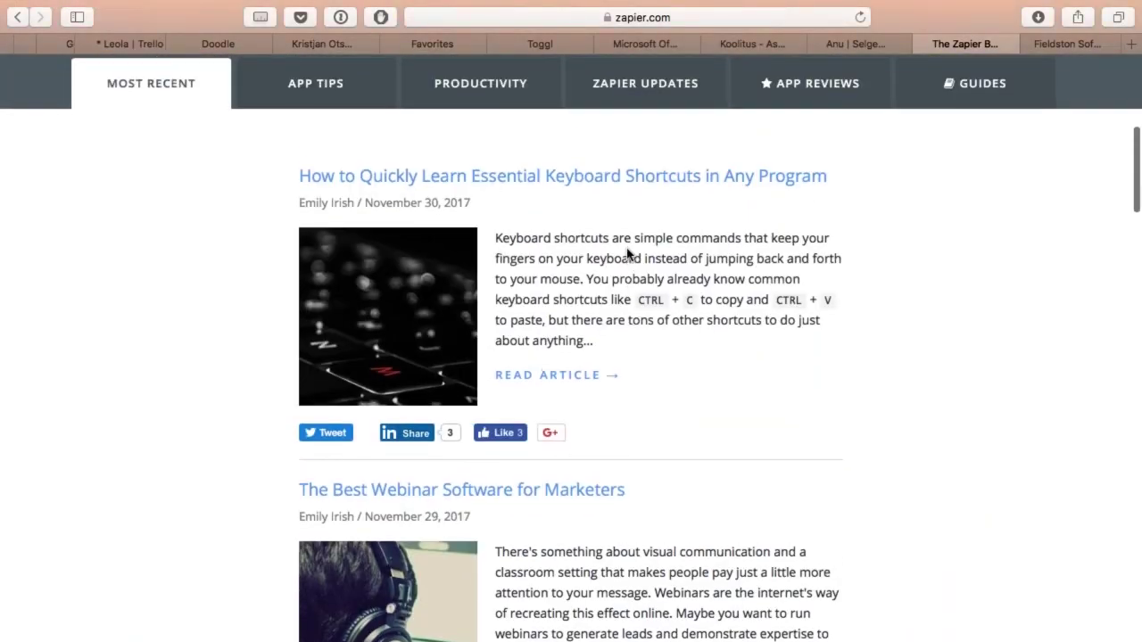
pyautogui.scroll(-10, 627, 254)
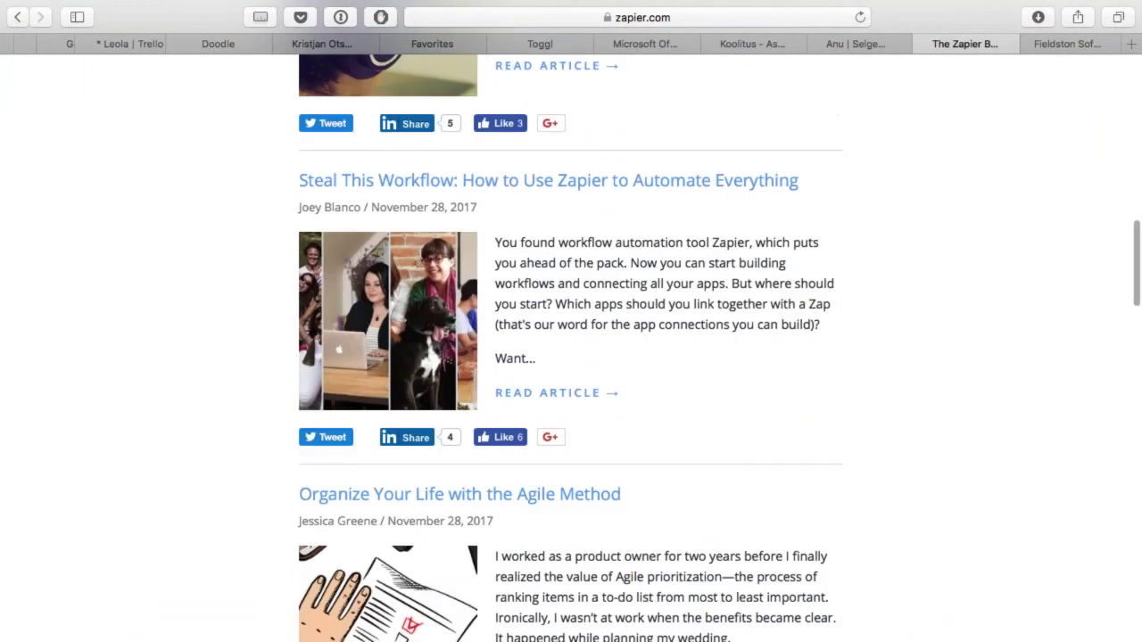
pyautogui.scroll(-3, 628, 254)
pyautogui.scroll(5, 628, 255)
pyautogui.scroll(15, 628, 254)
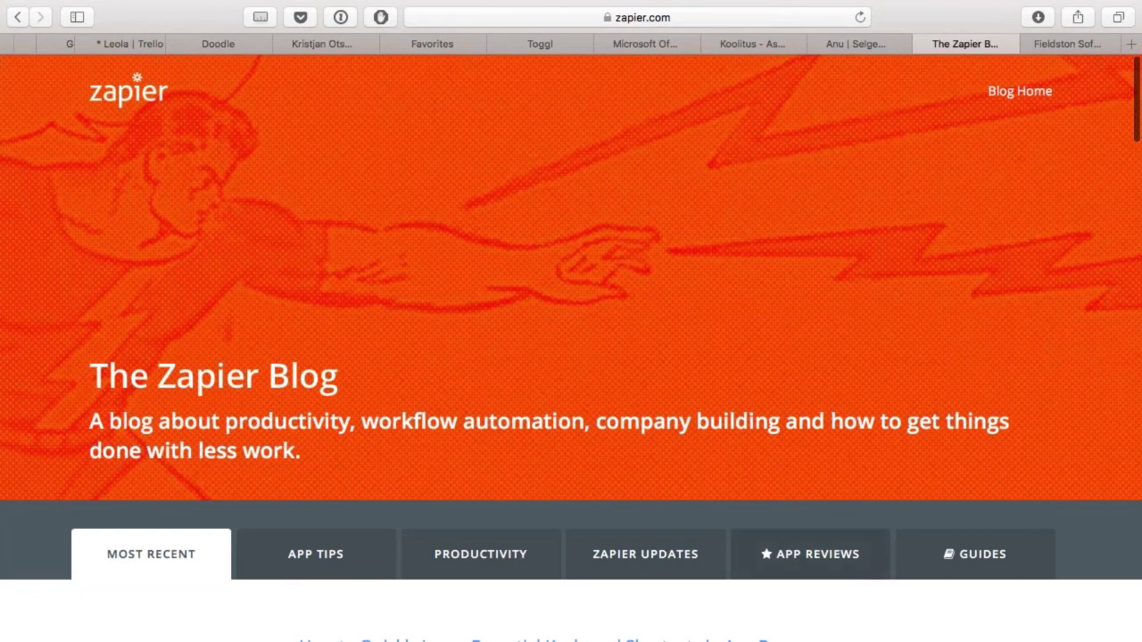
pyautogui.click(835, 559)
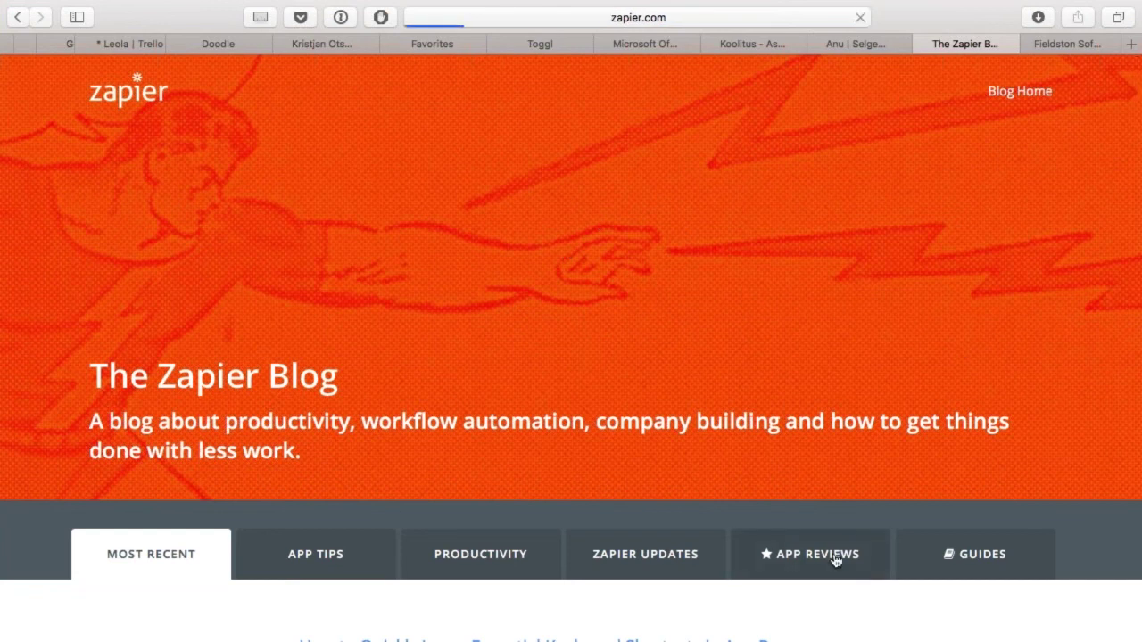